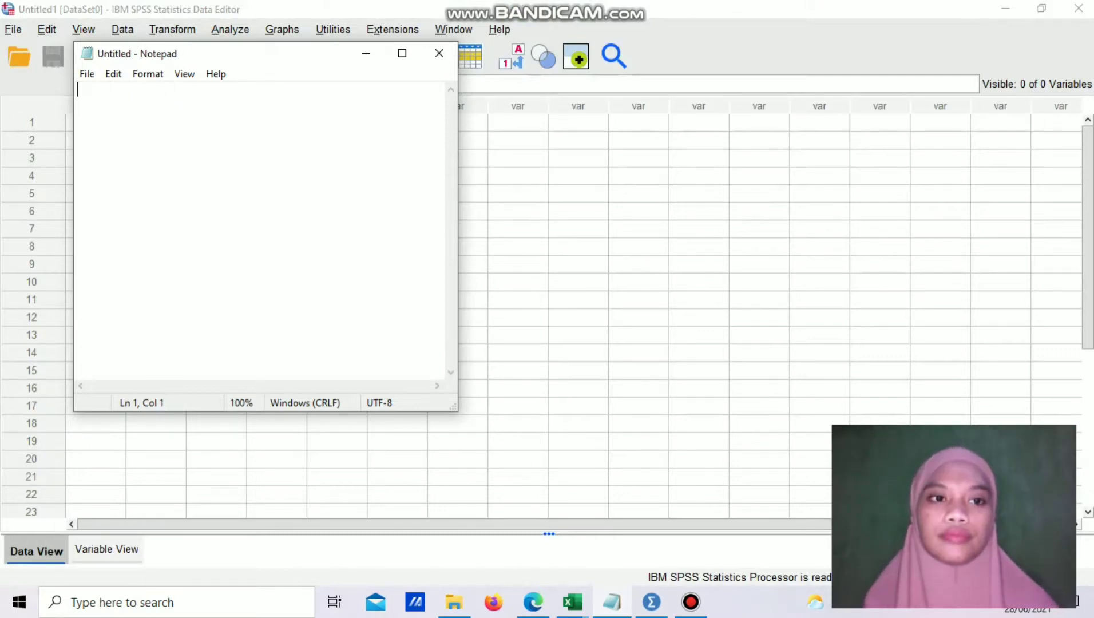
Write the heading "UJI ASUMSI KLASIK" on the first line of the note.
type("UJI ASUMSI ")
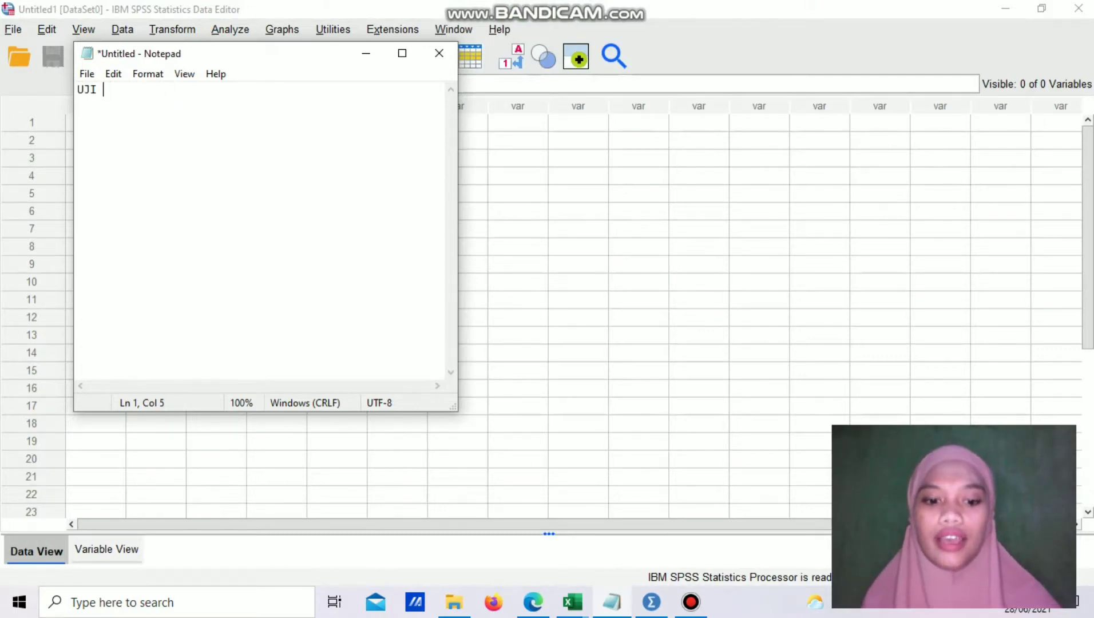
type("KLASIS")
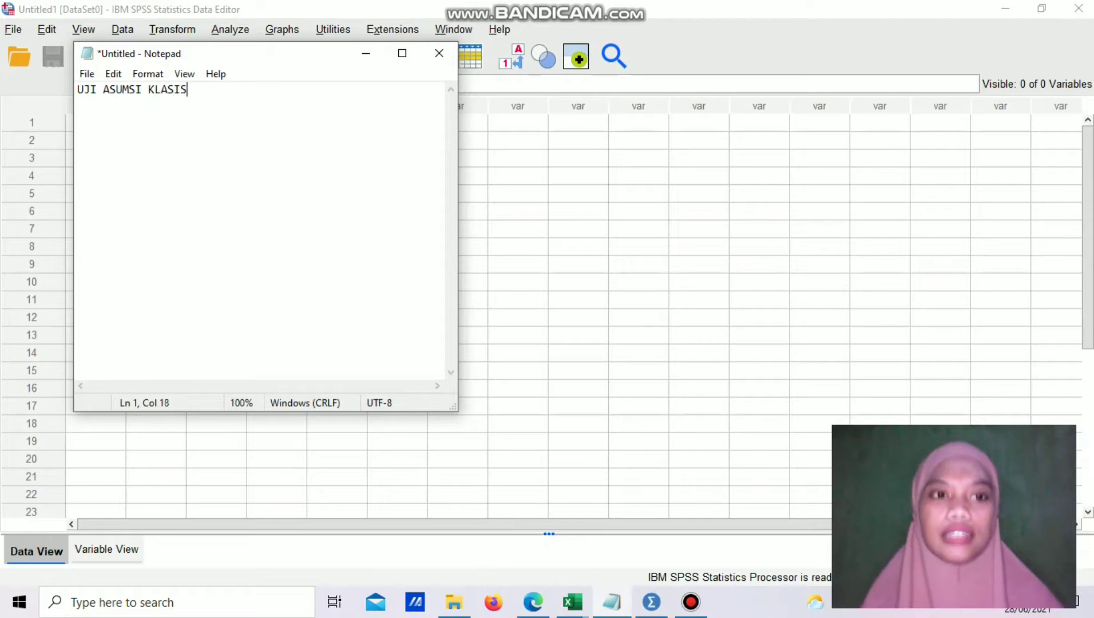
key("BackSpace")
type("K")
key("Return")
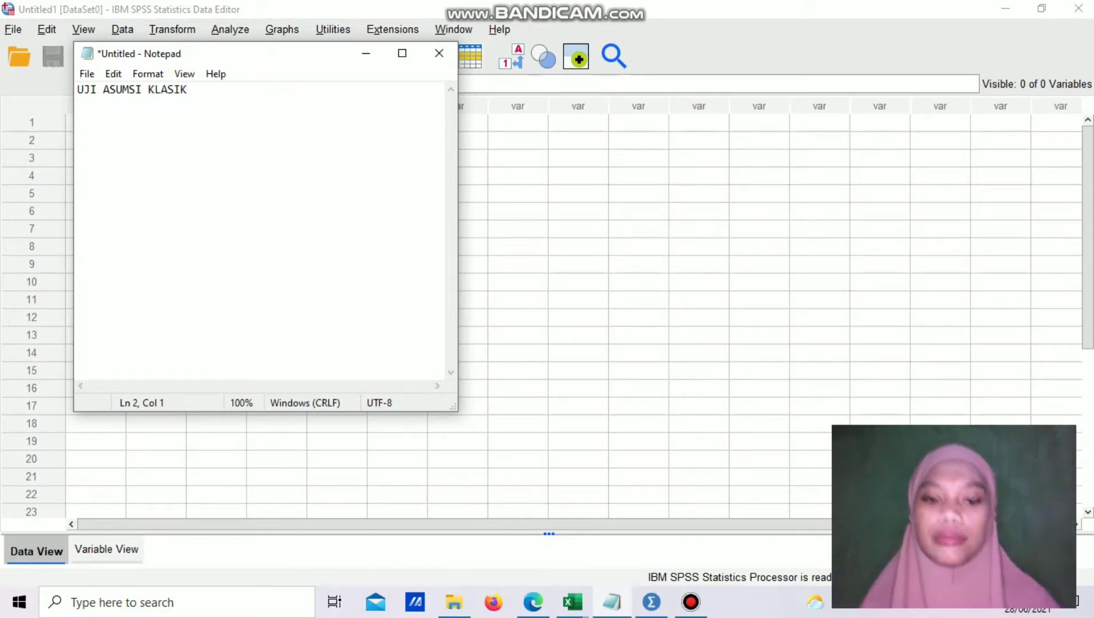
Add the first list item "1. UJI NORMALITAS" under the heading.
type("1. UJI ")
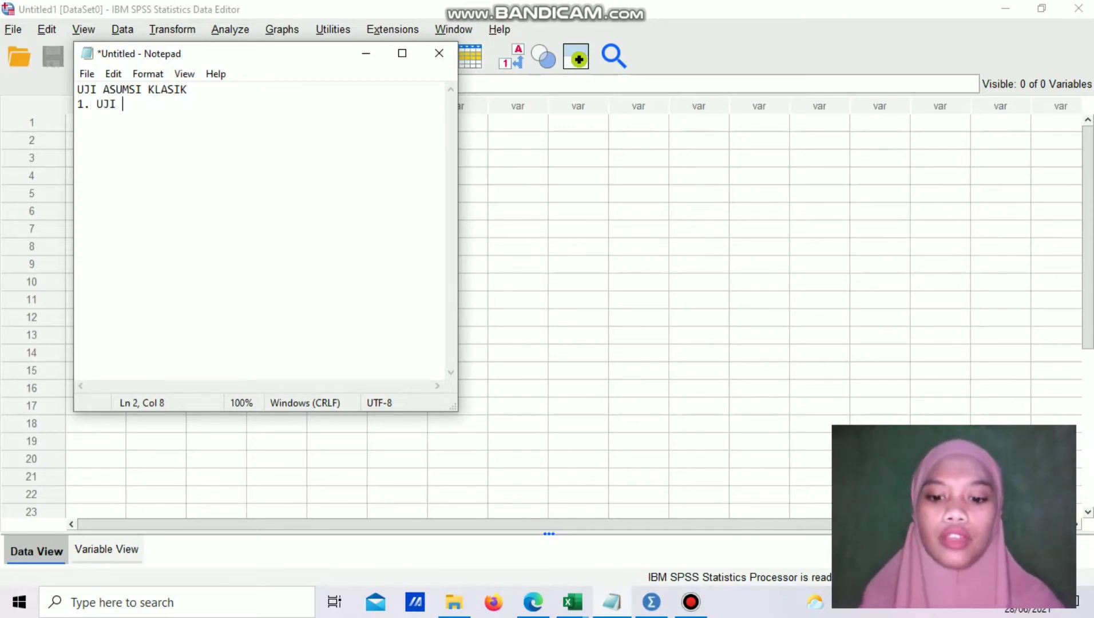
type("NORMLAIT")
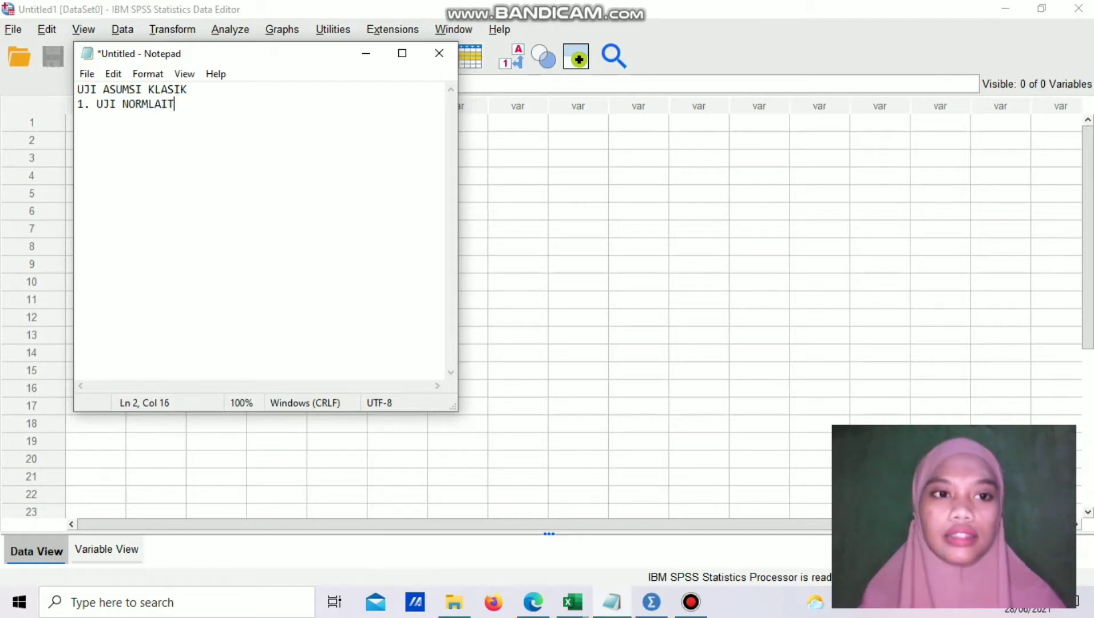
key("BackSpace")
key("BackSpace")
key("BackSpace")
key("BackSpace")
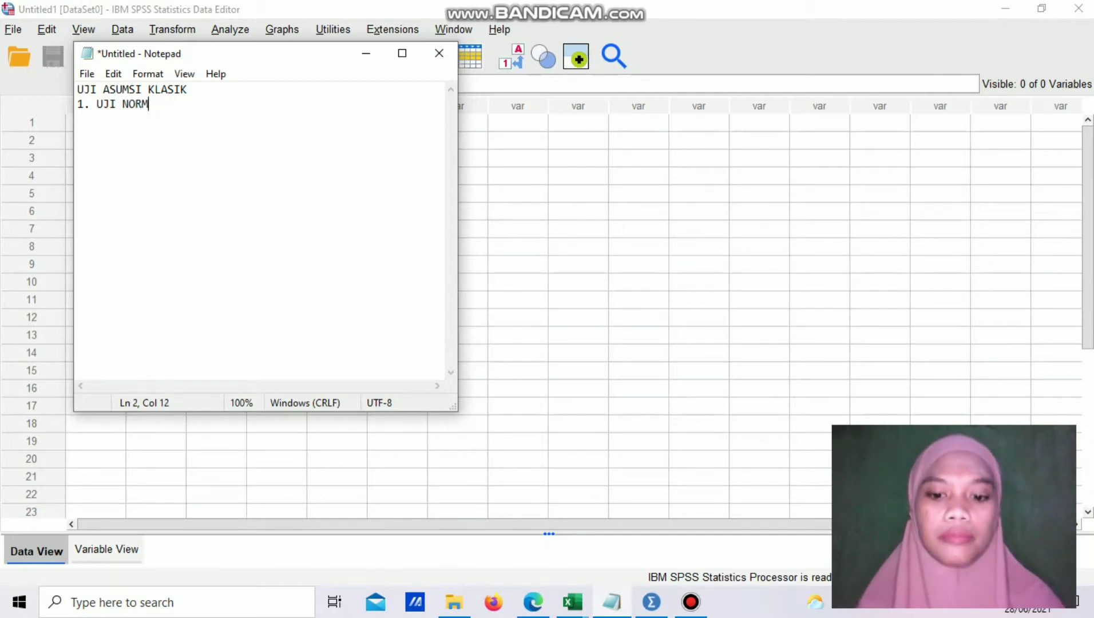
type("ALITAS")
key("Return")
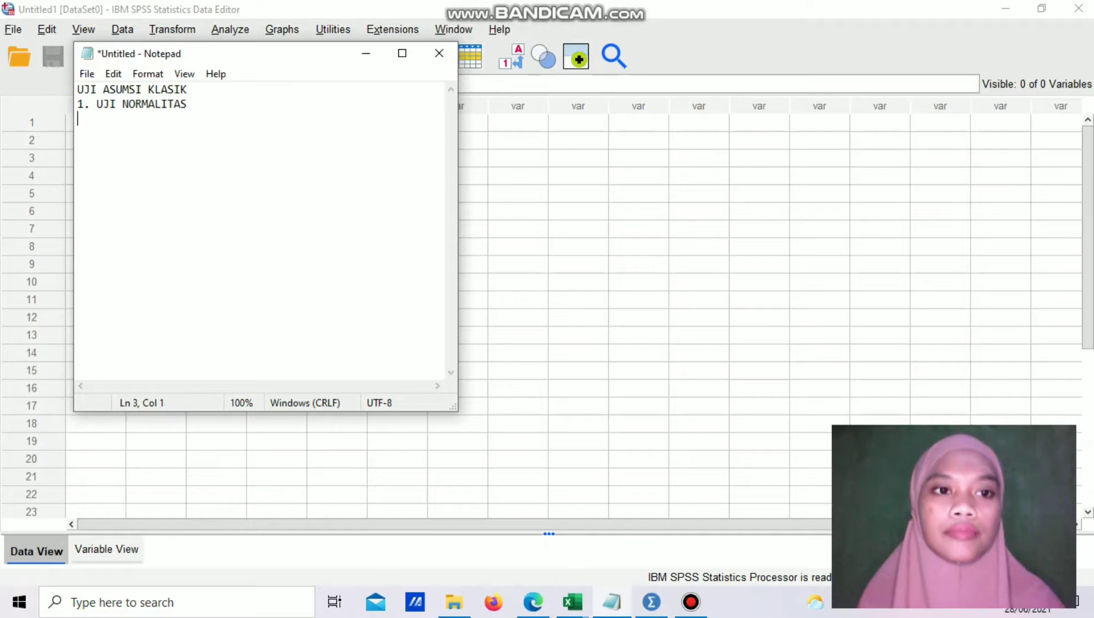
Add the second list item "2. UJI HETEROSKEDASTISITAS" to the note.
type("2. U")
key("BackSpace")
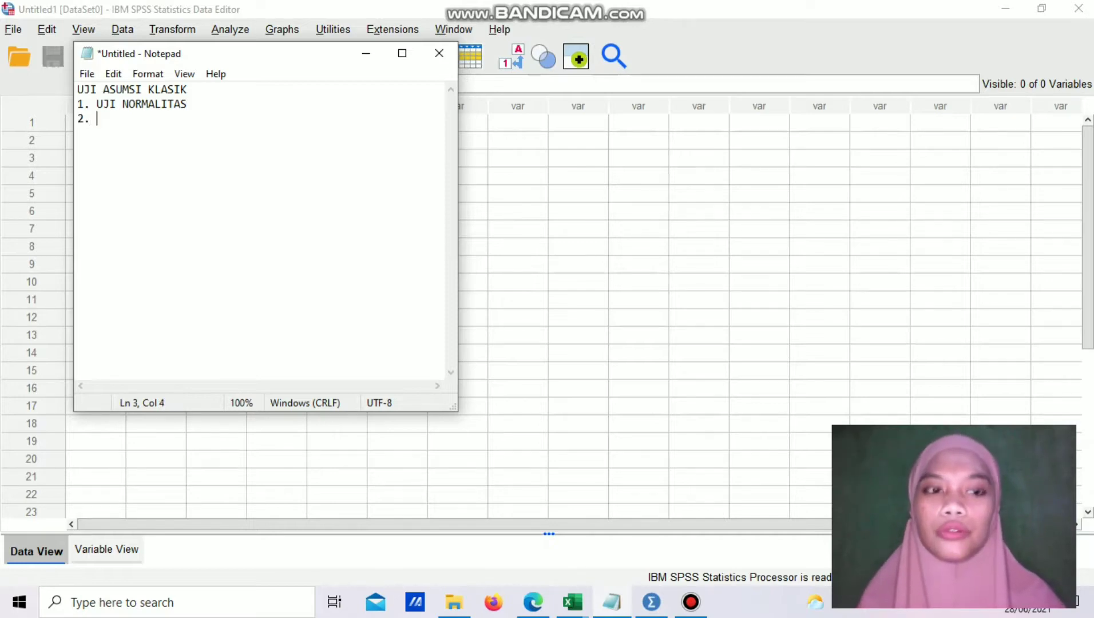
type("UJI HETERO")
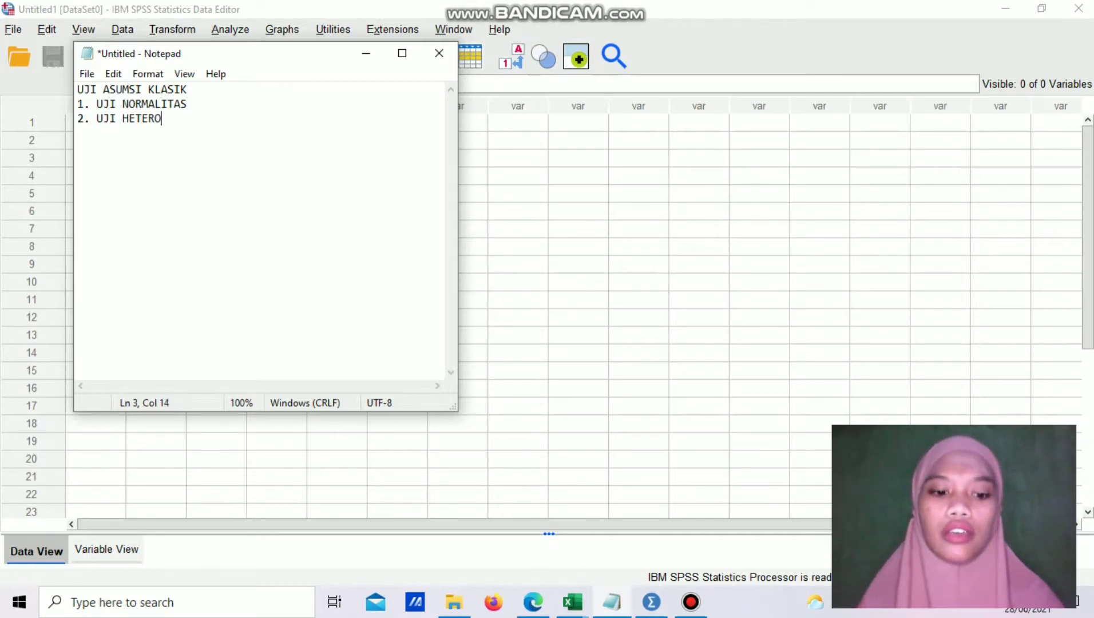
type("SKEDASTIS")
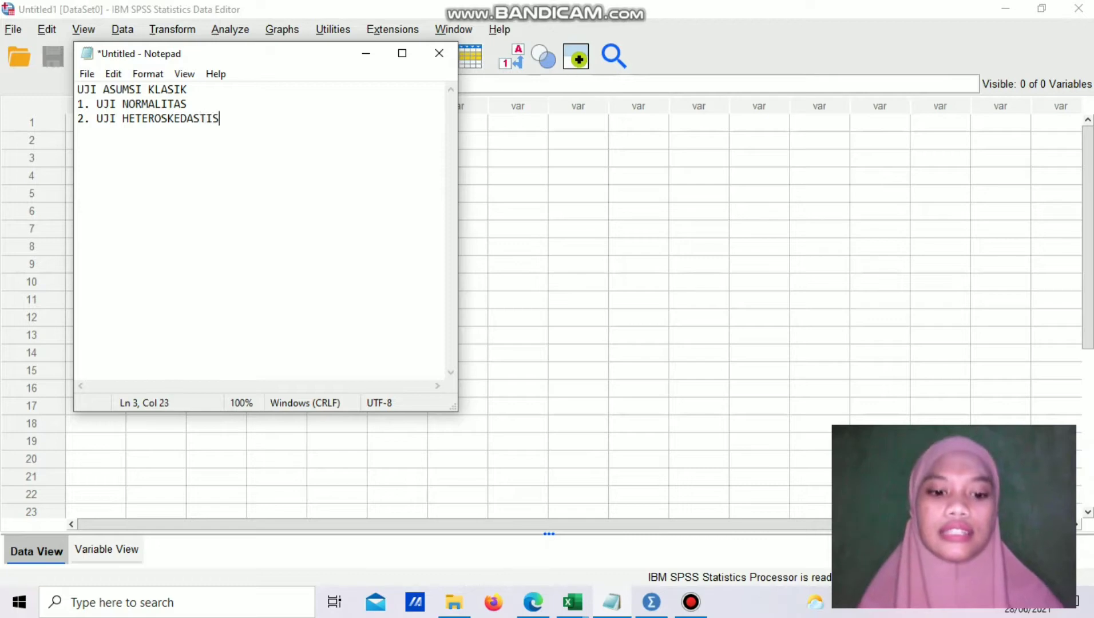
type("ITAS")
key("Return")
Add the third list item "3. UJI MULTIKOLINEARITAS" to the note.
type("3.")
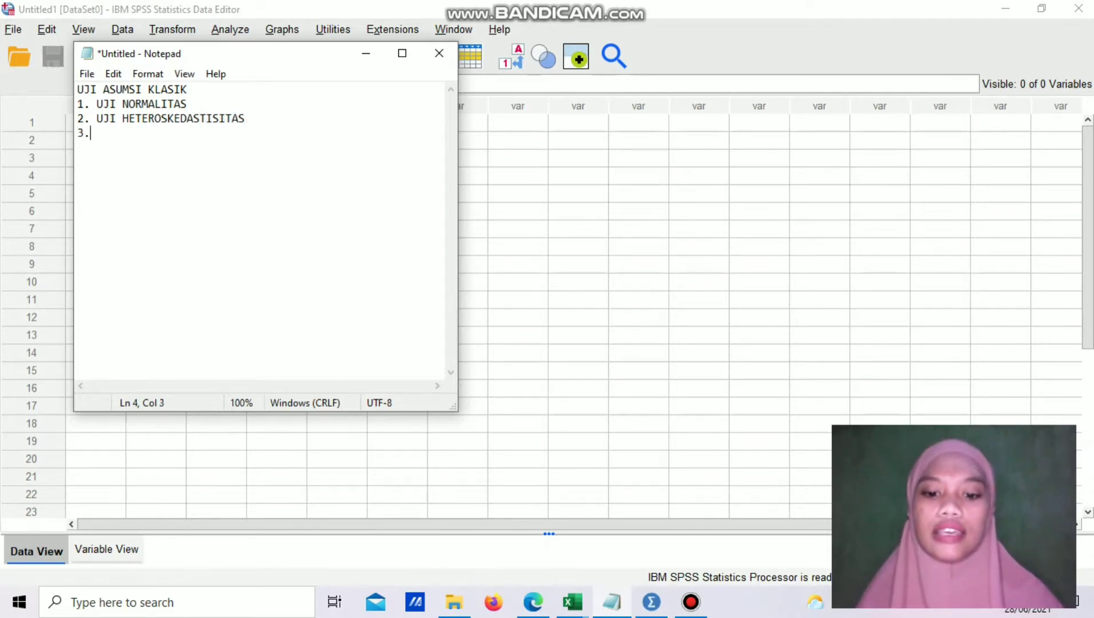
type(" UJI MULTI")
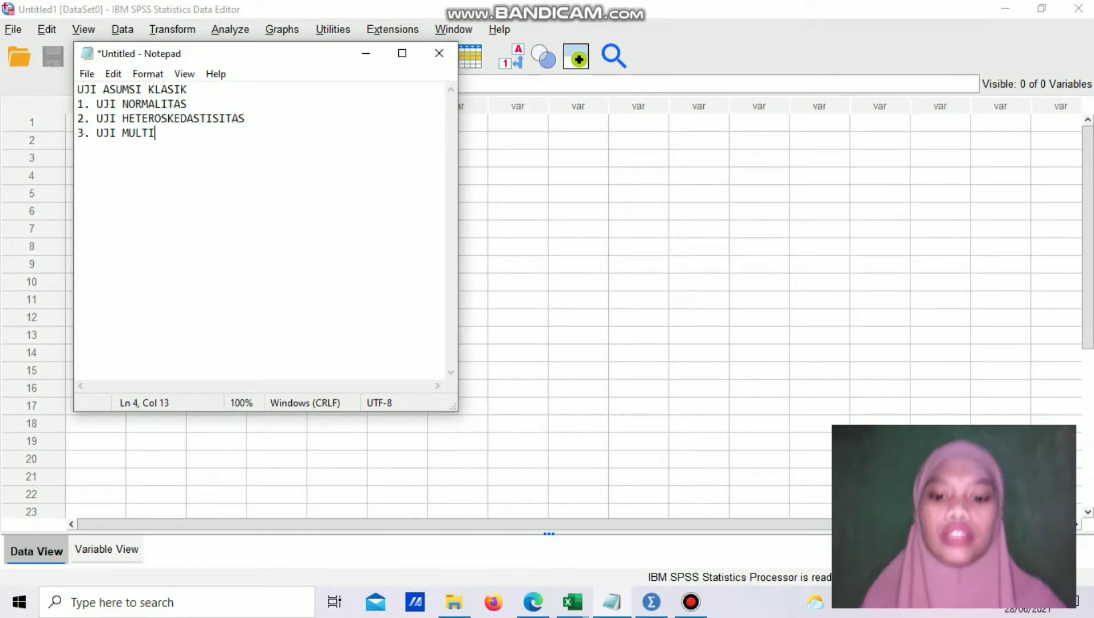
type("KOLINEARIT")
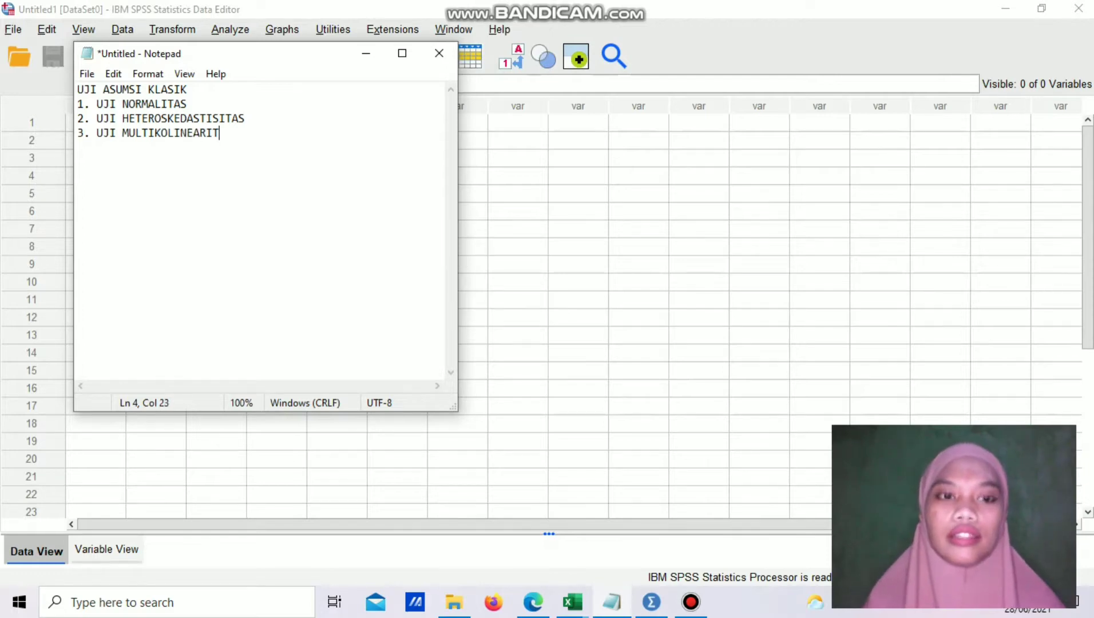
type("AS")
key("Return")
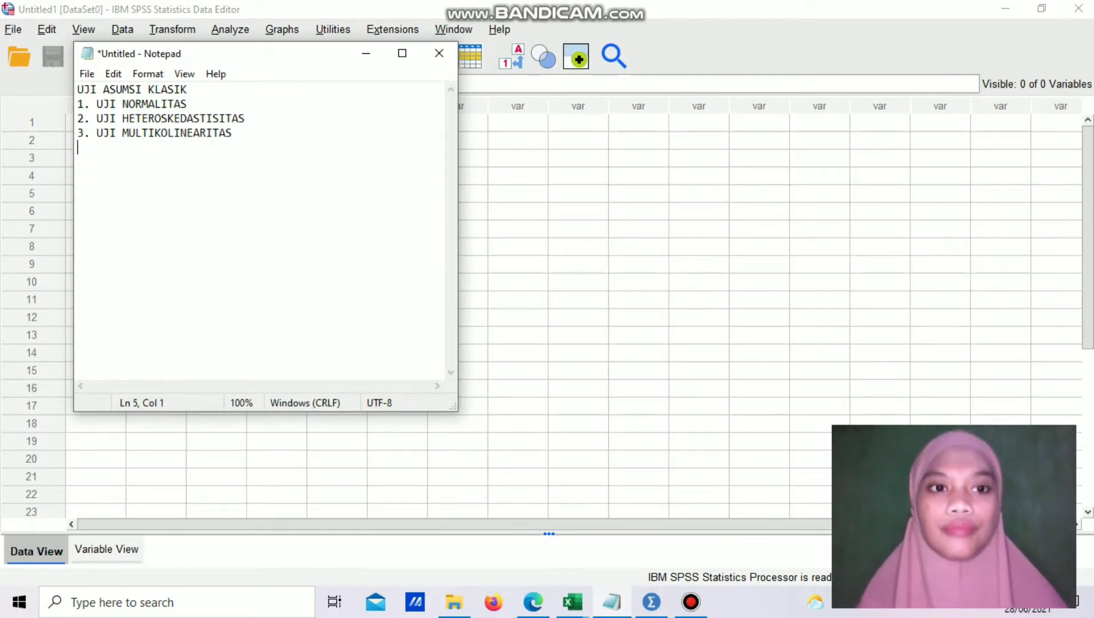
Add the fourth list item "4. UJI AUTOKORELASI" to the note.
type("4. UJI")
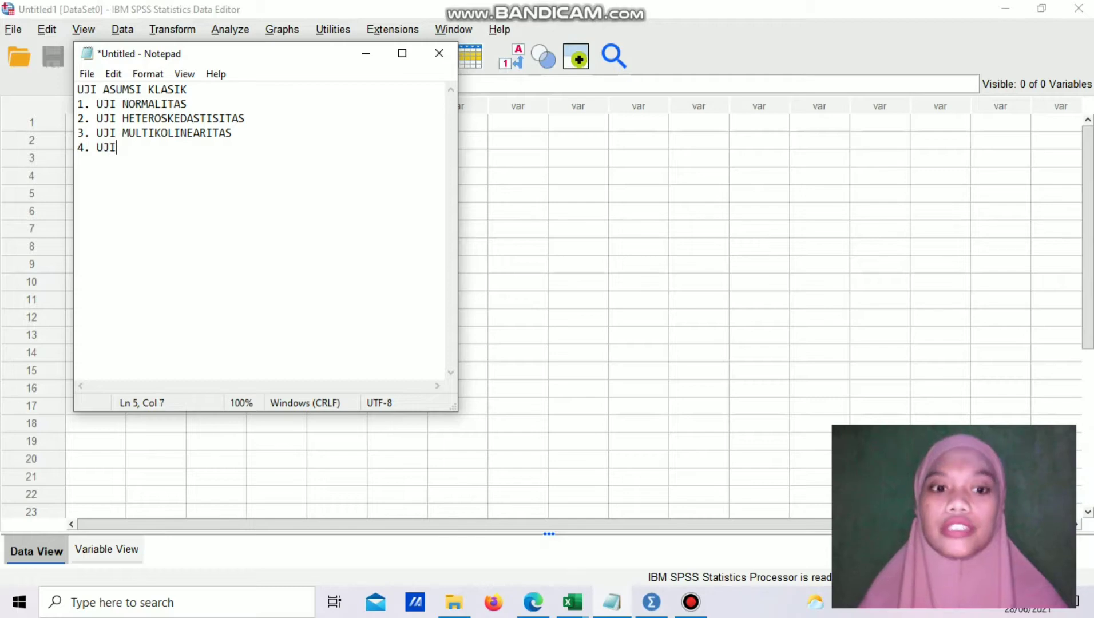
type(" AUTOKOR")
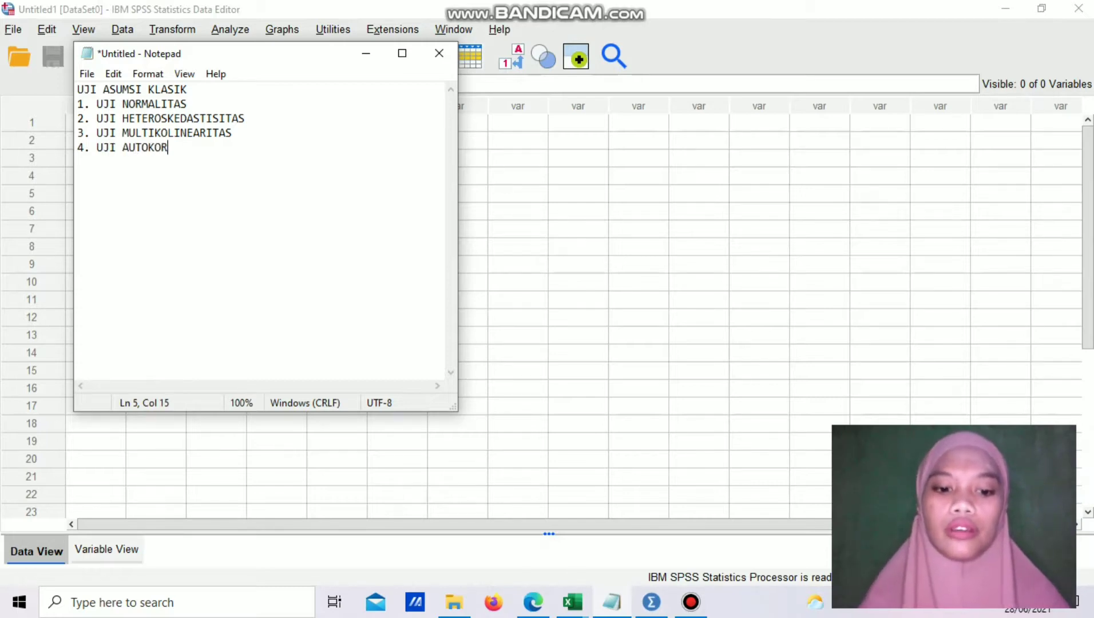
type("ELASI")
key("Return")
Add the fifth list item "5. UJI LINERITAS" and leave a blank line below the list.
type("R")
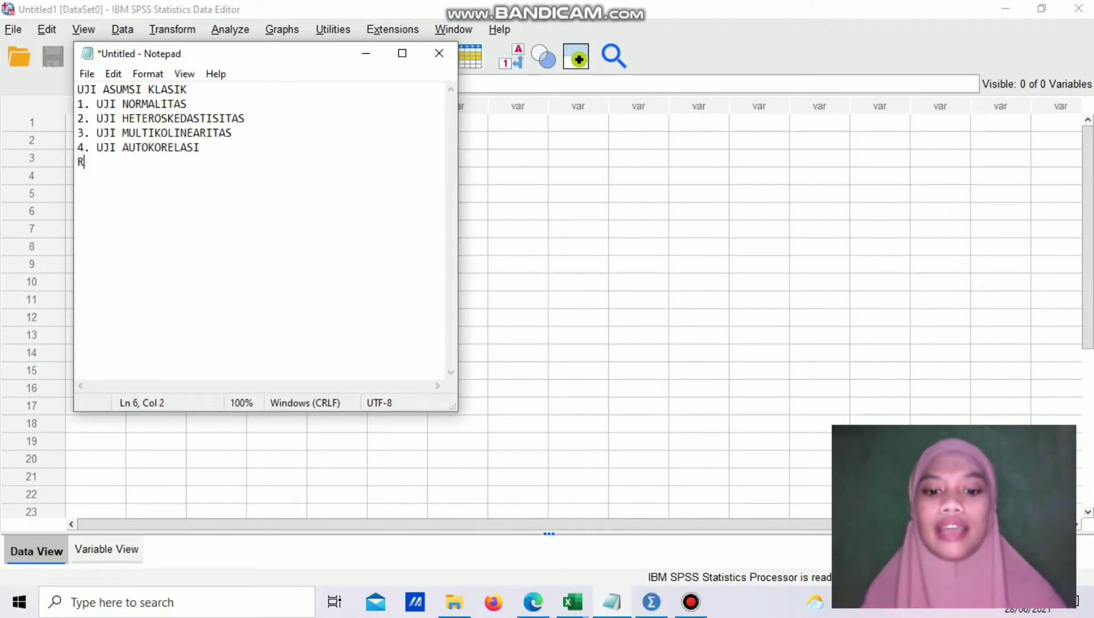
type(". UJI L")
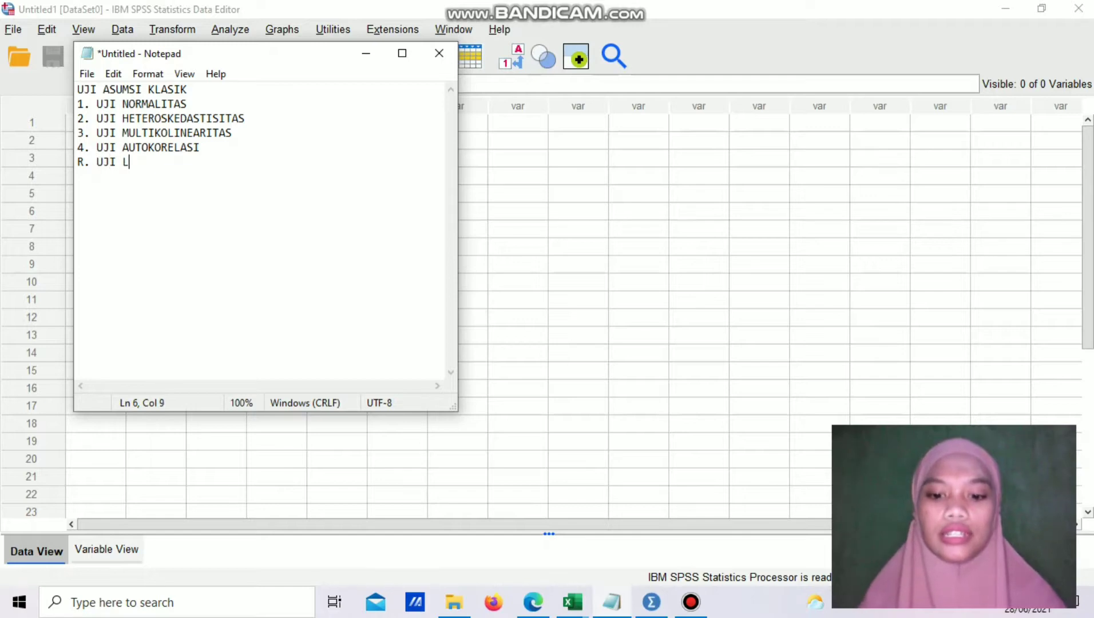
type("INERITAS")
key("Return")
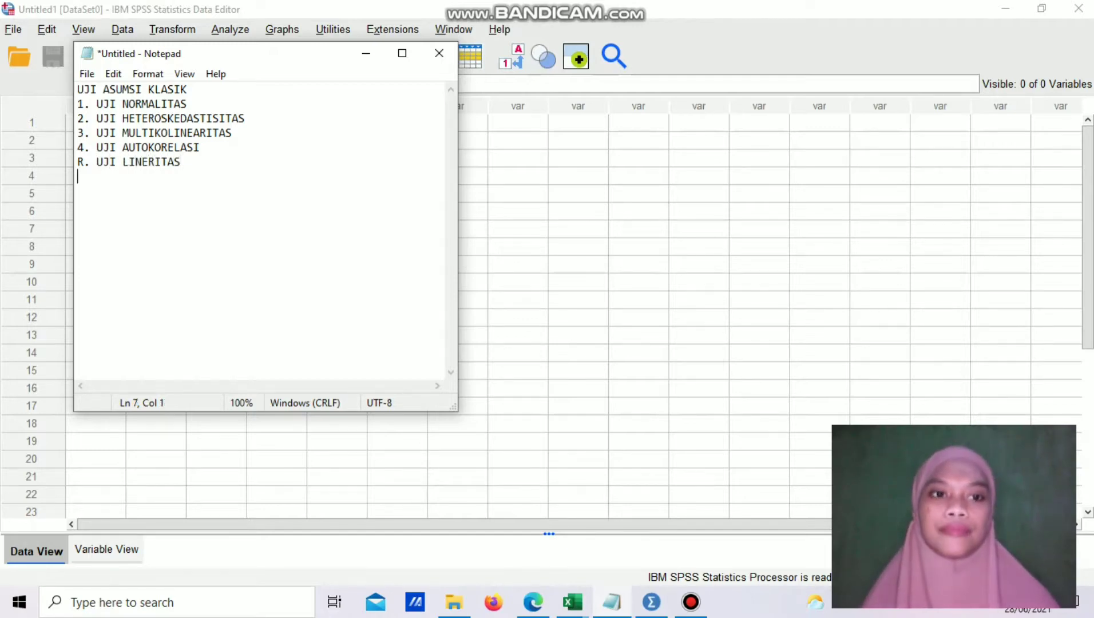
key("Up")
key("Right")
key("BackSpace")
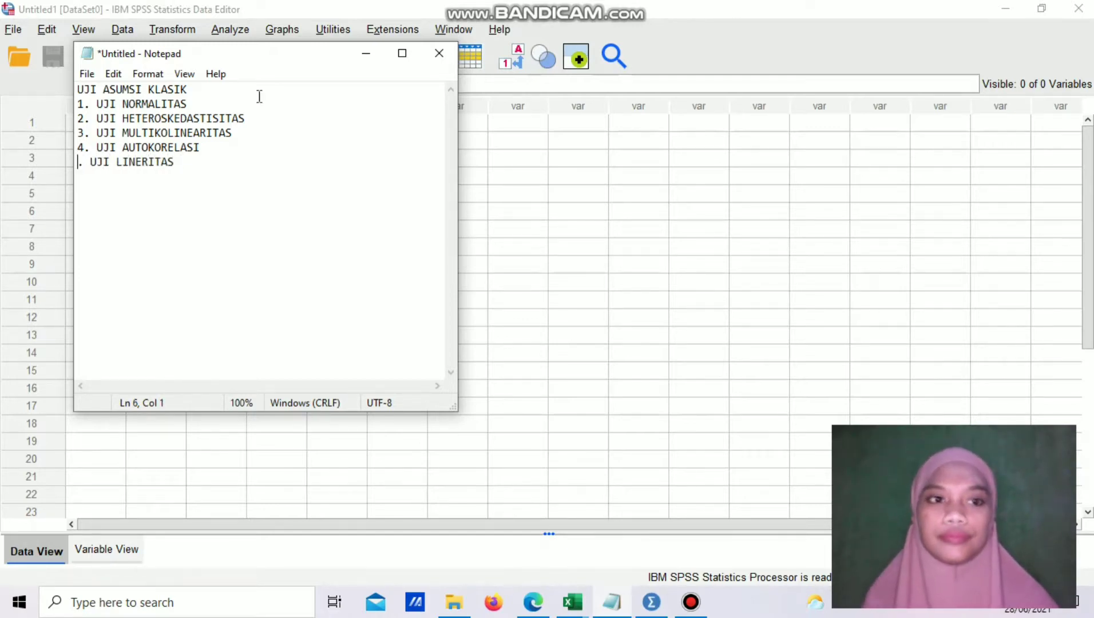
type("5")
key("Down")
key("Return")
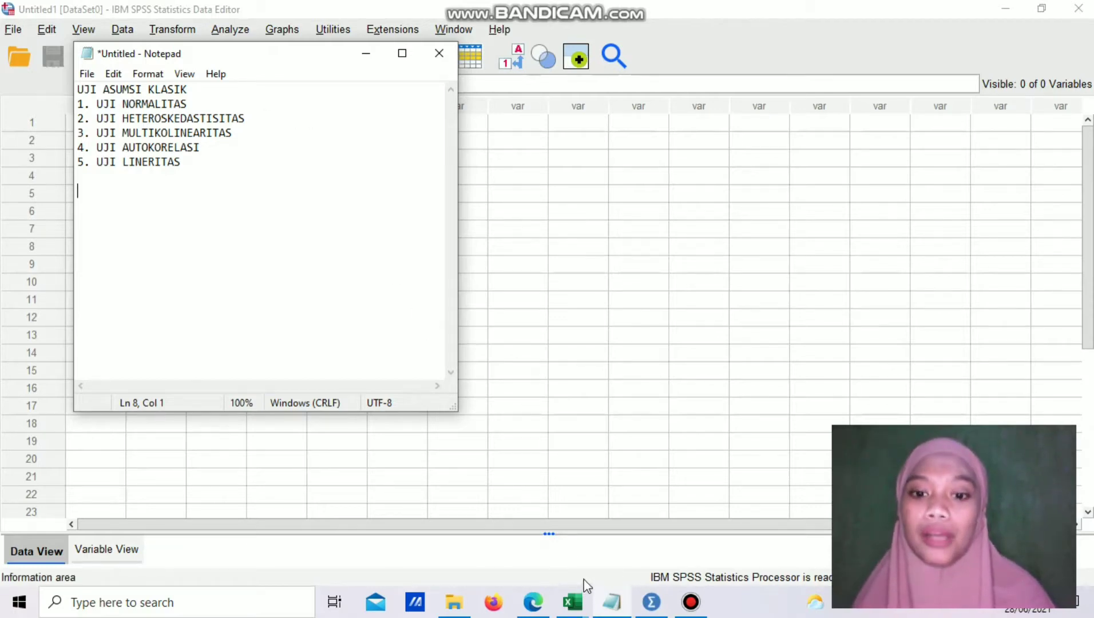
Switch to the Excel questionnaire workbook and review the research title in row 2 above the respondent data.
mouse_move(571, 604)
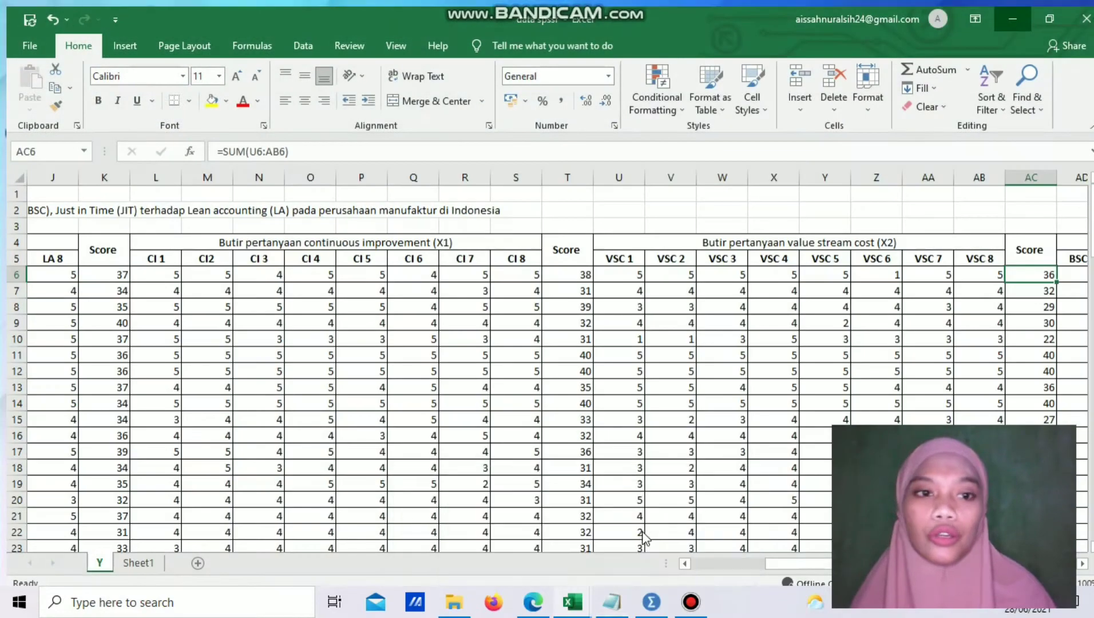
left_click(658, 535)
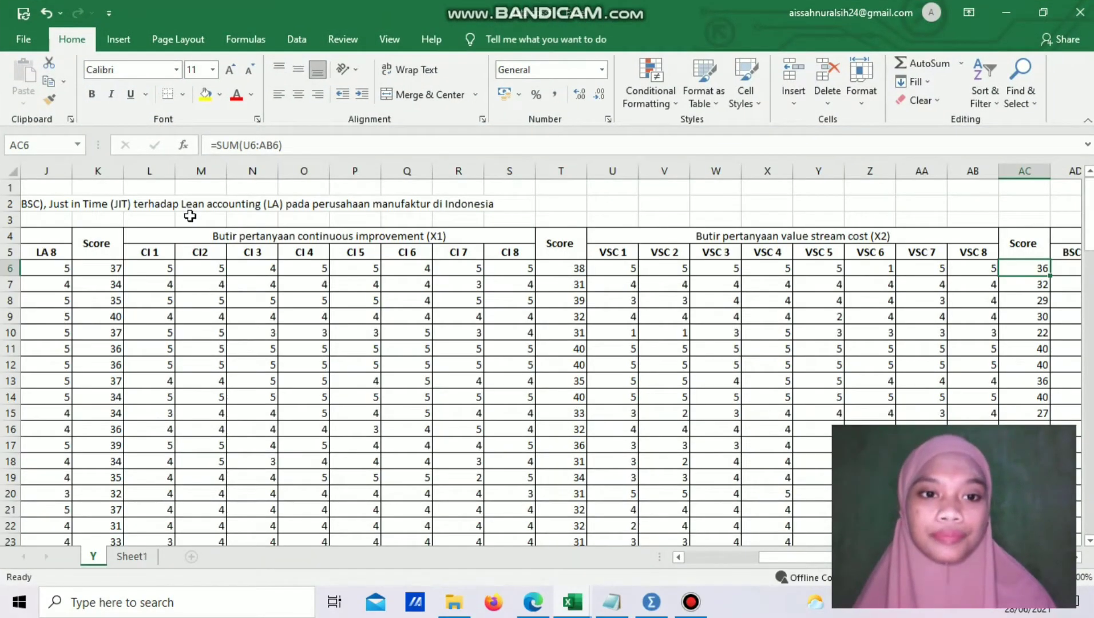
left_click(190, 216)
key("Home")
key("Up")
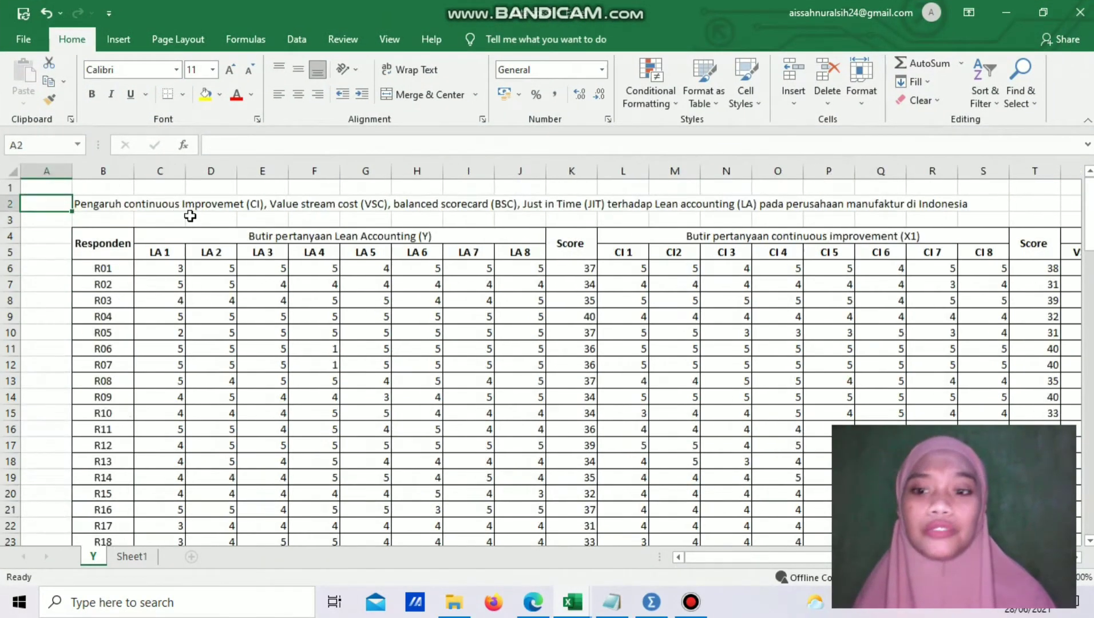
key("Right")
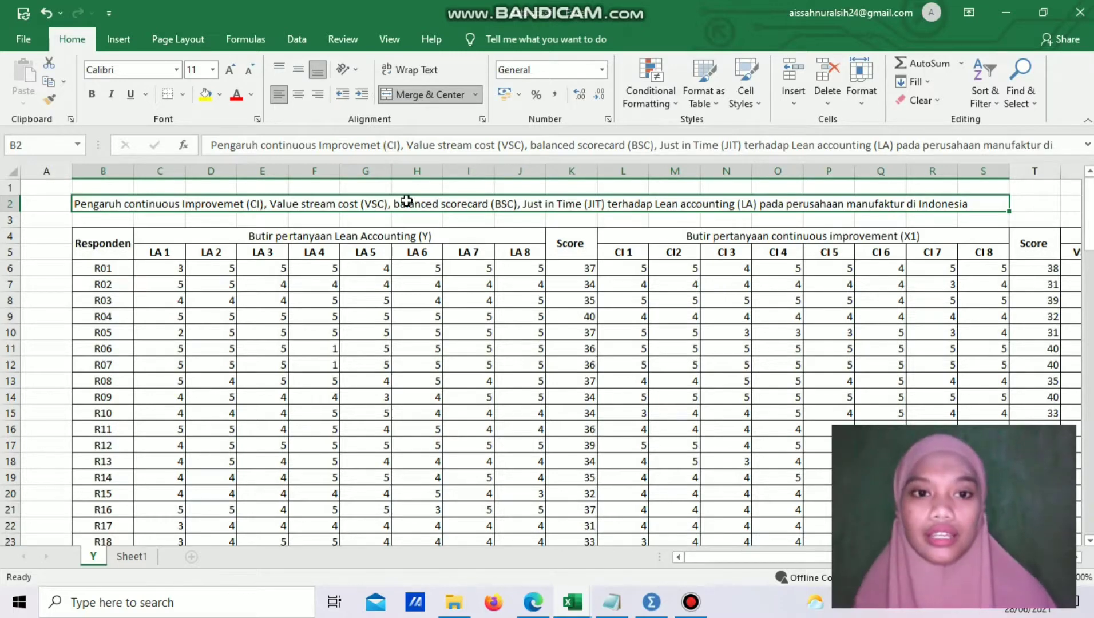
left_click(414, 220)
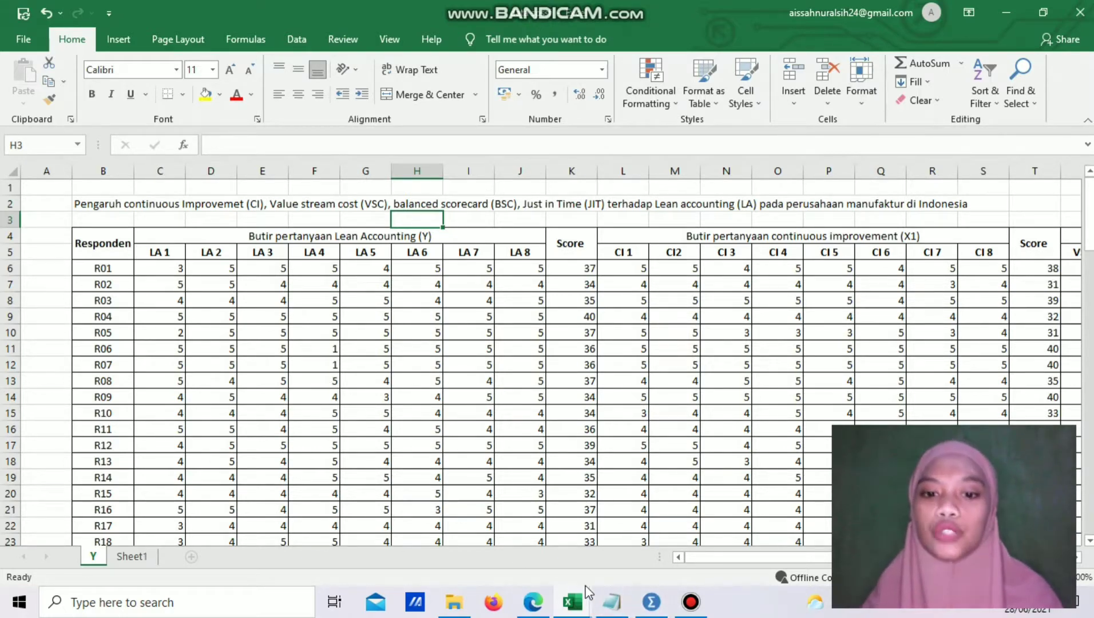
Switch back to the Notepad note and write the section heading "UJI NORMALITAS" below the numbered list.
mouse_move(614, 604)
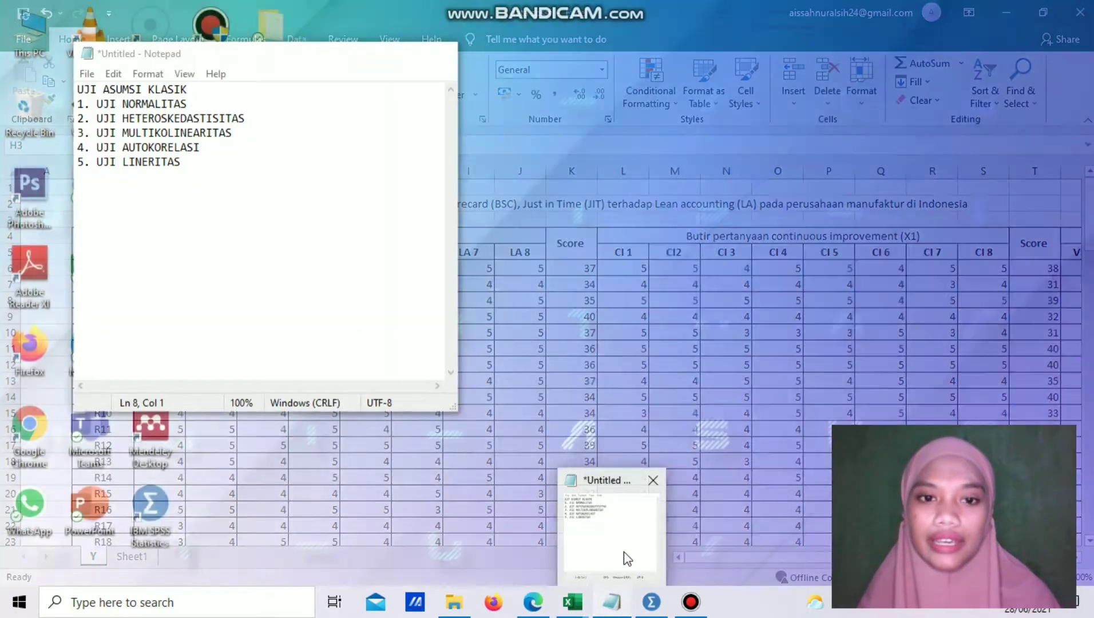
left_click(625, 557)
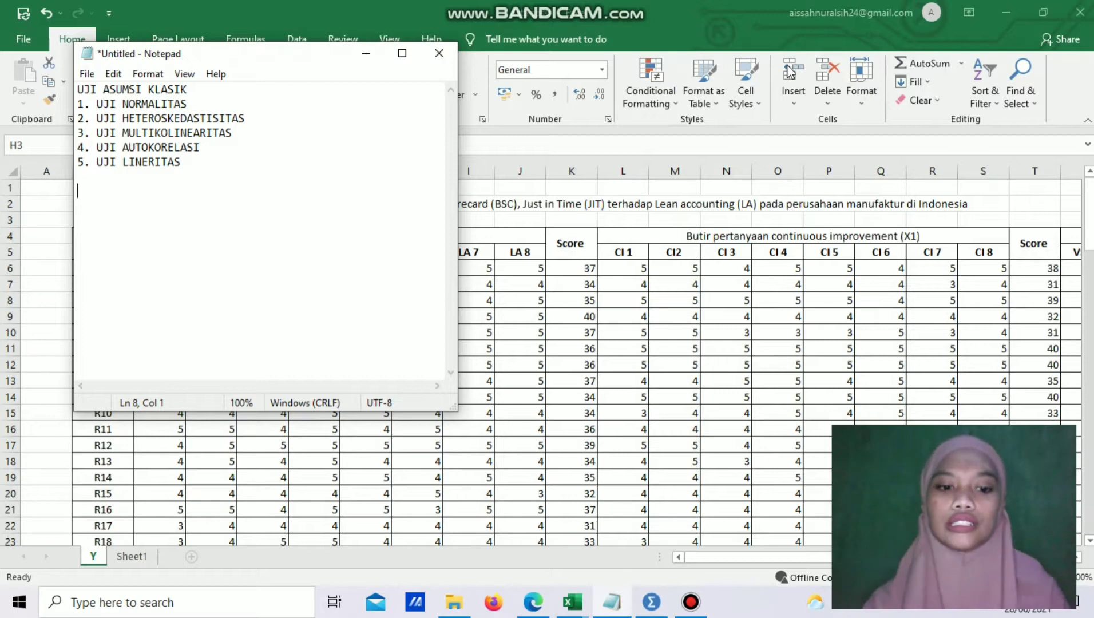
type("6.")
key("BackSpace")
key("BackSpace")
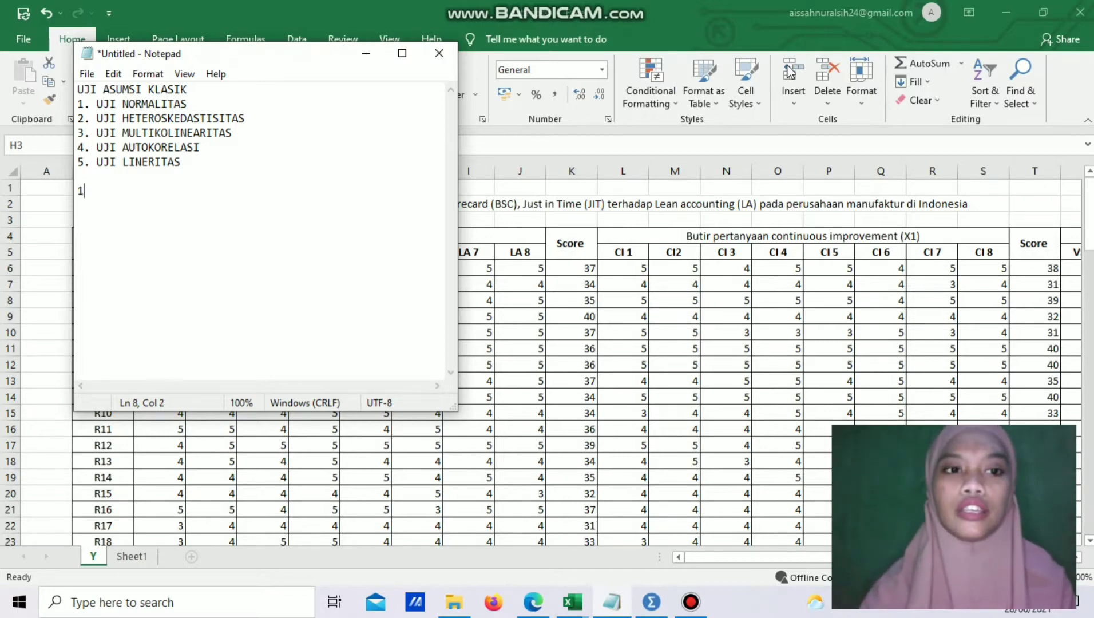
type("UJI NO")
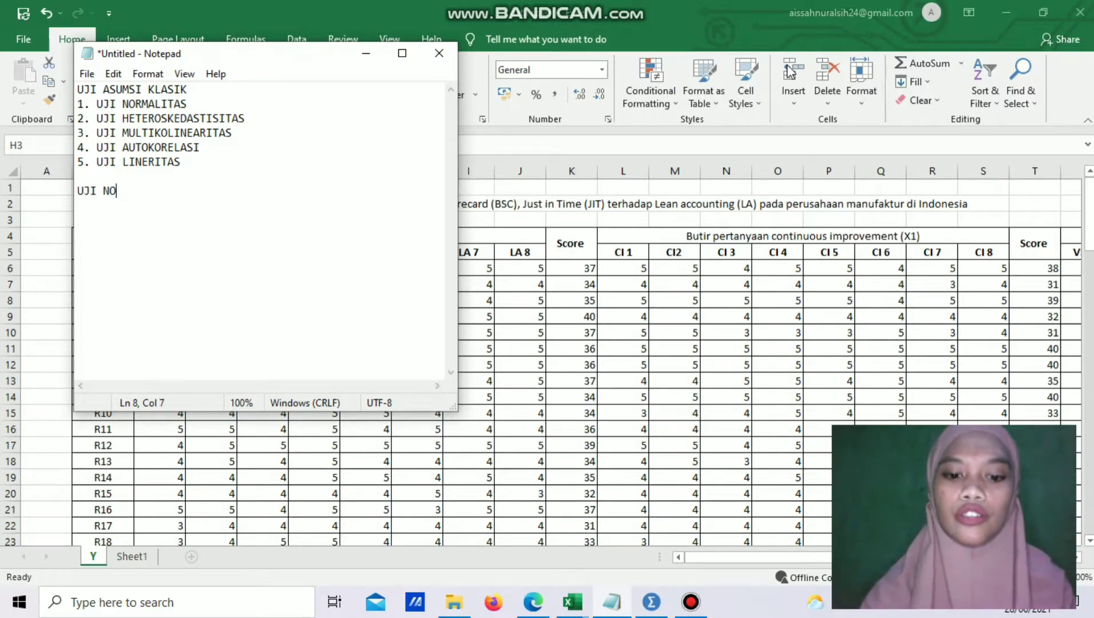
type("RMALITAS")
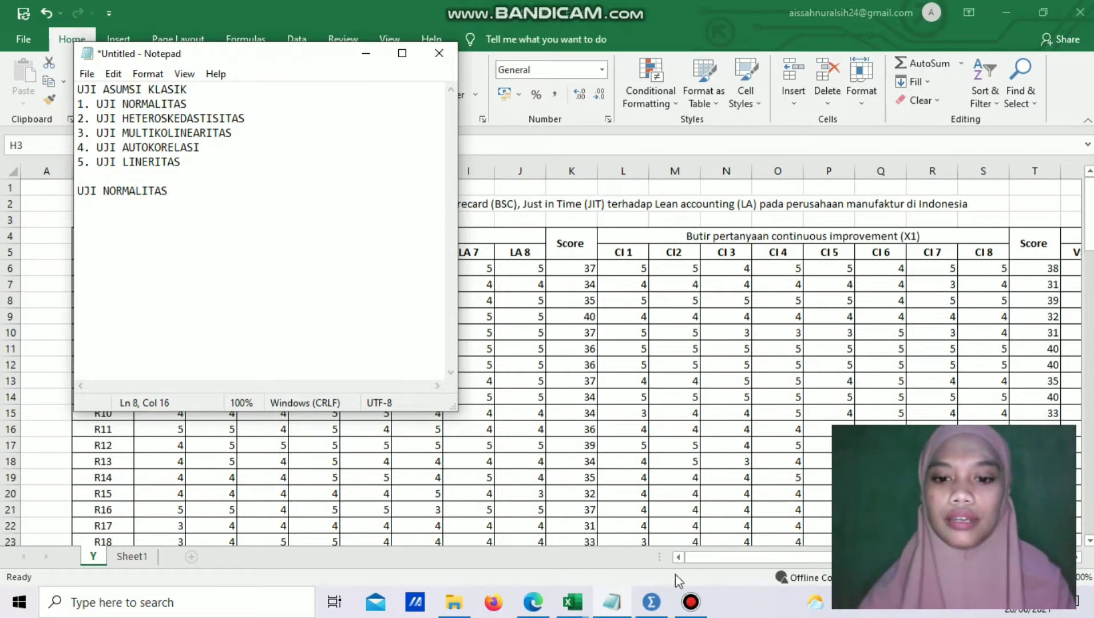
Switch to the empty SPSS dataset and define a first variable named X1 in the variable definitions.
mouse_move(650, 604)
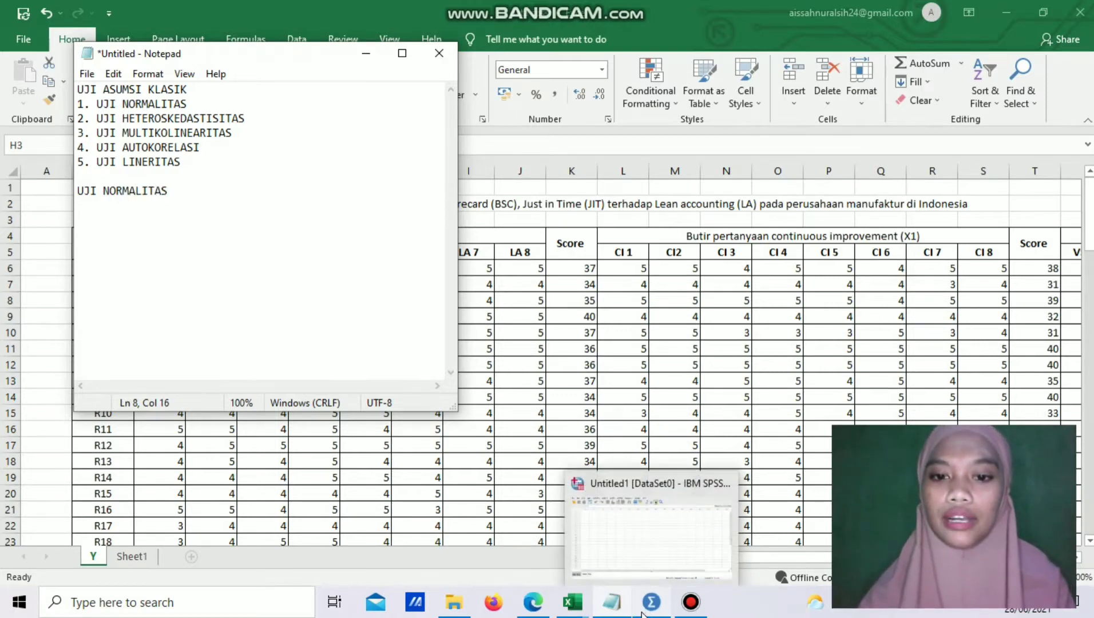
left_click(655, 564)
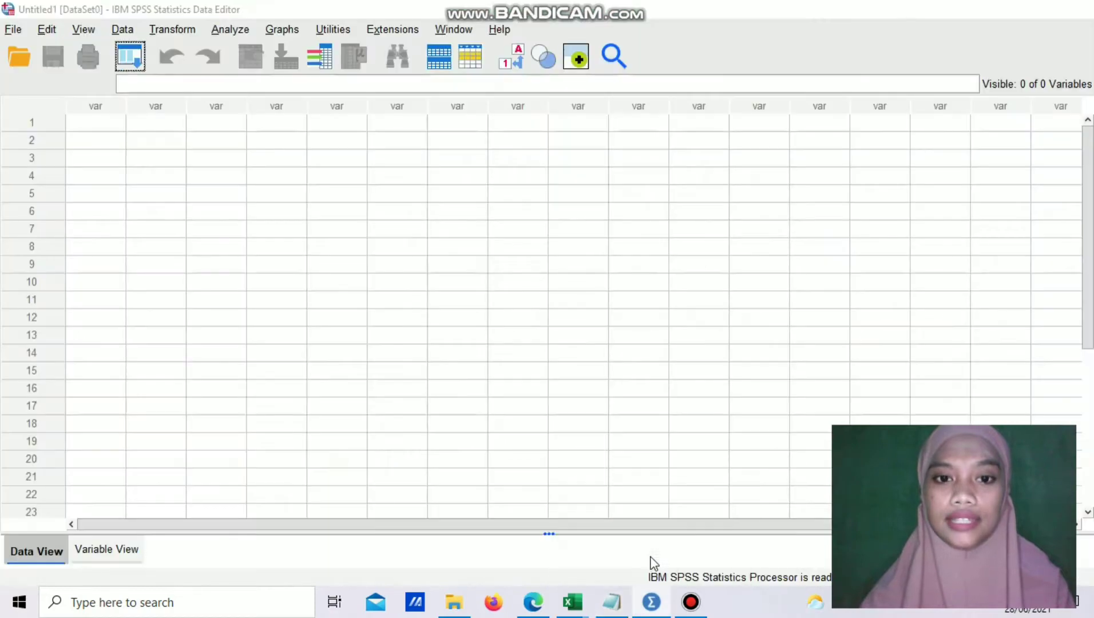
left_click(133, 546)
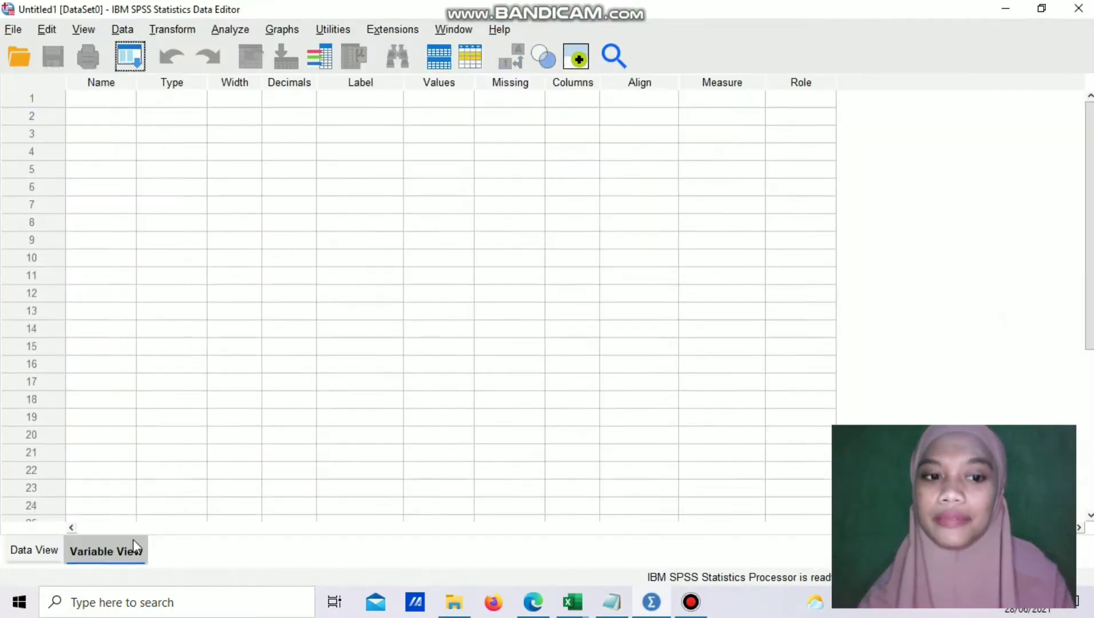
left_click(97, 101)
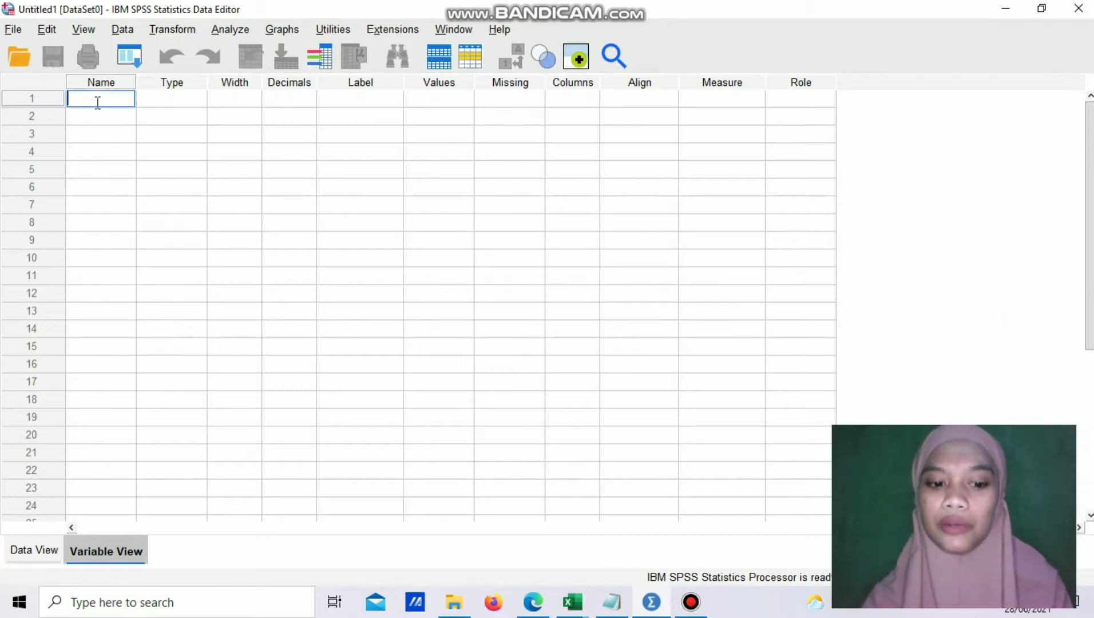
type("X1")
key("Return")
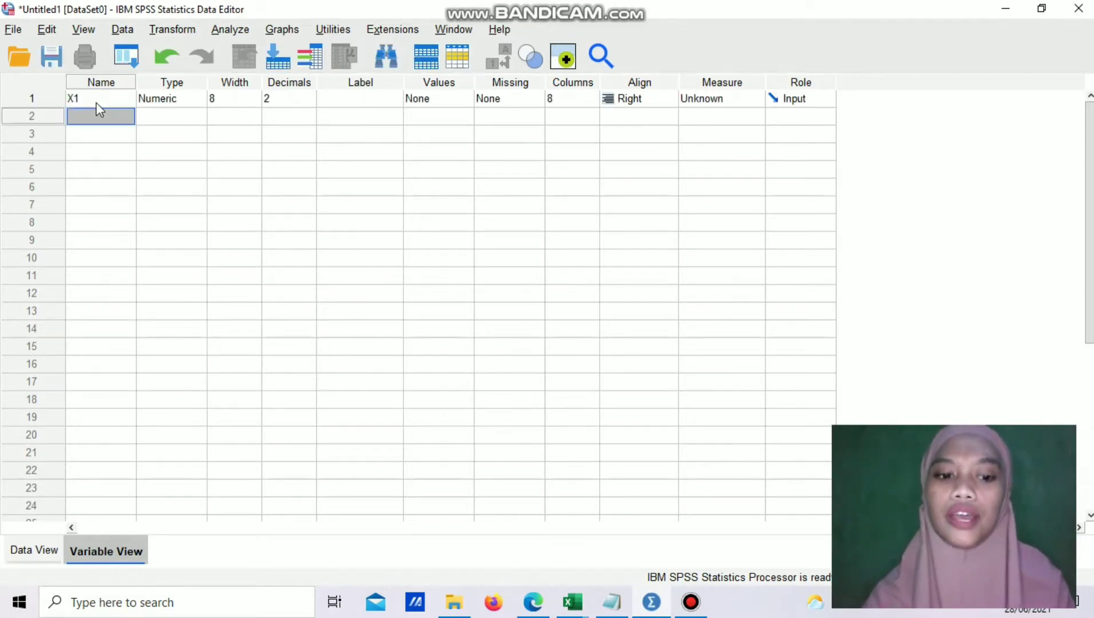
Add four more variables named X2, X3, X4 and Y below X1.
type("X2")
key("Return")
type("X3")
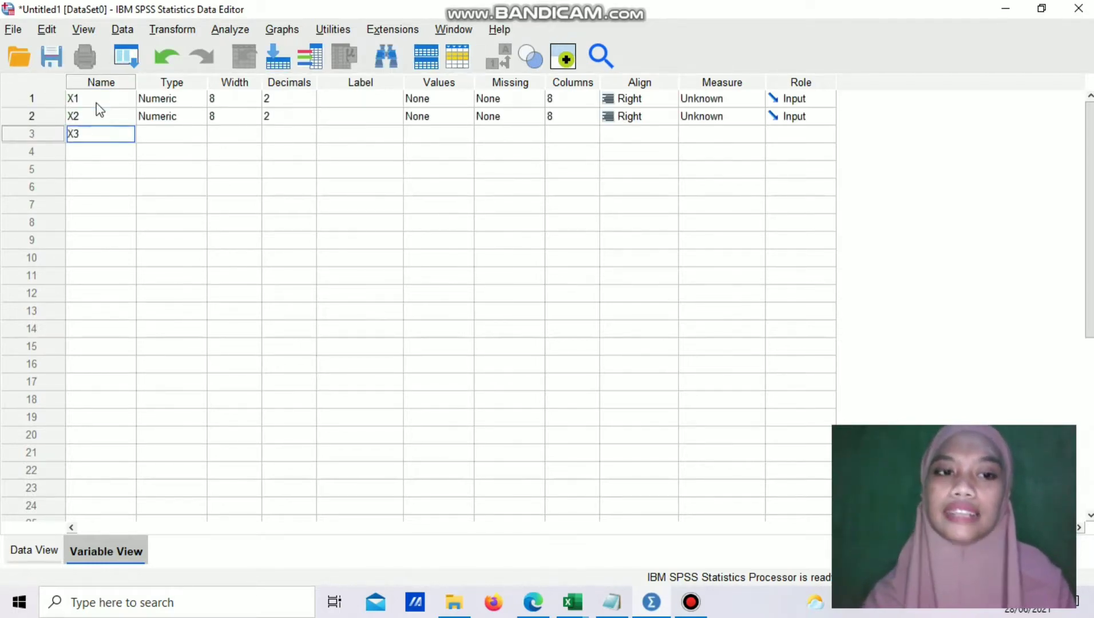
key("Return")
type("X4")
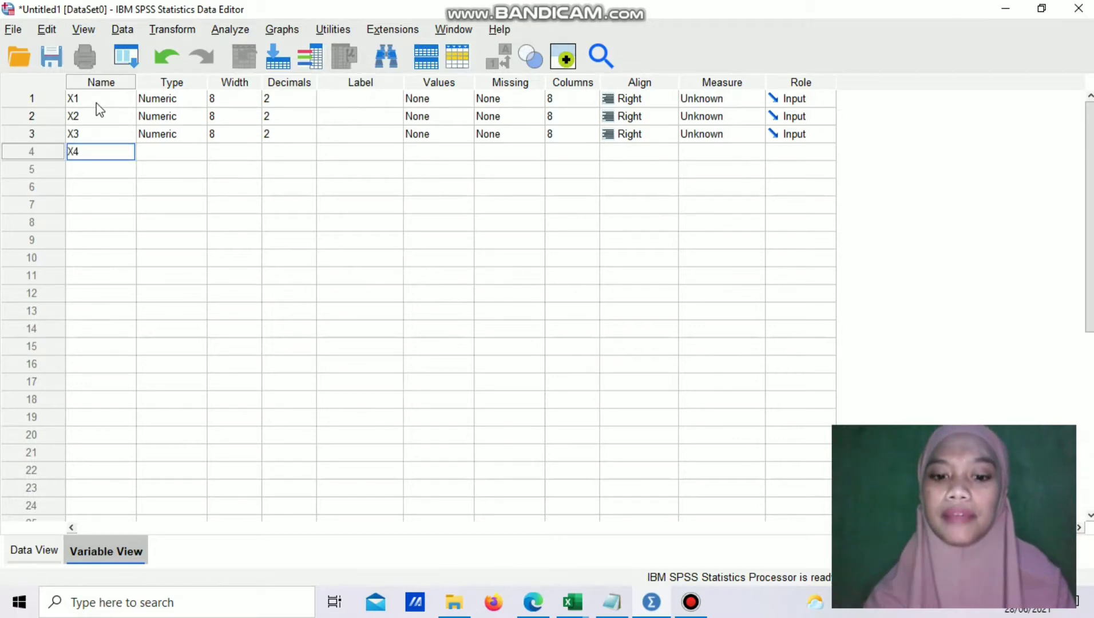
key("Return")
type("Y")
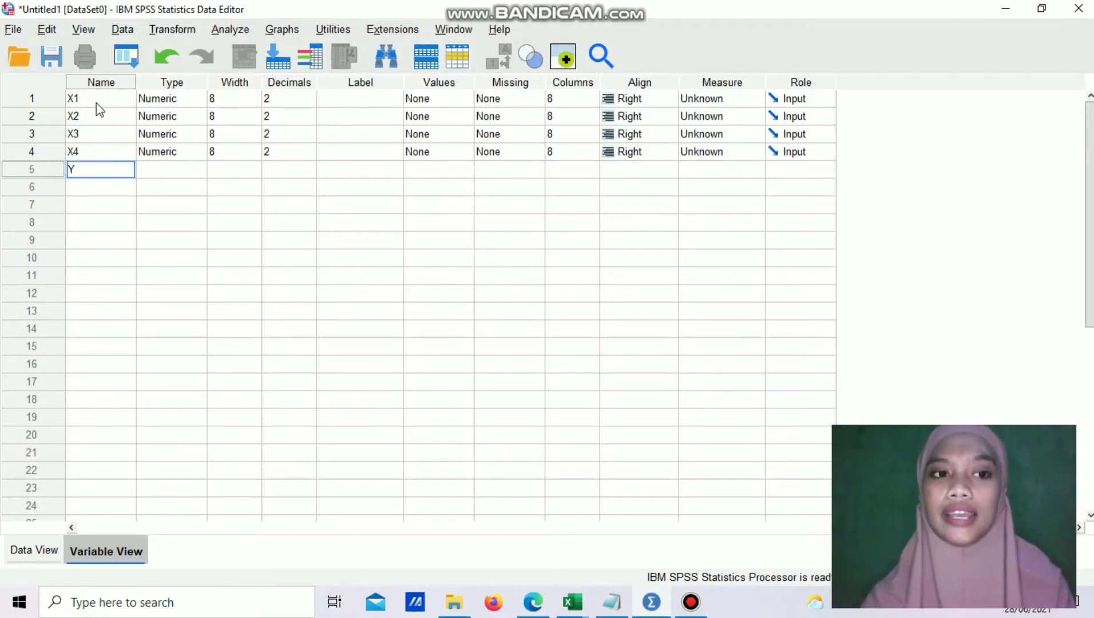
Set the decimals of all five variables, X1 to X4 and Y, to 0.
left_click(305, 100)
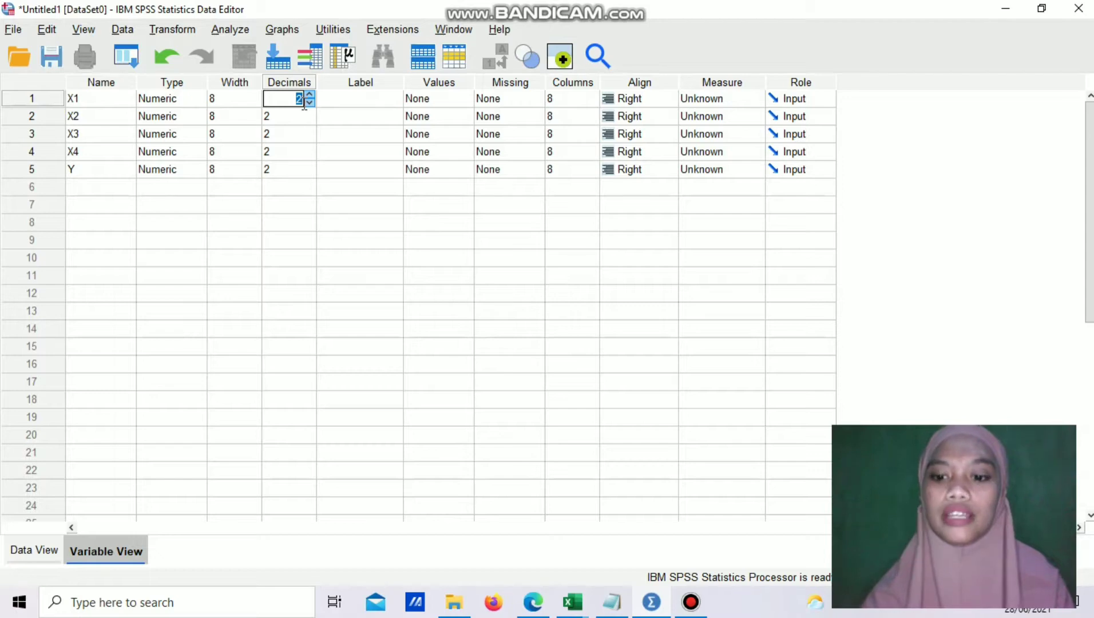
type("0")
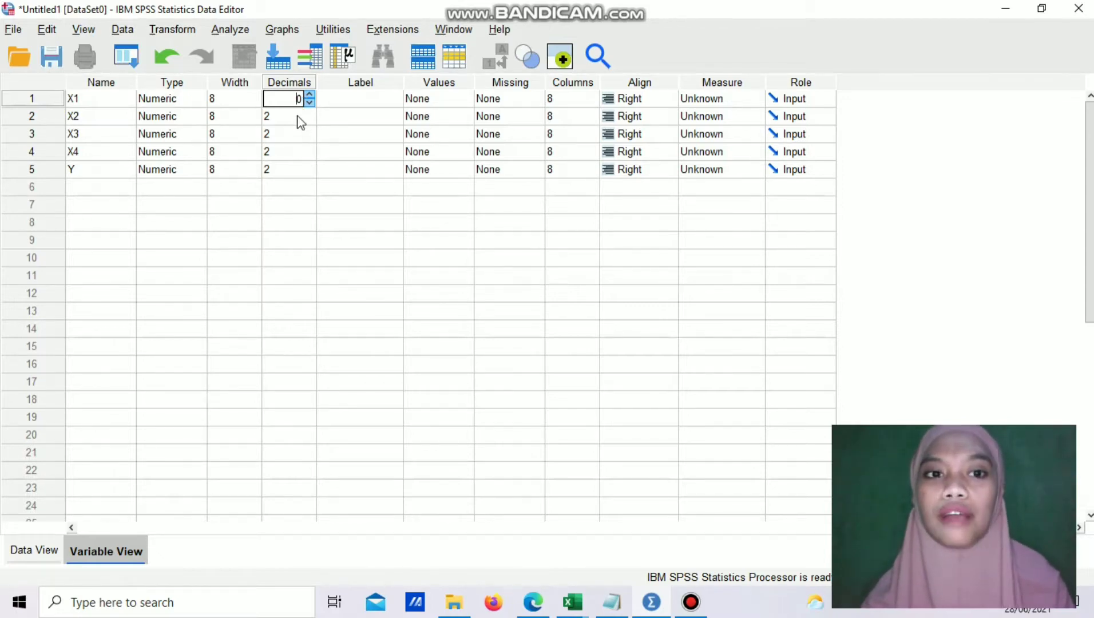
left_click(299, 116)
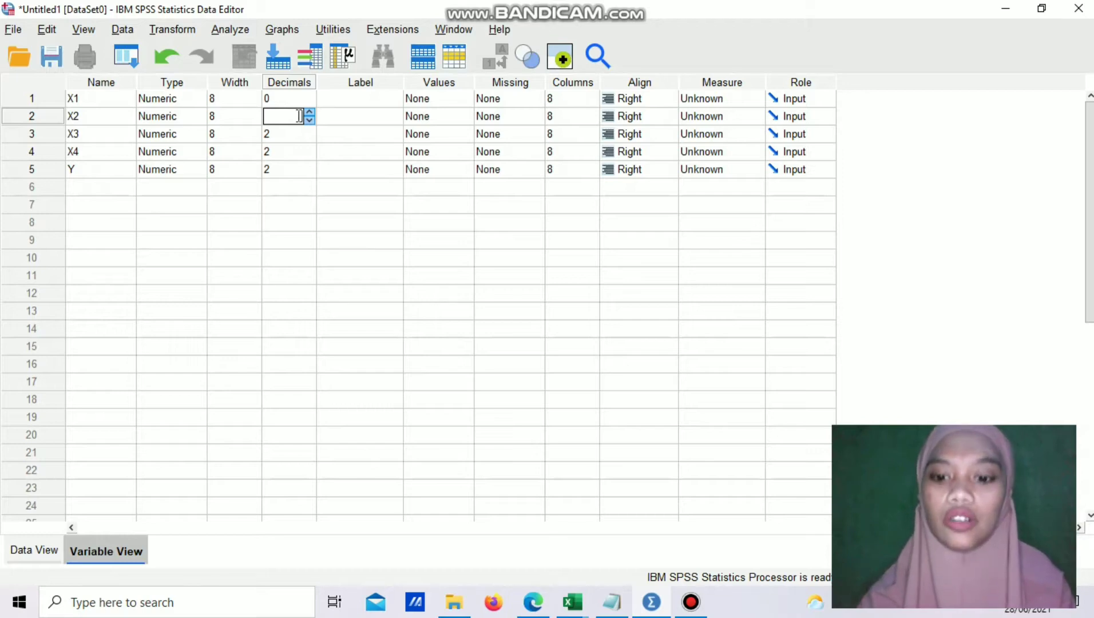
type("0")
key("Return")
type("0")
key("Return")
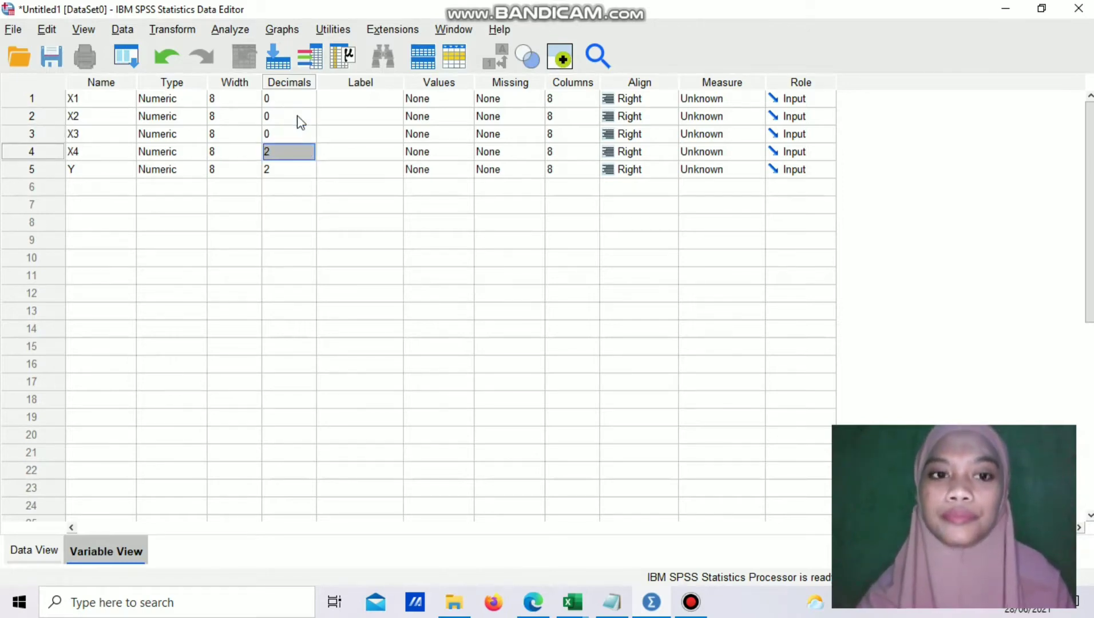
type("0")
key("Return")
type("0")
key("Return")
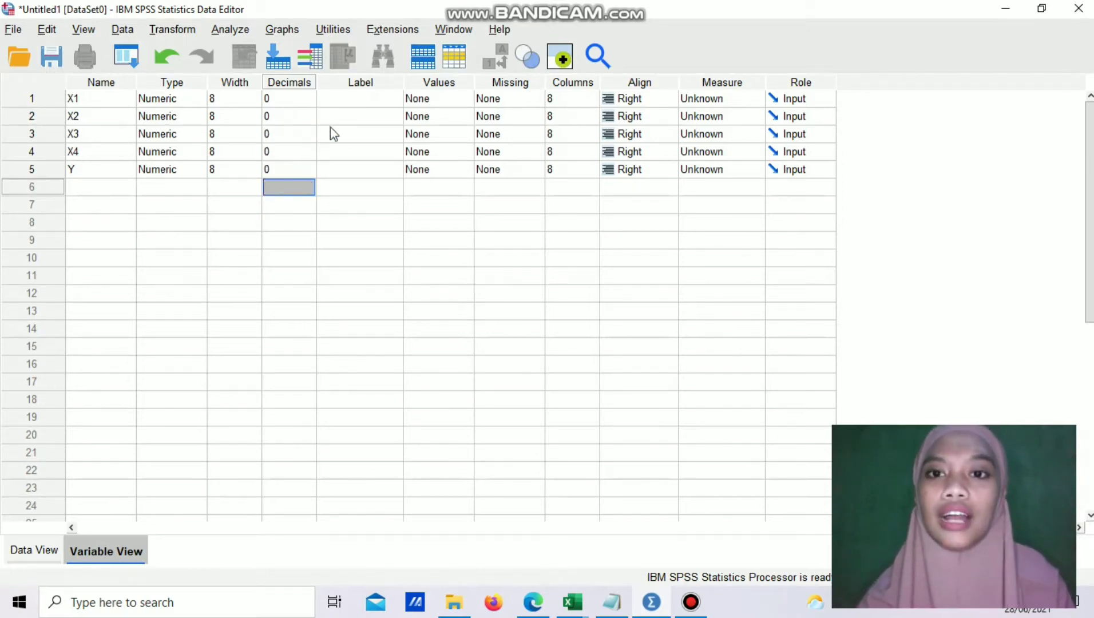
Set the measurement level of X1, X2, X3, X4 and Y to Scale.
left_click(736, 98)
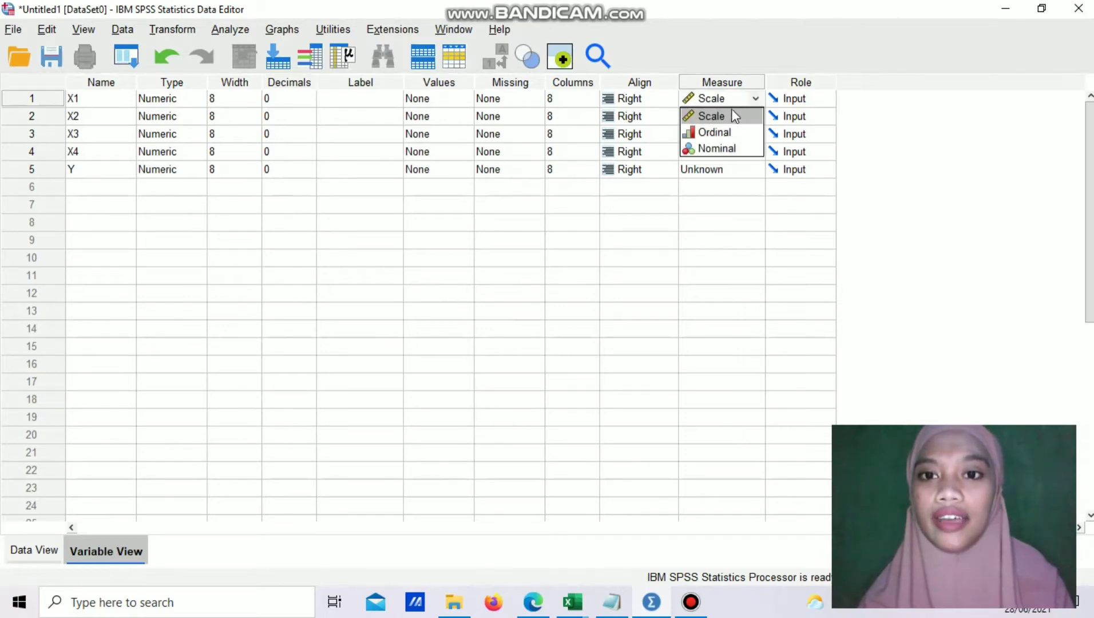
left_click(736, 116)
left_click(729, 116)
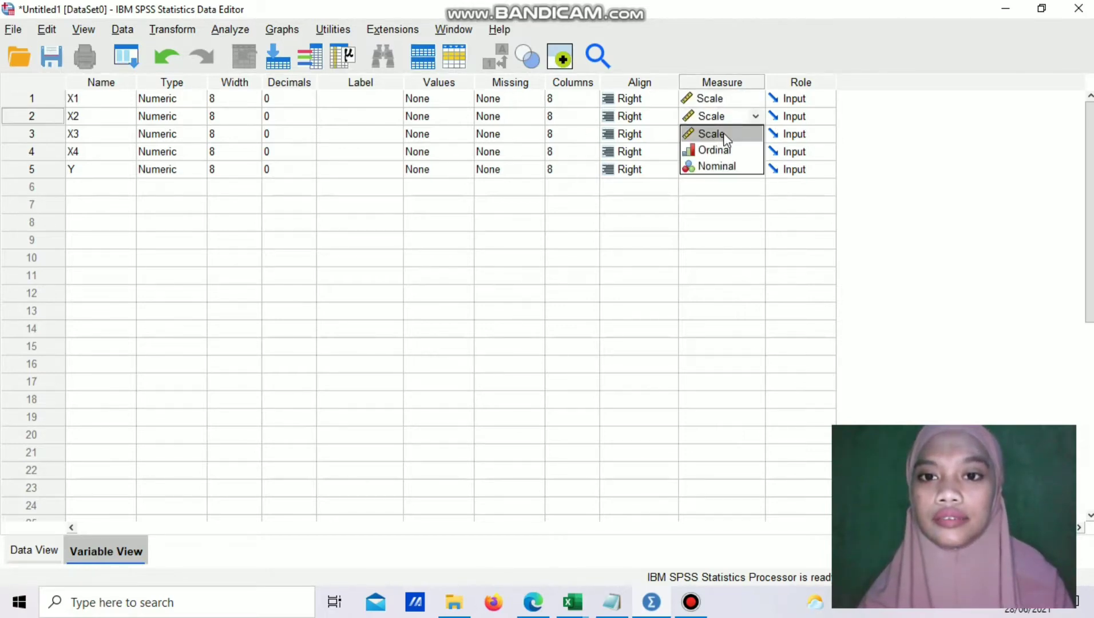
left_click(724, 134)
left_click(724, 134)
left_click(724, 151)
left_click(723, 152)
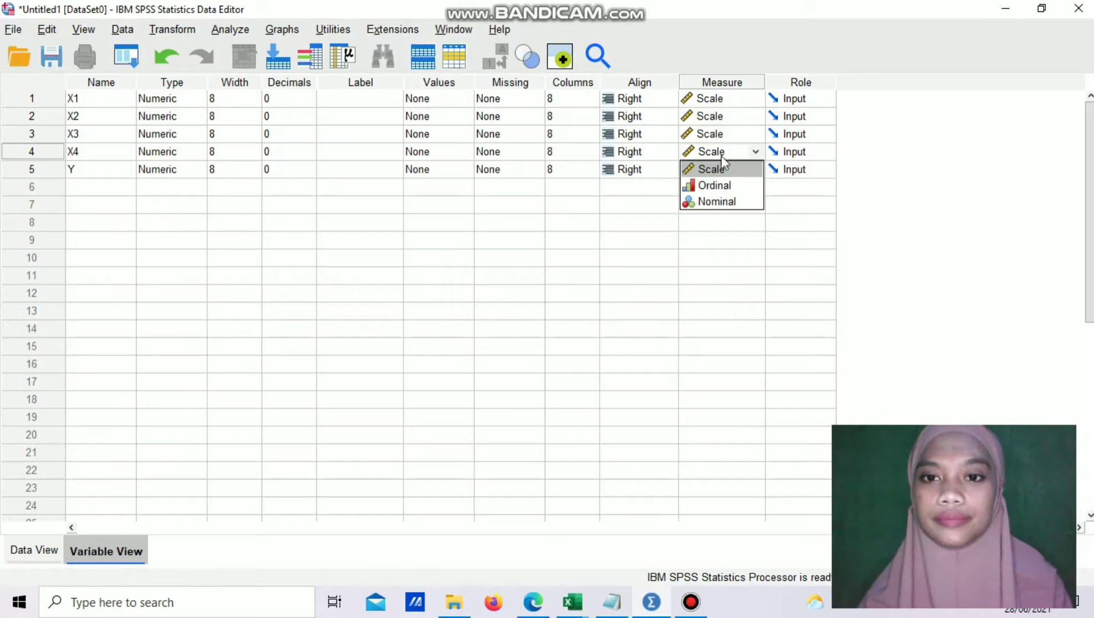
left_click(722, 167)
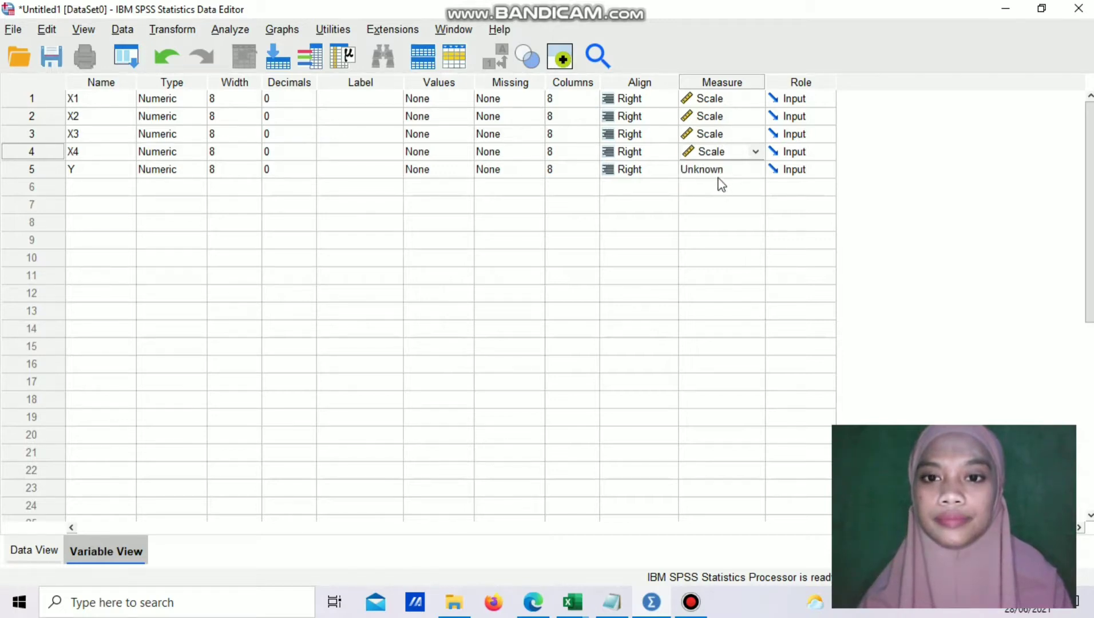
left_click(722, 183)
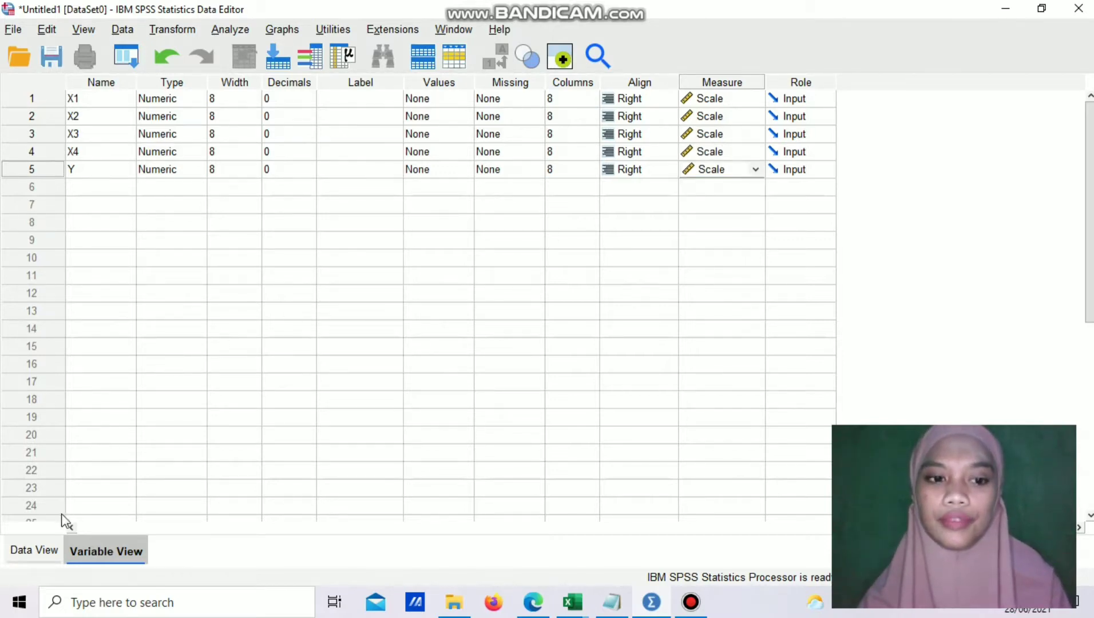
Show the data grid, then switch to the Excel workbook and copy the Lean Accounting (Y) scores in K6:K105.
left_click(45, 555)
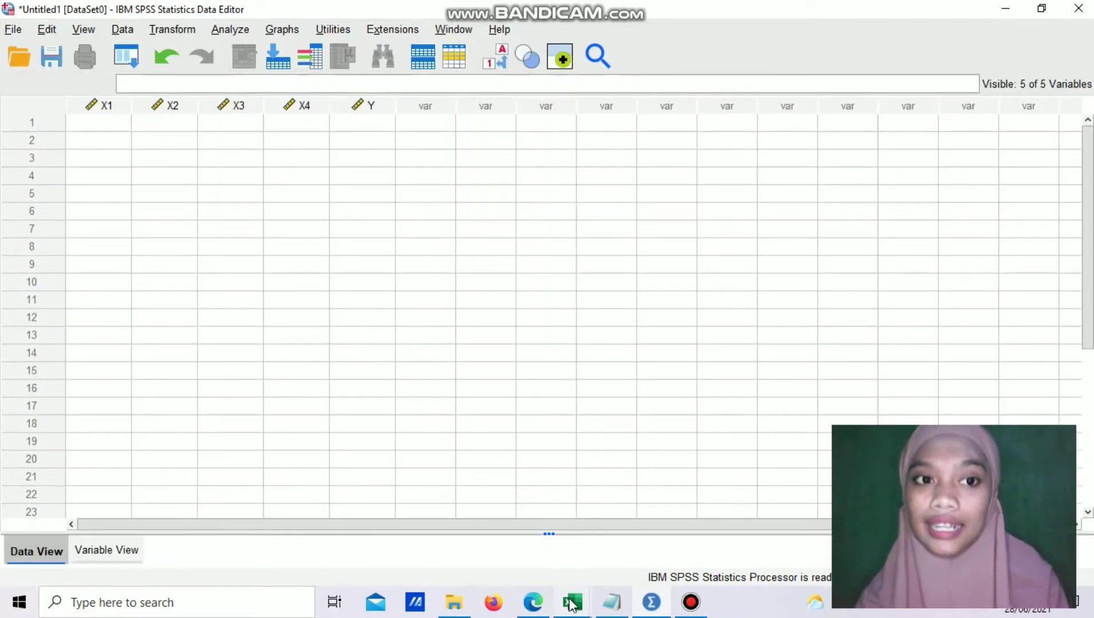
mouse_move(572, 604)
left_click(611, 518)
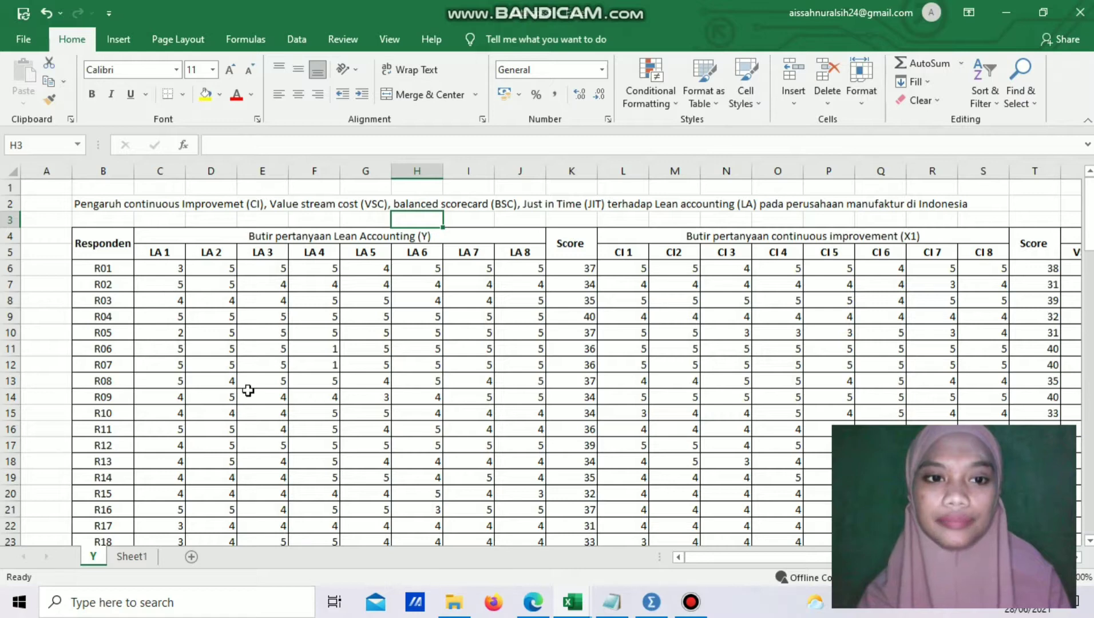
left_click(583, 266)
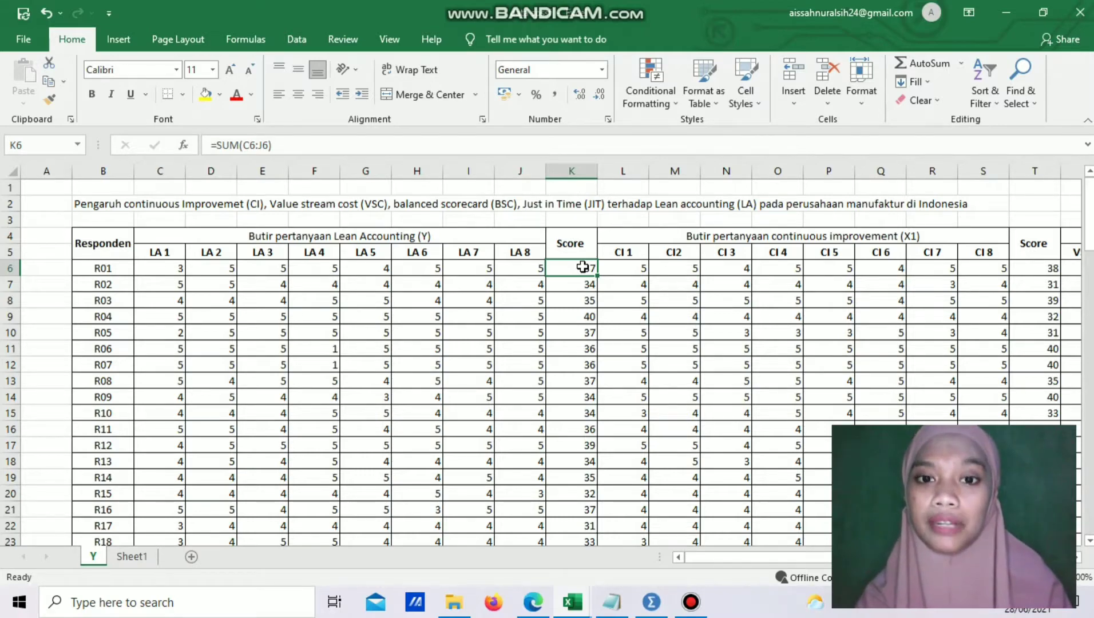
left_click_drag(583, 267, 576, 486)
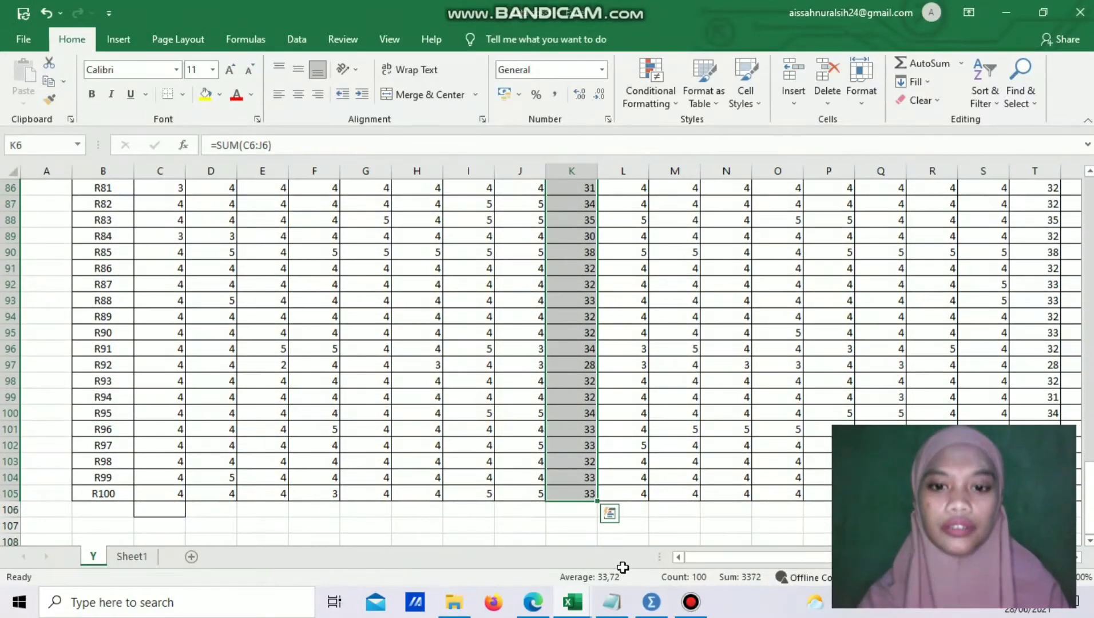
key("ctrl+c")
Switch back to SPSS and paste the copied Lean Accounting scores into the Y column from case 1.
mouse_move(646, 606)
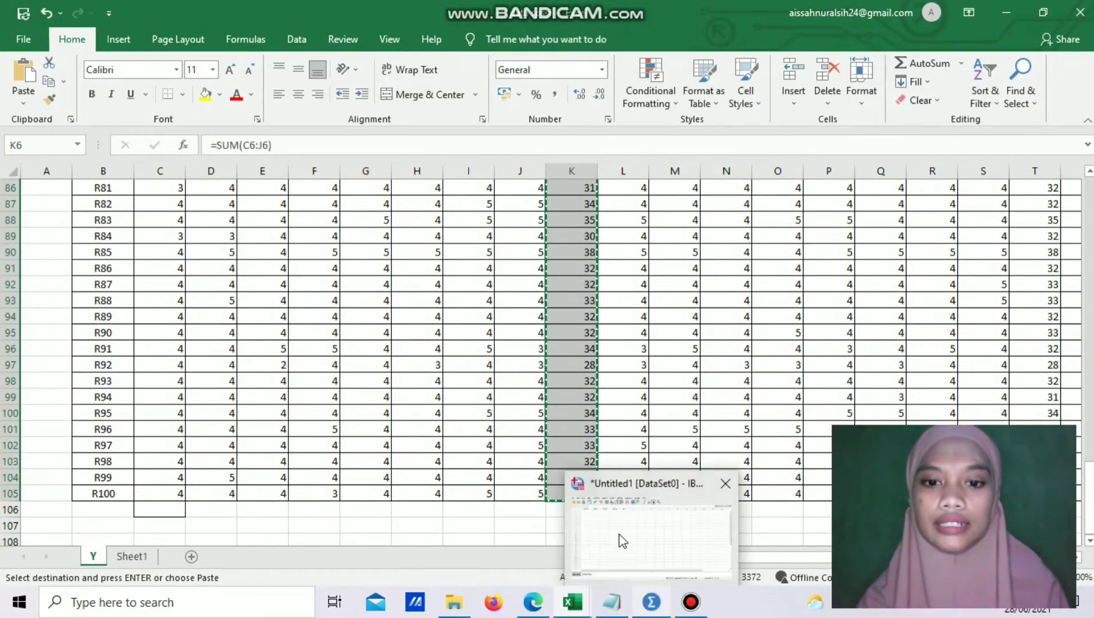
left_click(621, 538)
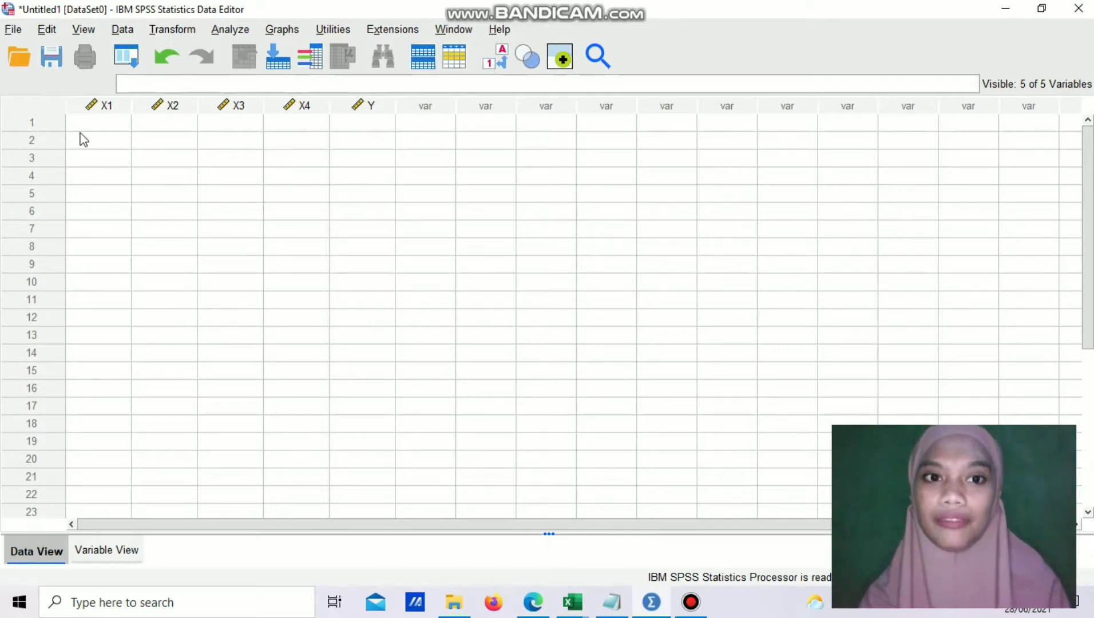
left_click(384, 127)
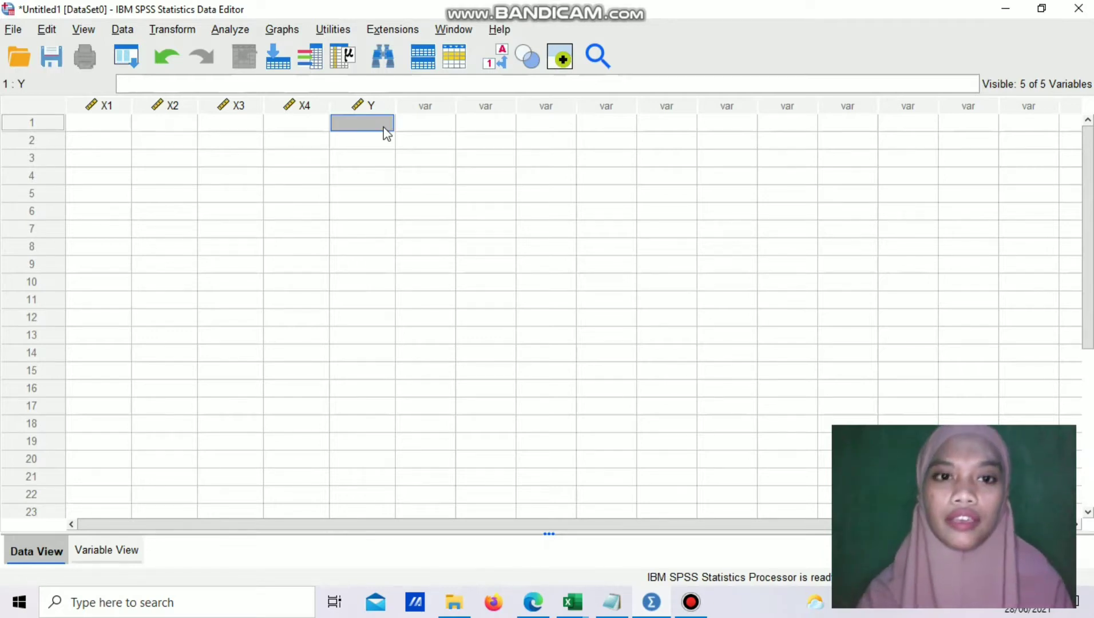
right_click(383, 128)
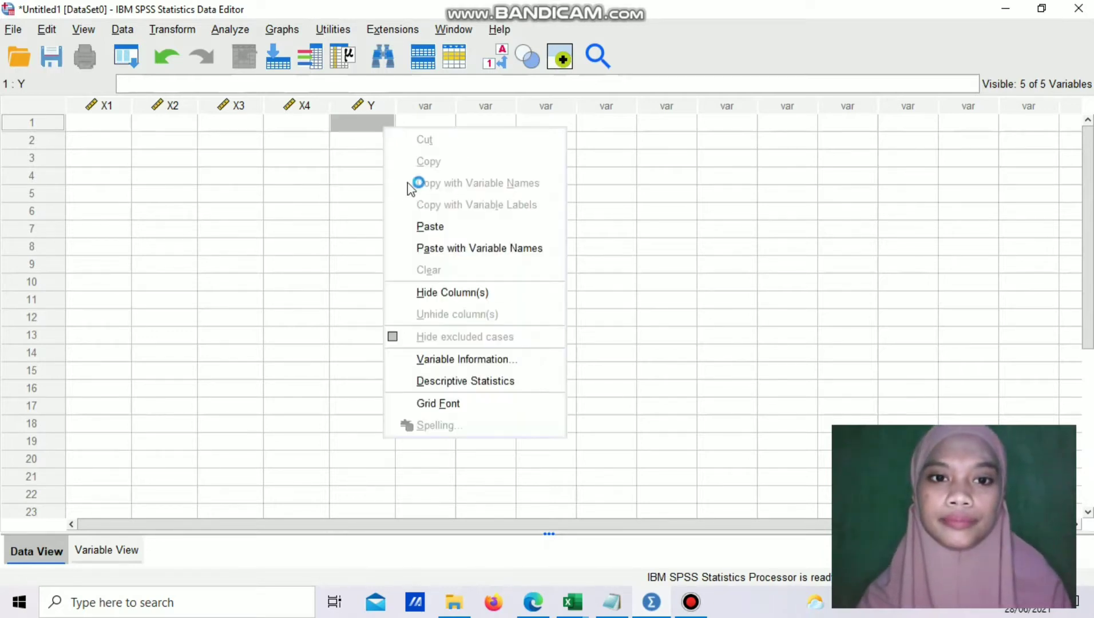
left_click(430, 227)
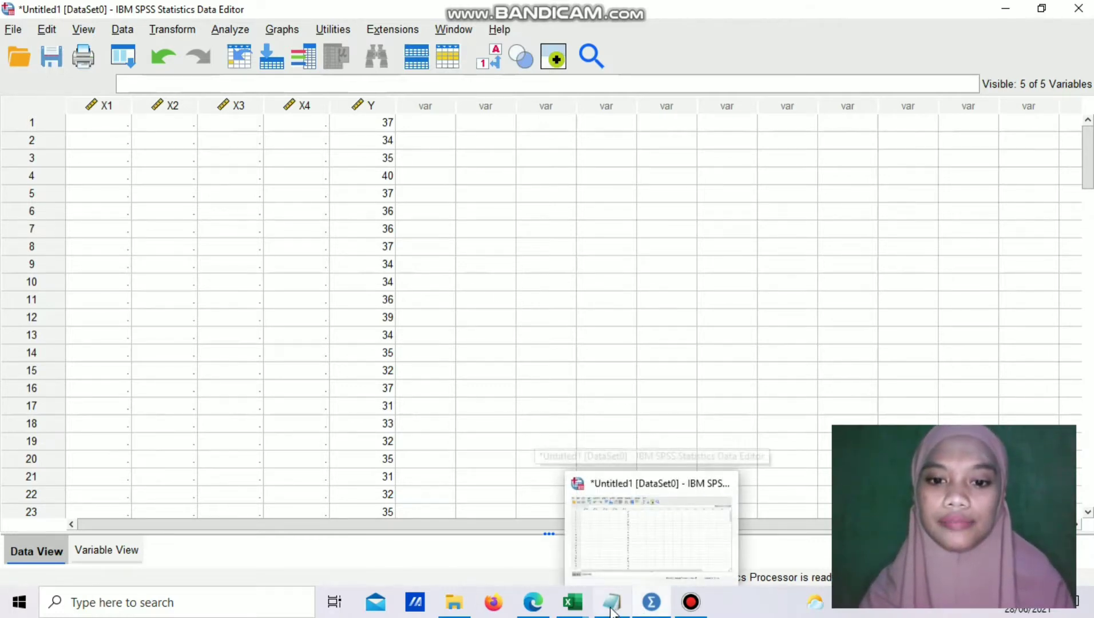
Copy the last score column in Excel, starting at AU6, and paste it into the X4 column in SPSS from case 1.
mouse_move(566, 577)
left_click(616, 535)
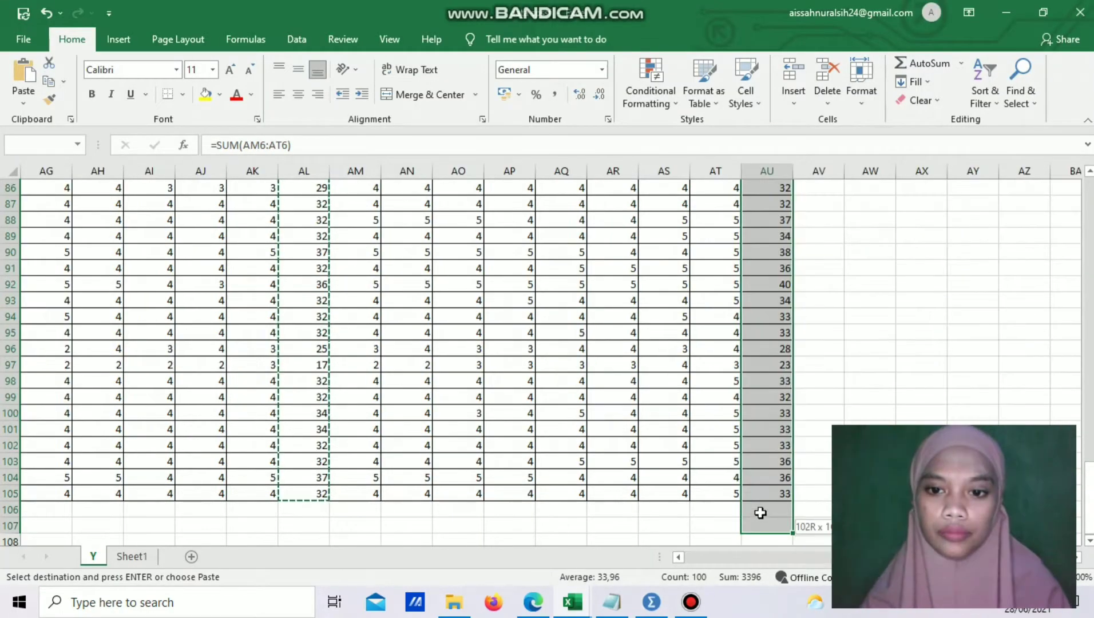
key("ctrl+c")
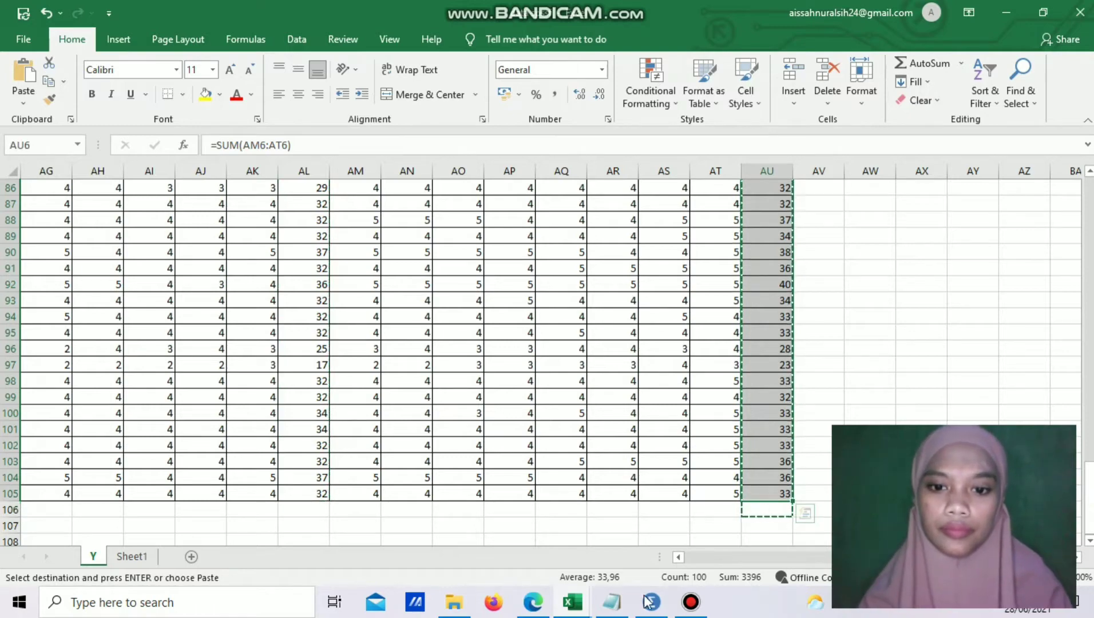
mouse_move(611, 602)
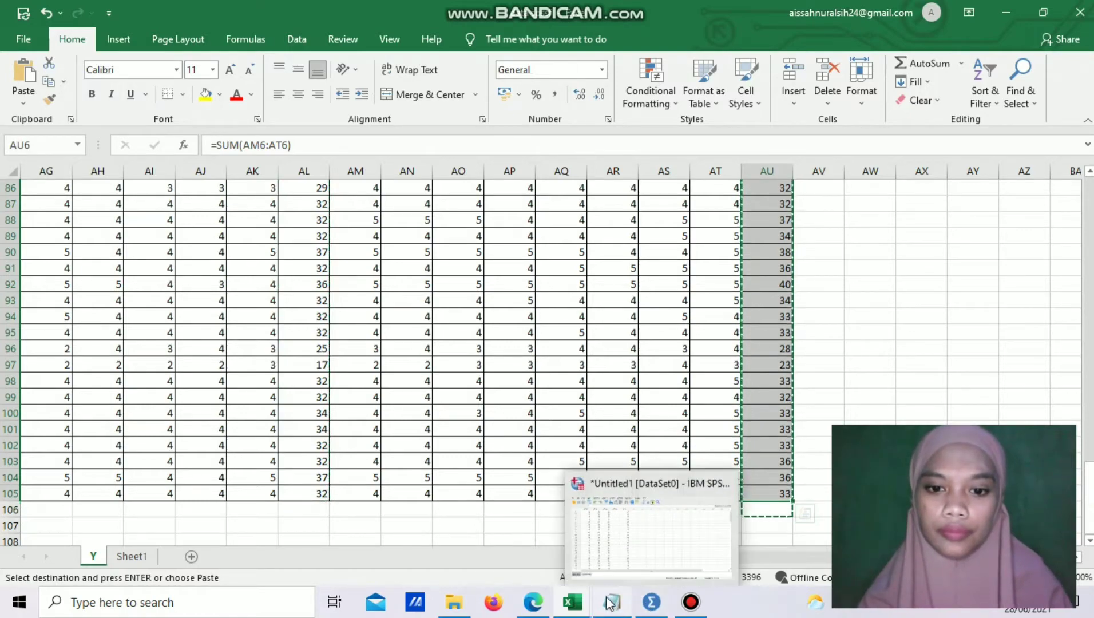
left_click(655, 573)
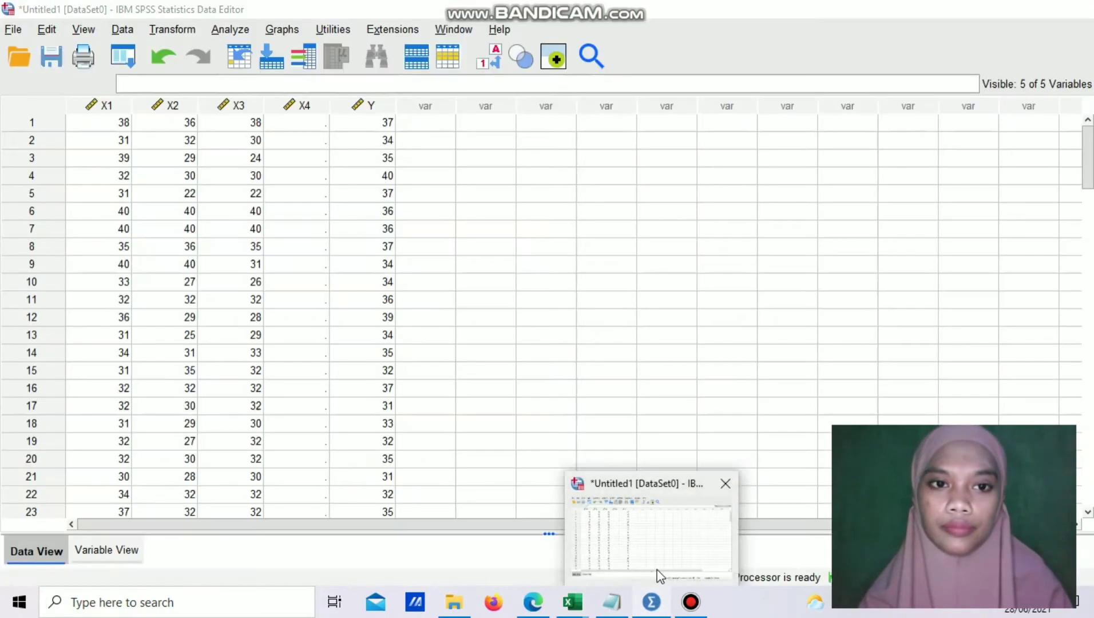
left_click(291, 123)
key("ctrl+v")
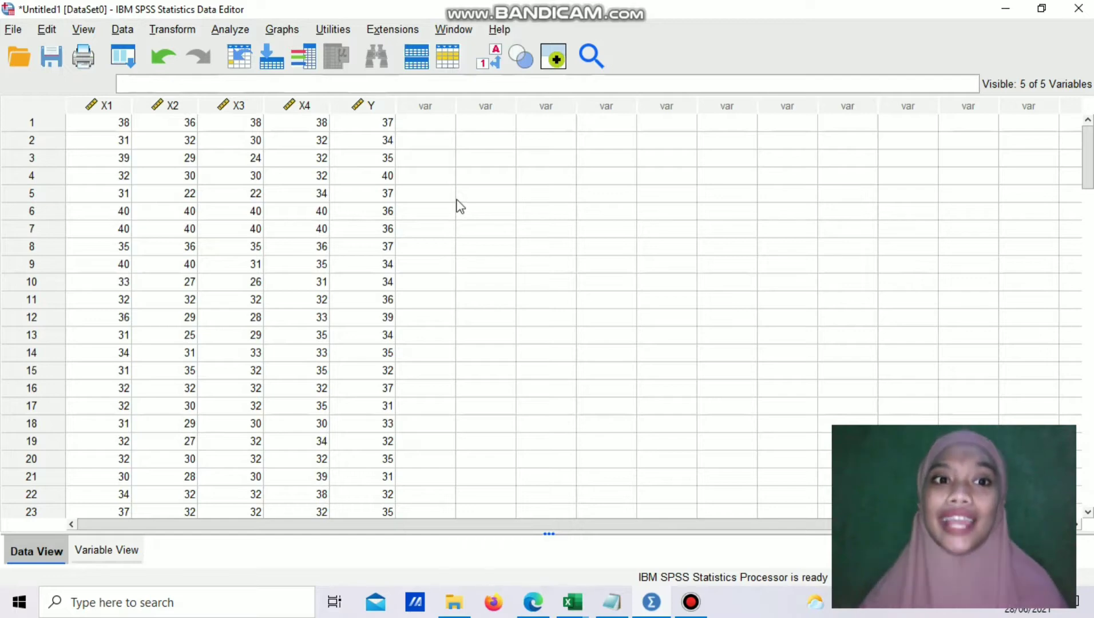
Start a linear regression with Y as the dependent variable and X1, X2, X3 and X4 as the independents.
left_click(243, 28)
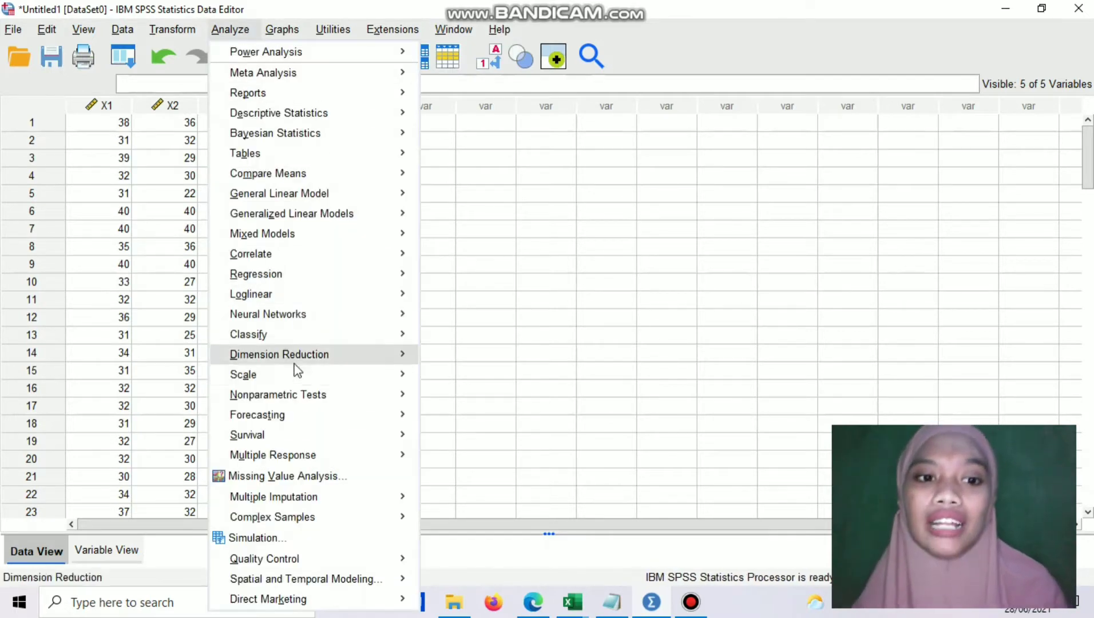
mouse_move(289, 279)
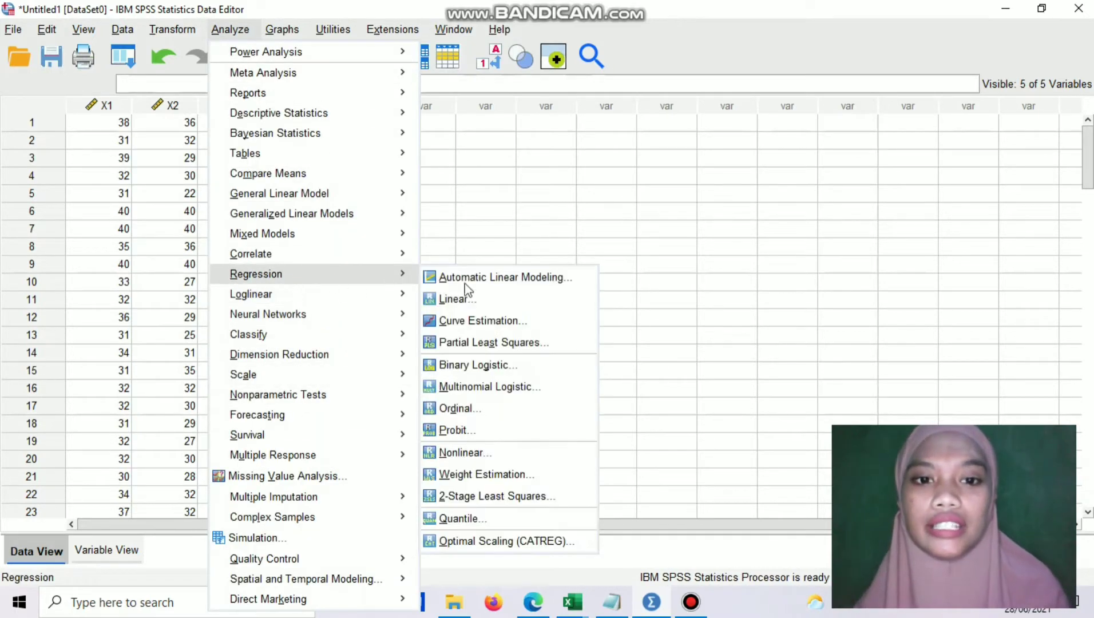
left_click(503, 302)
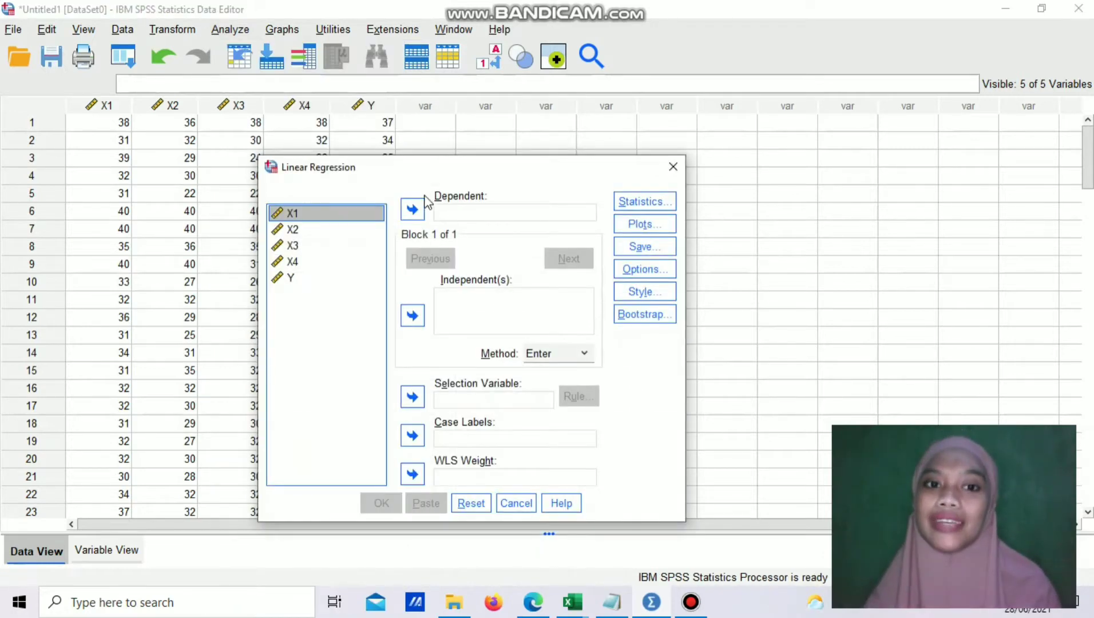
left_click(330, 280)
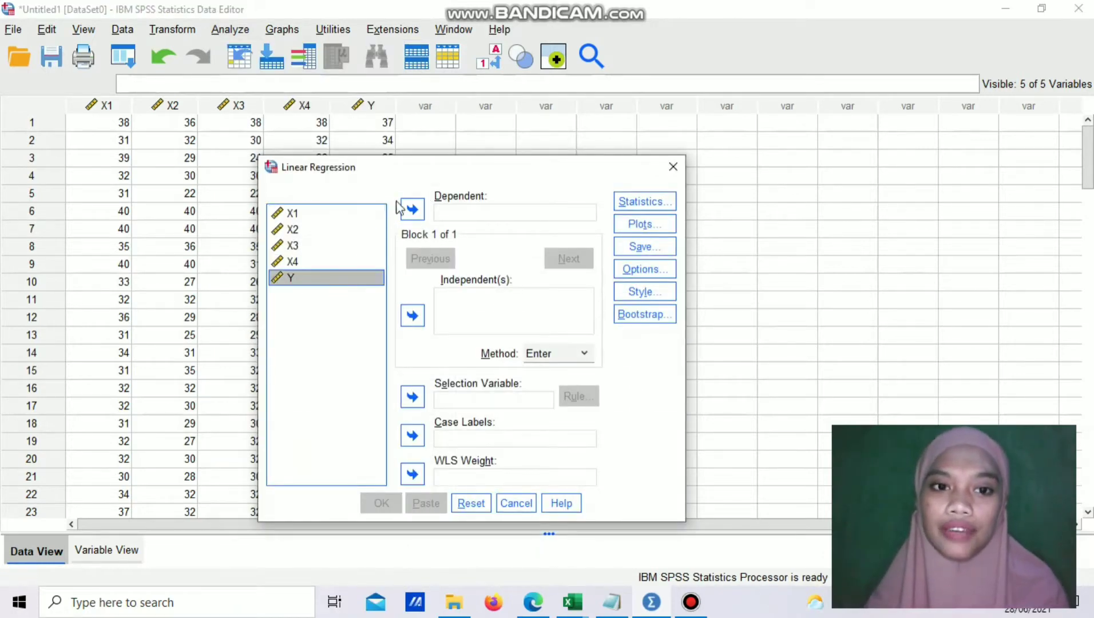
left_click(419, 210)
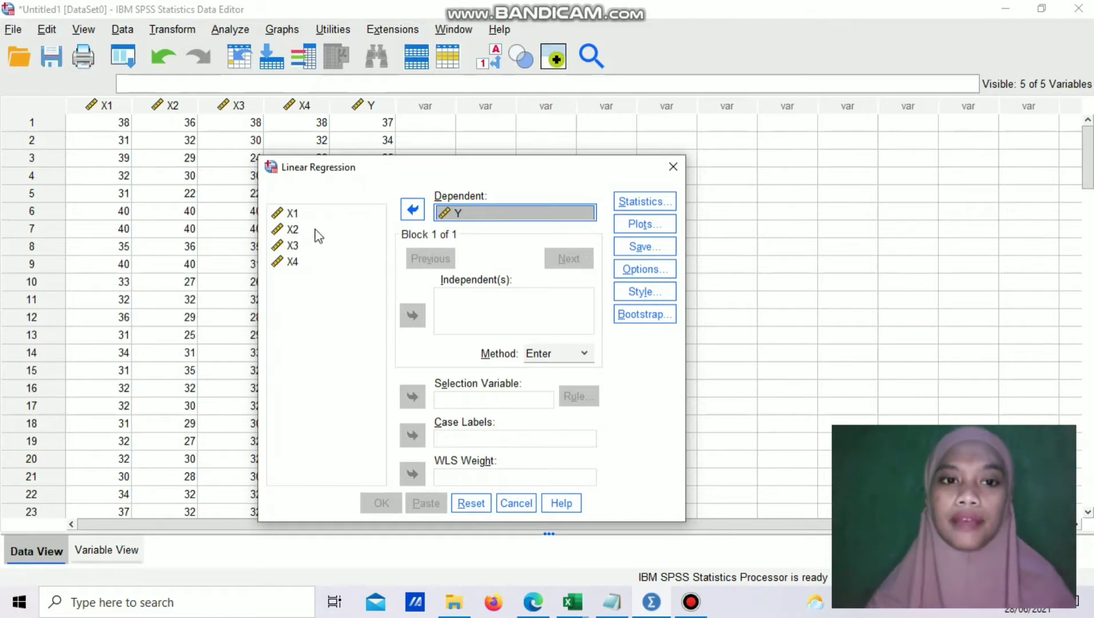
left_click(295, 231)
key("ctrl+a")
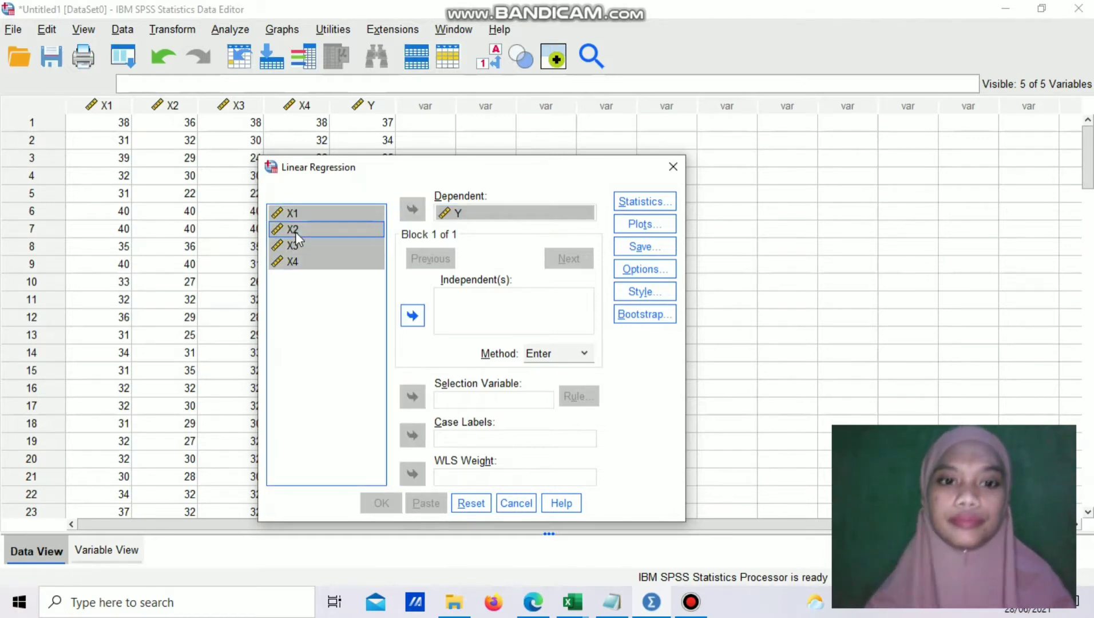
left_click(413, 316)
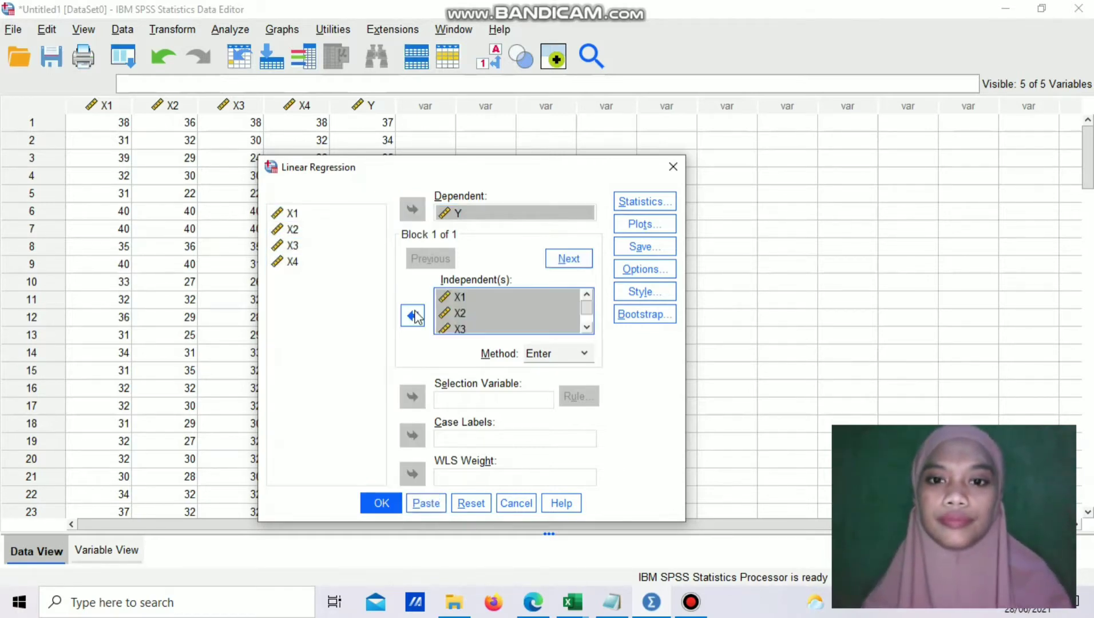
Include Descriptives and Collinearity diagnostics in the regression statistics.
left_click(662, 202)
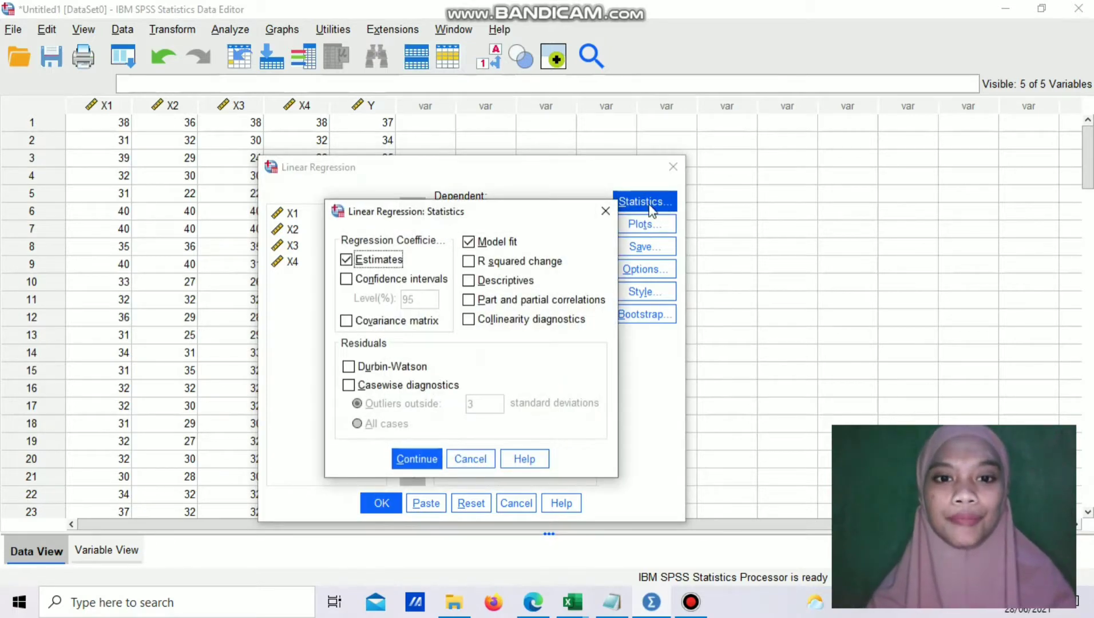
left_click(527, 281)
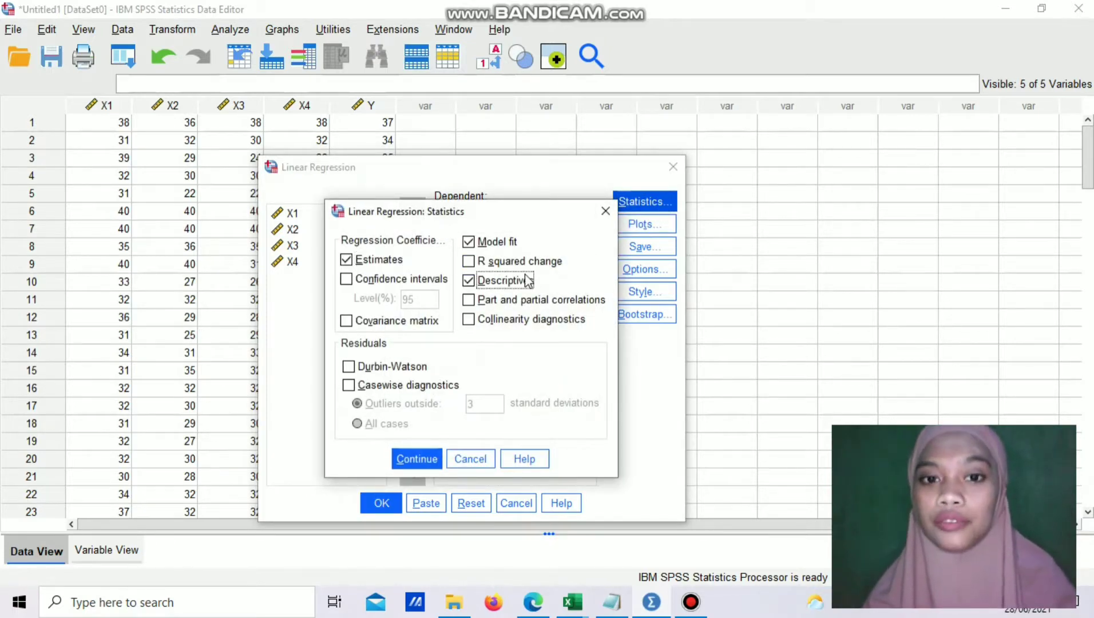
left_click(510, 324)
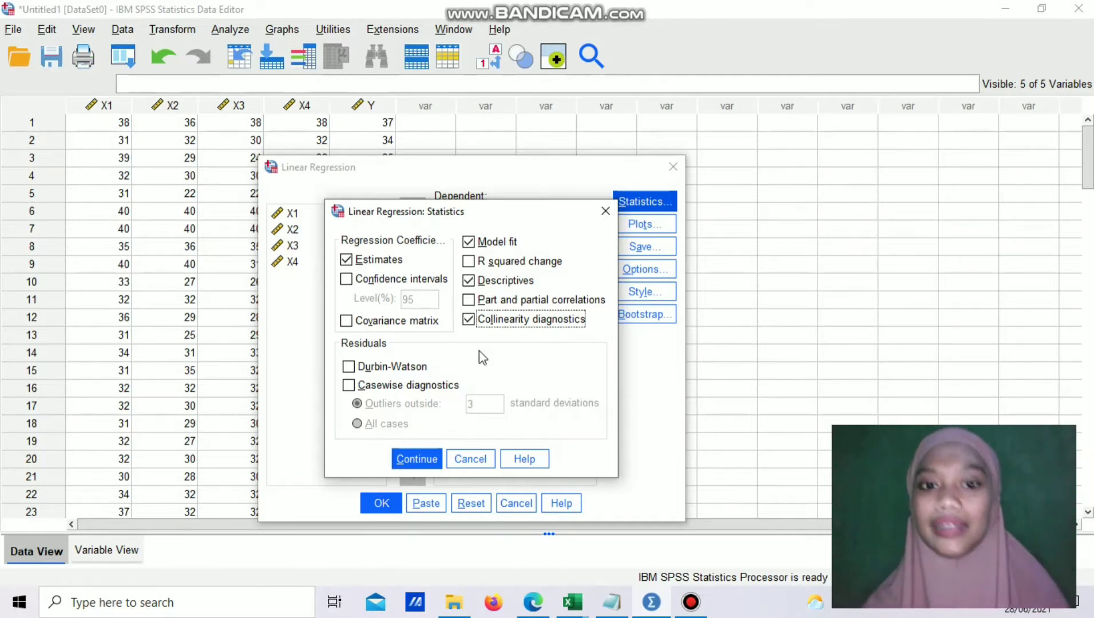
left_click(420, 455)
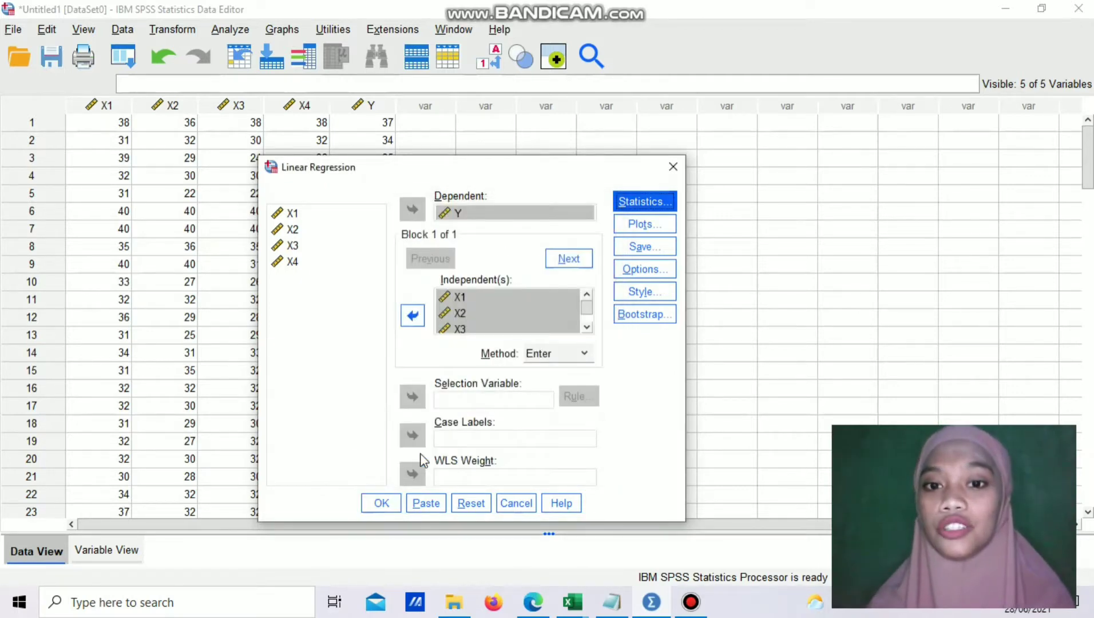
Set the regression scatterplot to *SRESID on Y and *ZPRED on X, and include the histogram and normal probability plot.
left_click(641, 225)
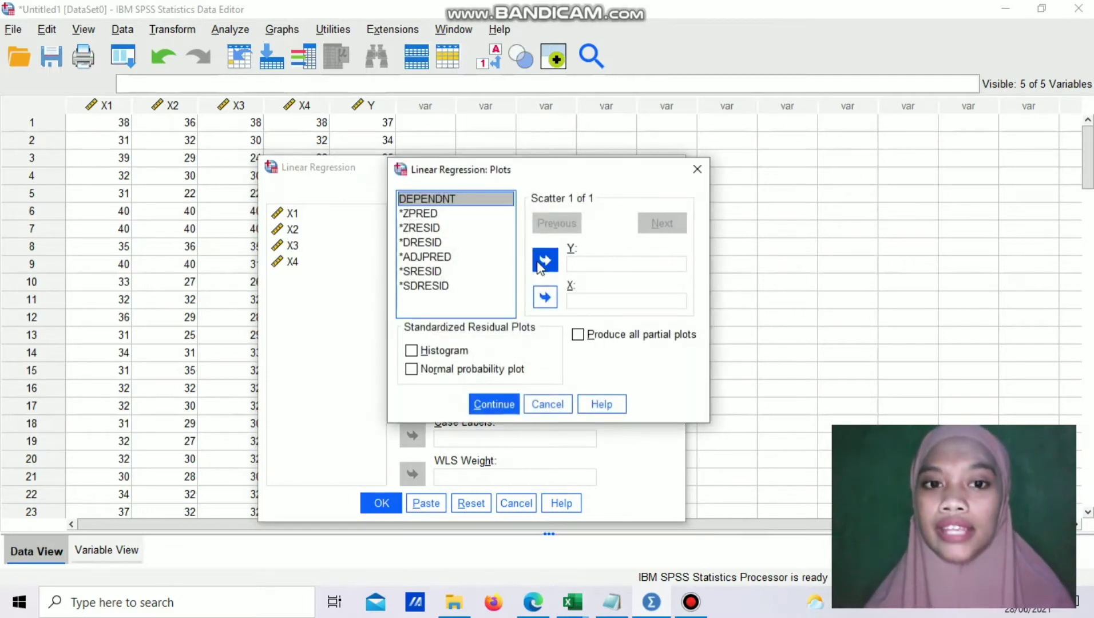
left_click(424, 272)
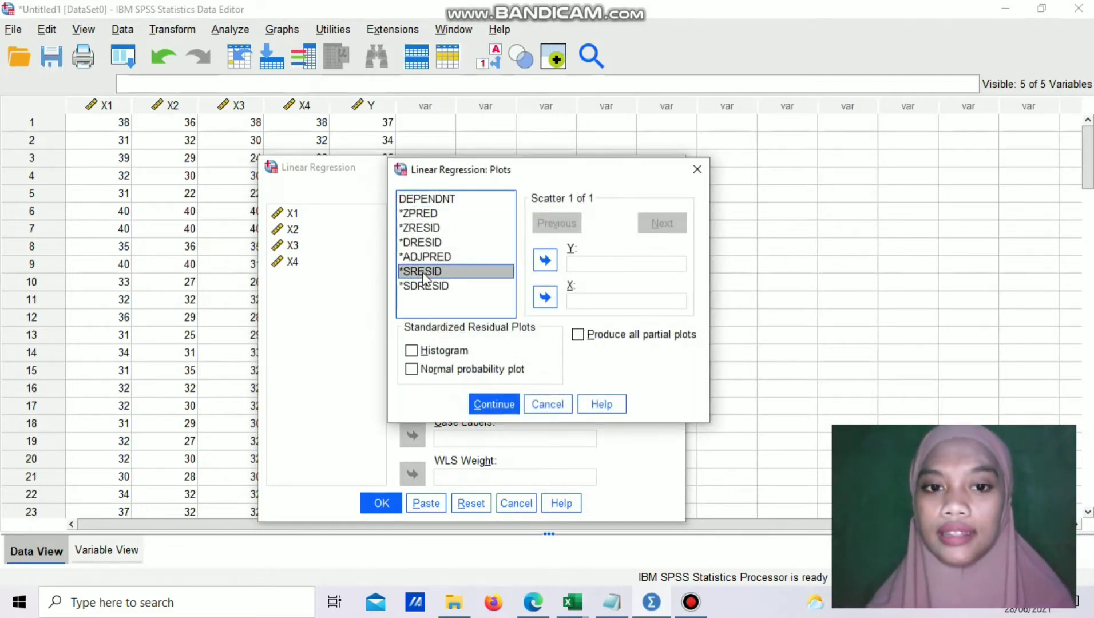
left_click(547, 261)
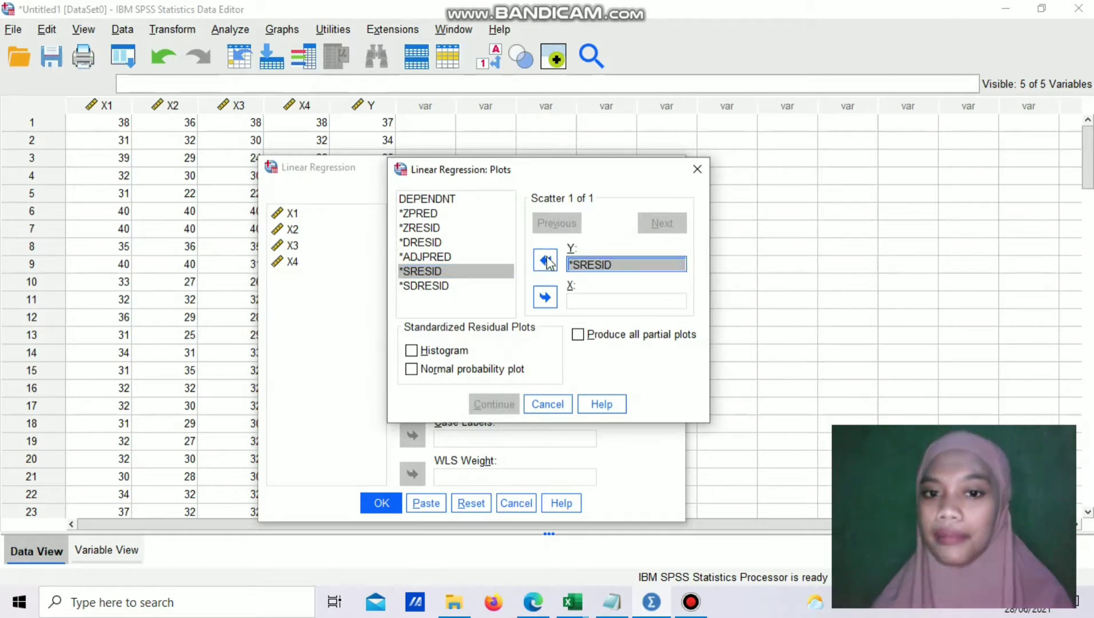
left_click(434, 214)
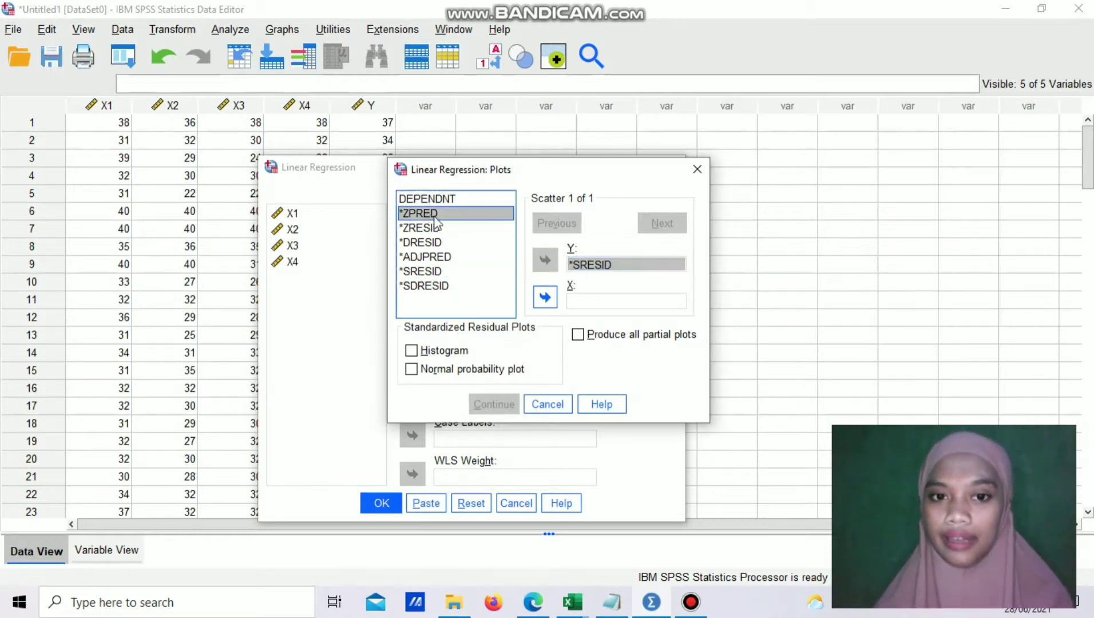
left_click(546, 298)
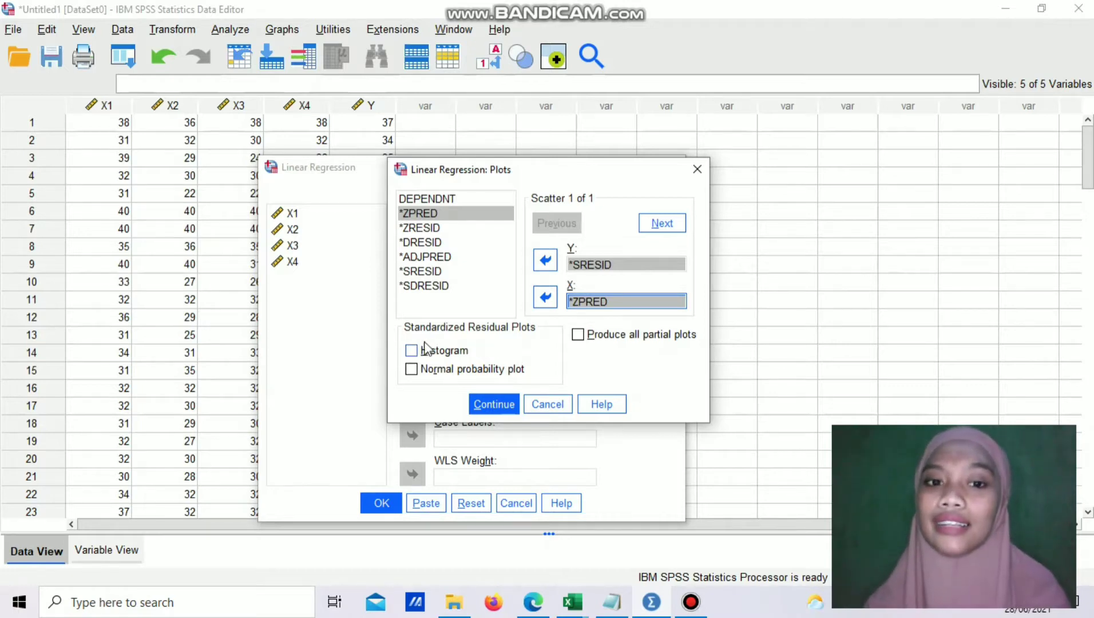
left_click(456, 349)
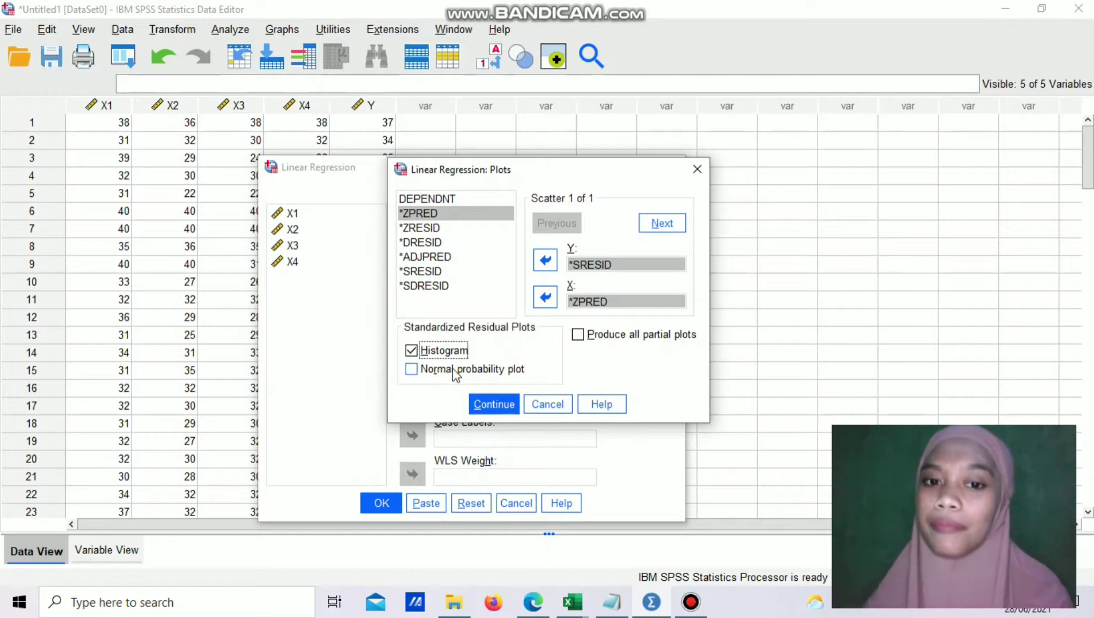
left_click(457, 373)
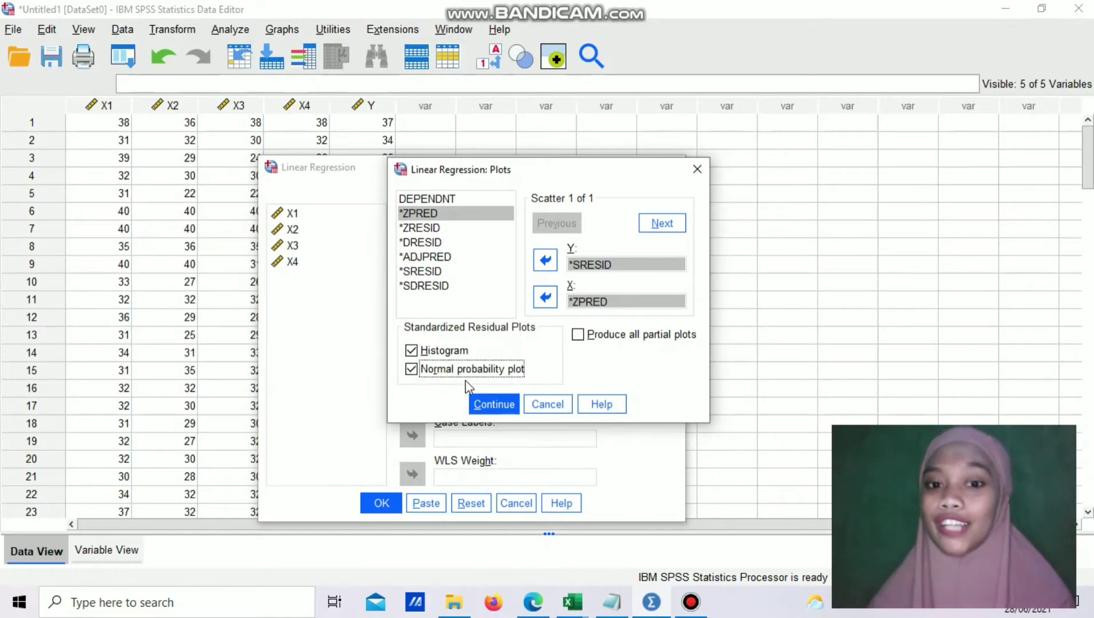
left_click(491, 404)
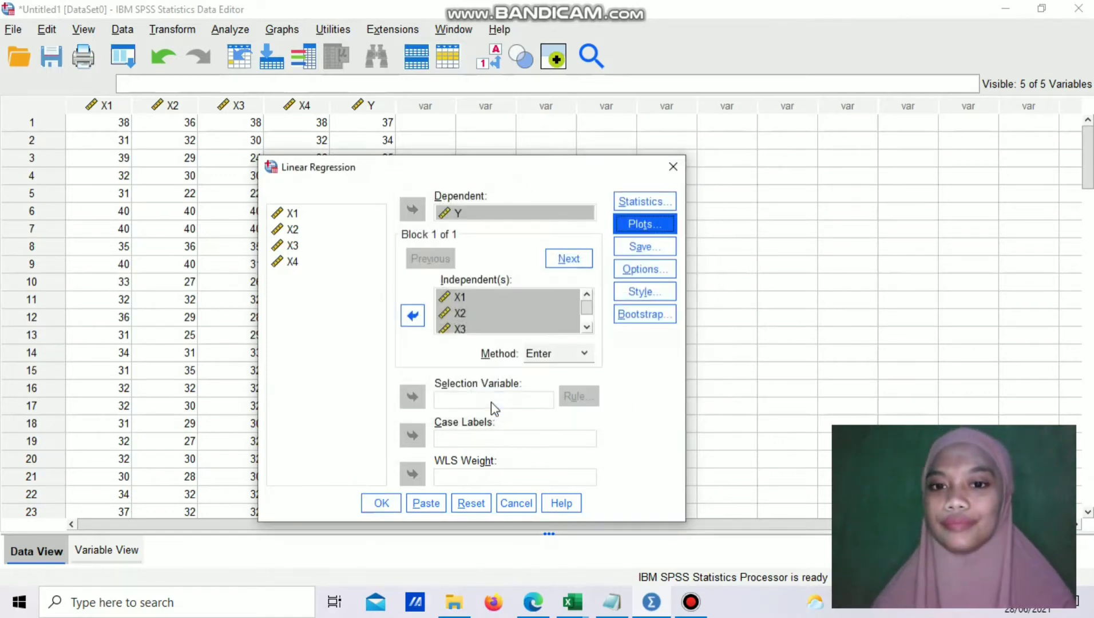
Save the unstandardized residuals as part of the linear regression and run it.
left_click(657, 252)
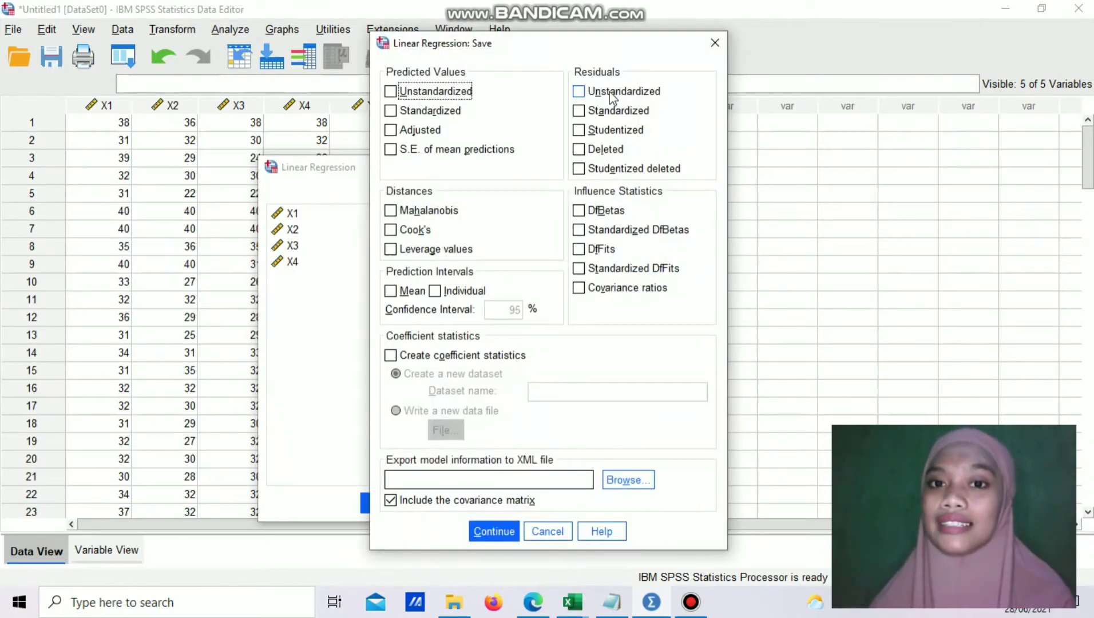
left_click(613, 93)
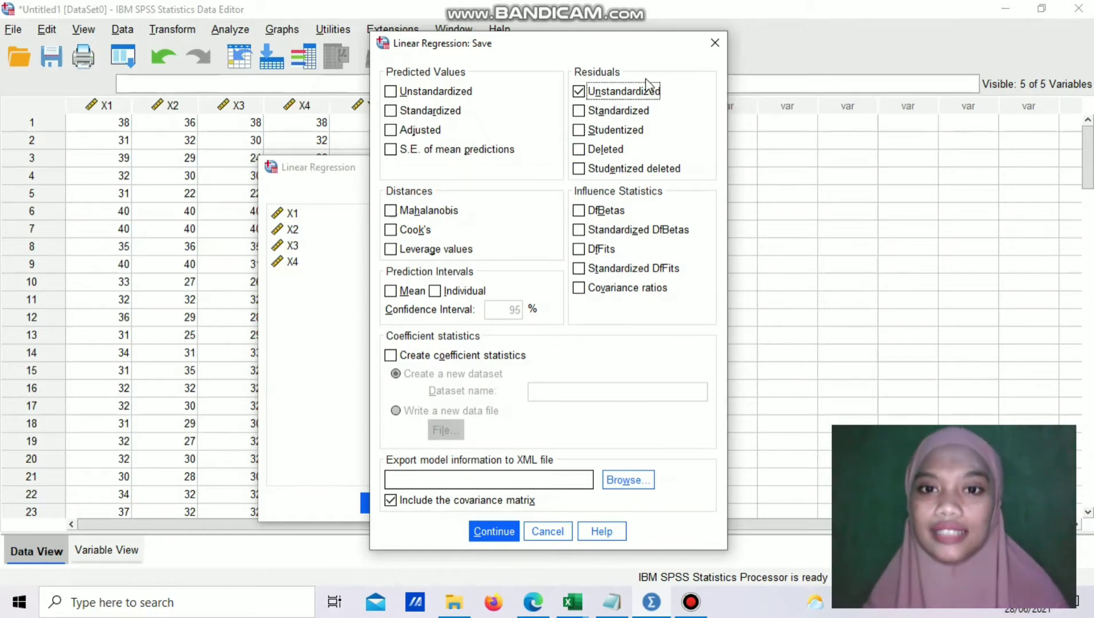
left_click(505, 531)
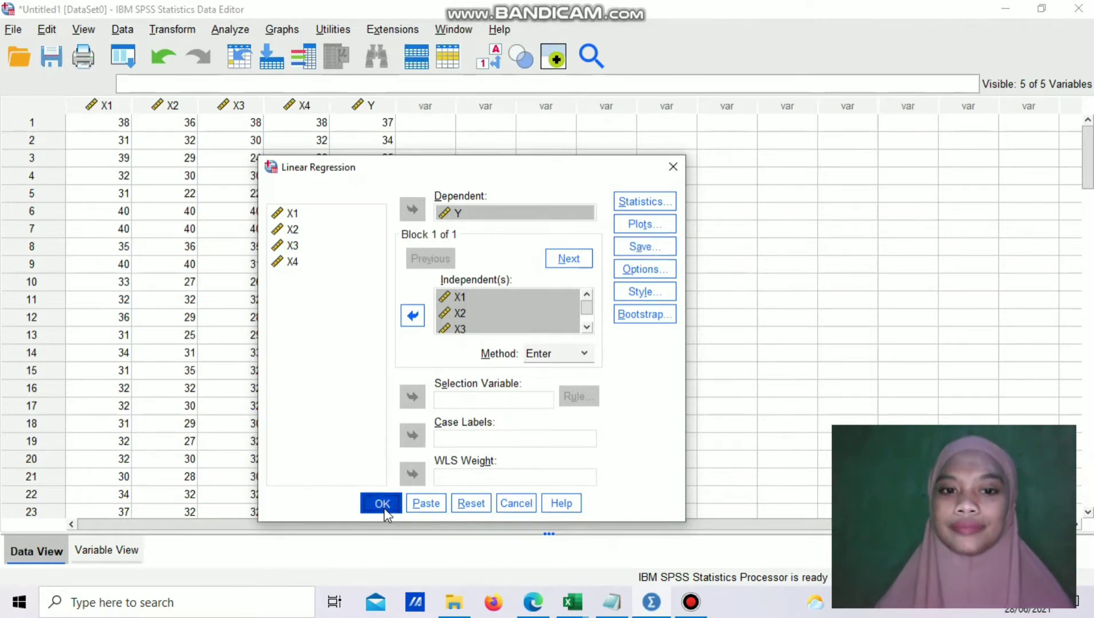
left_click(385, 508)
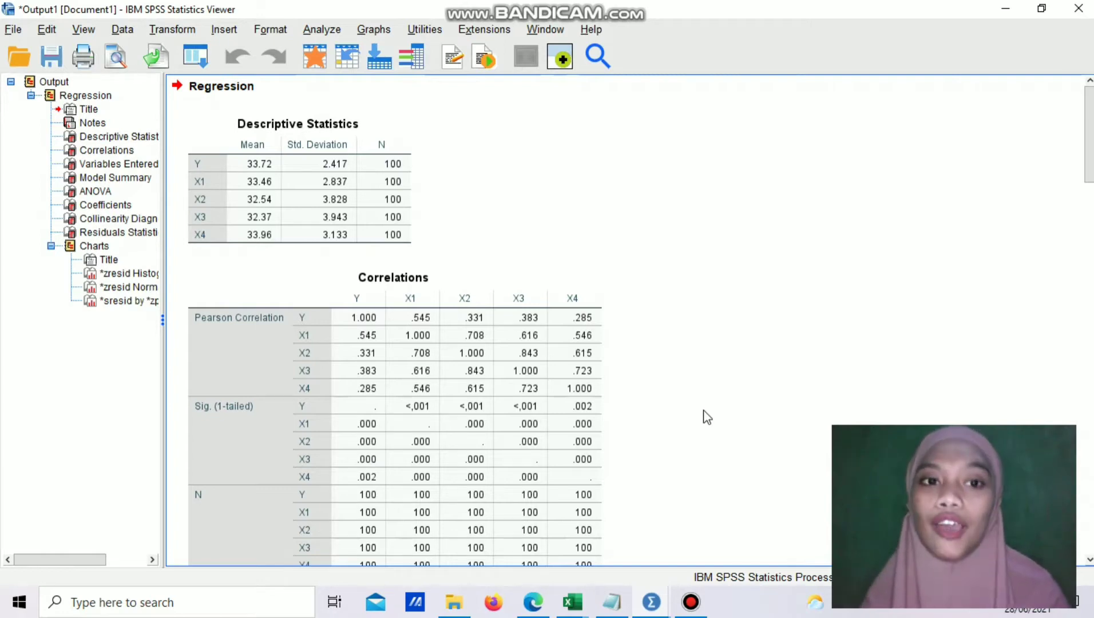
Examine the residual histogram and normal P-P plot in the regression output.
scroll(708, 418, "down", 3)
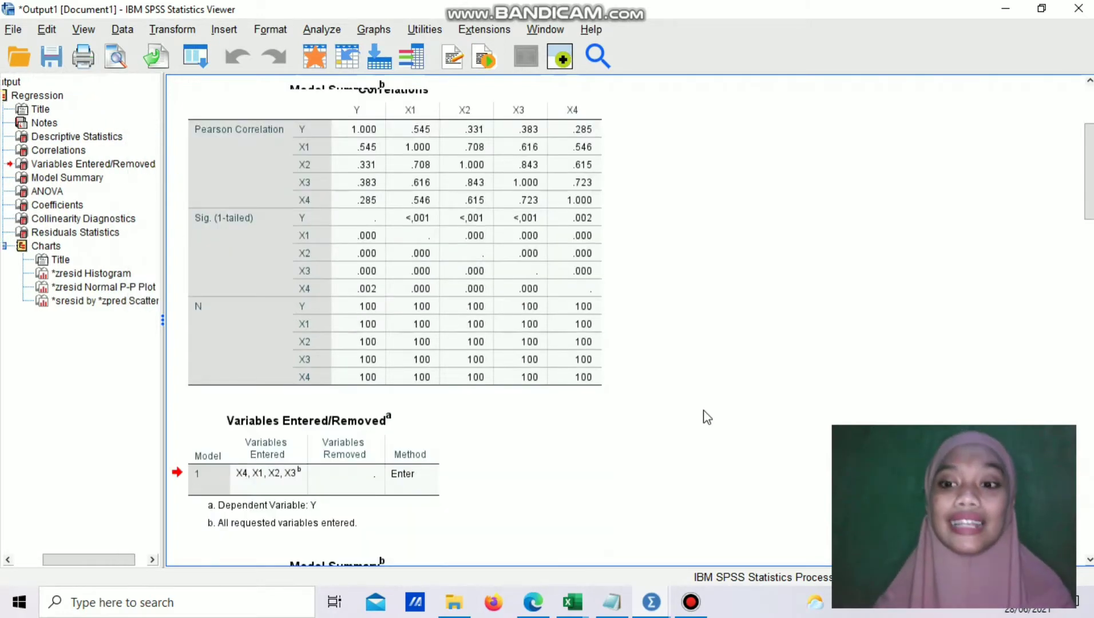
scroll(707, 417, "down", 5)
scroll(708, 417, "down", 10)
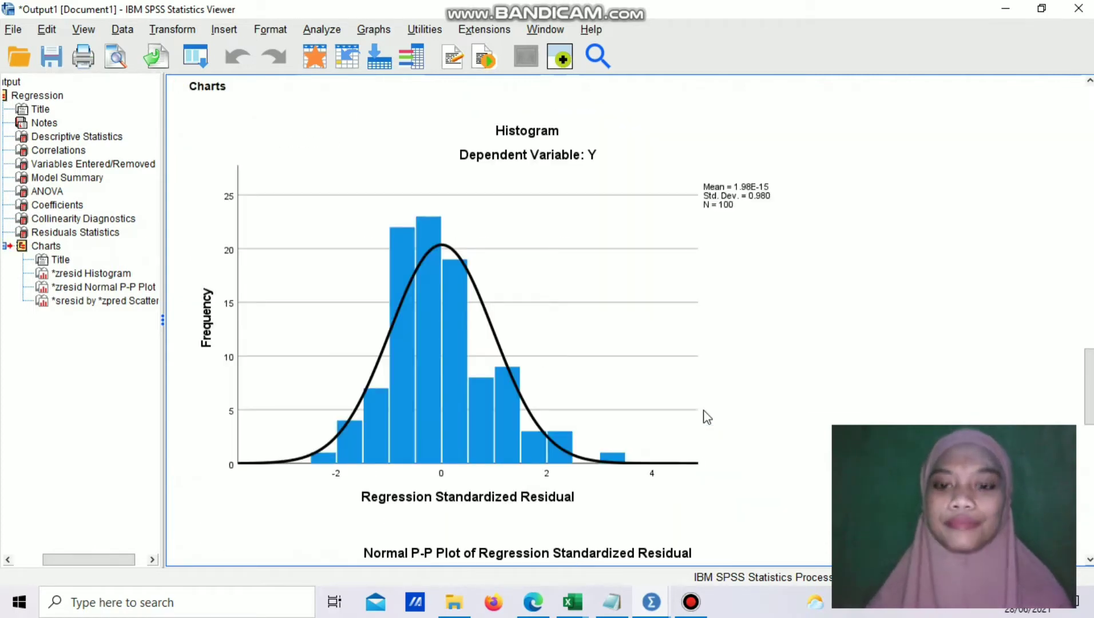
scroll(708, 418, "down", 5)
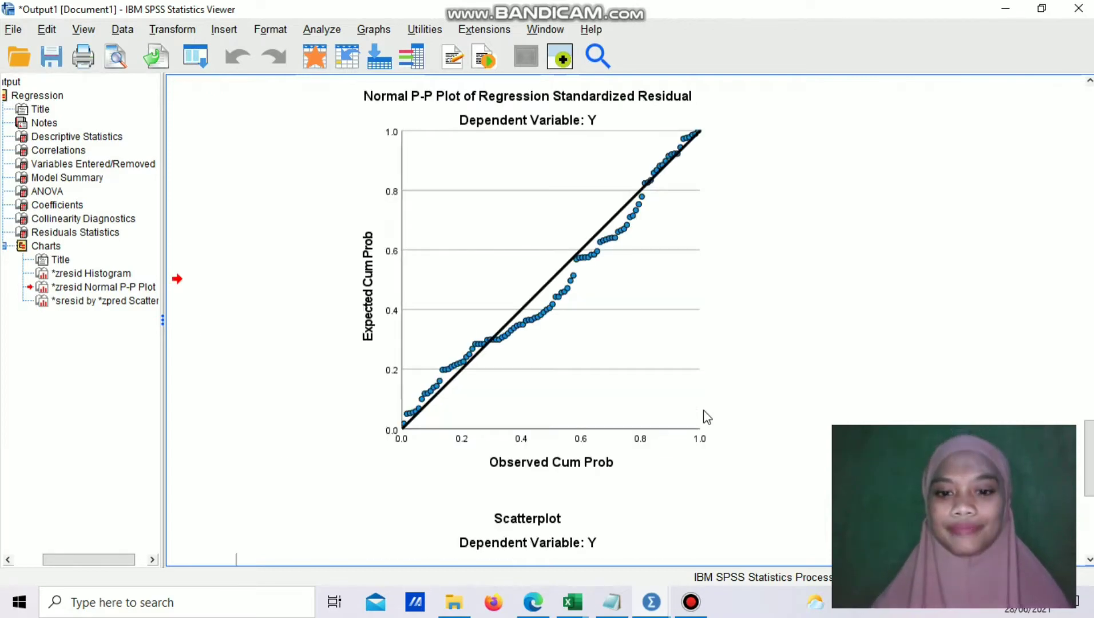
scroll(708, 417, "up", 5)
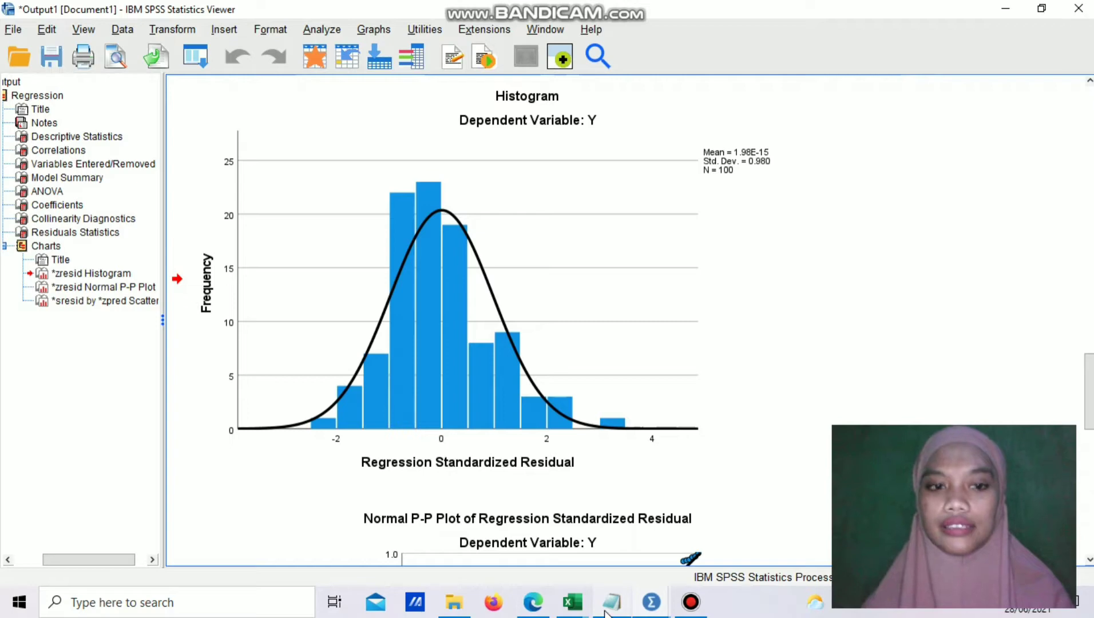
Switch to Notepad and list "1. UJI GRAFIK" and "2. UJI KOLMOGROV SMIRNOV" under UJI NORMALITAS, with a blank line between them.
left_click(611, 515)
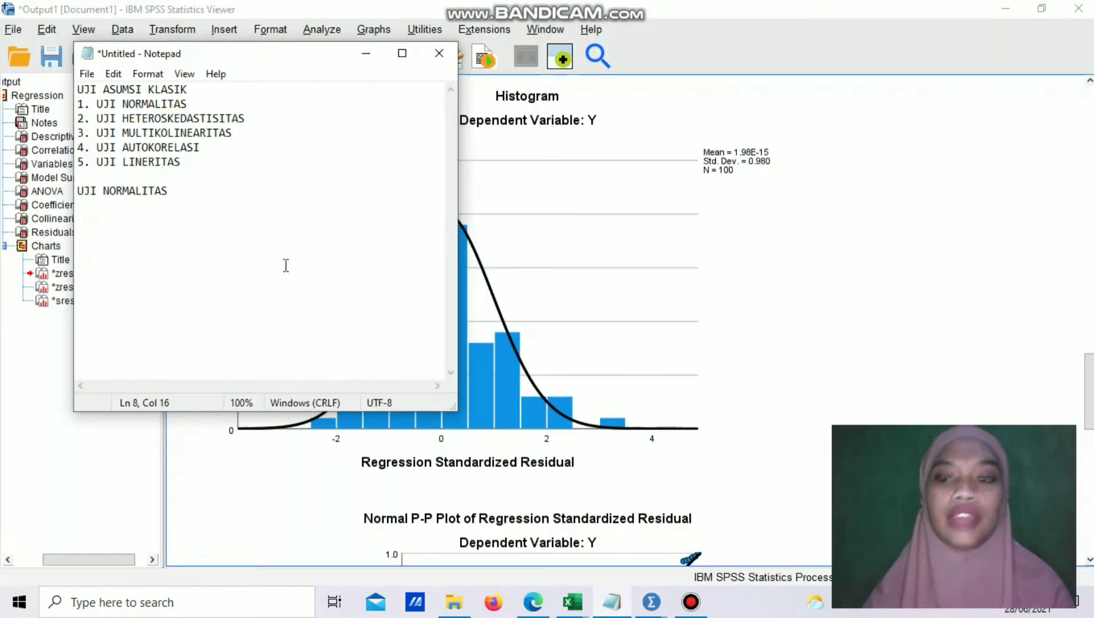
key("Return")
type("1. ")
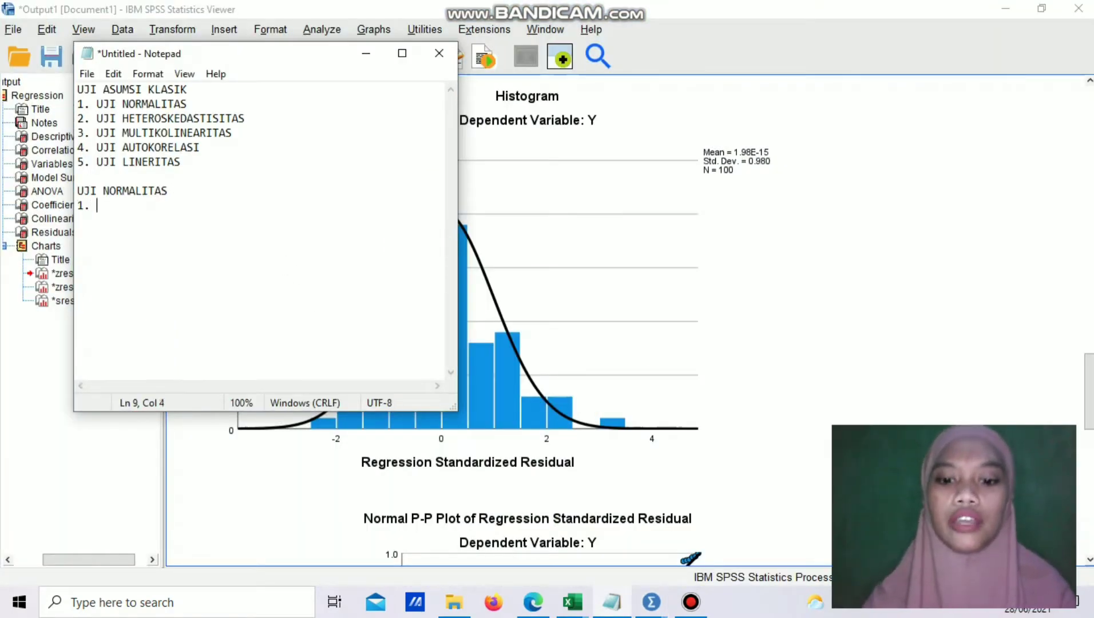
type("UJI GRAFIK")
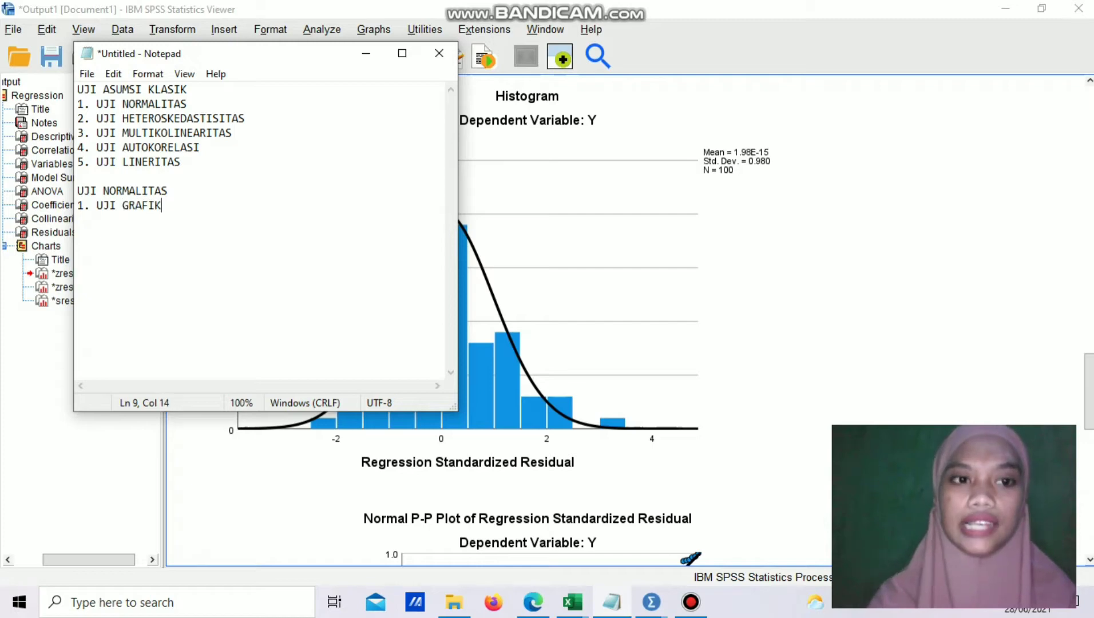
key("Return")
type("2. UJI ")
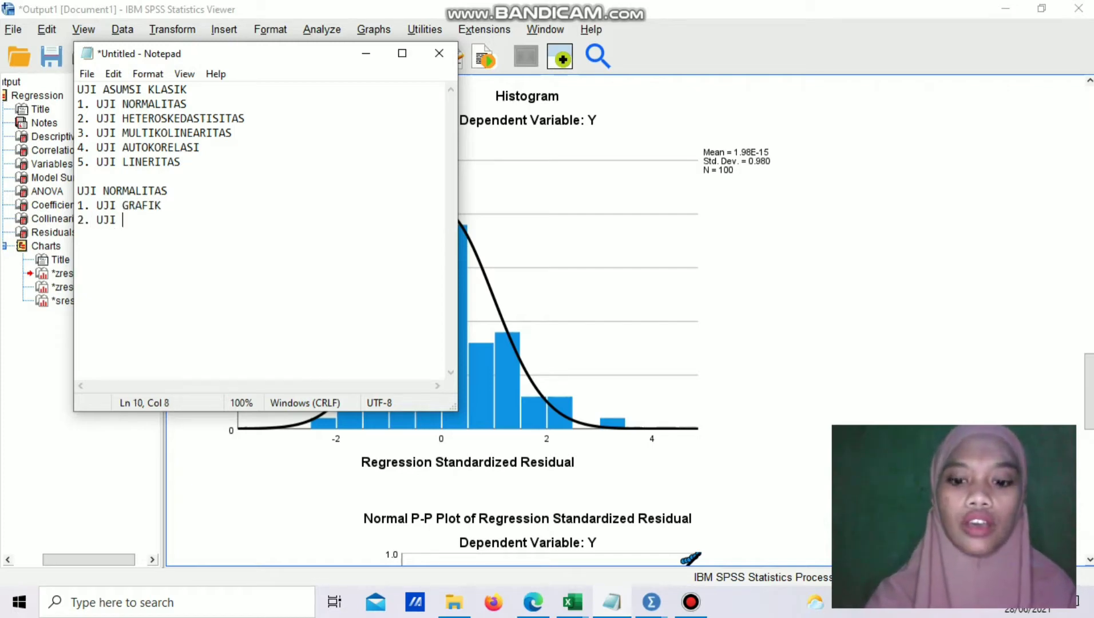
type("KOLMOGRO")
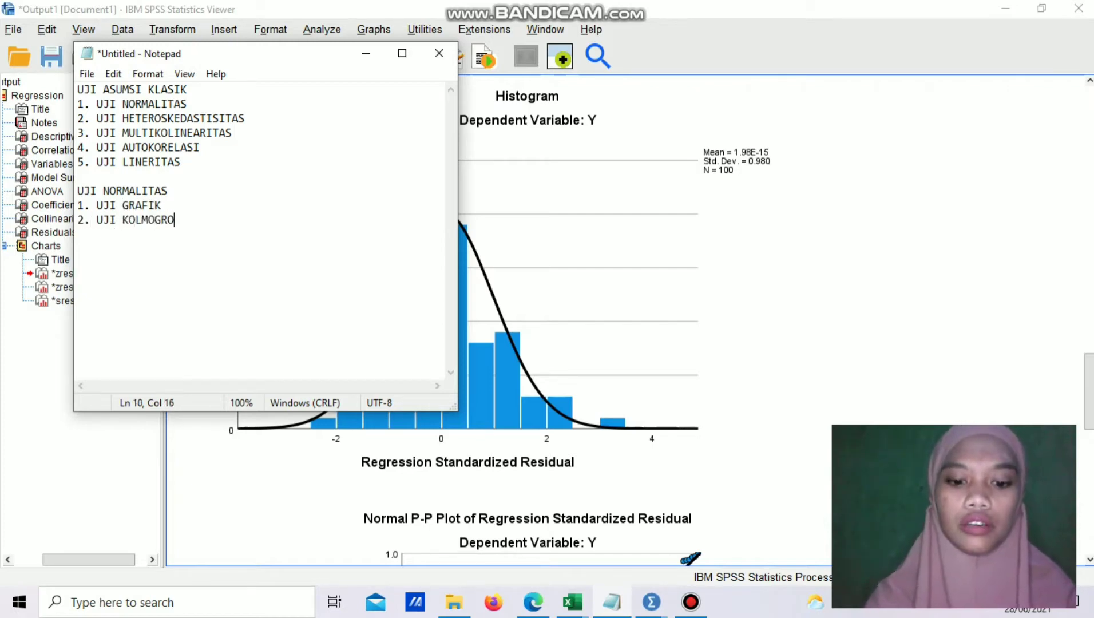
type("V SMIRNO")
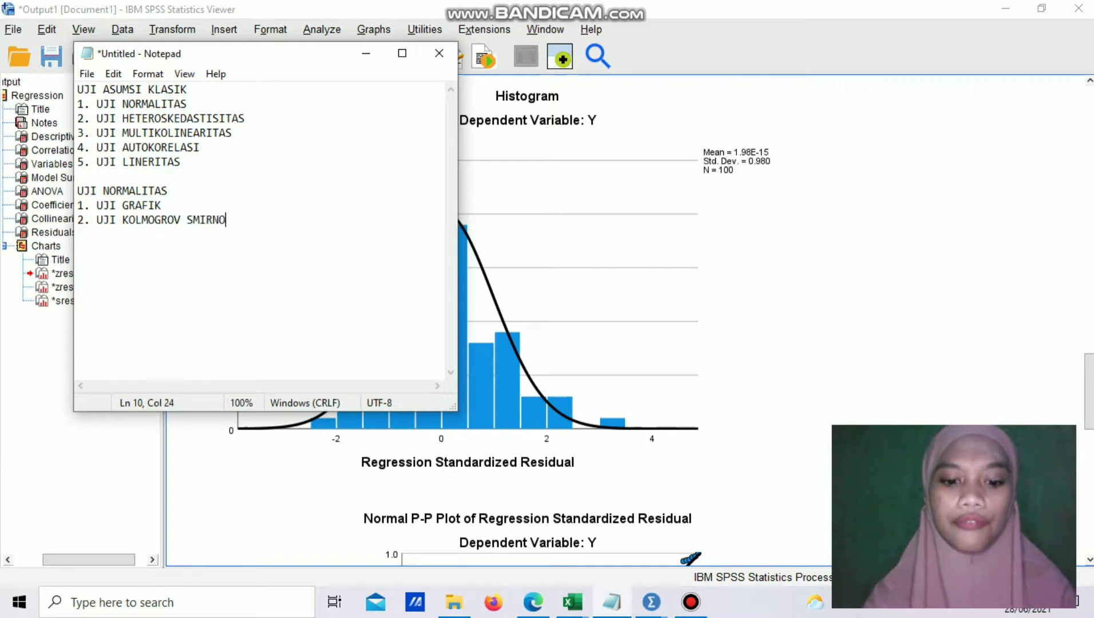
type("V")
left_click(186, 218)
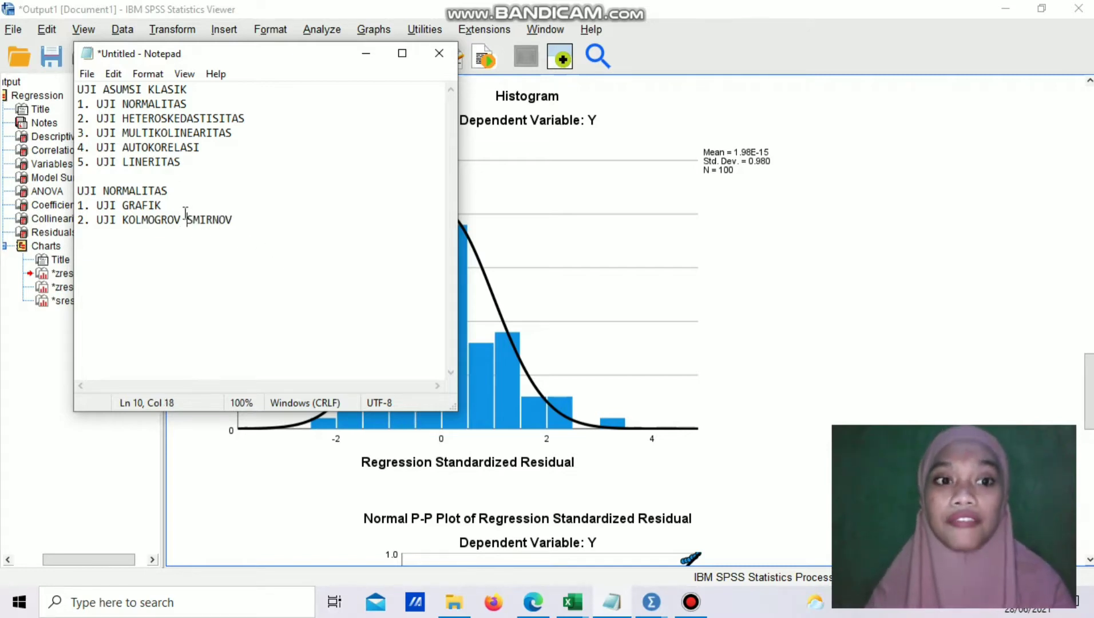
key("Up")
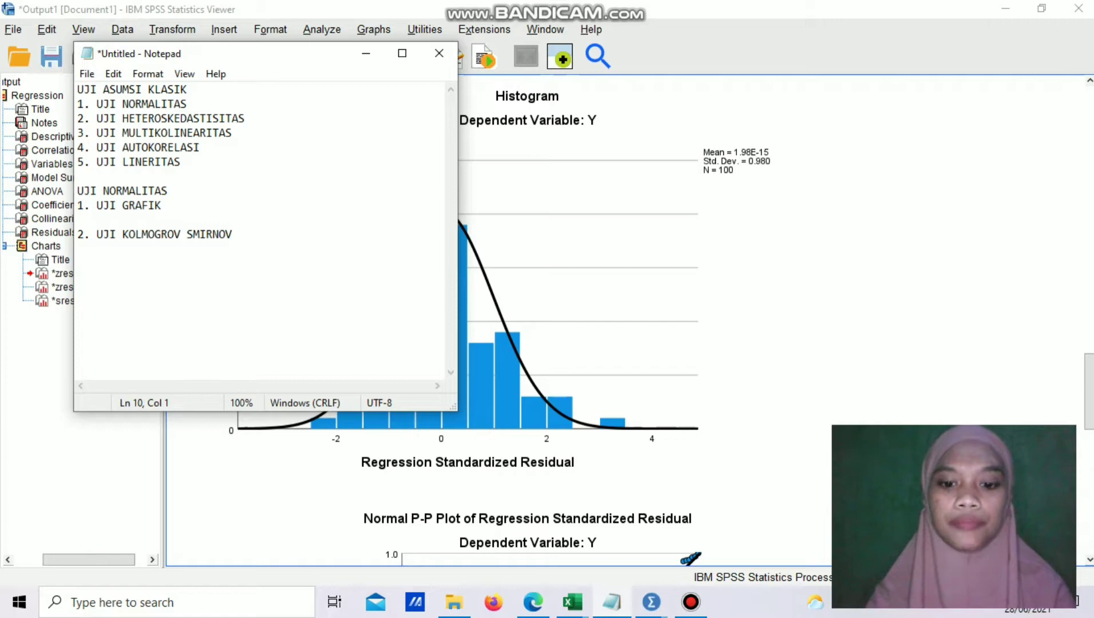
Add the lines "GRAFIK HISTOGRAM" and "GRAFIK P-PLOT" under "1. UJI GRAFIK" in the notes.
type("RAFI")
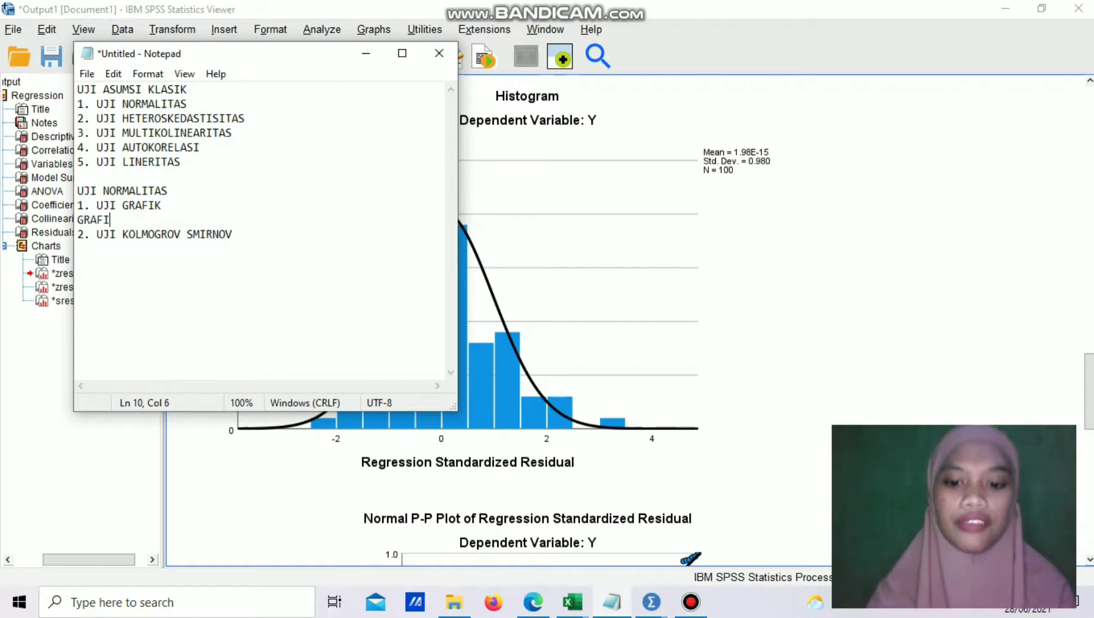
type("K HISTOGRAM")
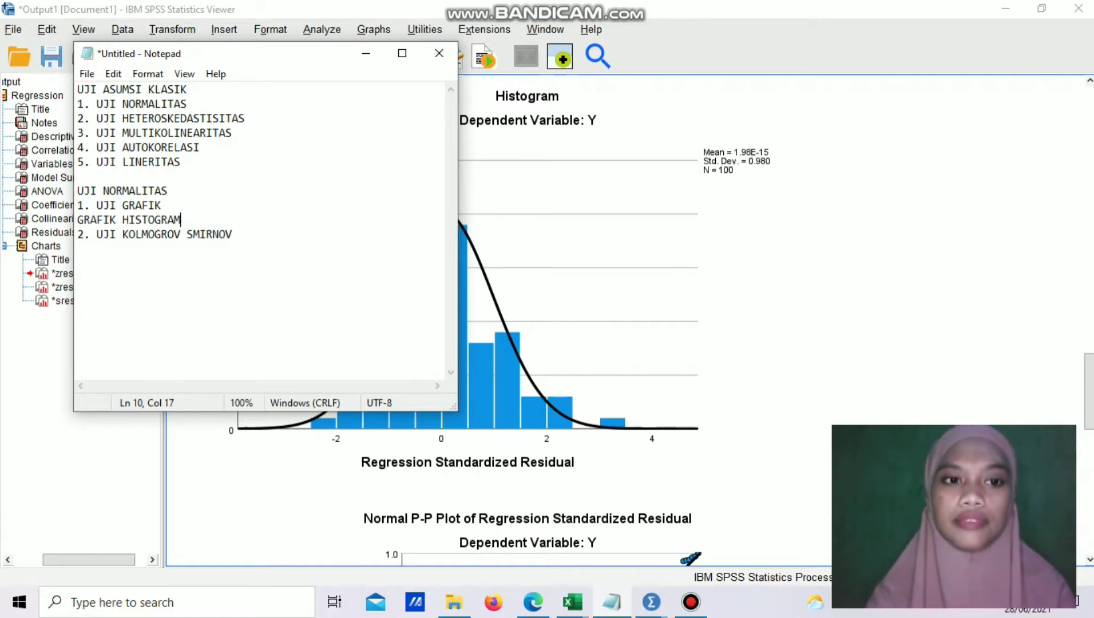
key("Return")
type("GRA")
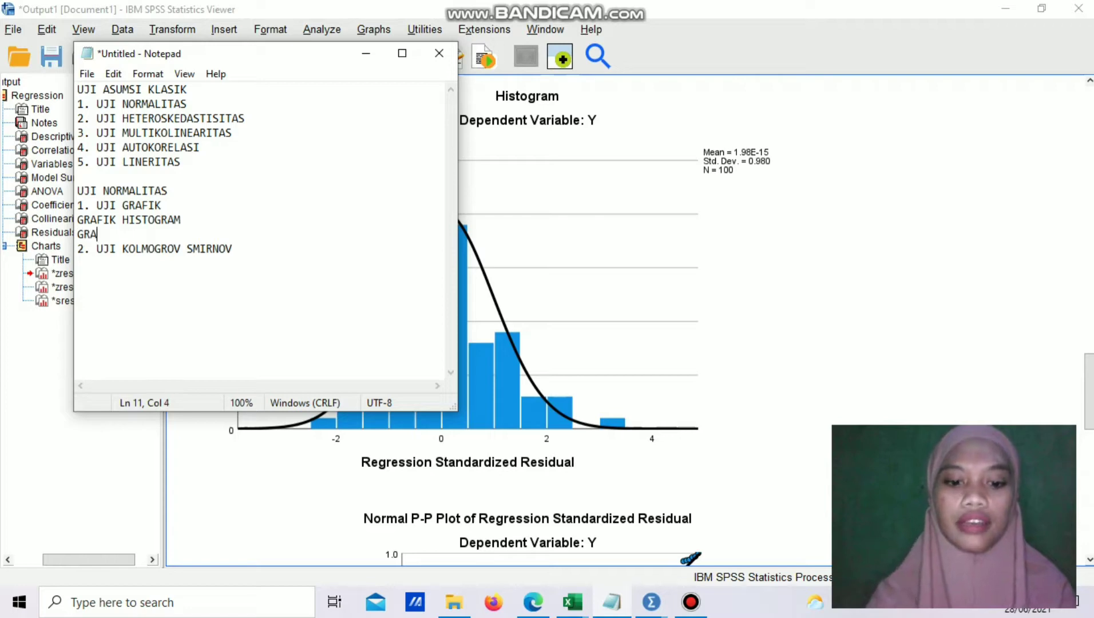
type("FIK P-")
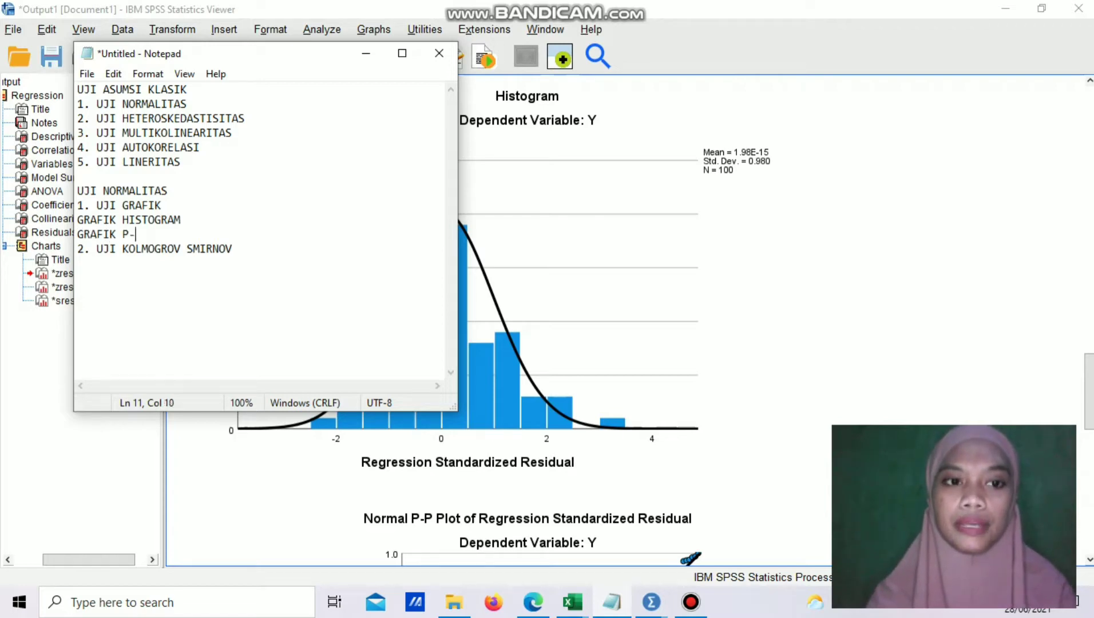
type("PLOY")
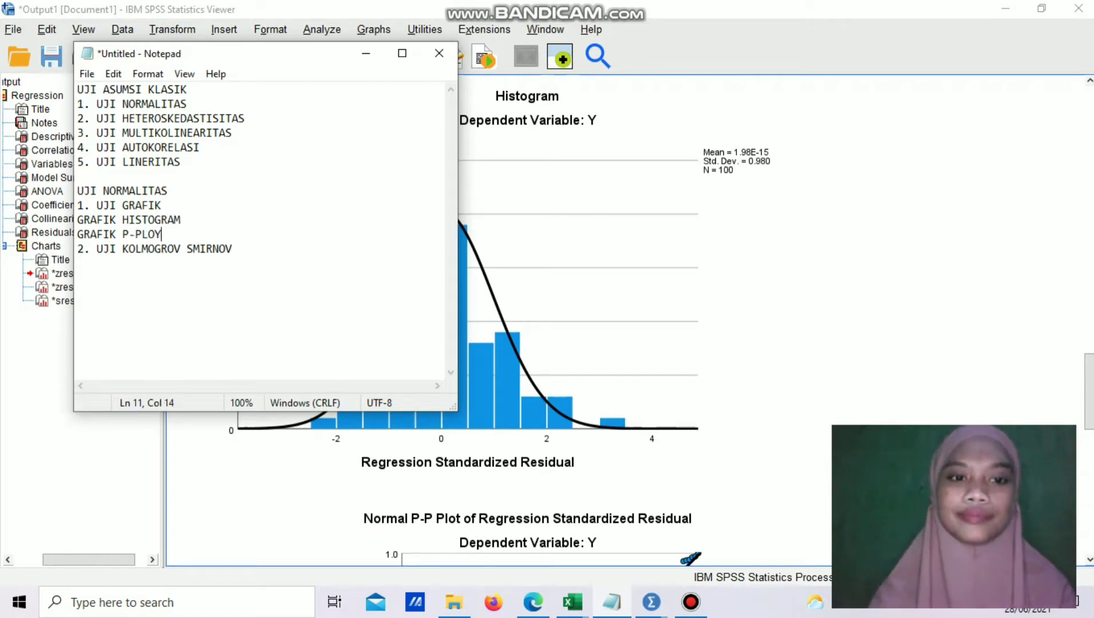
key("BackSpace")
type("Y")
key("BackSpace")
type("T")
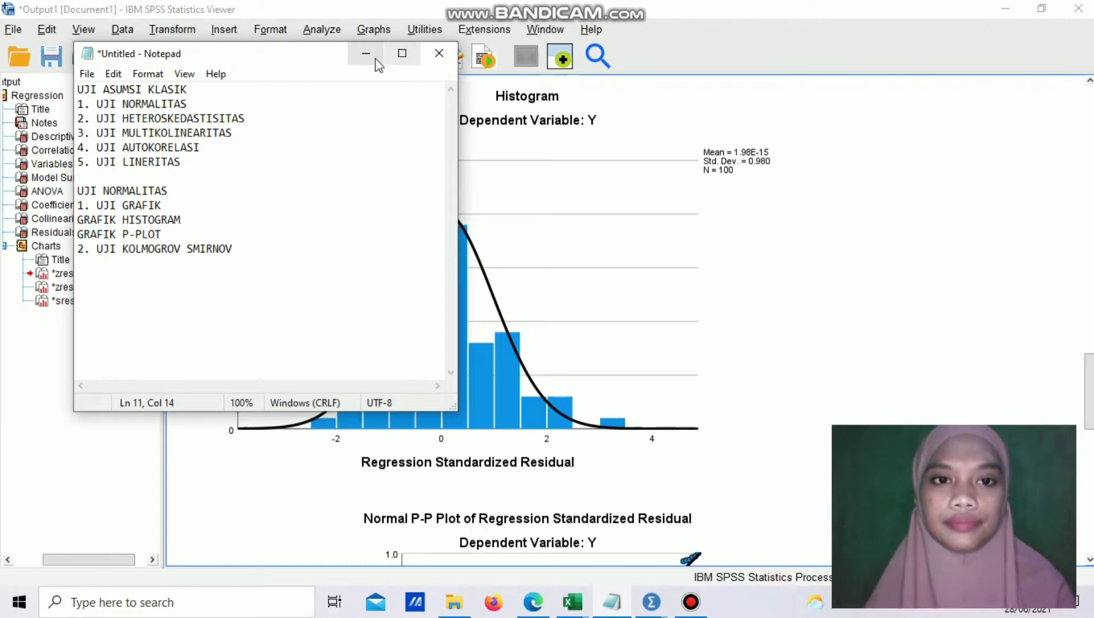
Uncover the residual histogram behind the notes and examine it together with the normal P-P plot.
left_click_drag(315, 50, 208, 26)
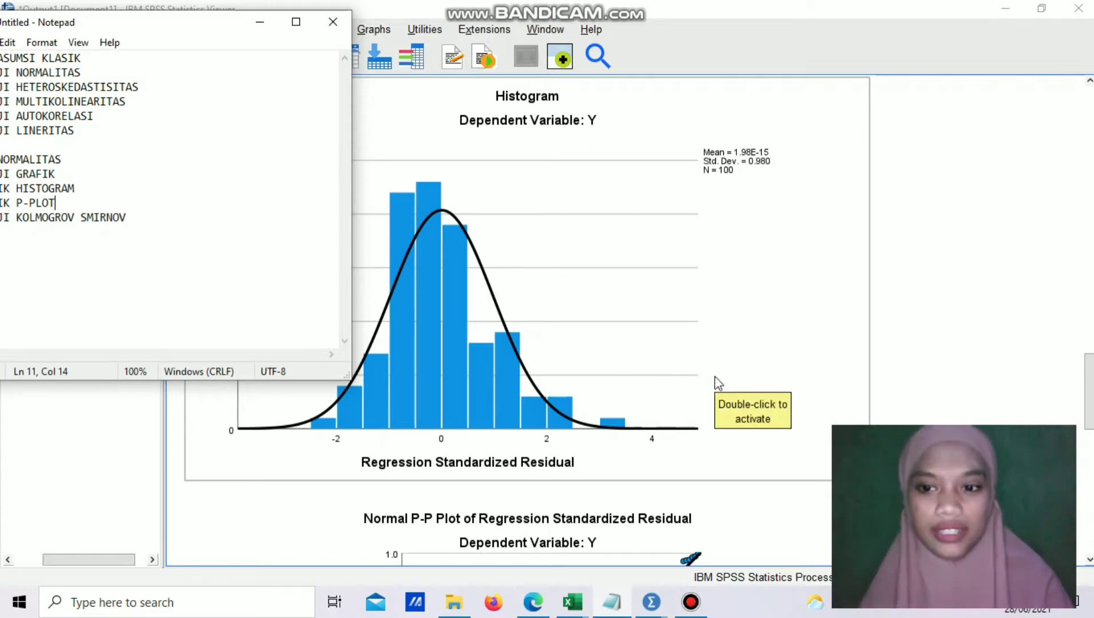
key("Down")
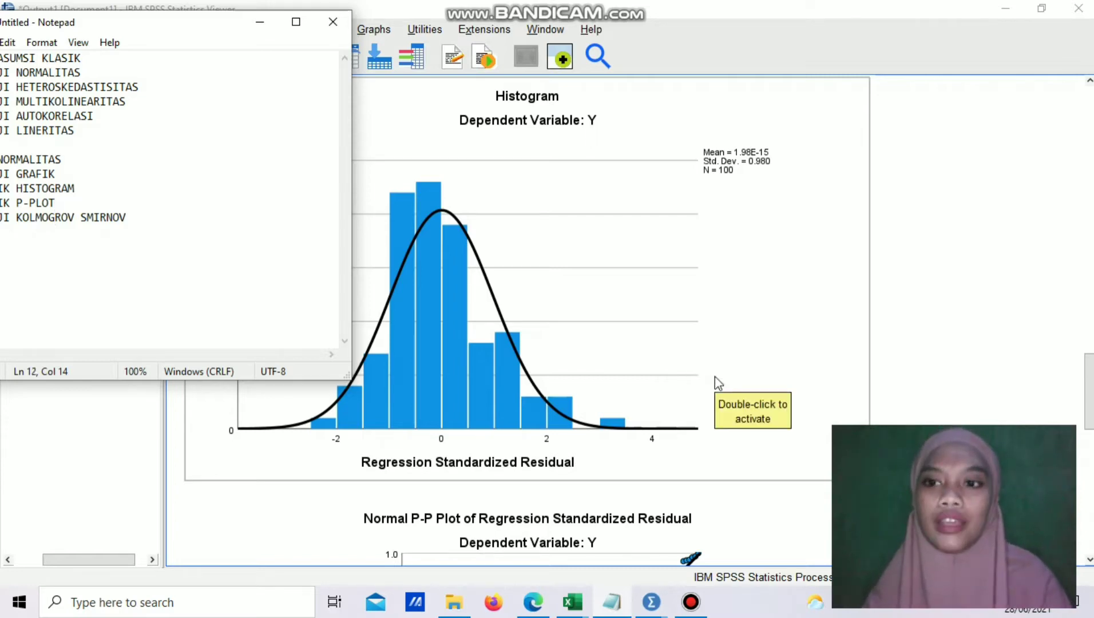
left_click_drag(1089, 368, 1089, 434)
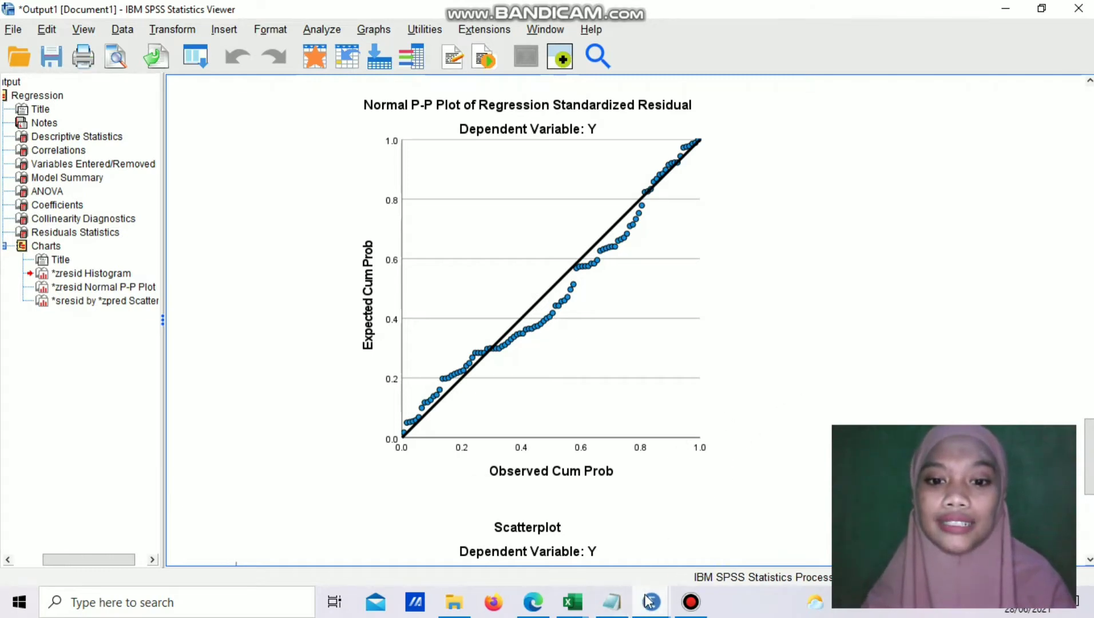
Switch to the SPSS Data Editor and run a legacy one-sample Kolmogorov-Smirnov test on Unstandardized Residual [RES_1] with the Normal distribution.
mouse_move(650, 601)
left_click(591, 522)
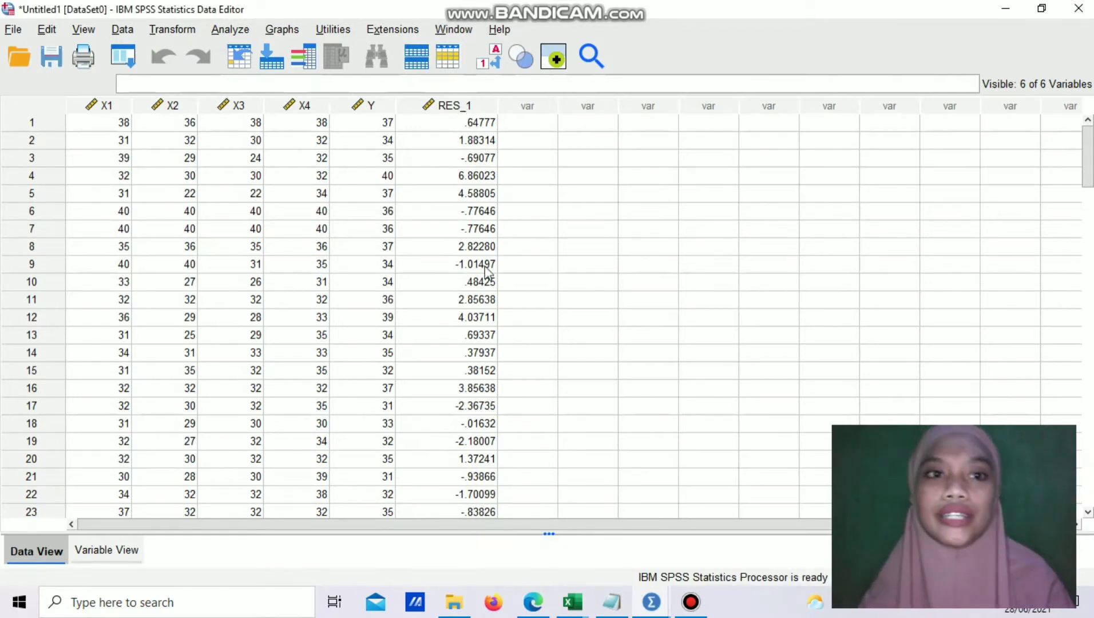
left_click(242, 33)
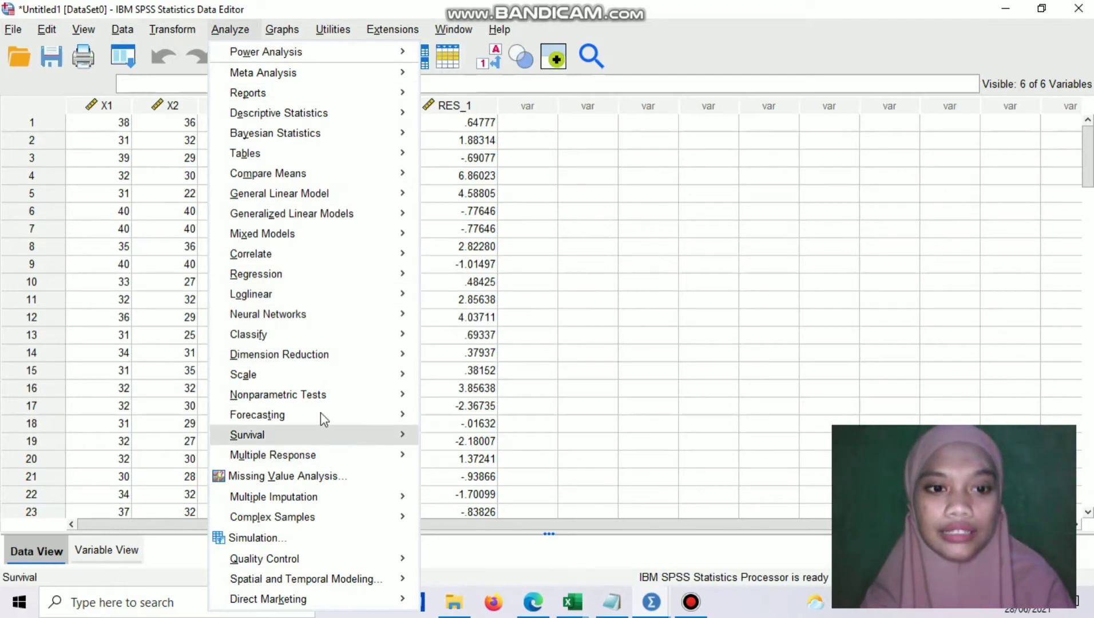
mouse_move(338, 395)
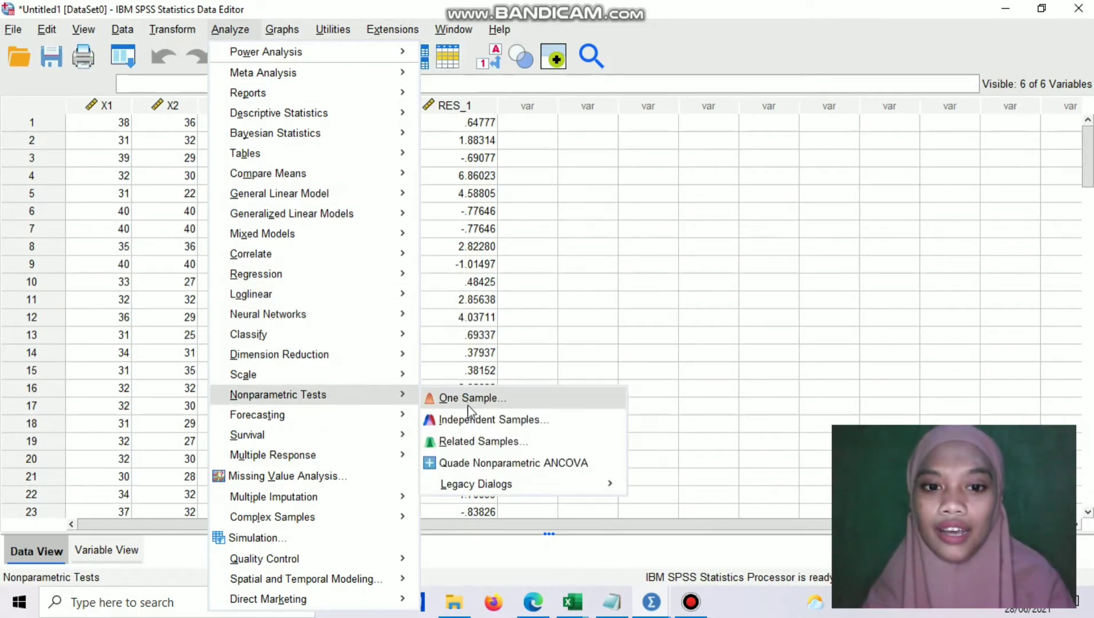
mouse_move(476, 485)
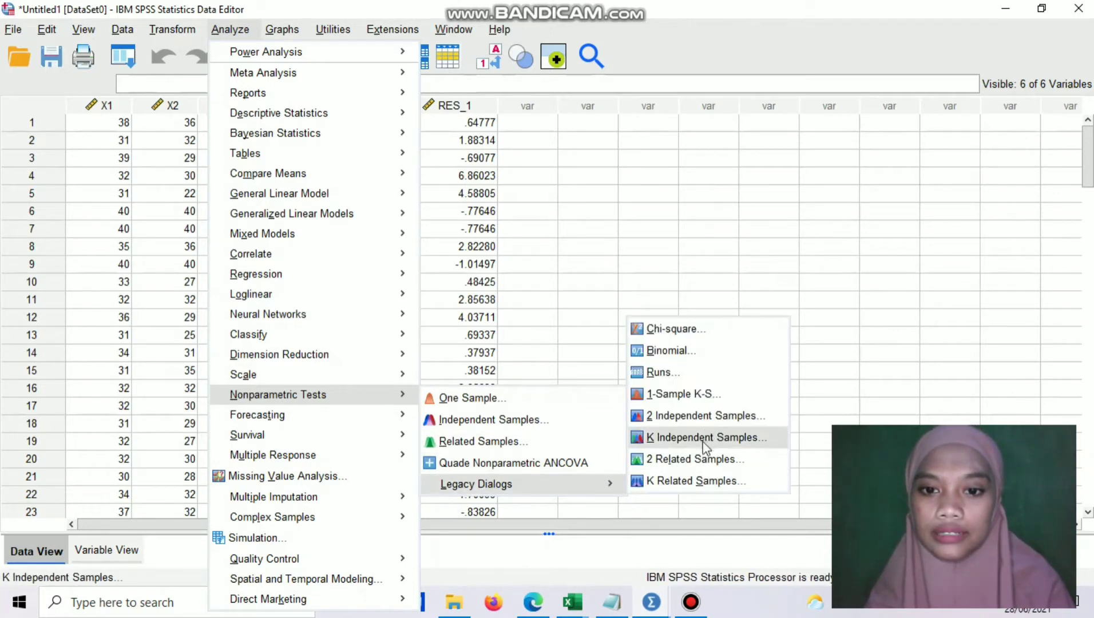
left_click(684, 395)
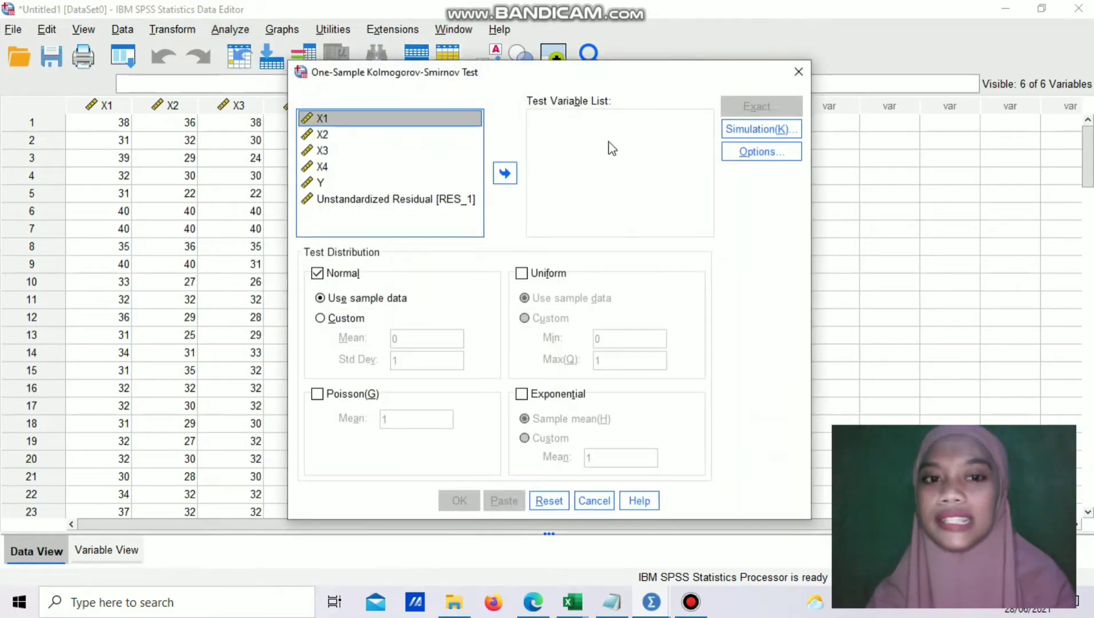
left_click(463, 201)
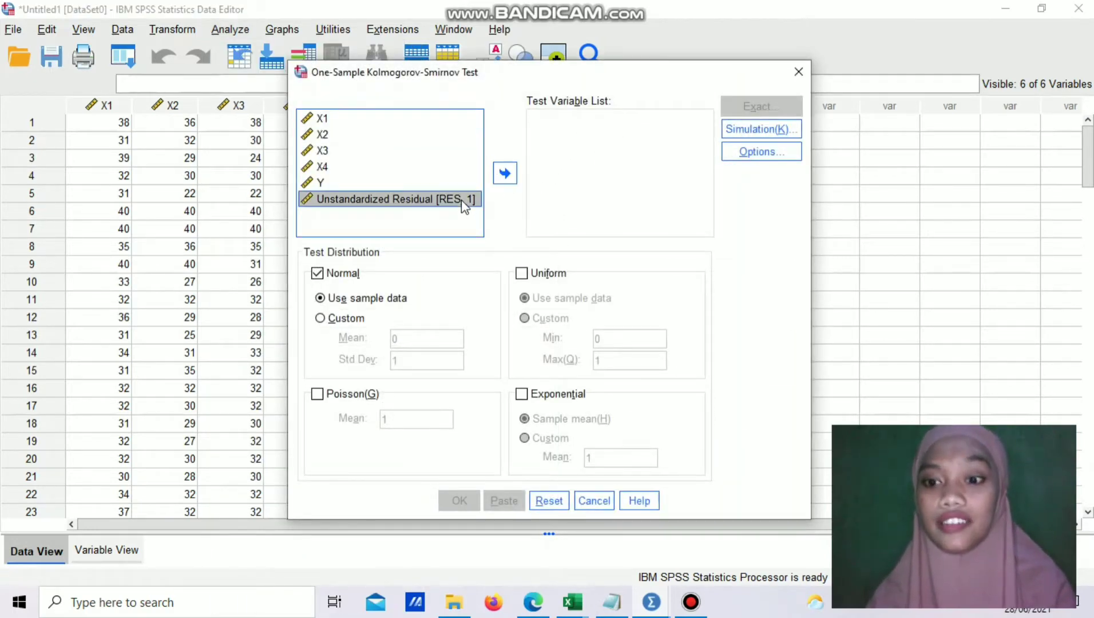
left_click(503, 173)
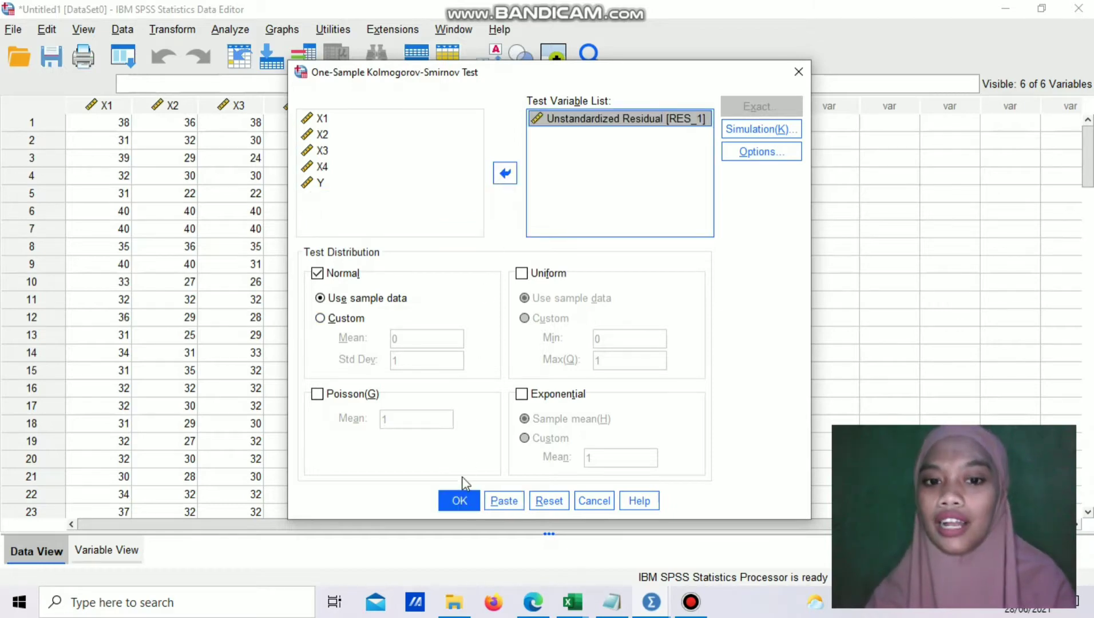
left_click(458, 503)
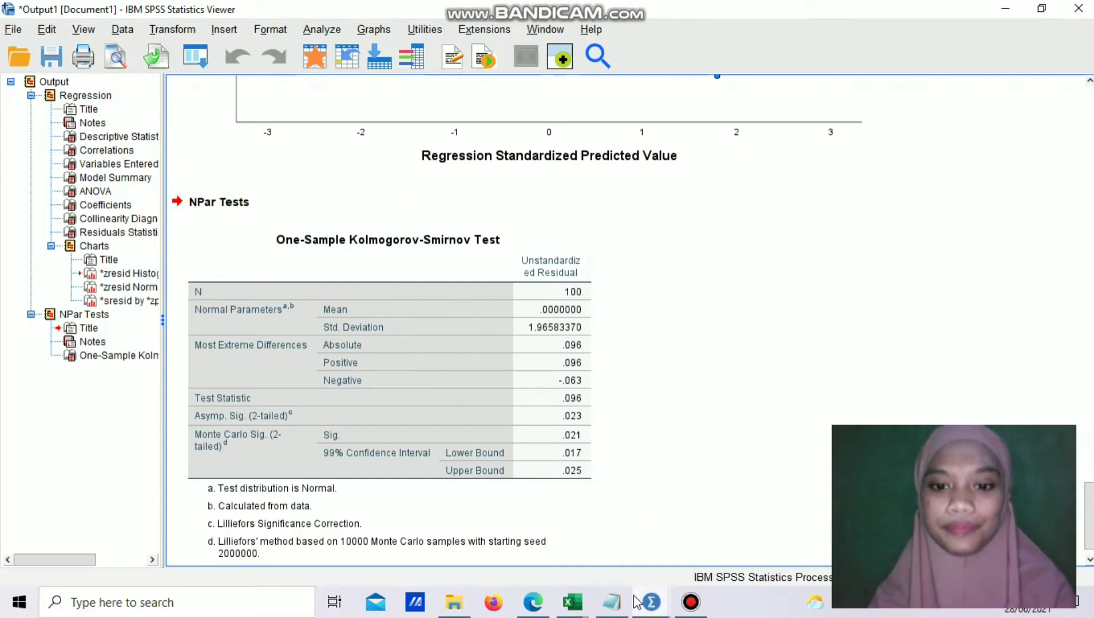
Switch to Notepad and write "ASYMP.SIG > 0,05" on a new line under "2. UJI KOLMOGROV SMIRNOV".
mouse_move(617, 604)
left_click(607, 564)
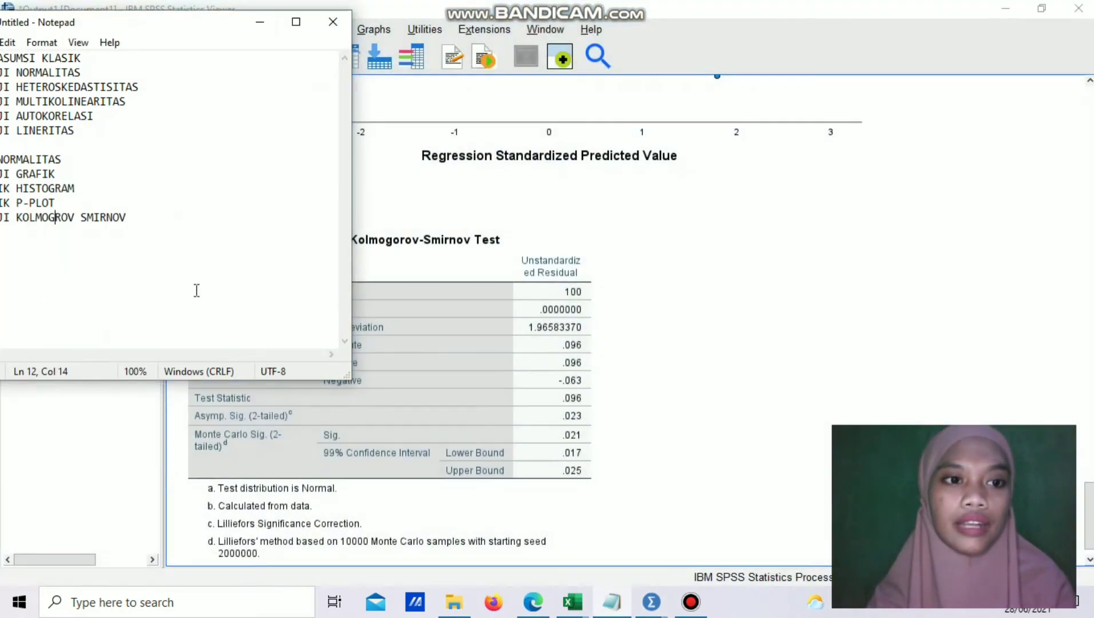
left_click(219, 346)
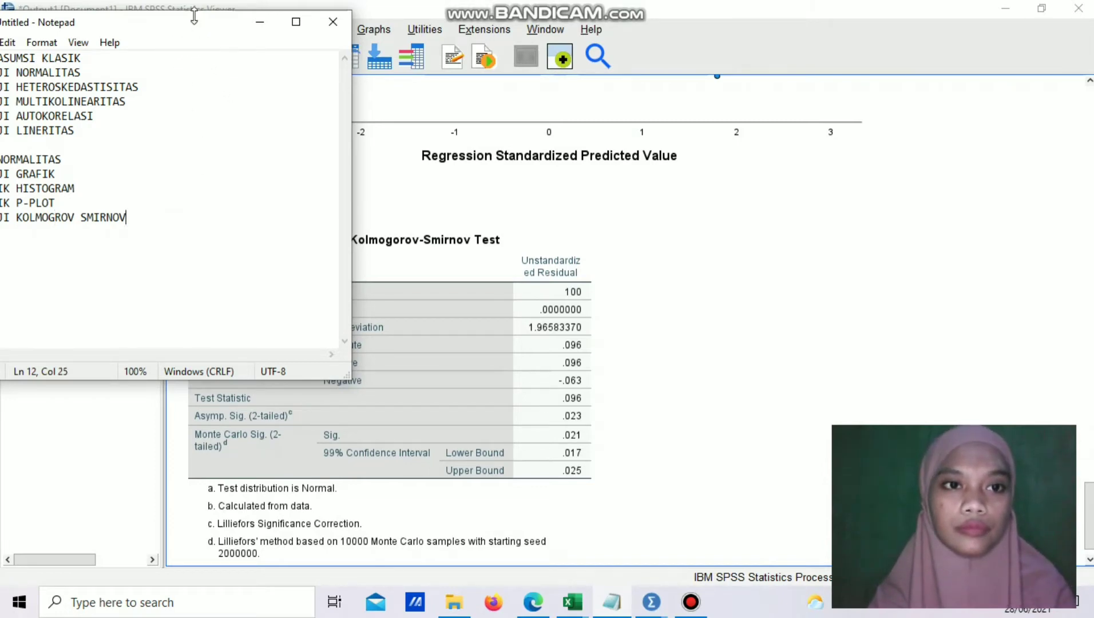
left_click_drag(200, 26, 260, 29)
key("Return")
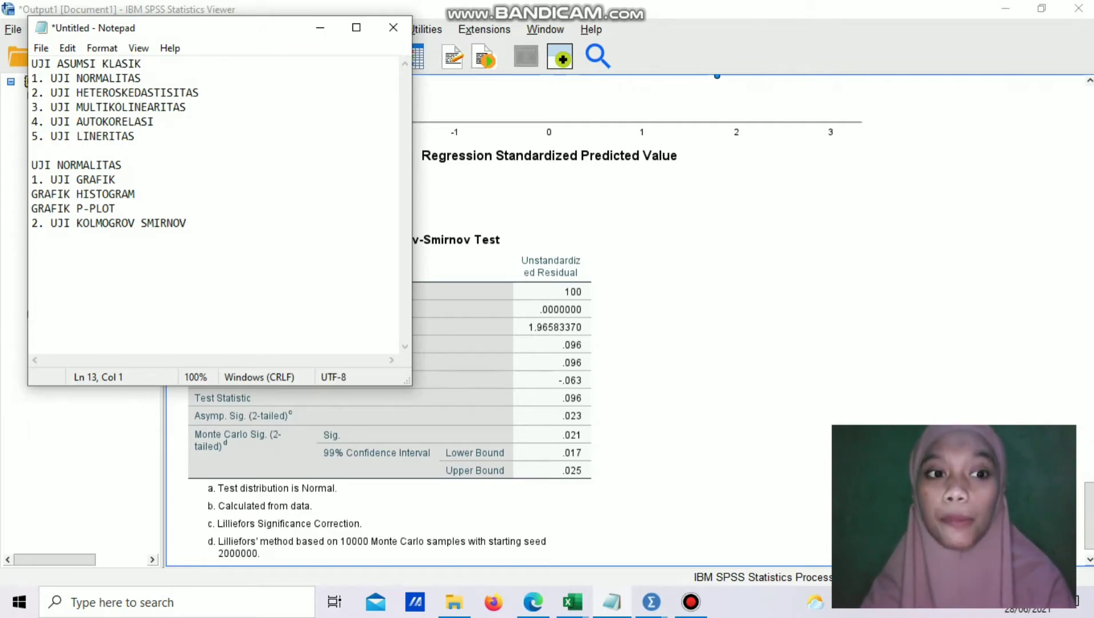
type("A")
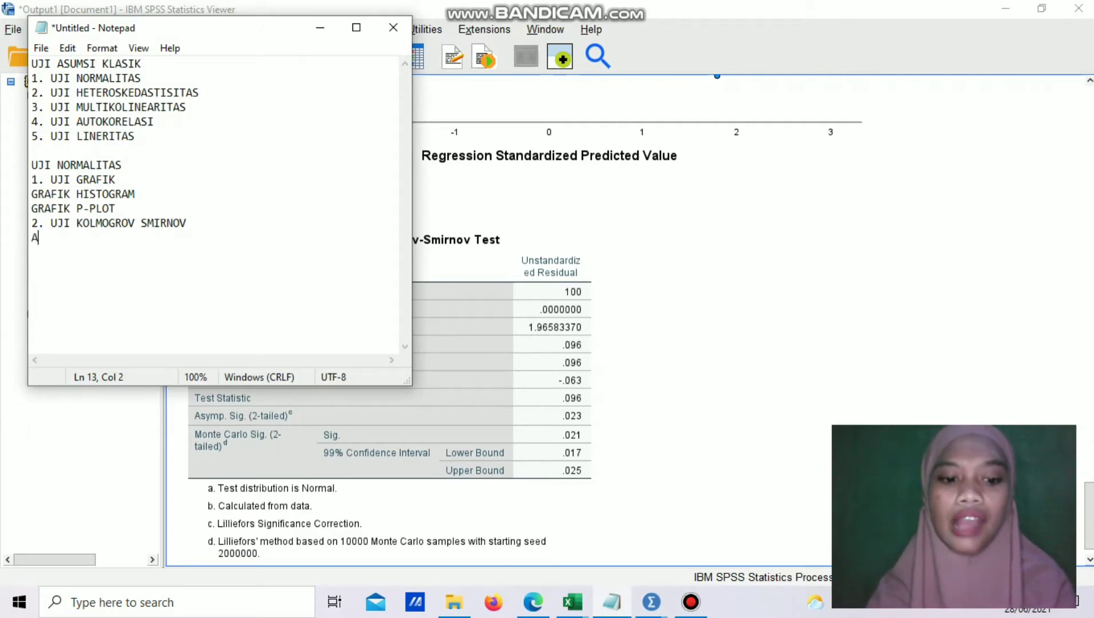
type("SYM")
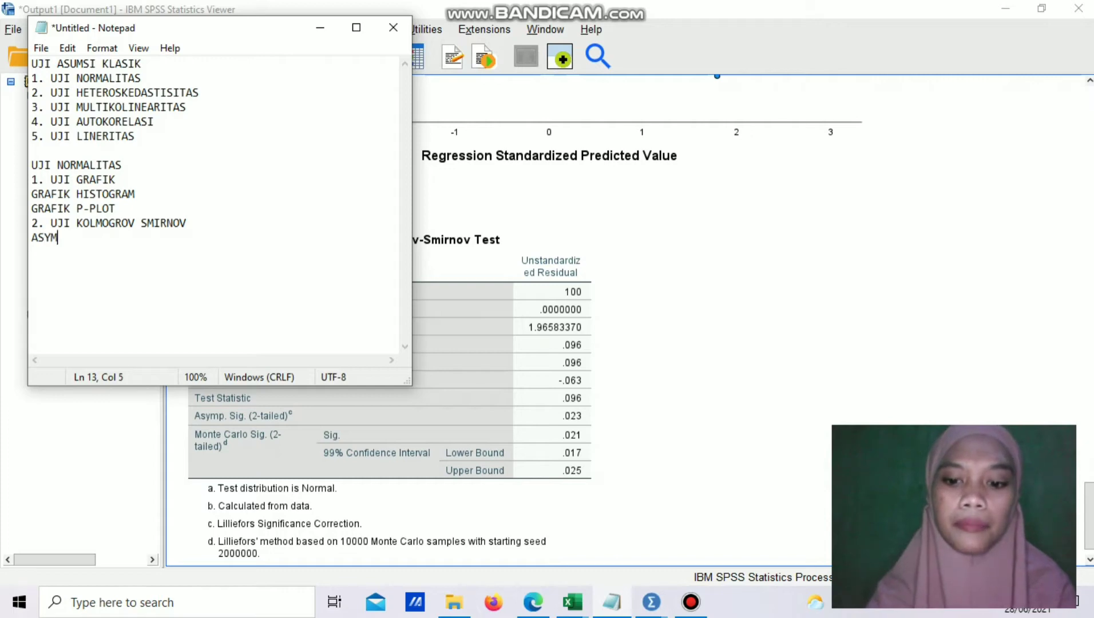
type("P.SIG")
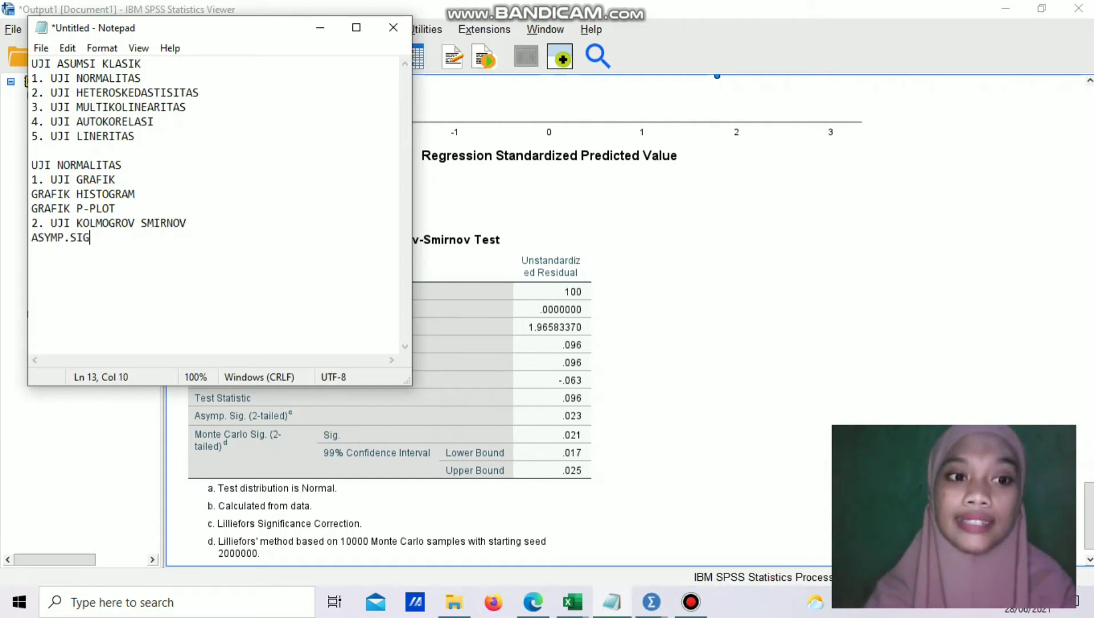
type(" > ")
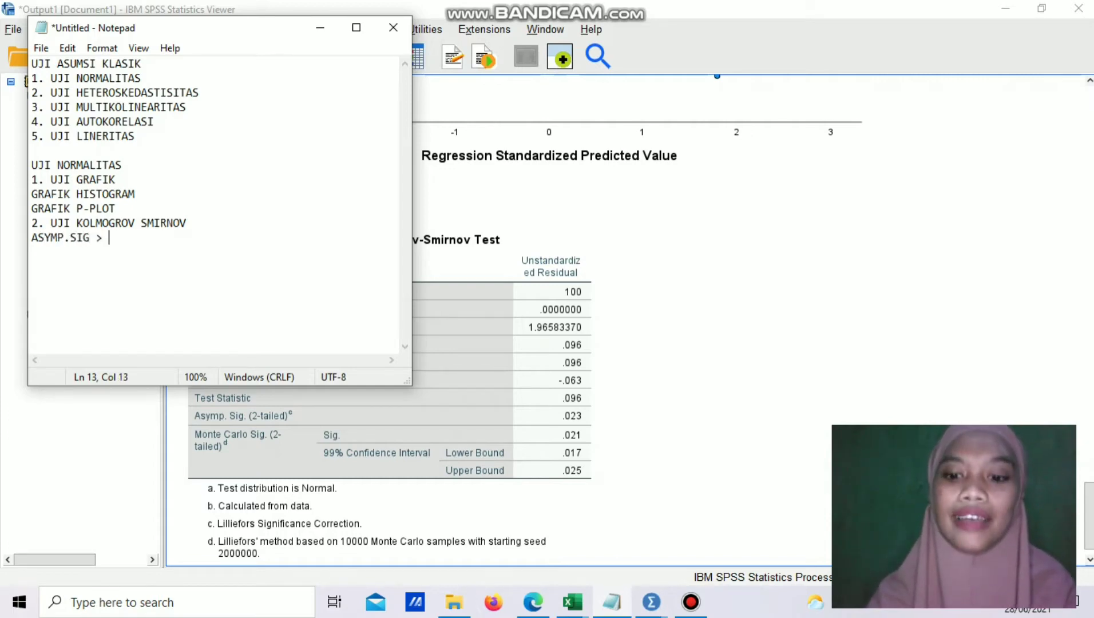
type("0,00")
key("BackSpace")
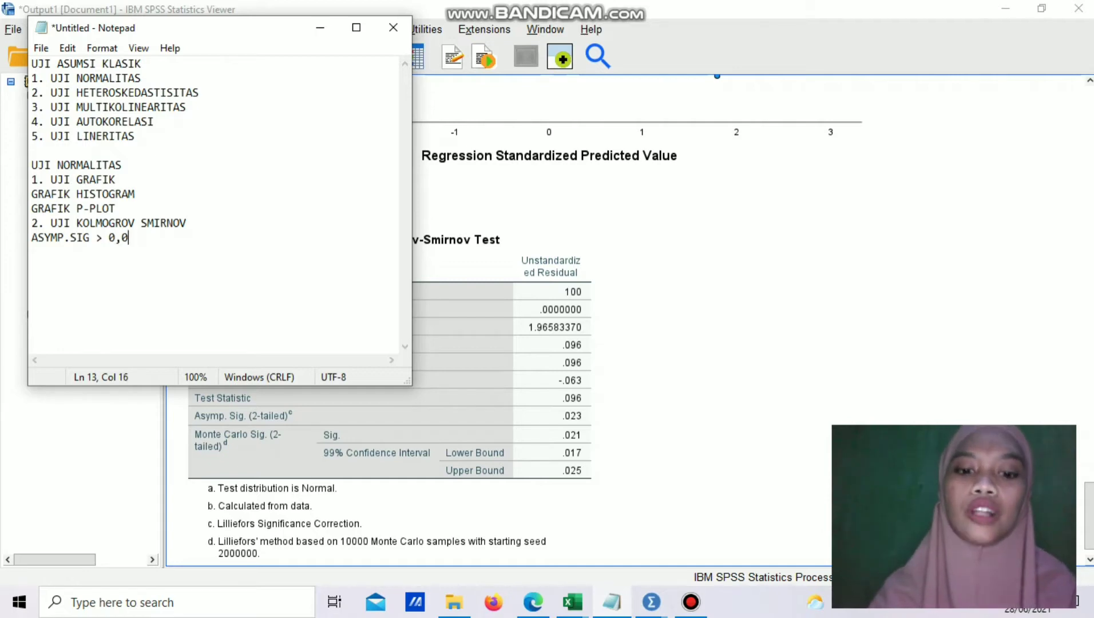
type("5")
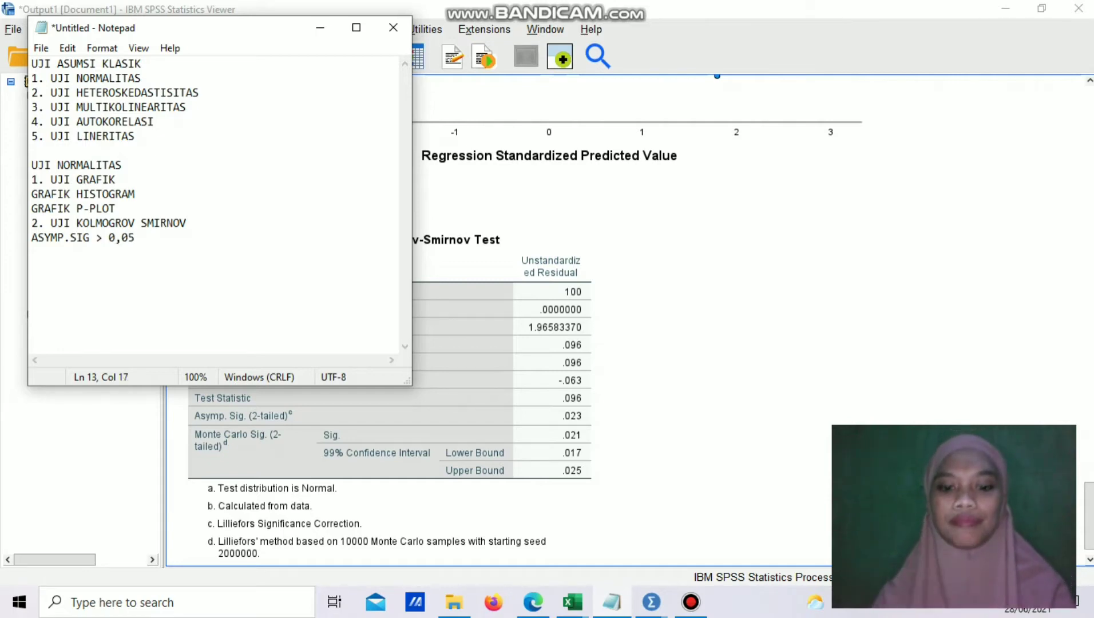
Complete the significance criterion line with "DATA DIKATAKAN NORMAL".
type(" DA")
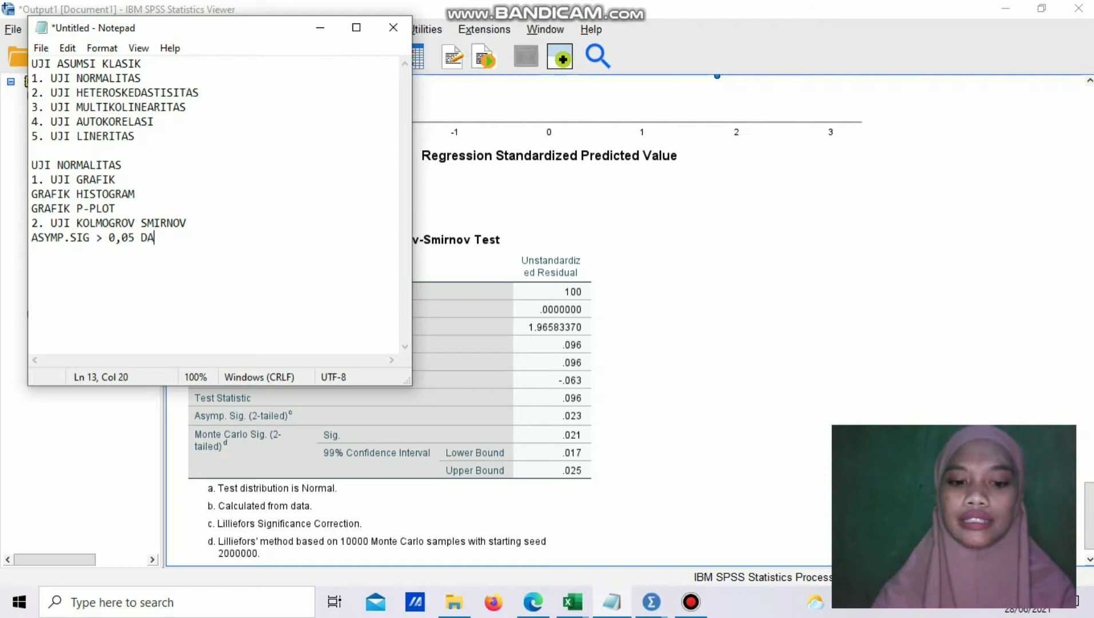
type("TA DIKATA")
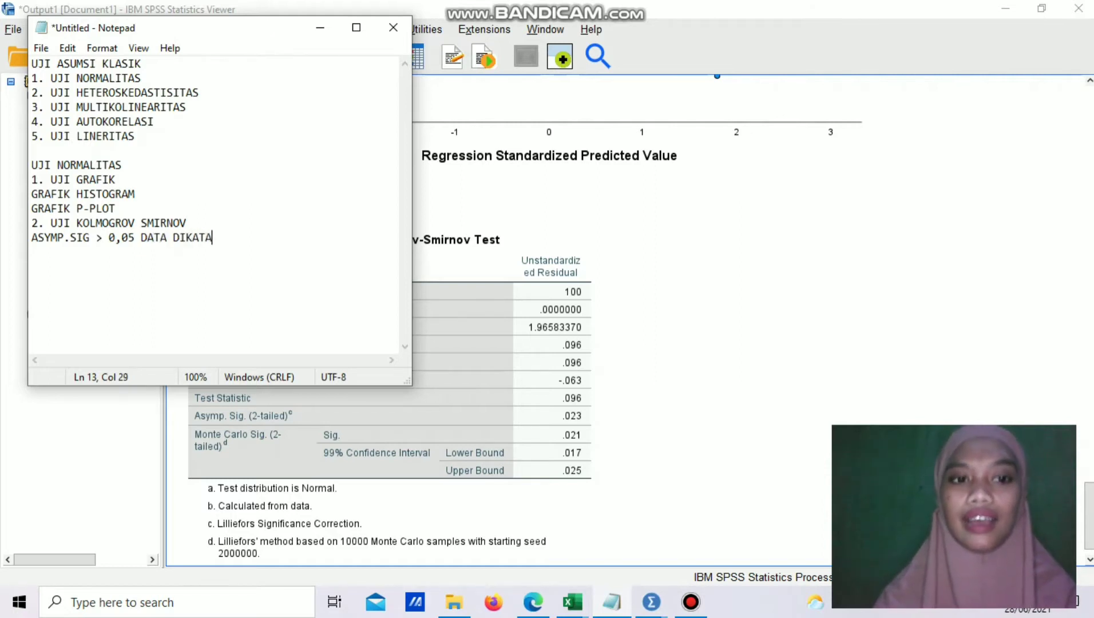
type("KAN NOR")
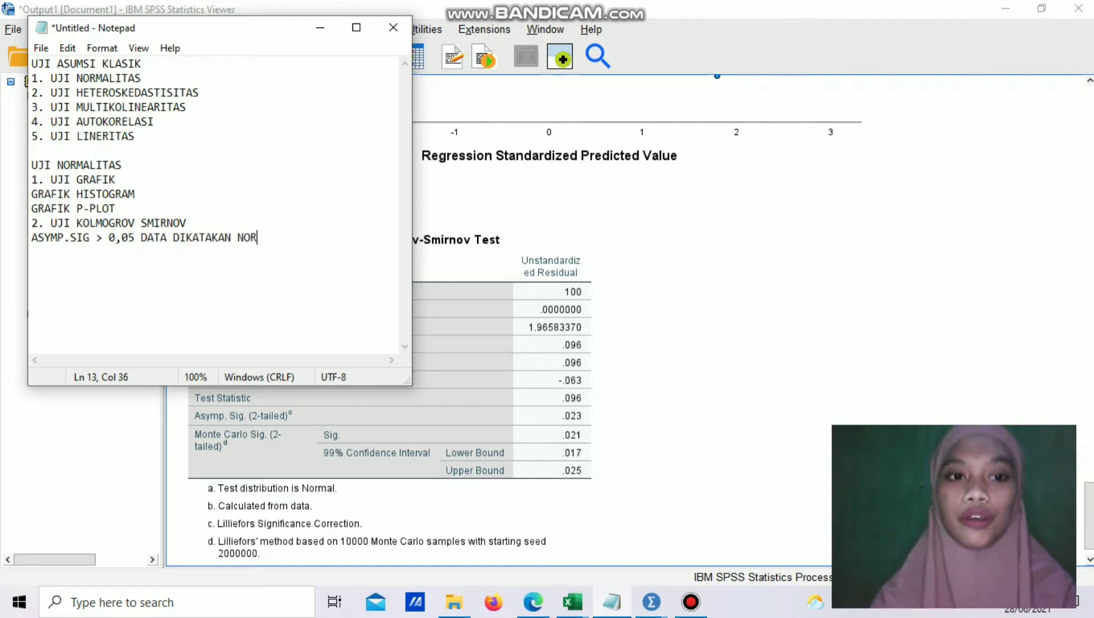
type("MAL")
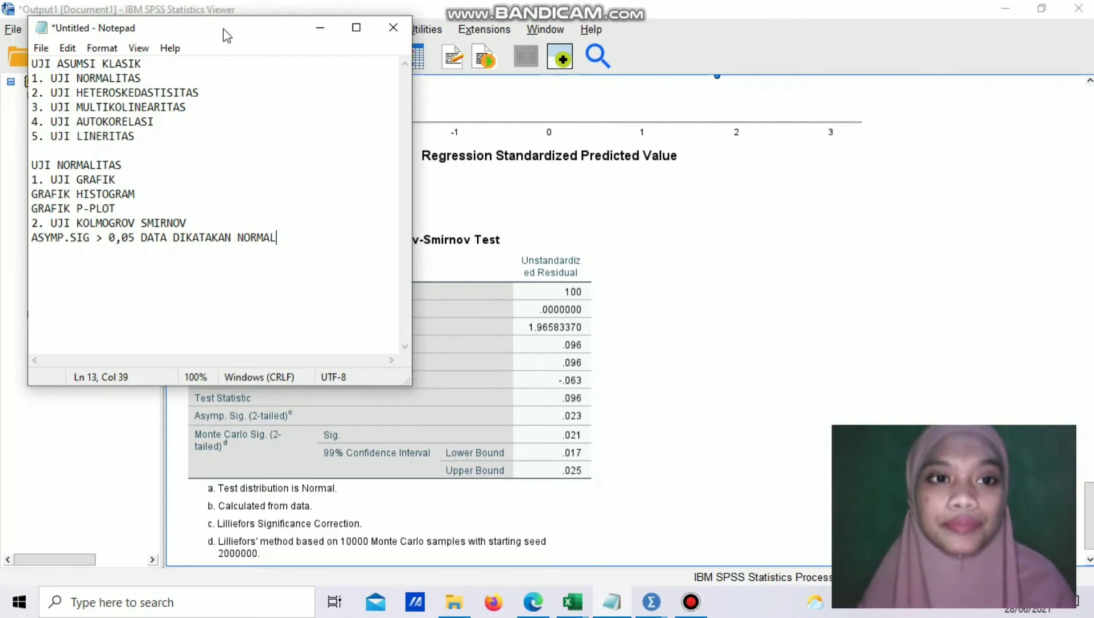
Move the notes clear of the Kolmogorov-Smirnov table and add the line "0,023< 0,05 MAKA DATA TERSEBUT DIKATAKAN TIDAK NORMAL" below the criterion.
left_click_drag(228, 36, 852, 36)
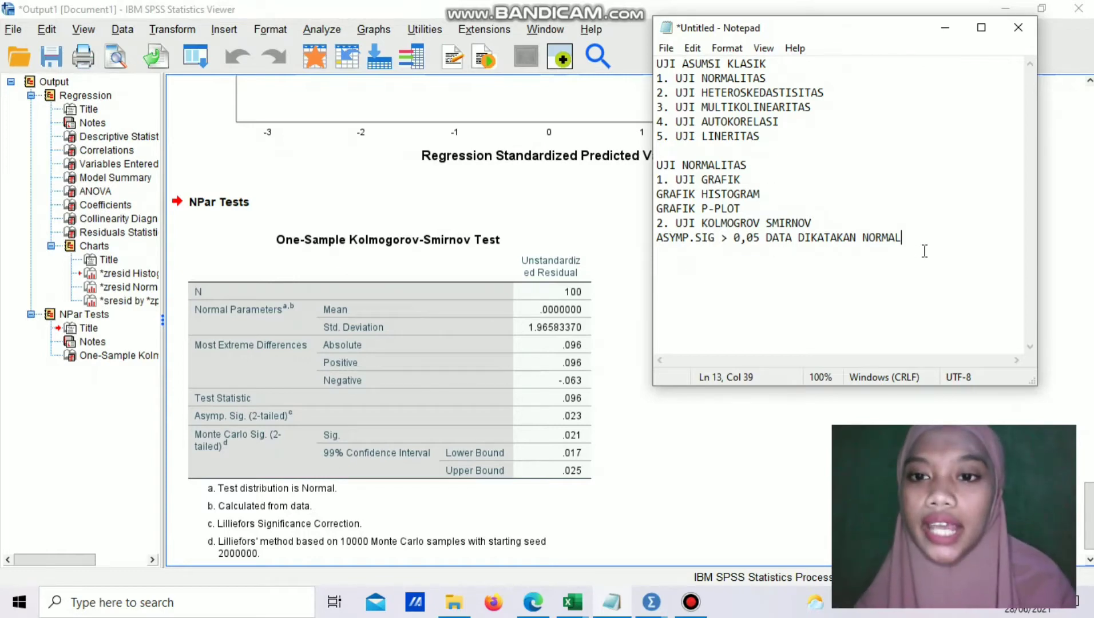
key("Return")
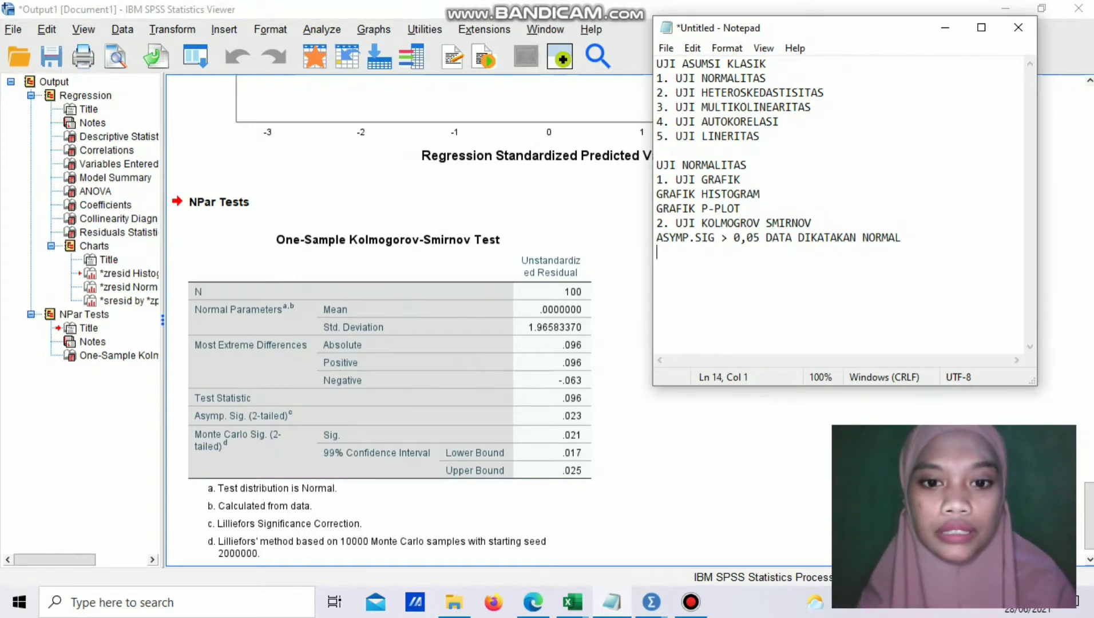
type("0,0")
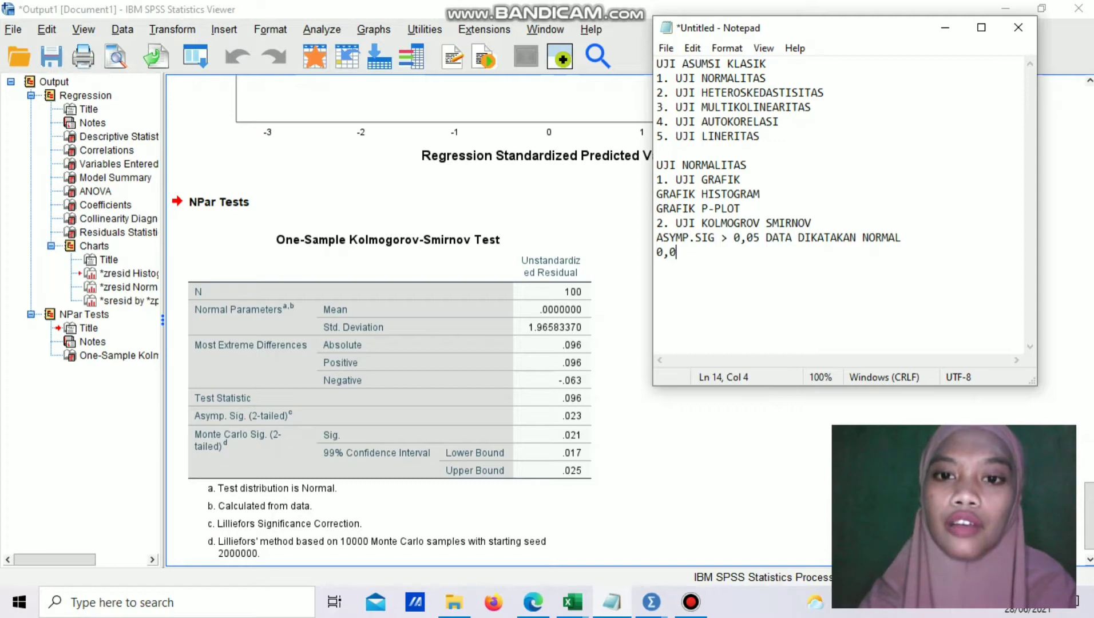
type("23<")
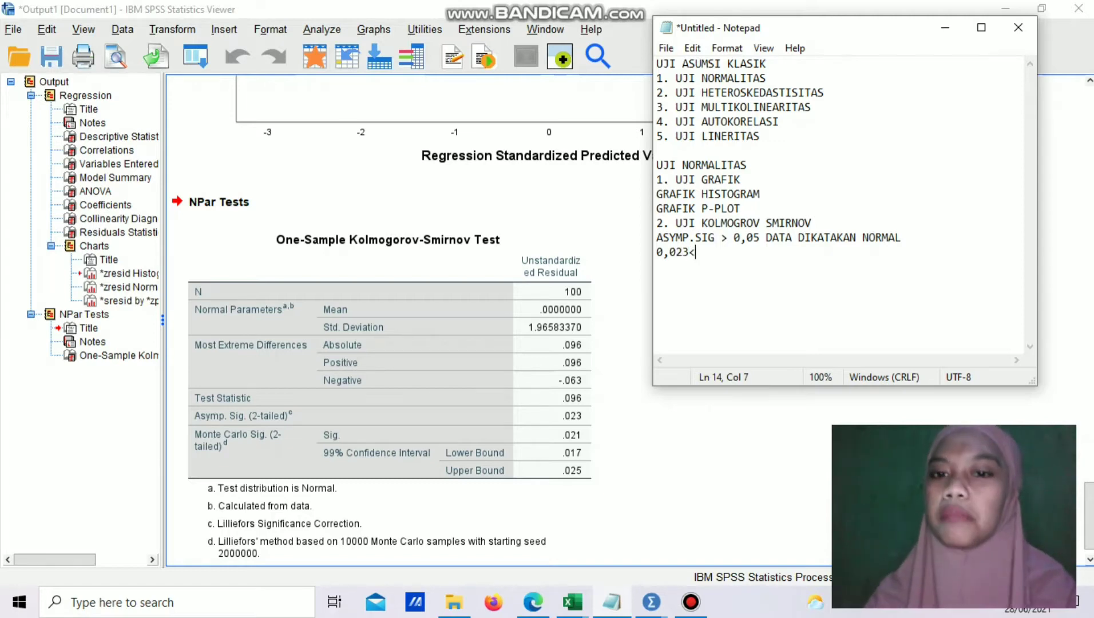
type(" 0,005")
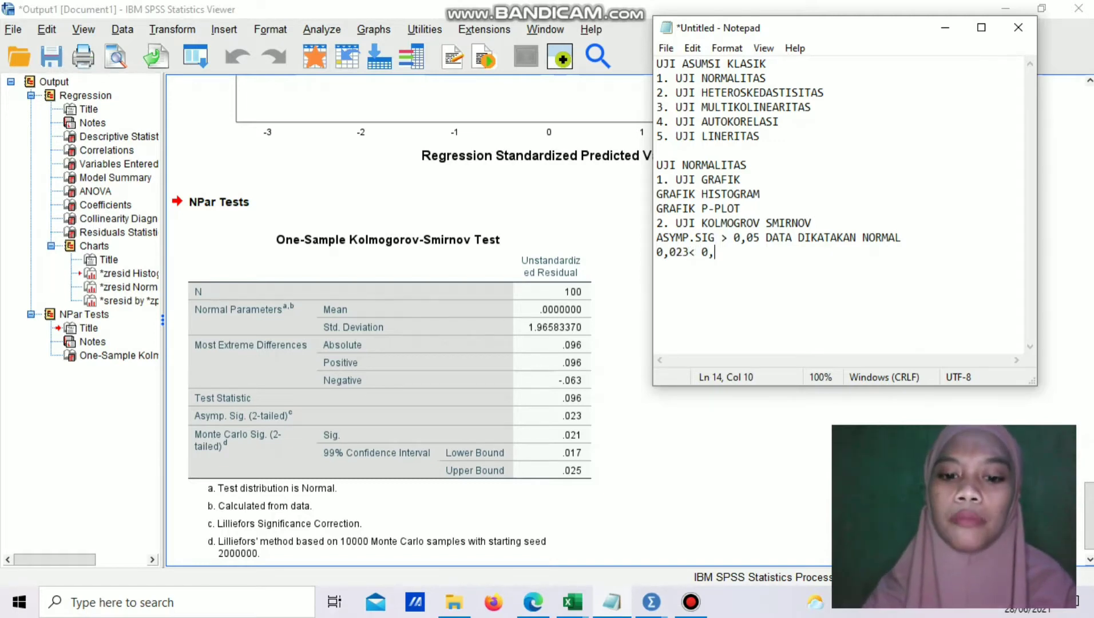
key("BackSpace")
key("BackSpace")
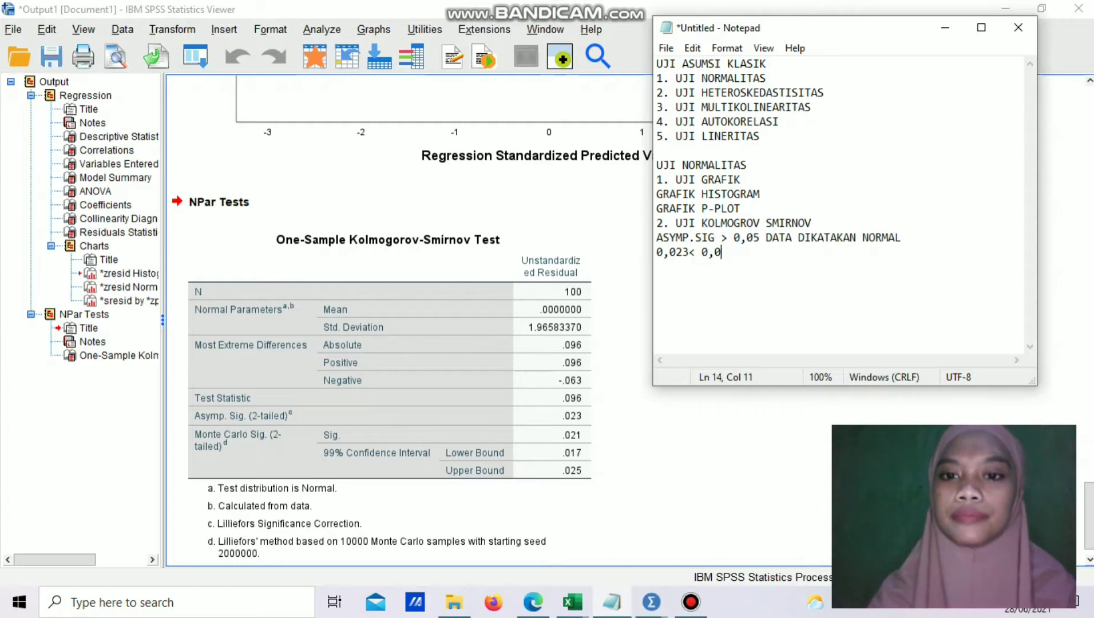
type("5 MAKA ")
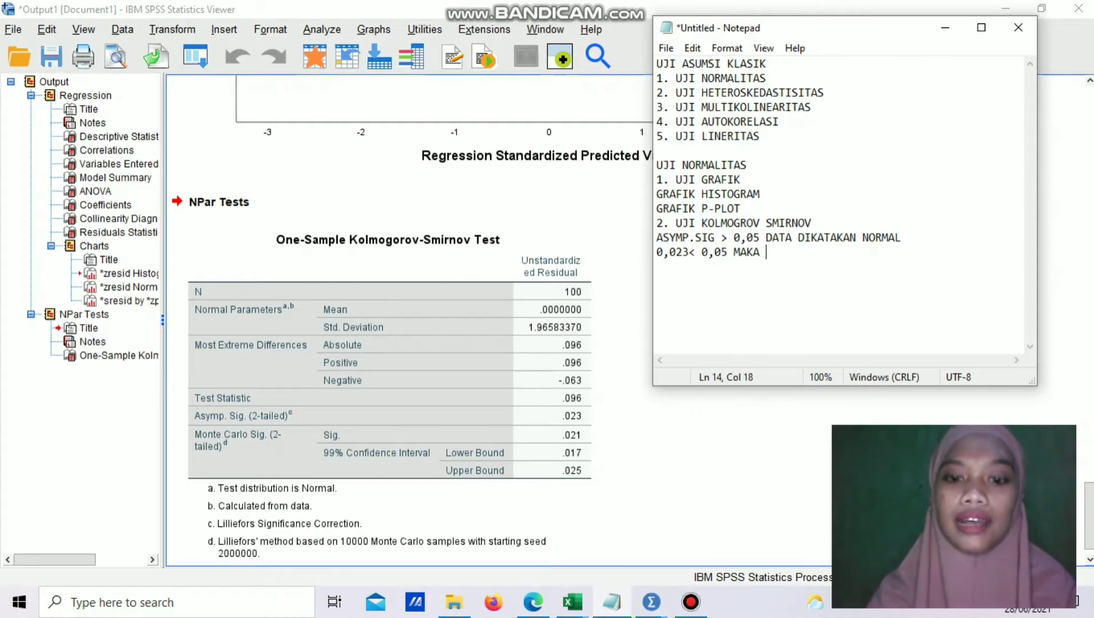
type("DATA T")
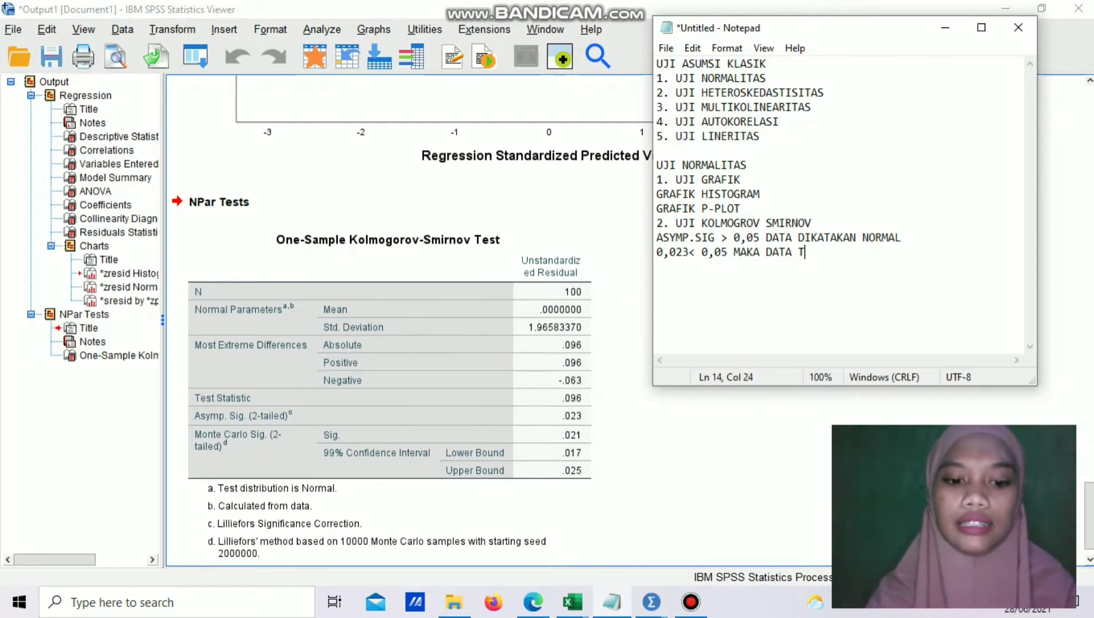
type("ERSEBUT ")
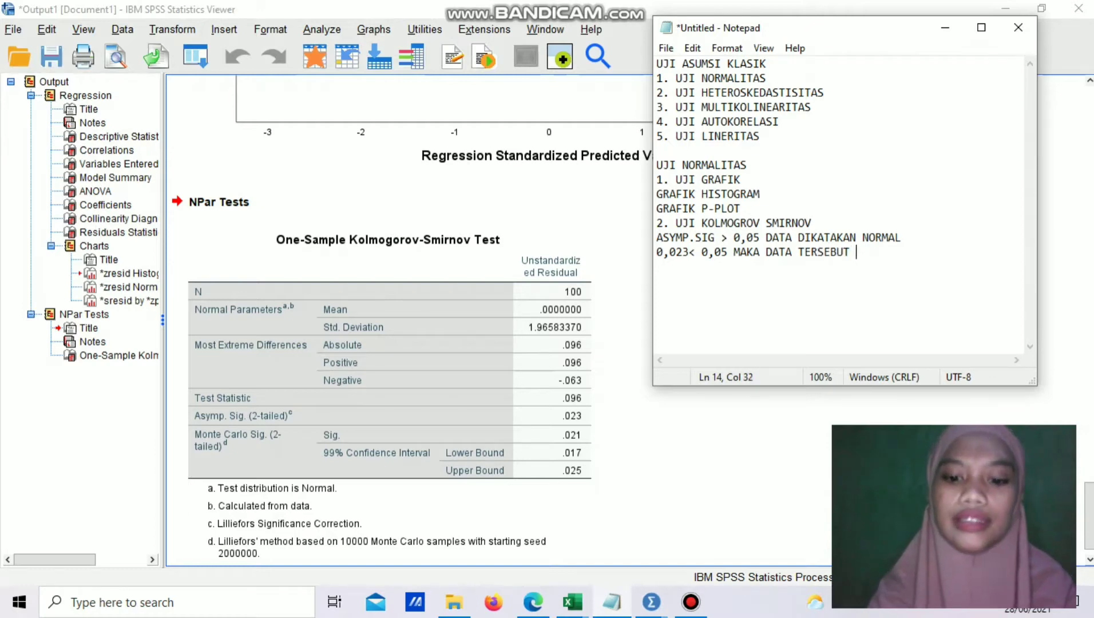
type("DIKATAKAN TI")
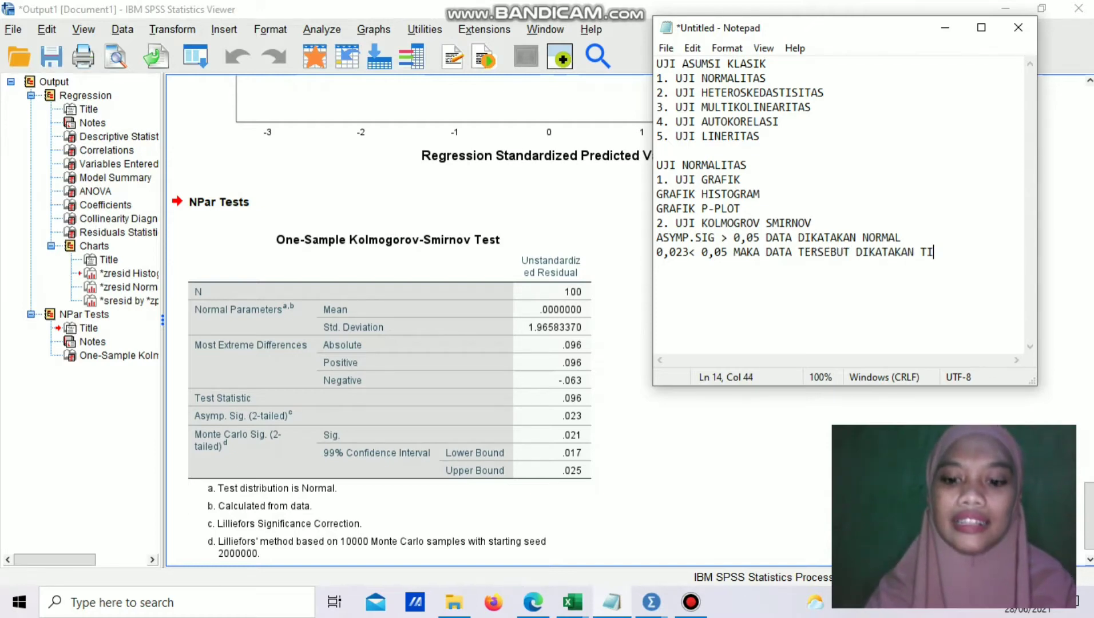
type("DAK NORMAL")
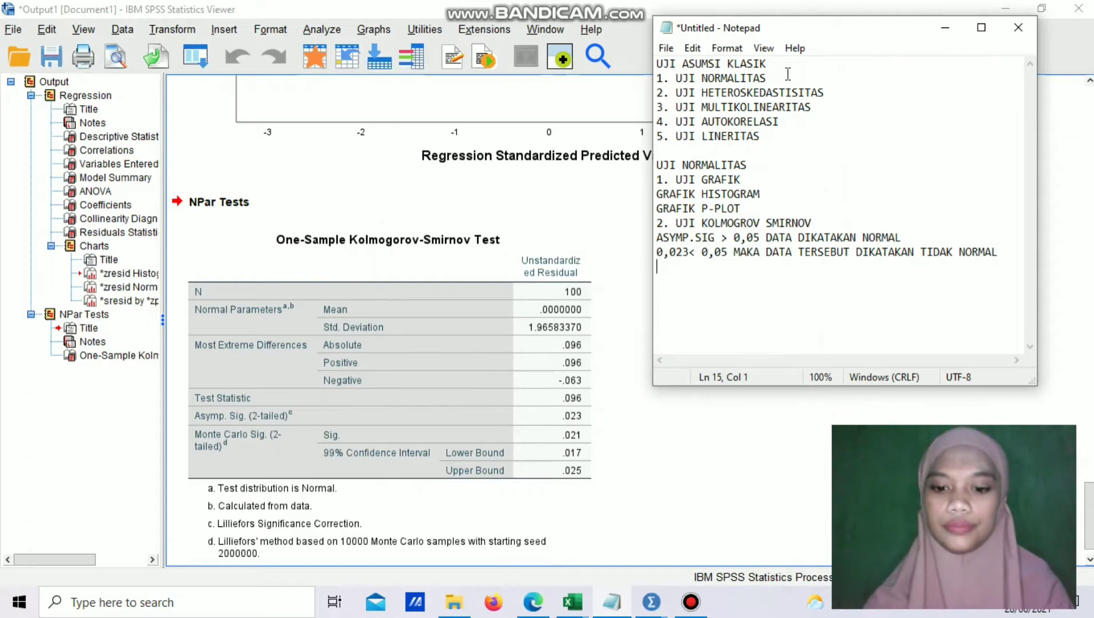
Begin the next line of the notes, about non-normal data, with "JIKA DATA TIDAK NORMAL MAKA".
type("JIKA DATA TIDK")
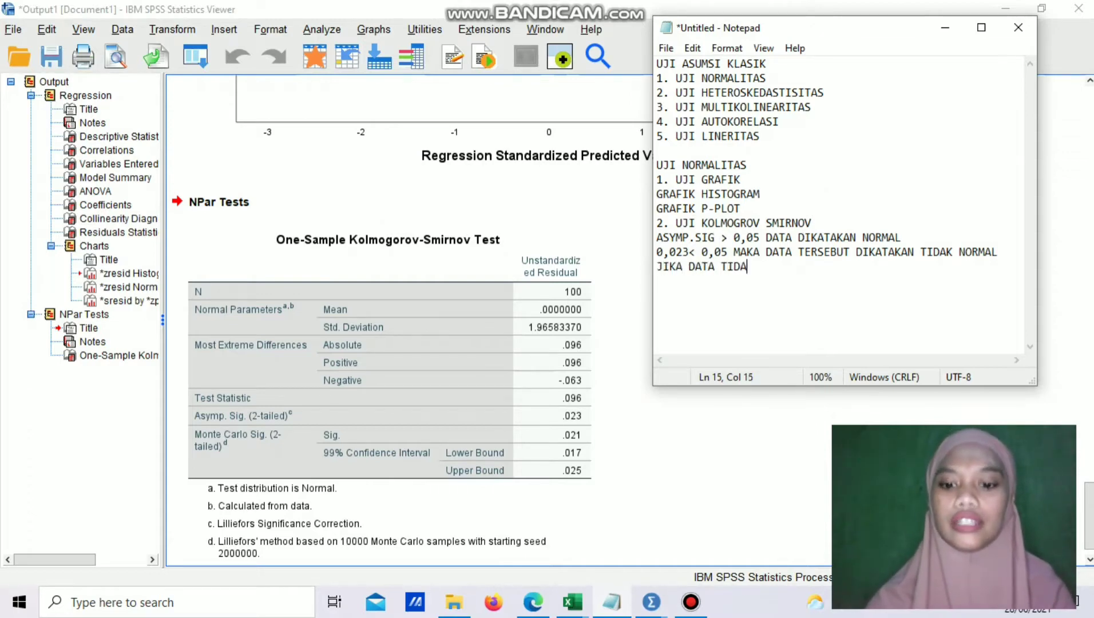
type("K NORMLA")
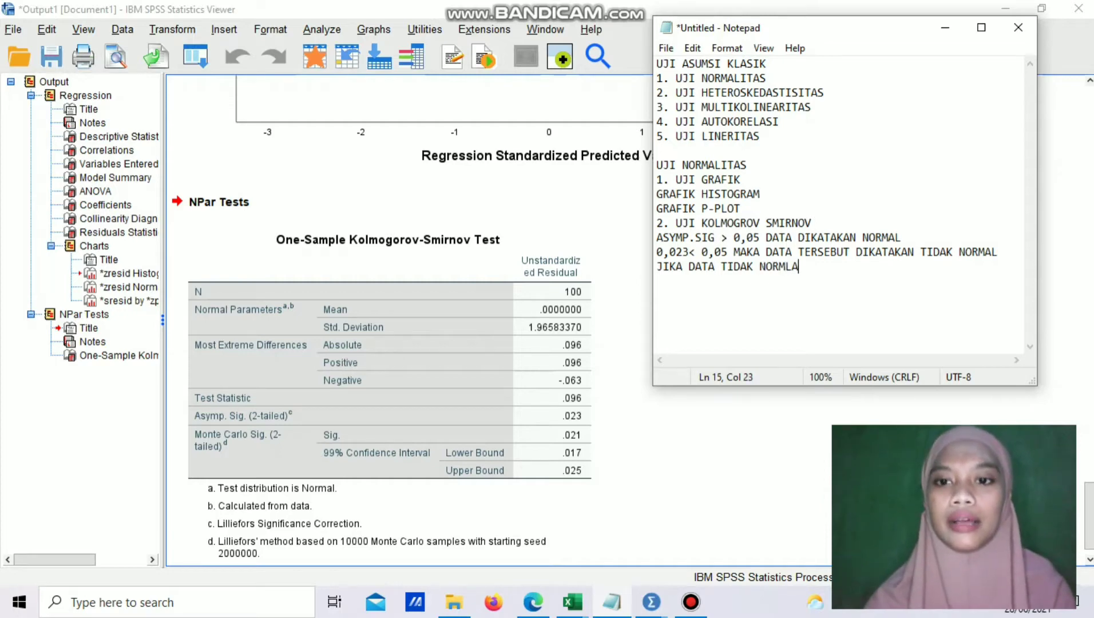
key("BackSpace")
key("BackSpace")
type("AL K")
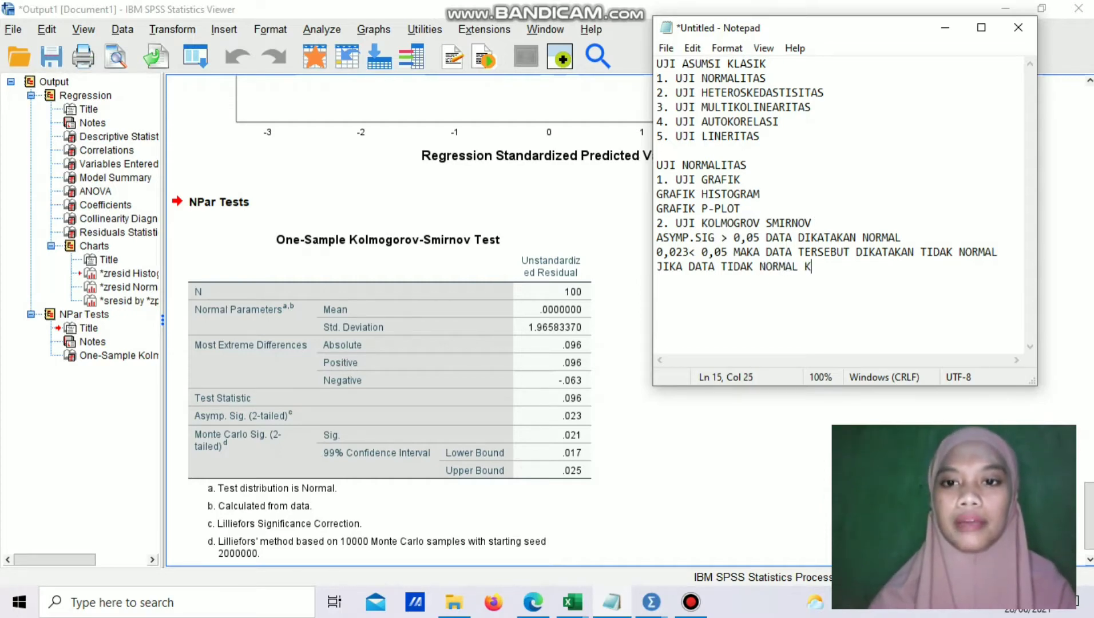
key("BackSpace")
type("N")
key("BackSpace")
type("MAL MM")
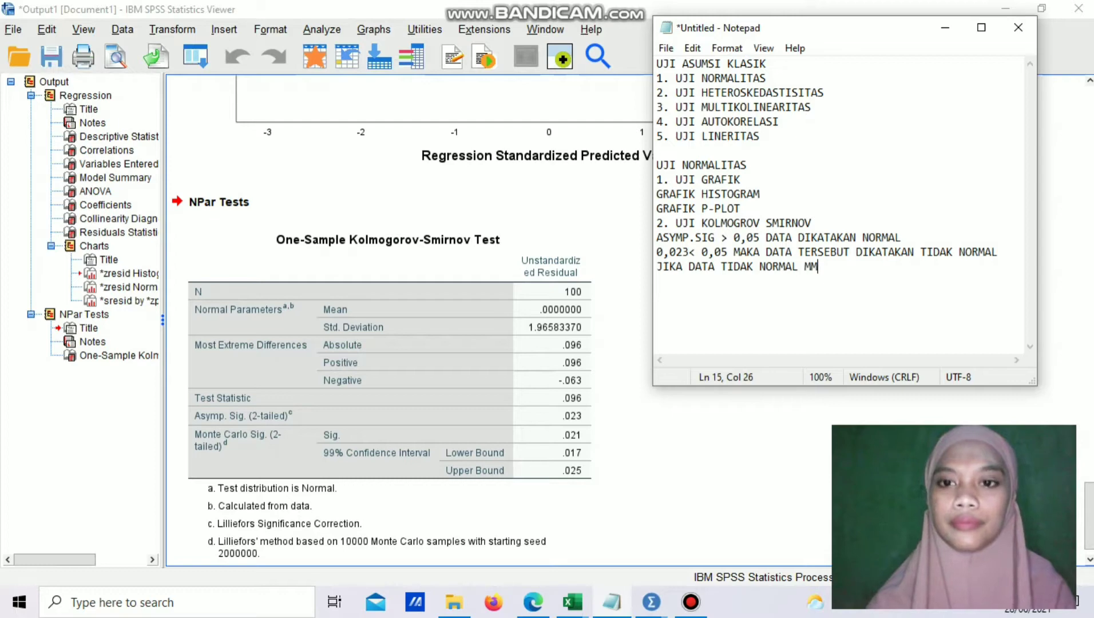
key("BackSpace")
type("AKA LANG")
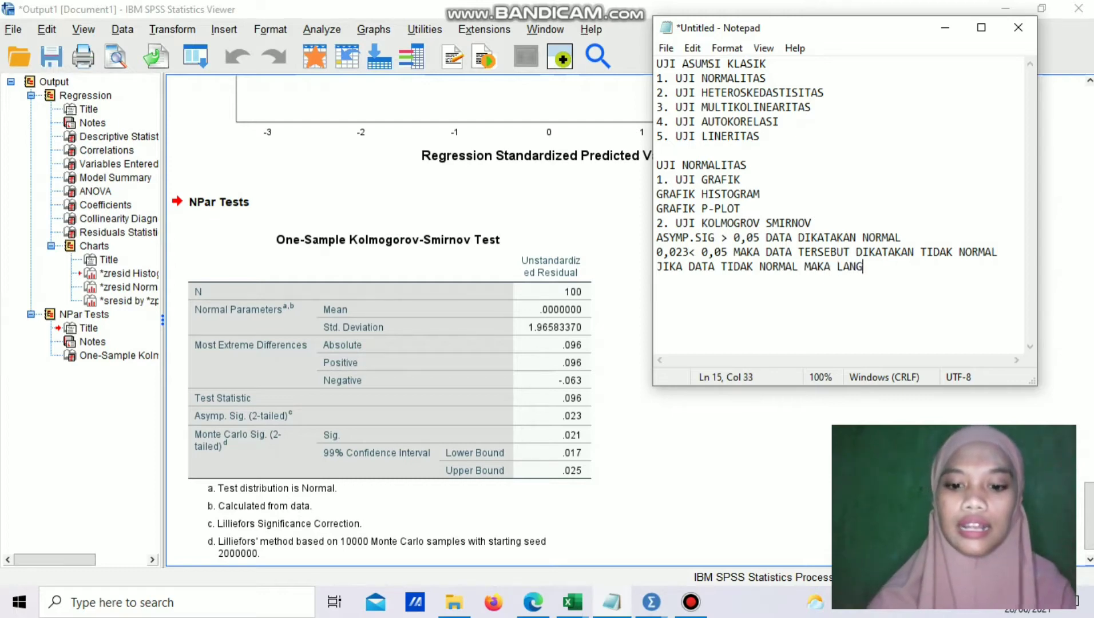
Complete the line on non-normal data with "LANGKAH YANG HARUS DIAMBIL ADALAH MELAKUKAN TRANSFORM DATA PER VARIABEL".
type("KAH YANG  H")
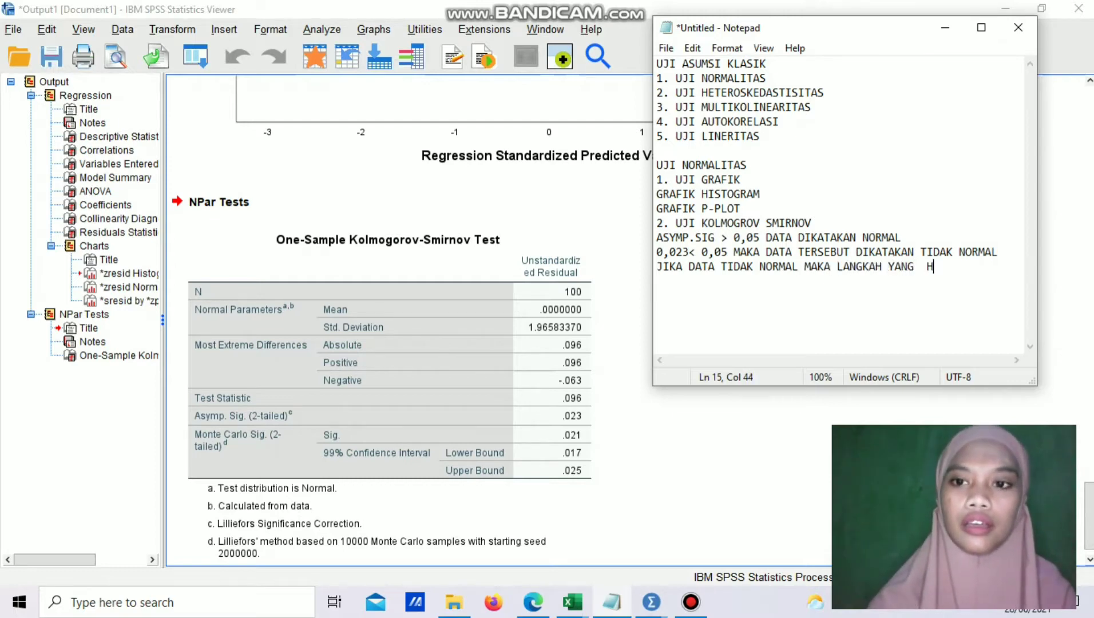
type("ARUS DIAMBIL A")
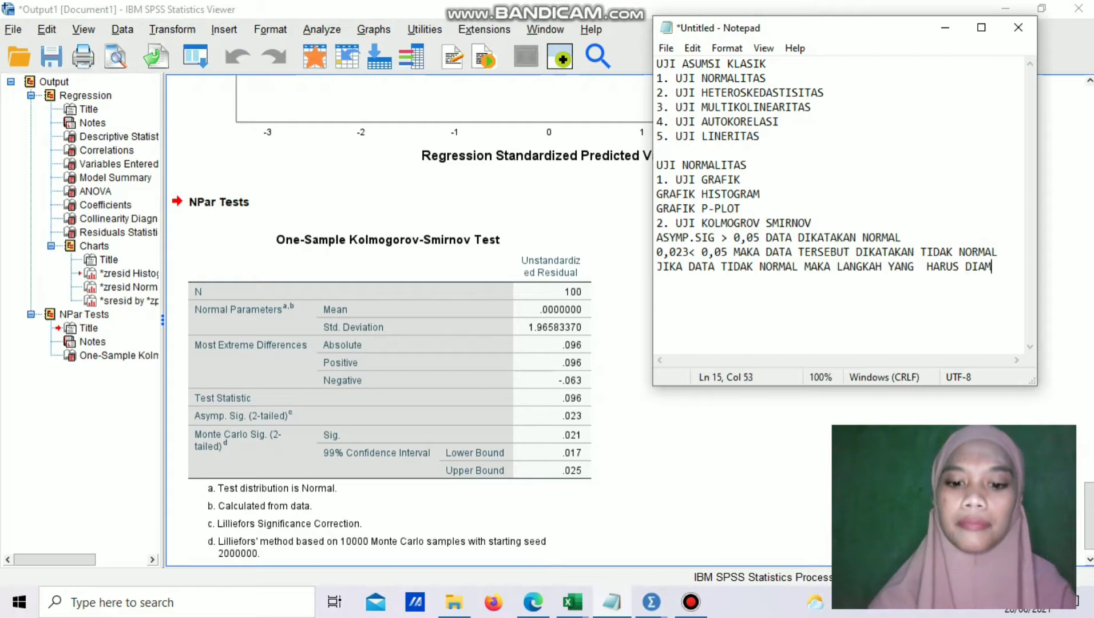
type("H MELAAKU")
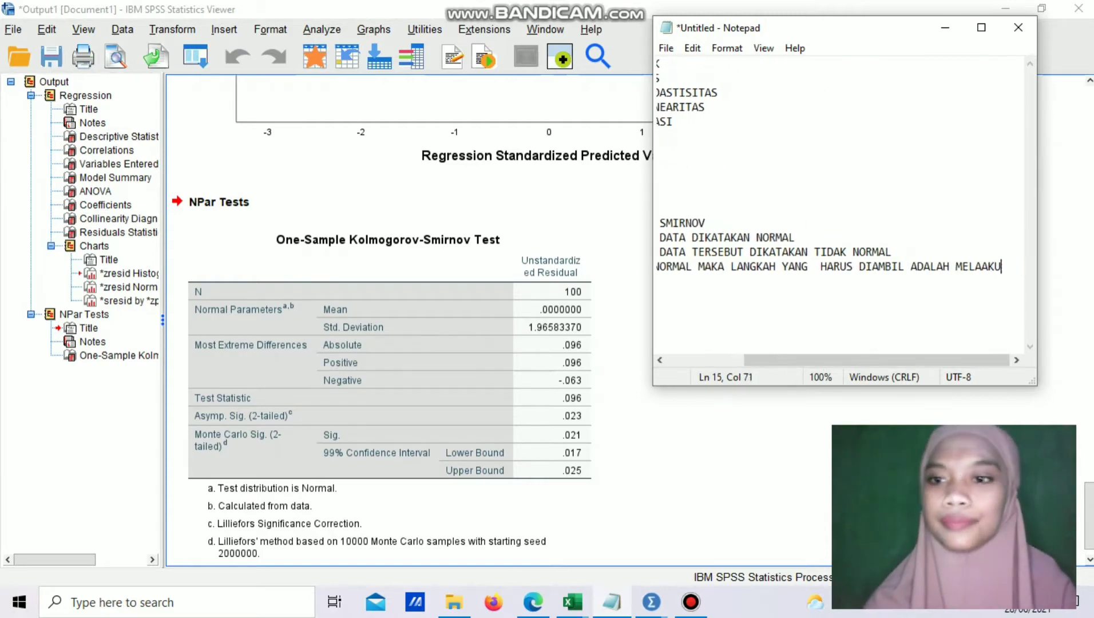
key("BackSpace")
key("BackSpace")
key("BackSpace")
type("KUKAN")
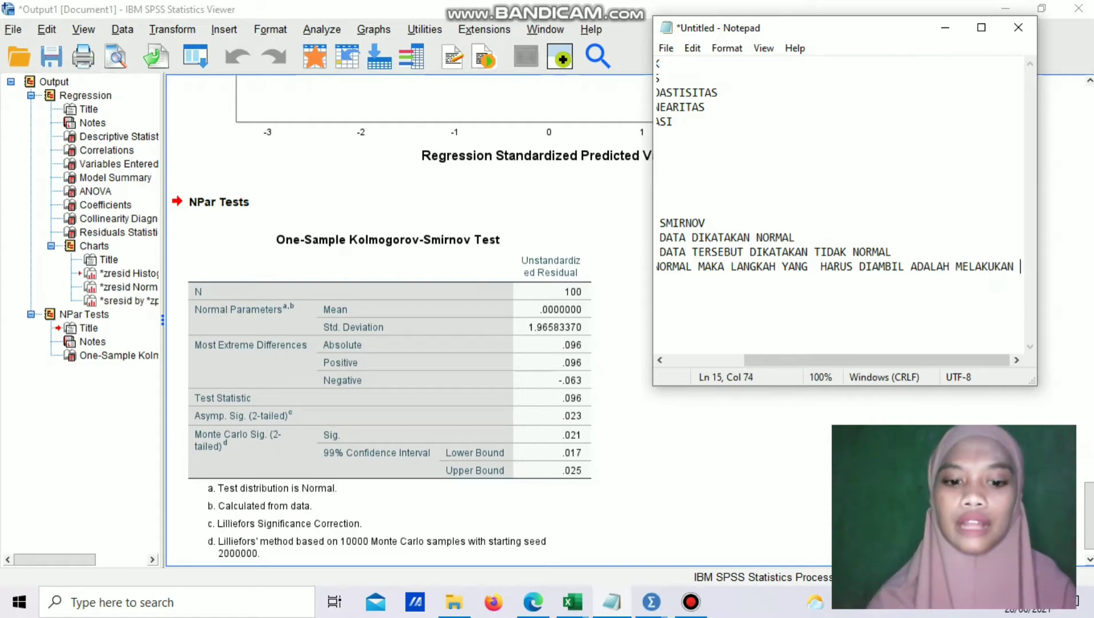
type("KAN TRANSFORM DA")
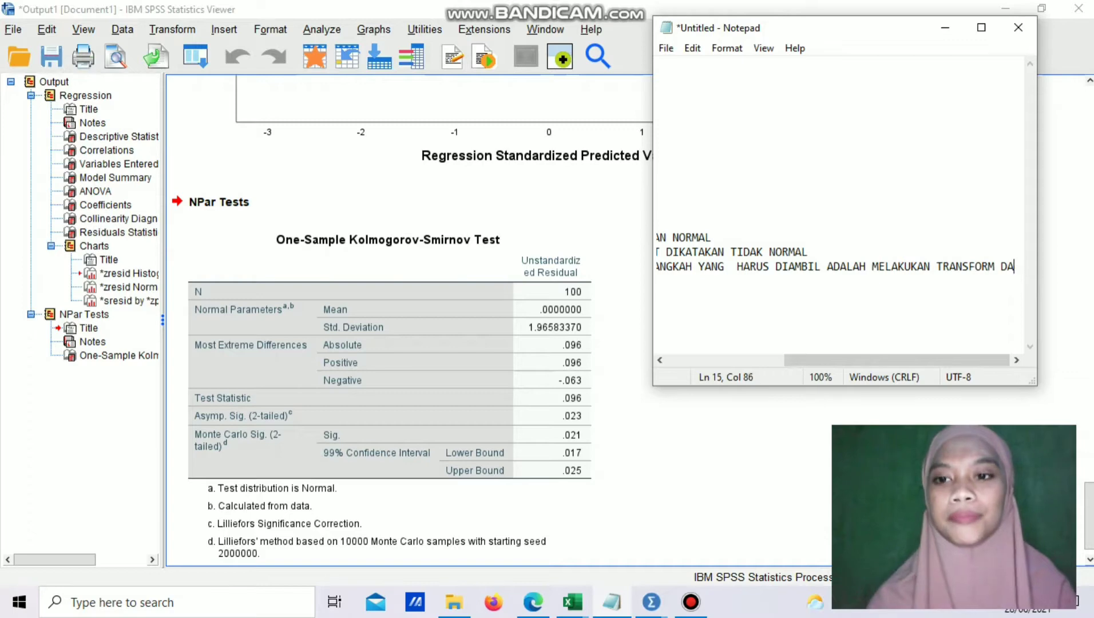
type("AA PER V")
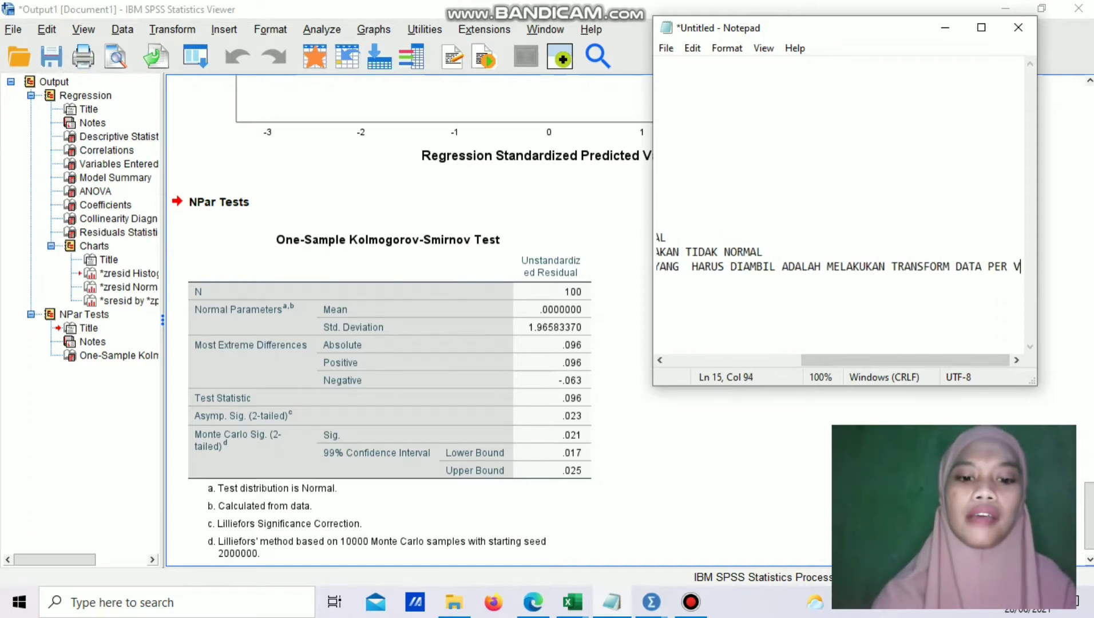
type("ARIABEL")
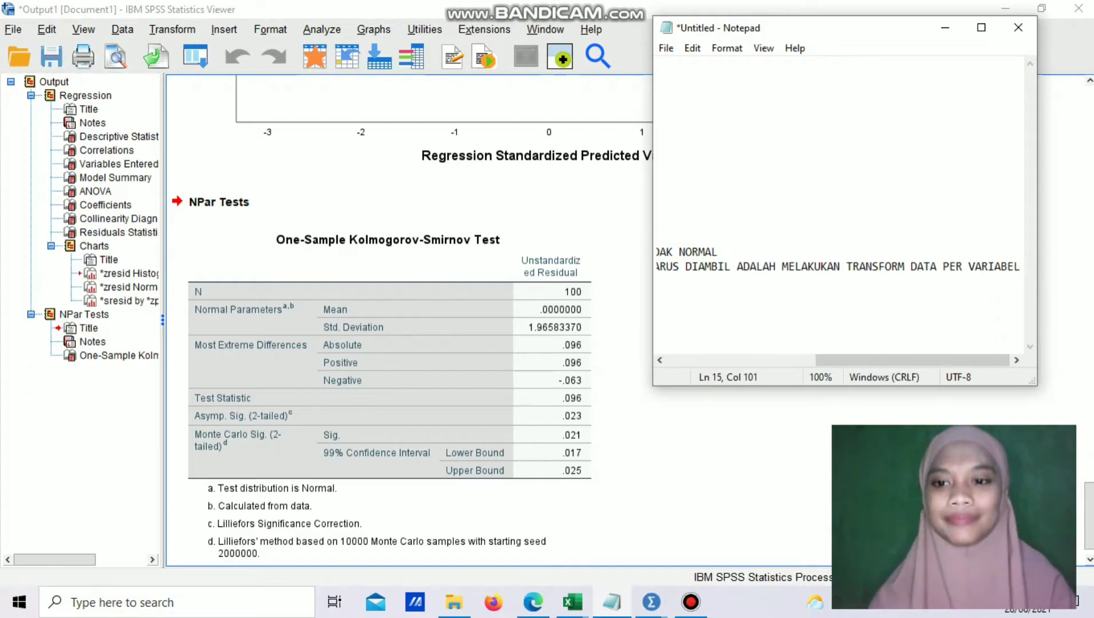
Leave a blank line below the normality notes and add the unnumbered heading "UJI HETEROSKEDASTISITAS".
key("Return")
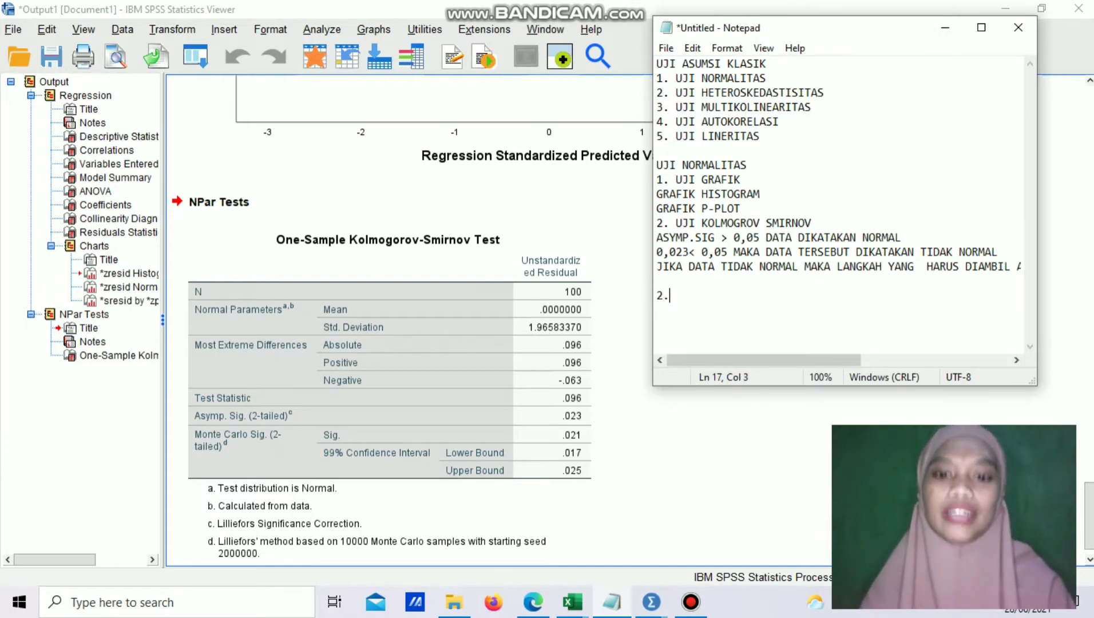
type("I ")
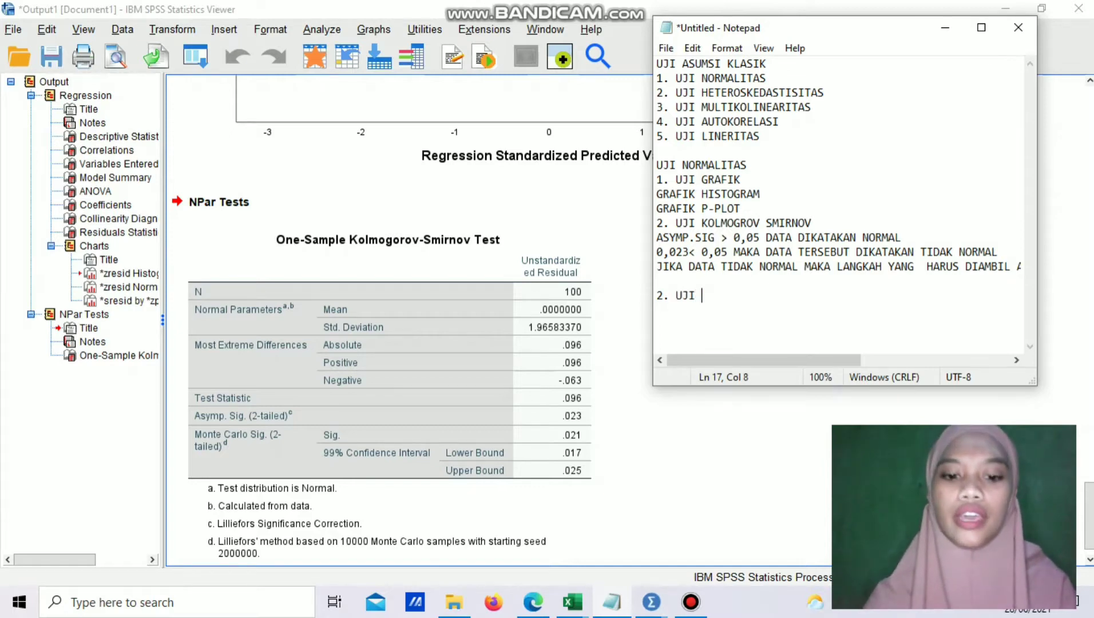
type("HETERO")
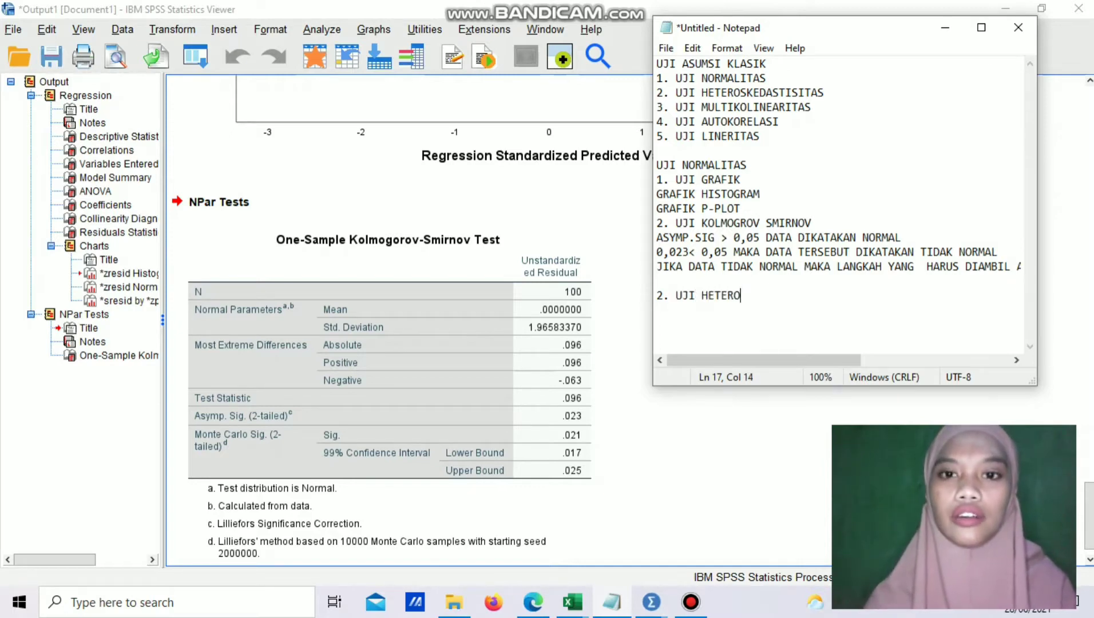
type("SKEDASTISITAS")
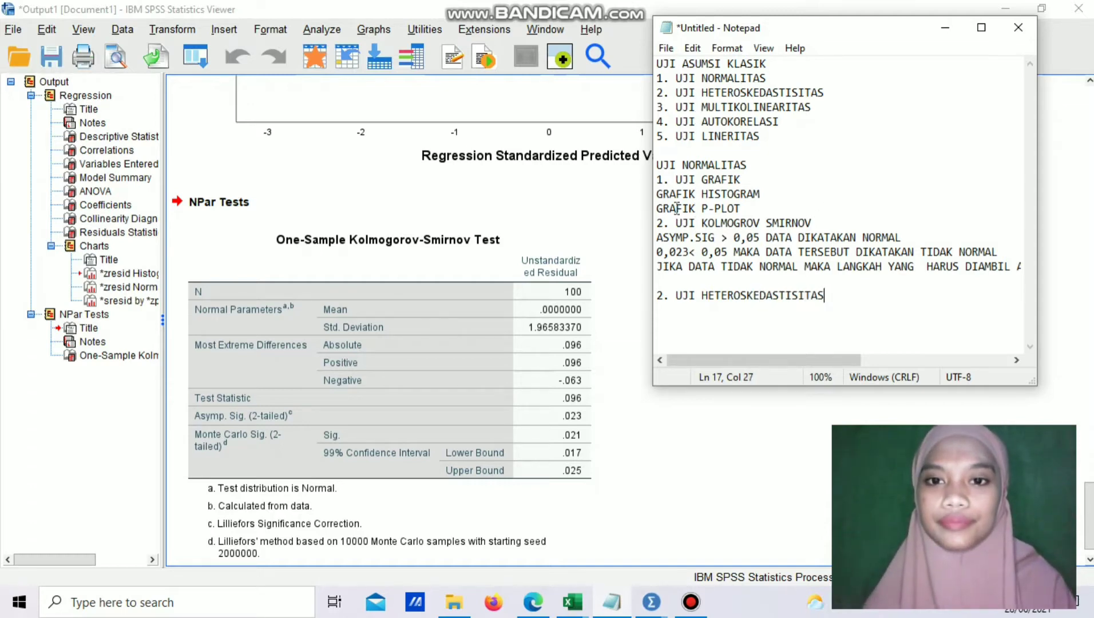
key("BackSpace")
key("BackSpace")
key("BackSpace")
key("BackSpace")
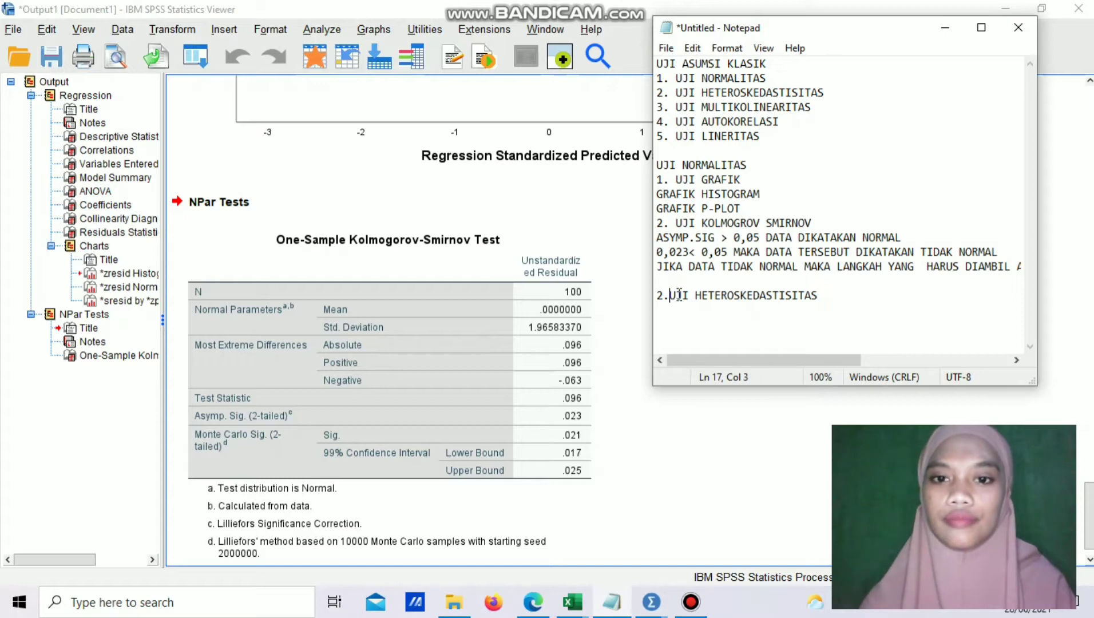
key("Return")
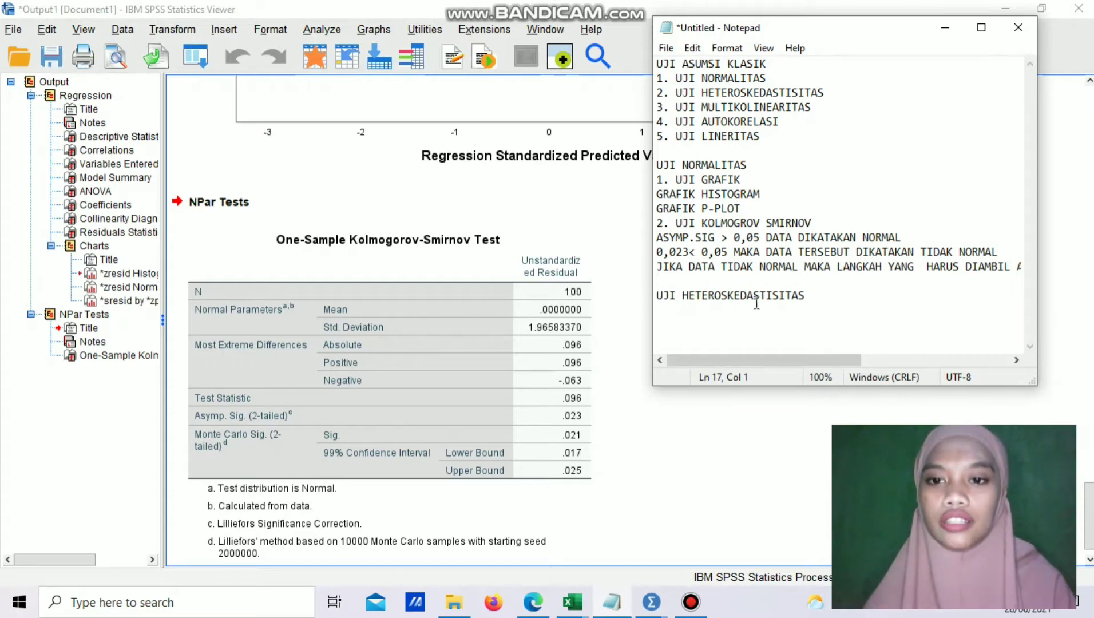
Write "GRAFIK SCATTERPLOT" on a new line under the "UJI HETEROSKEDASTISITAS" heading.
key("Return")
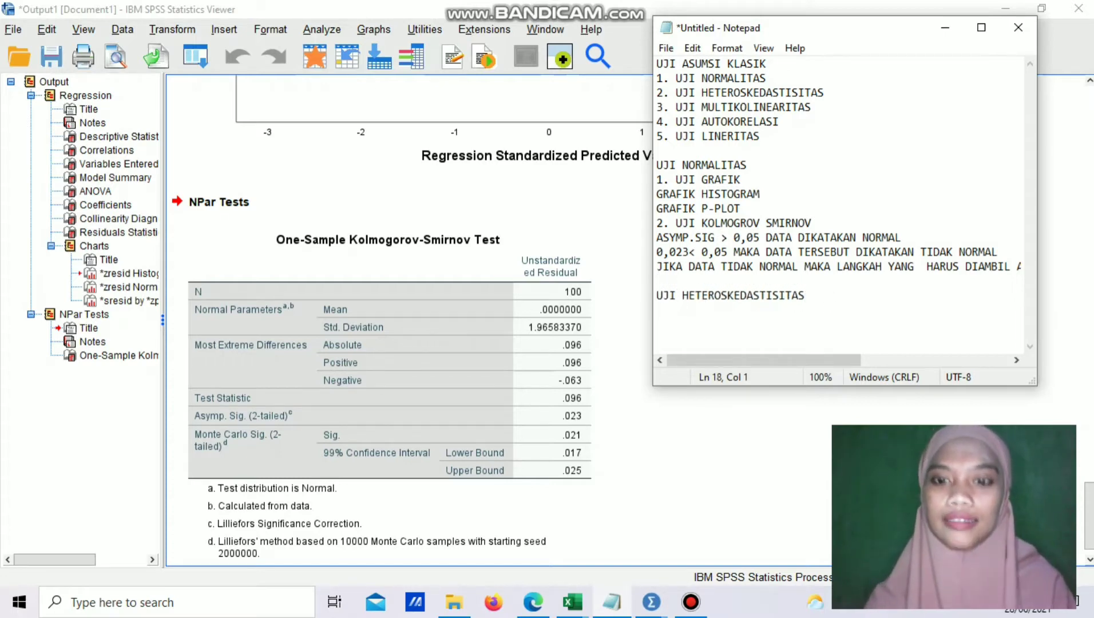
type("G")
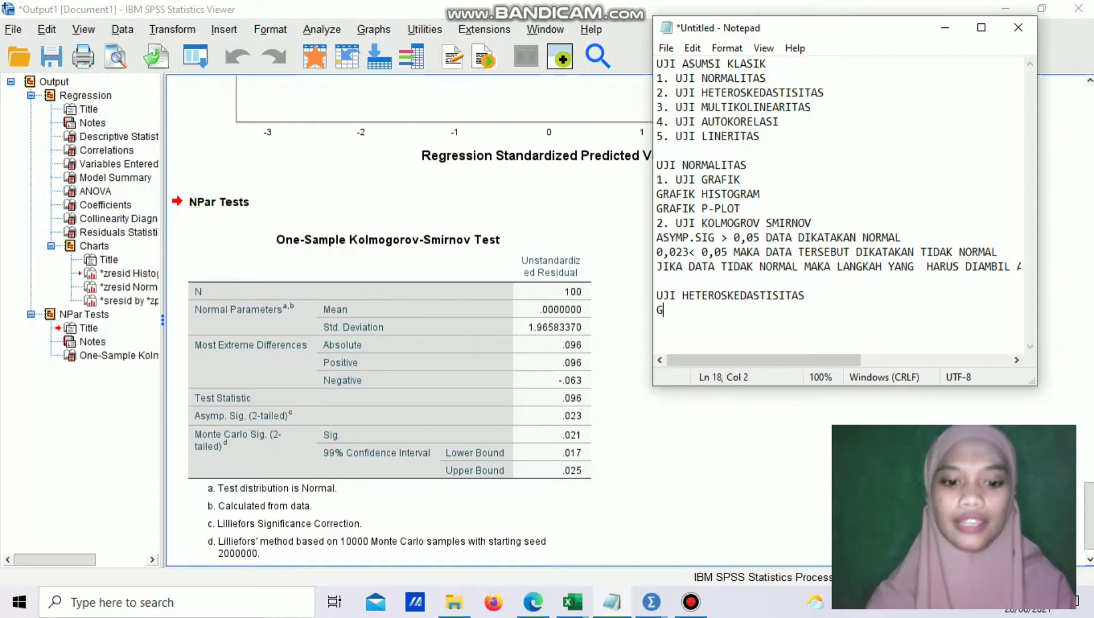
type("ARAF")
key("BackSpace")
key("BackSpace")
key("BackSpace")
key("BackSpace")
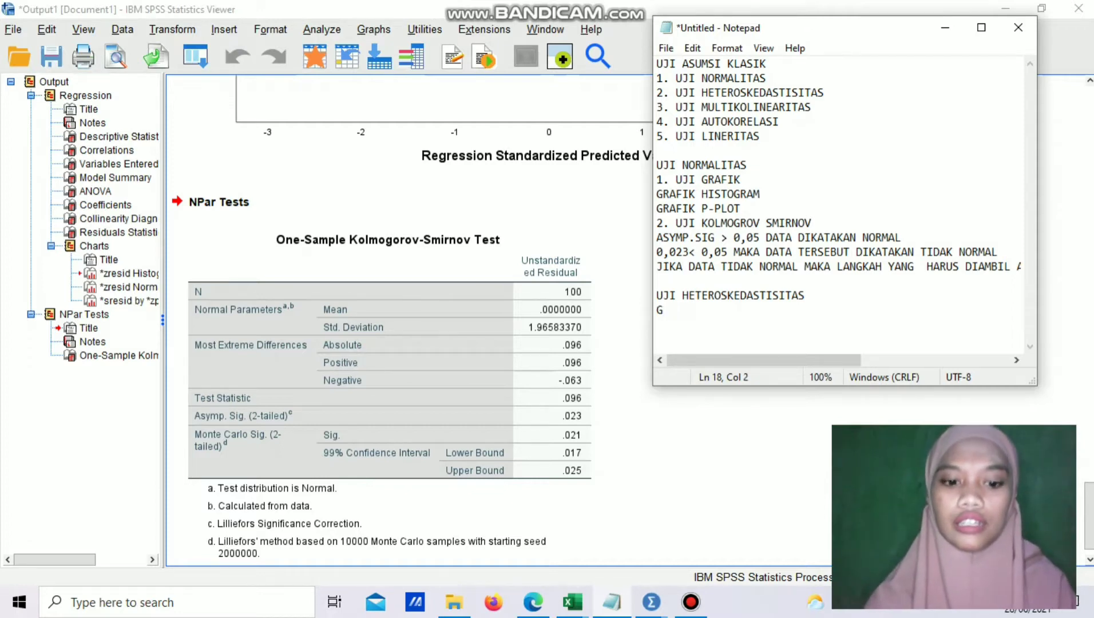
type("RAFIK")
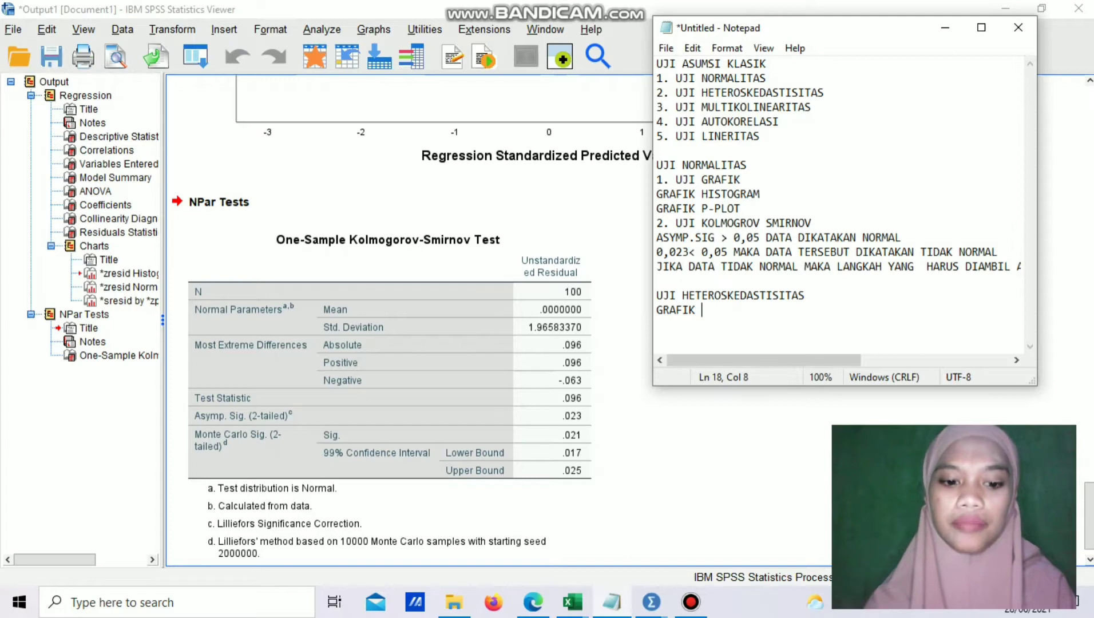
type(" SCATTERPLOT")
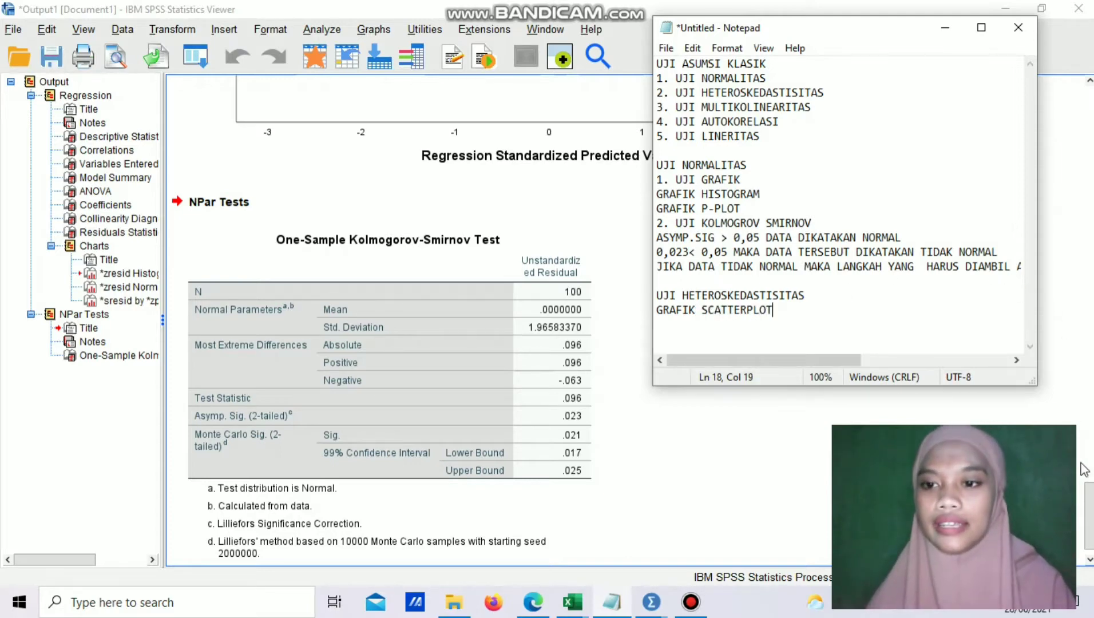
Examine the regression scatterplot of studentized residuals against standardized predicted values for the spread of its points.
left_click(1091, 507)
left_click_drag(1091, 507, 1081, 342)
key("ctrl+End")
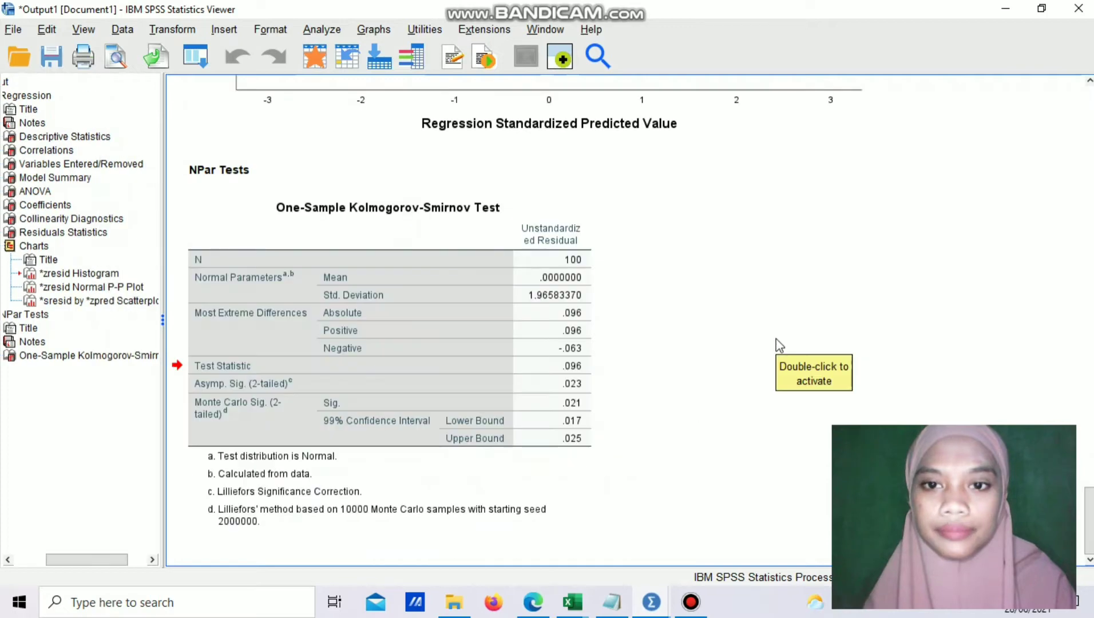
key("Up")
key("Up")
key("Up")
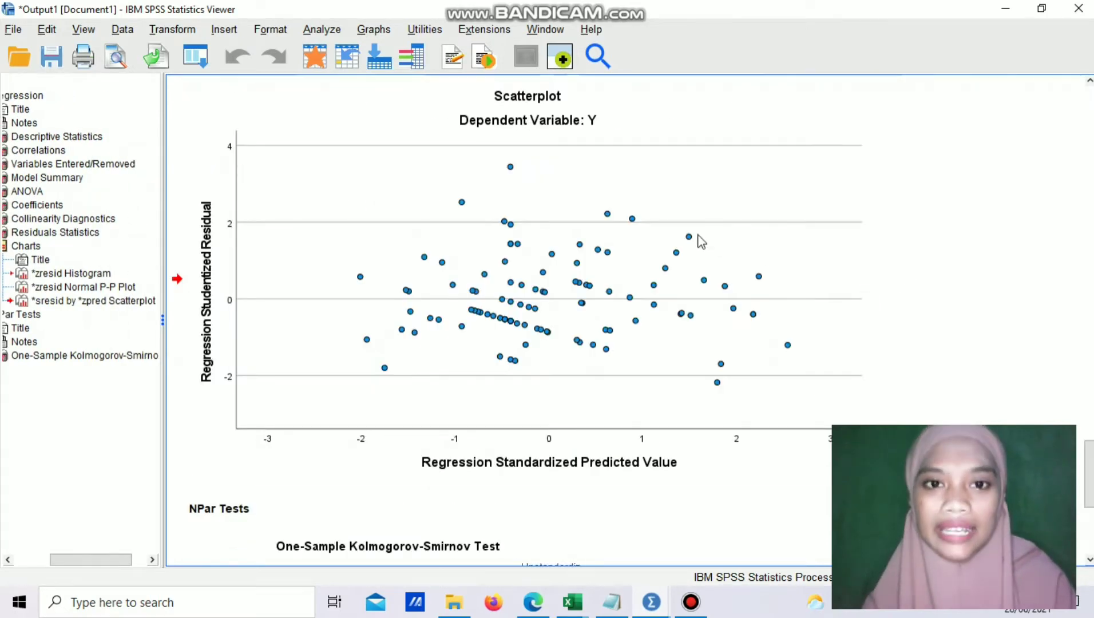
left_click(716, 163)
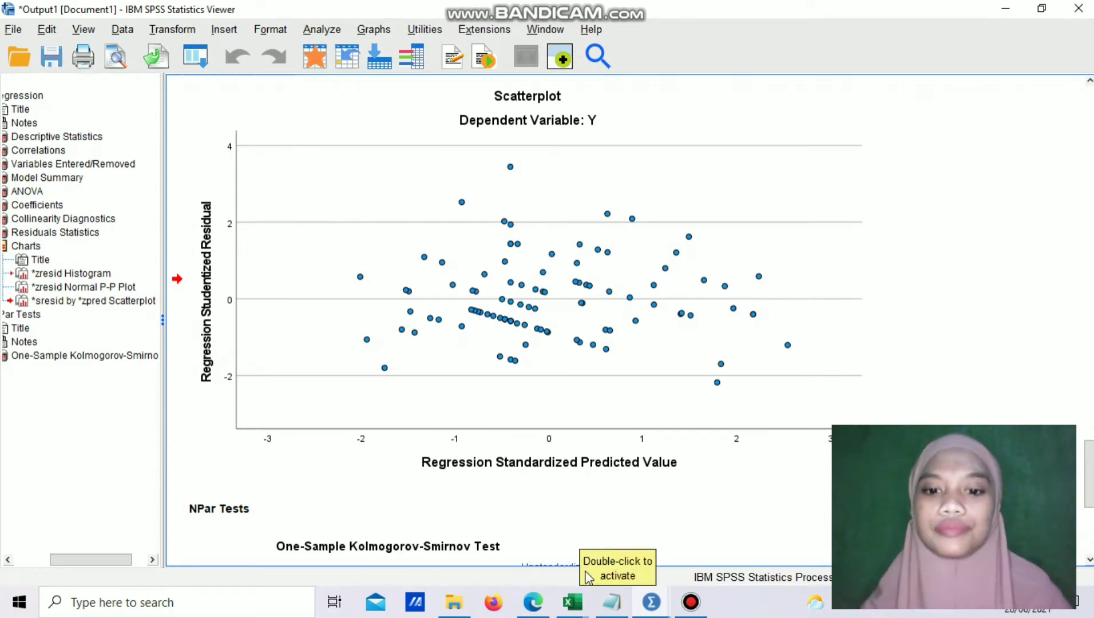
Switch to Notepad and add "UJI GLEJSER" on a new line below "GRAFIK SCATTERPLOT".
mouse_move(612, 601)
left_click(608, 490)
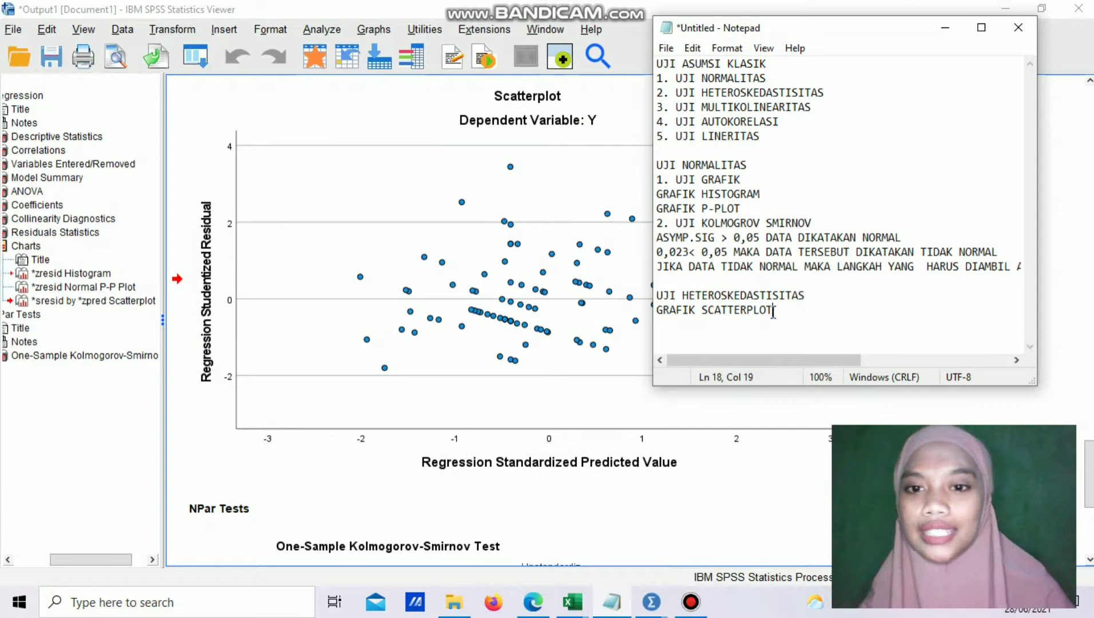
key("Return")
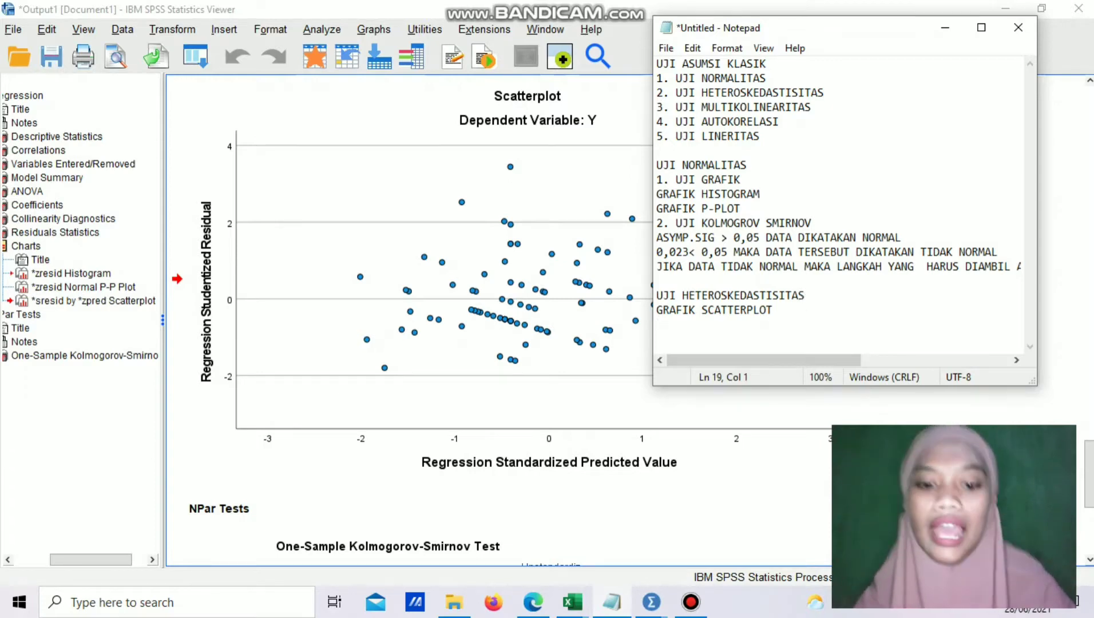
type("UJ")
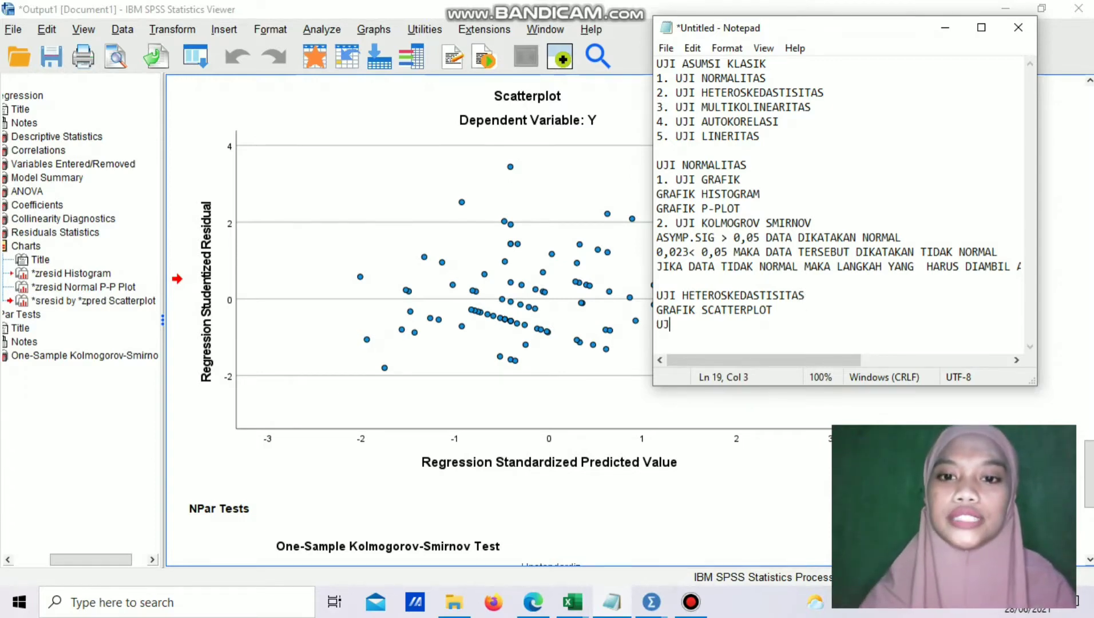
type("I GLE")
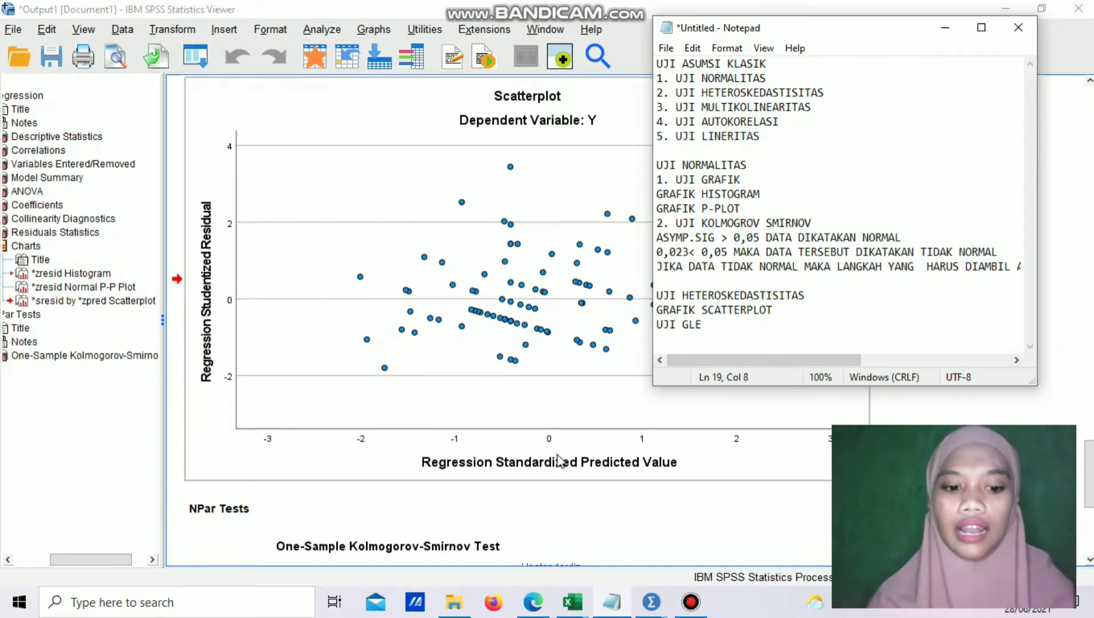
type("JSER")
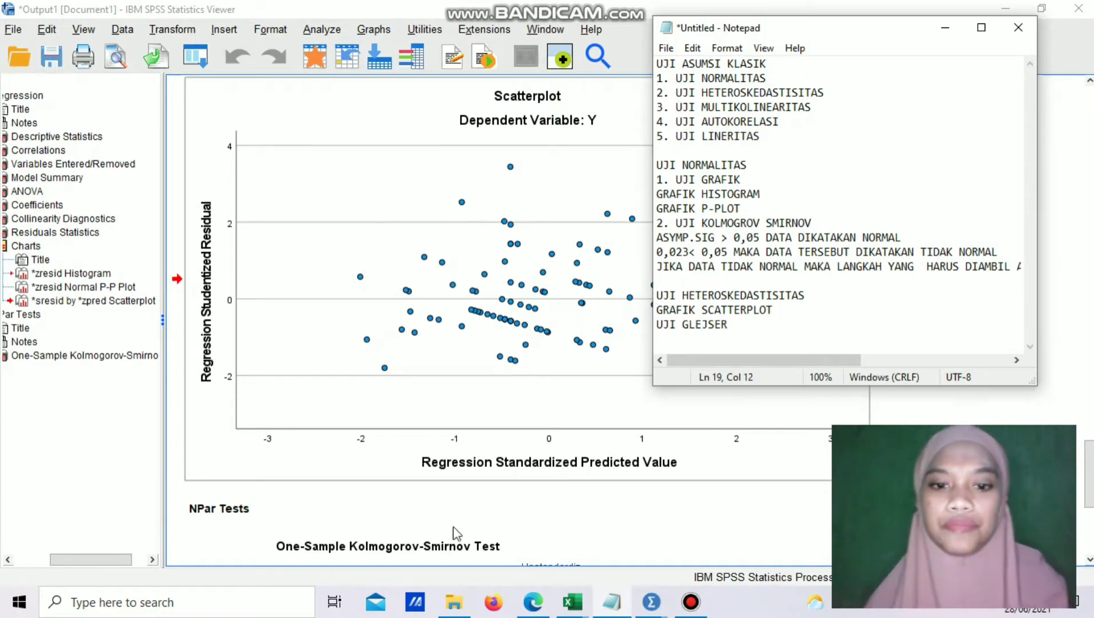
Switch to the SPSS Data Editor and start a Compute Variable transformation with RES2 as the target variable.
mouse_move(617, 604)
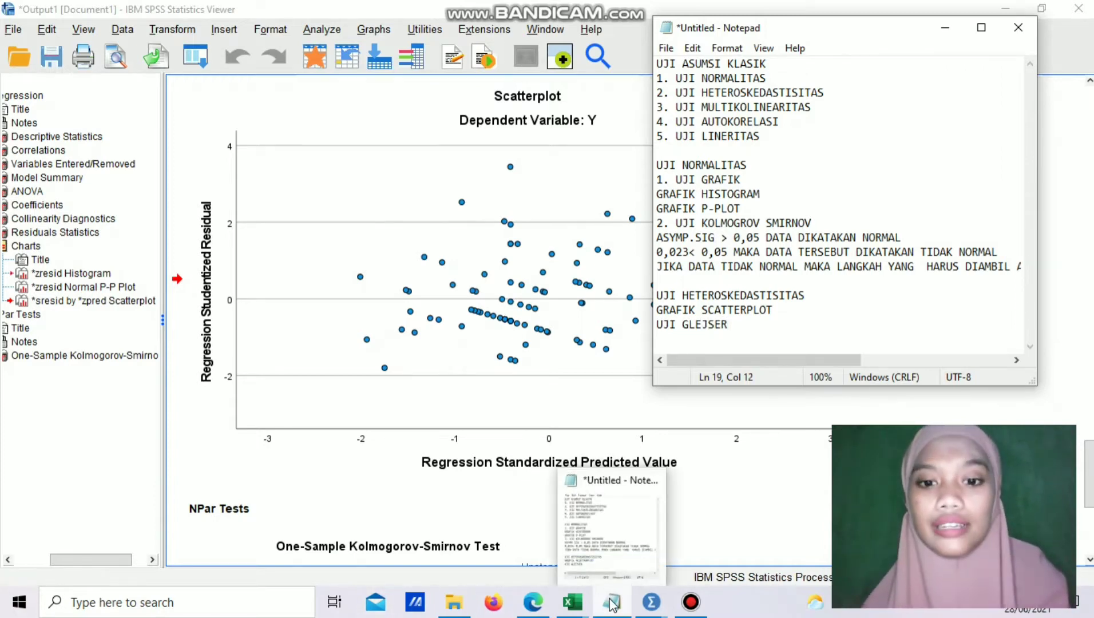
mouse_move(651, 606)
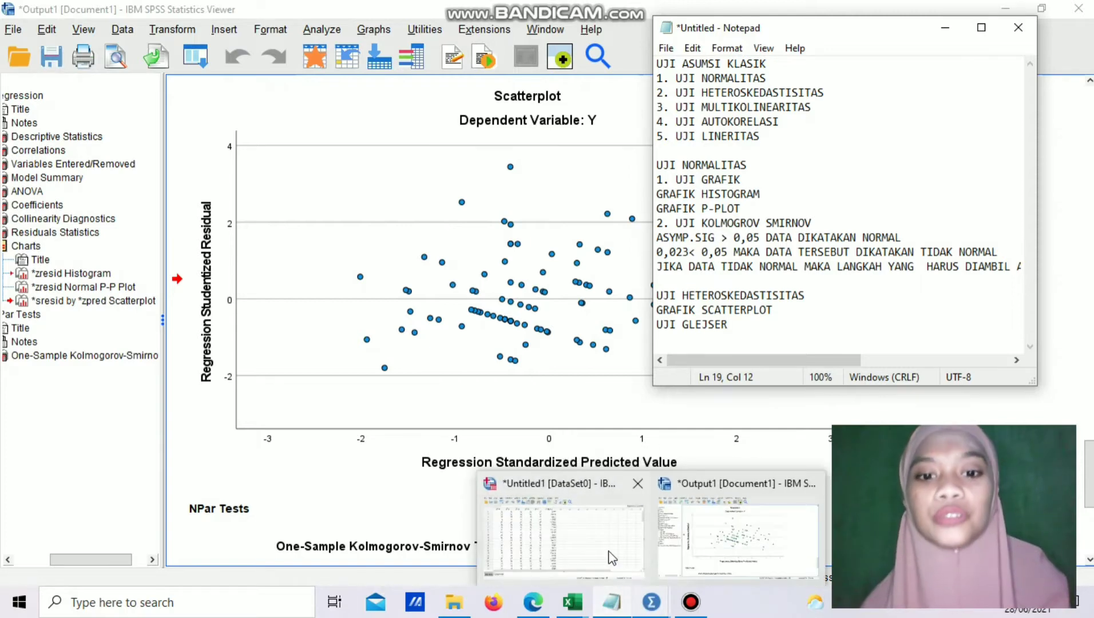
left_click(612, 558)
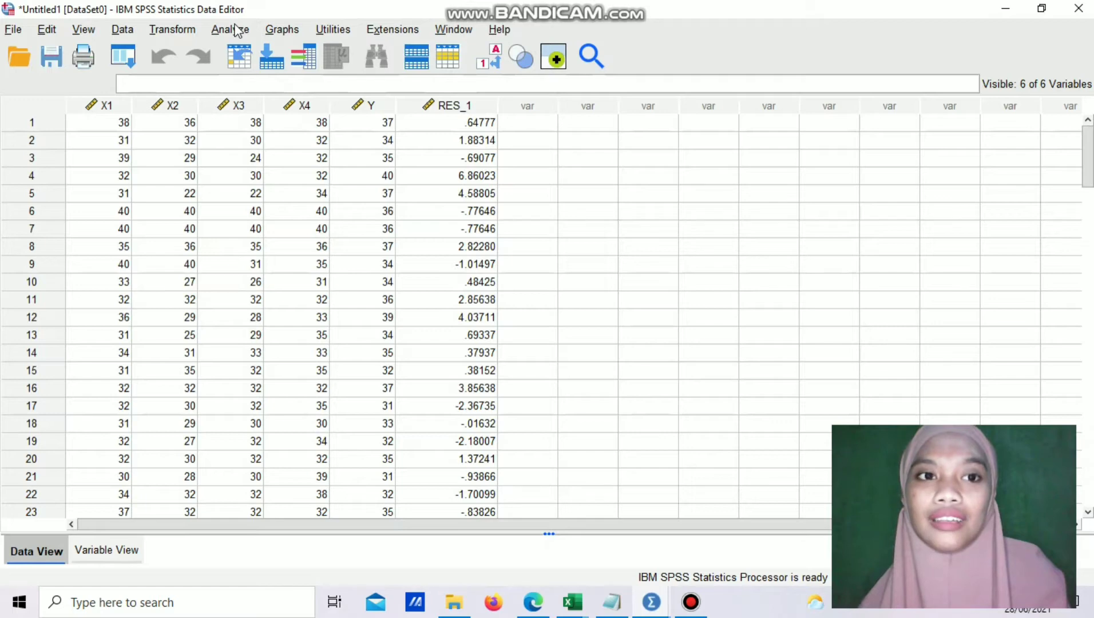
left_click(187, 32)
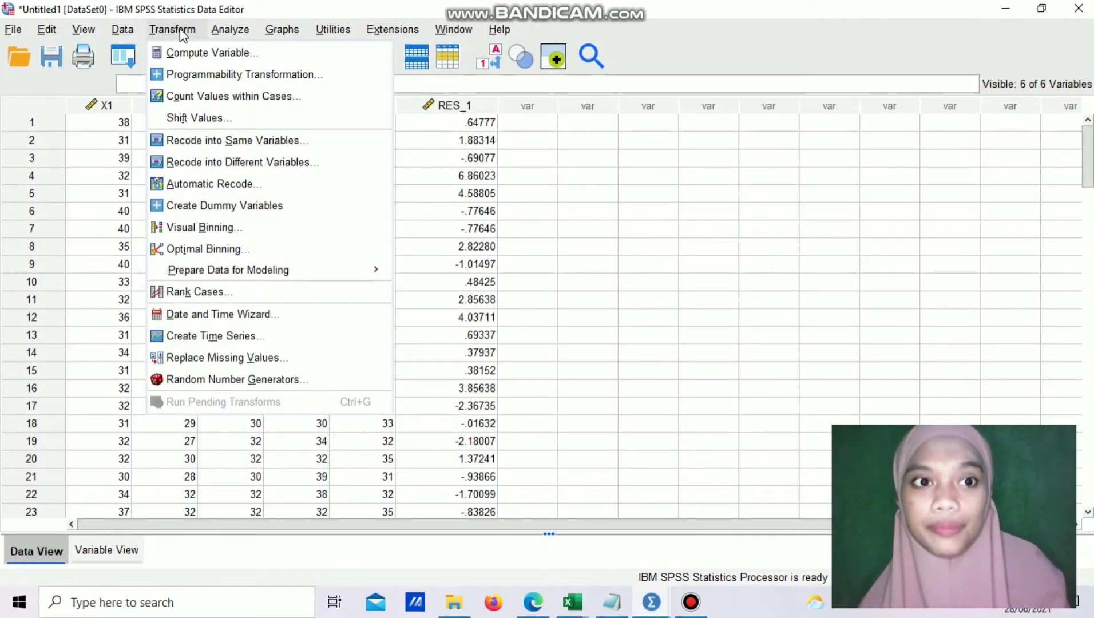
left_click(208, 54)
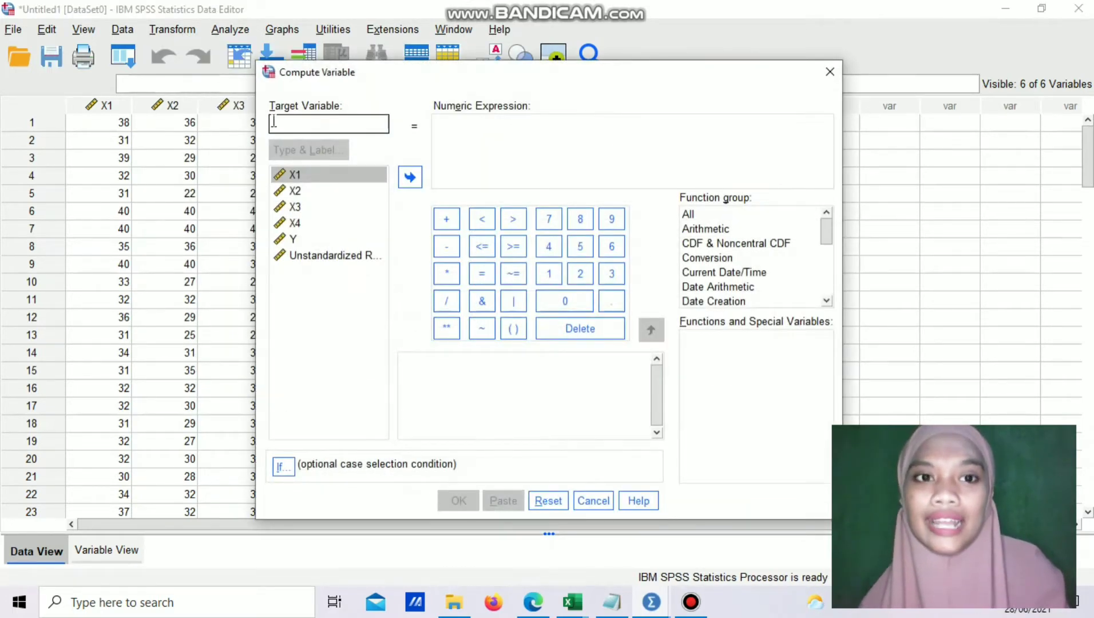
type("RES2")
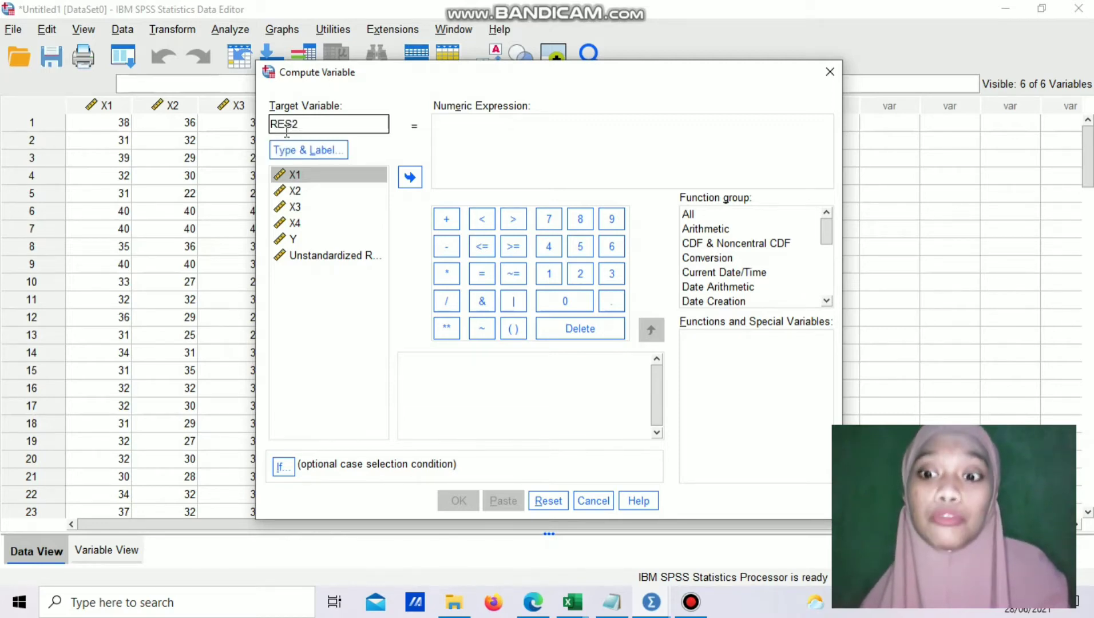
Define the numeric expression for RES2 as ABS(RES_1), using the Abs function on the unstandardized residual, and compute the variable.
left_click(452, 127)
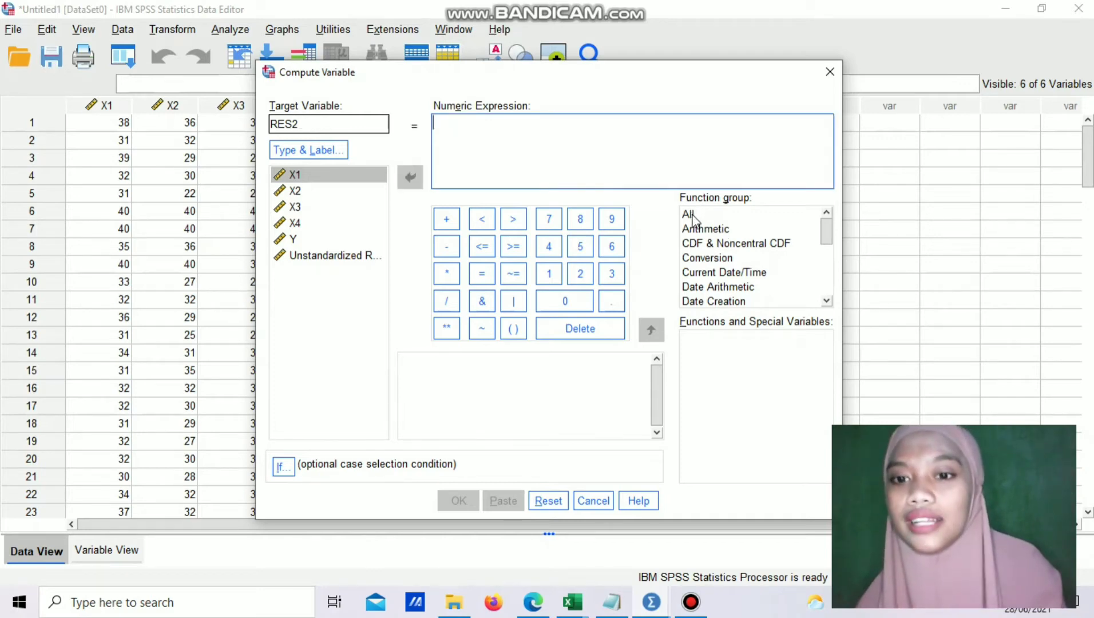
left_click(710, 215)
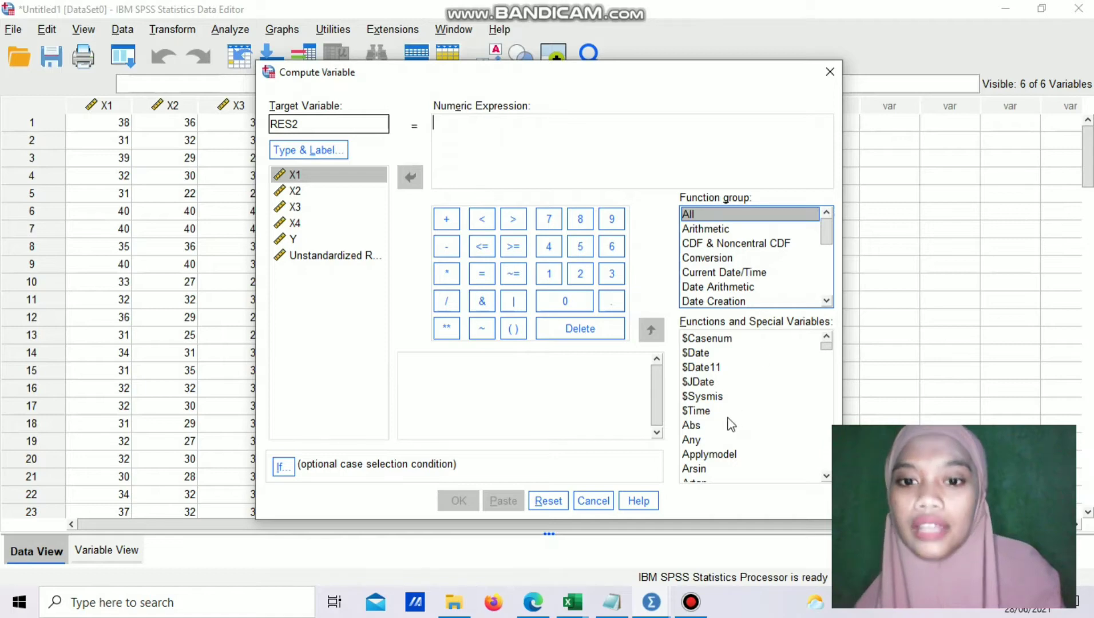
left_click(709, 427)
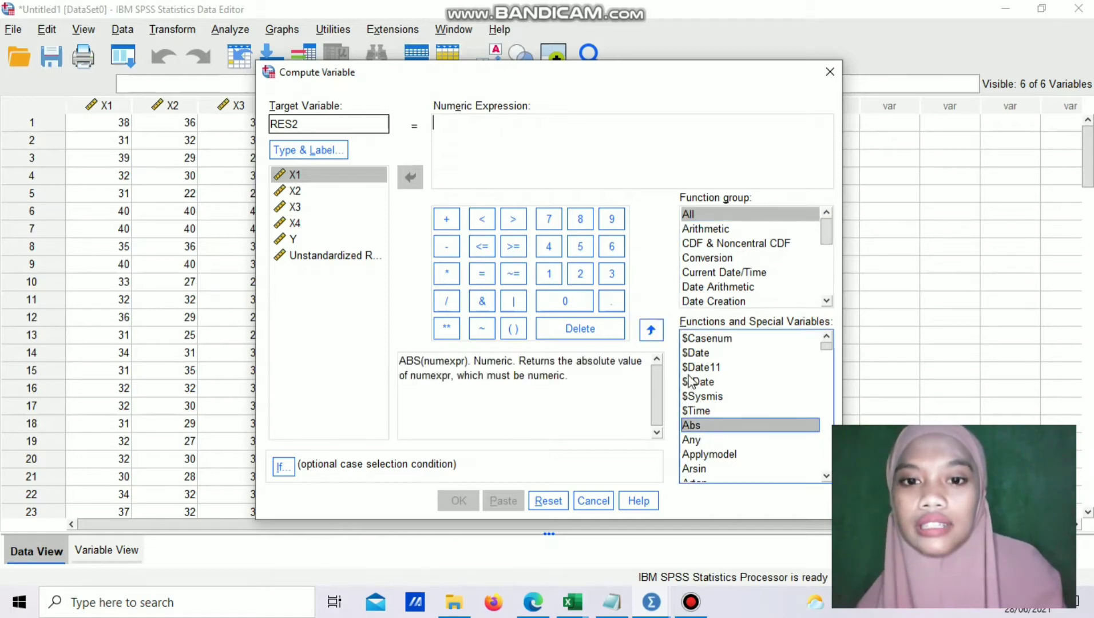
left_click(655, 333)
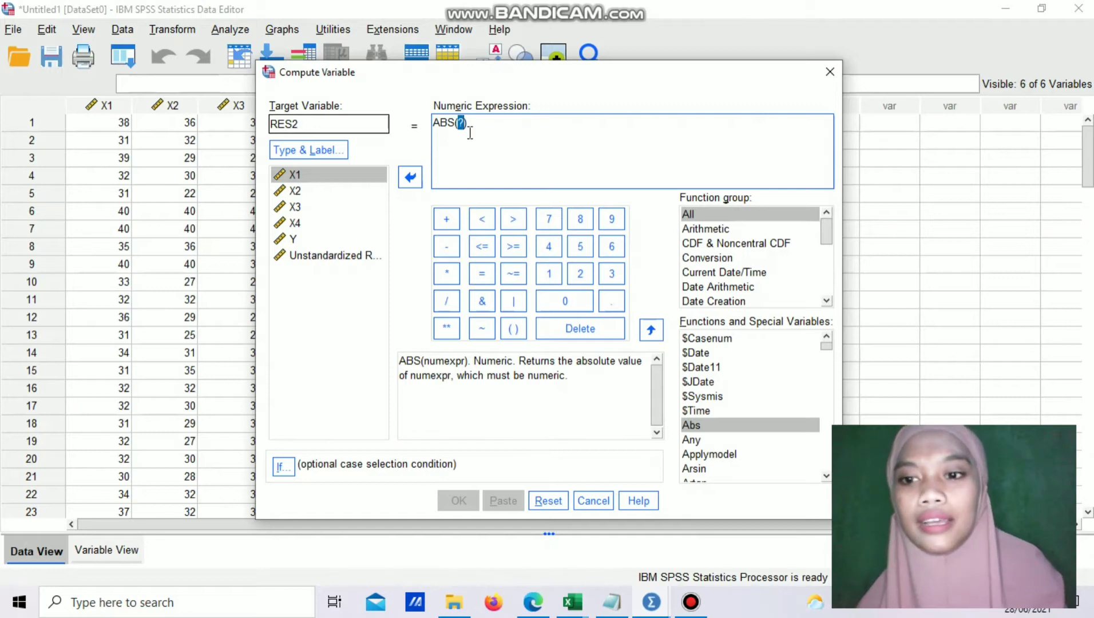
double_click(370, 255)
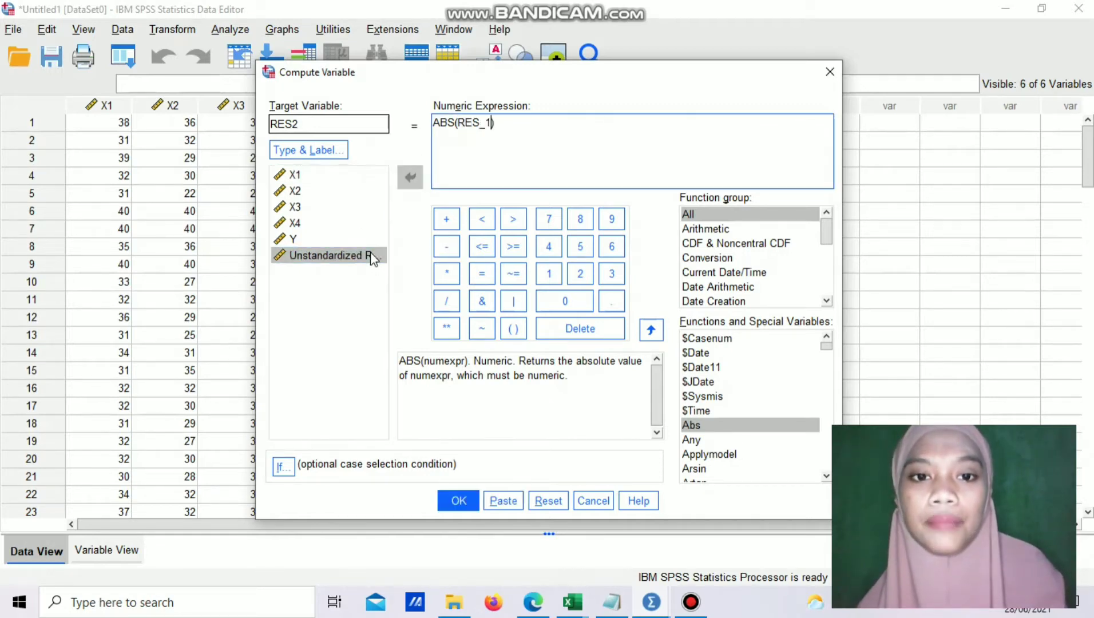
left_click(459, 501)
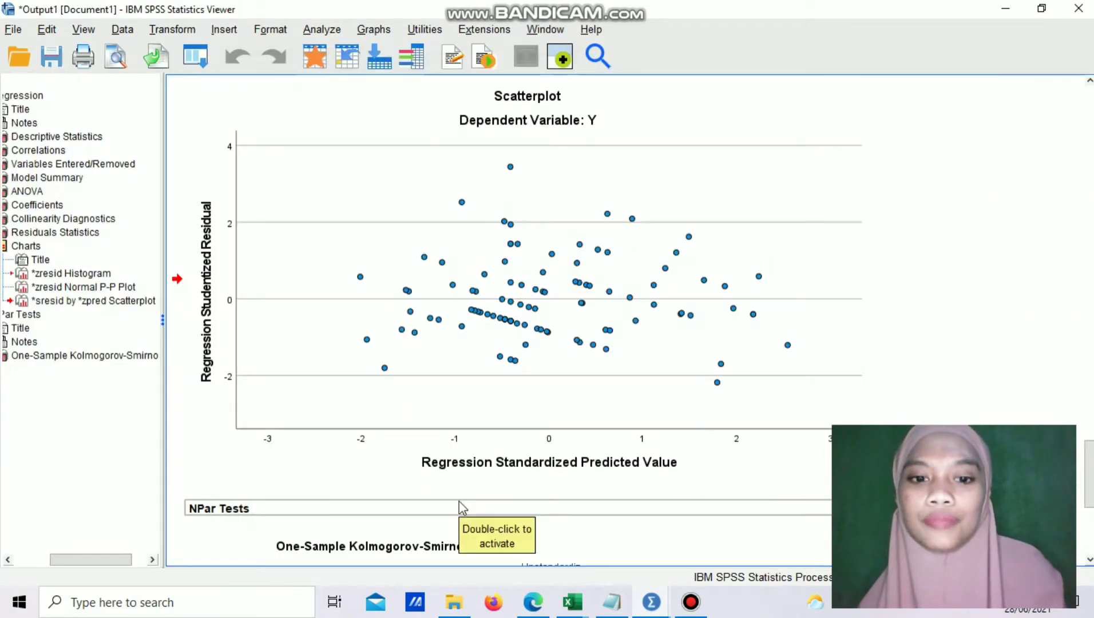
From the Data Editor, run a linear regression with RES2 replacing Y as the dependent variable and the existing X predictors kept.
mouse_move(653, 601)
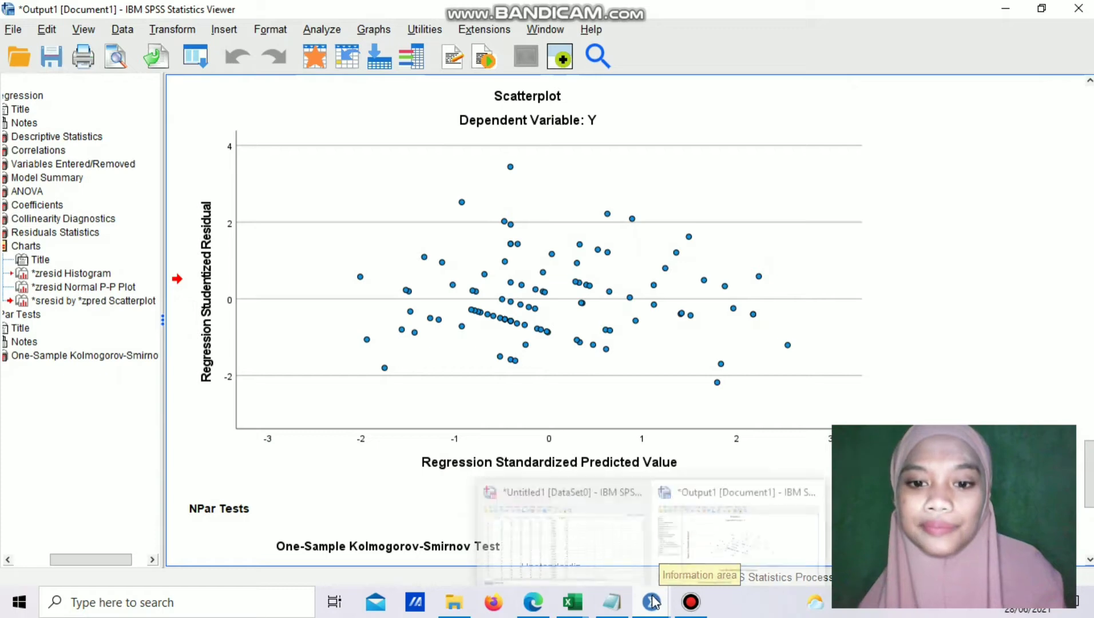
left_click(609, 525)
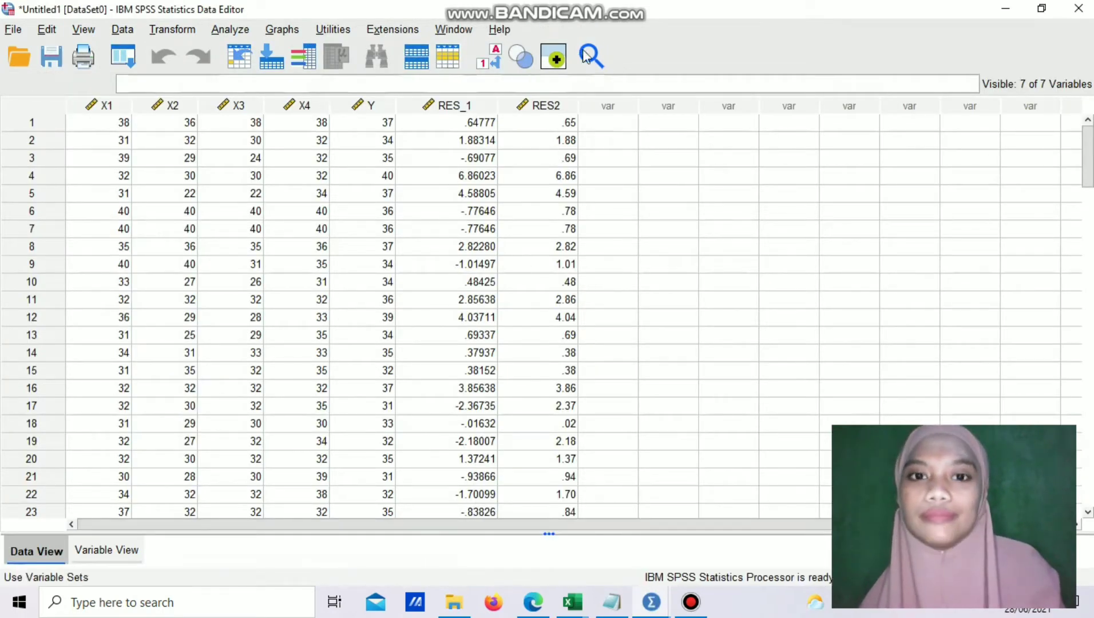
left_click(232, 30)
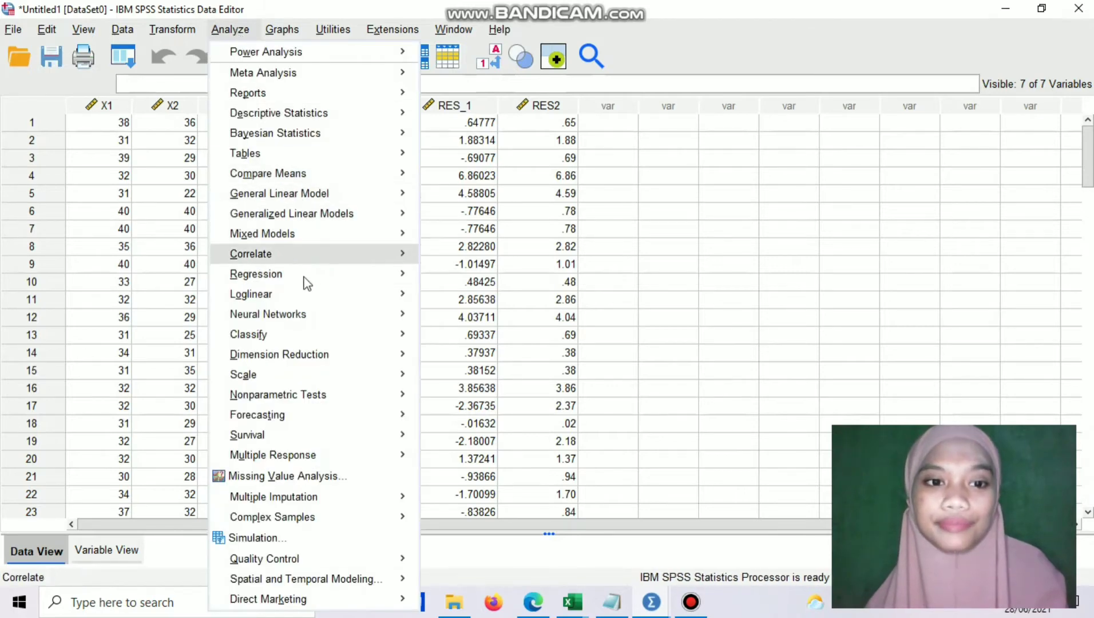
mouse_move(307, 287)
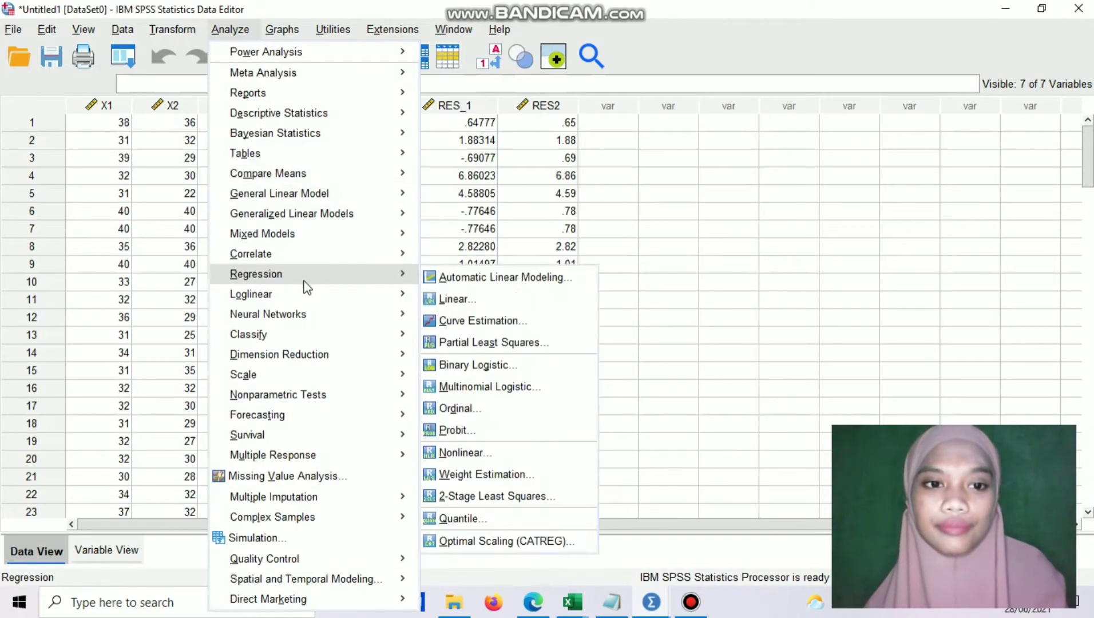
left_click(444, 299)
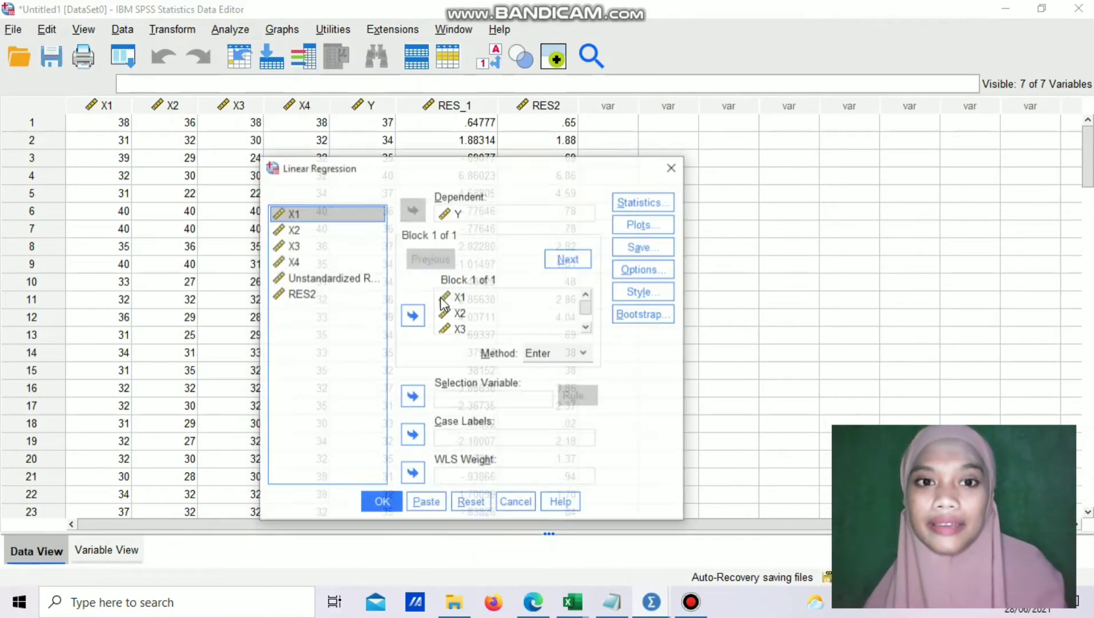
left_click(453, 213)
left_click(412, 210)
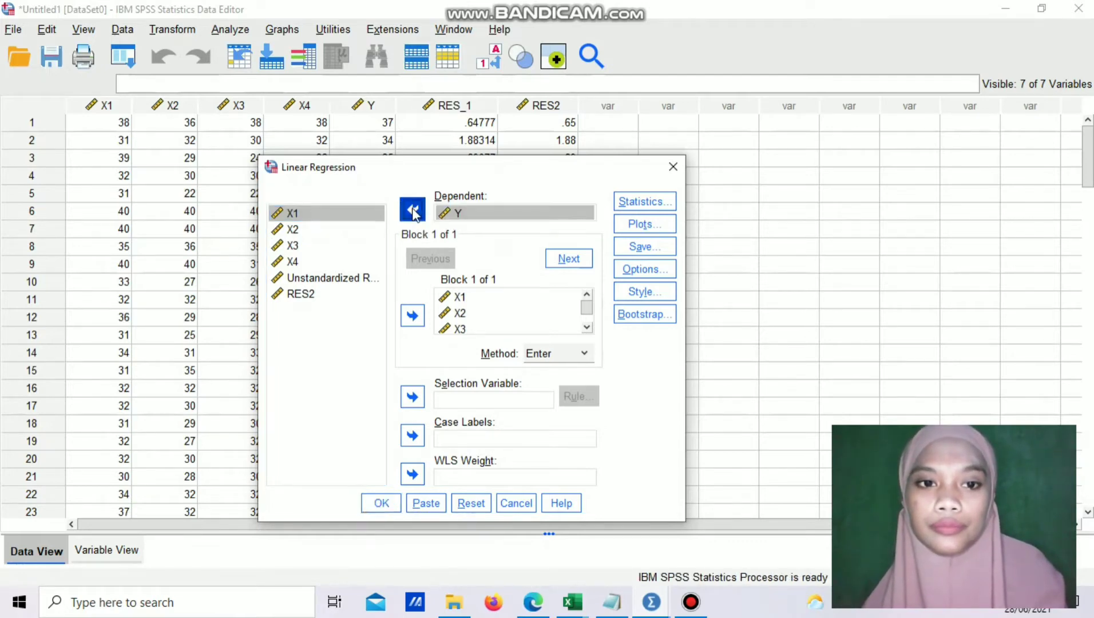
left_click(353, 309)
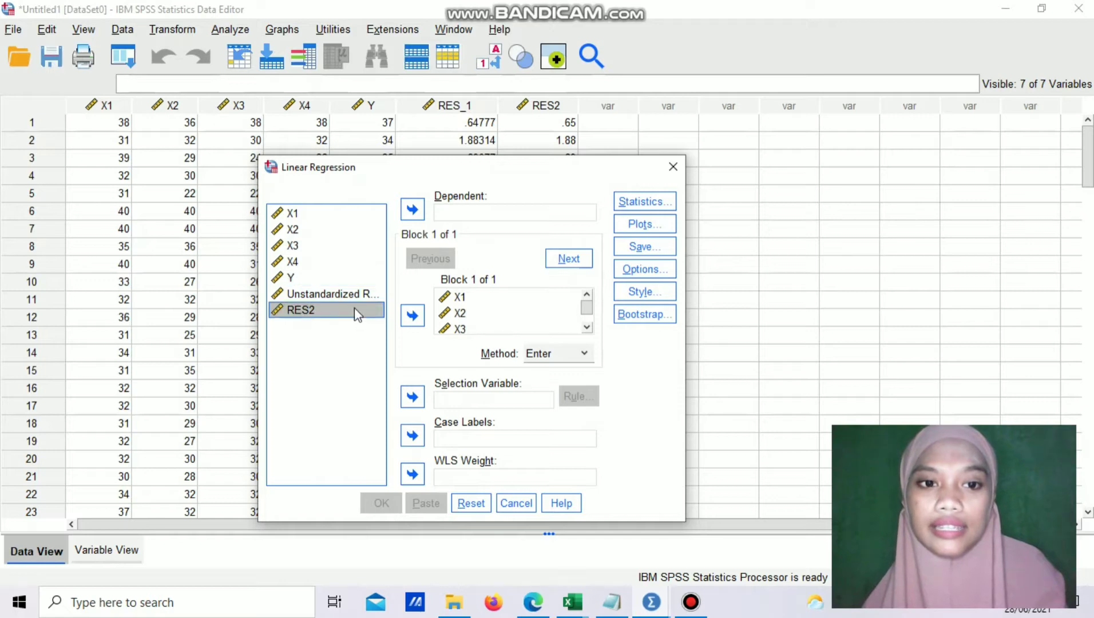
left_click(411, 211)
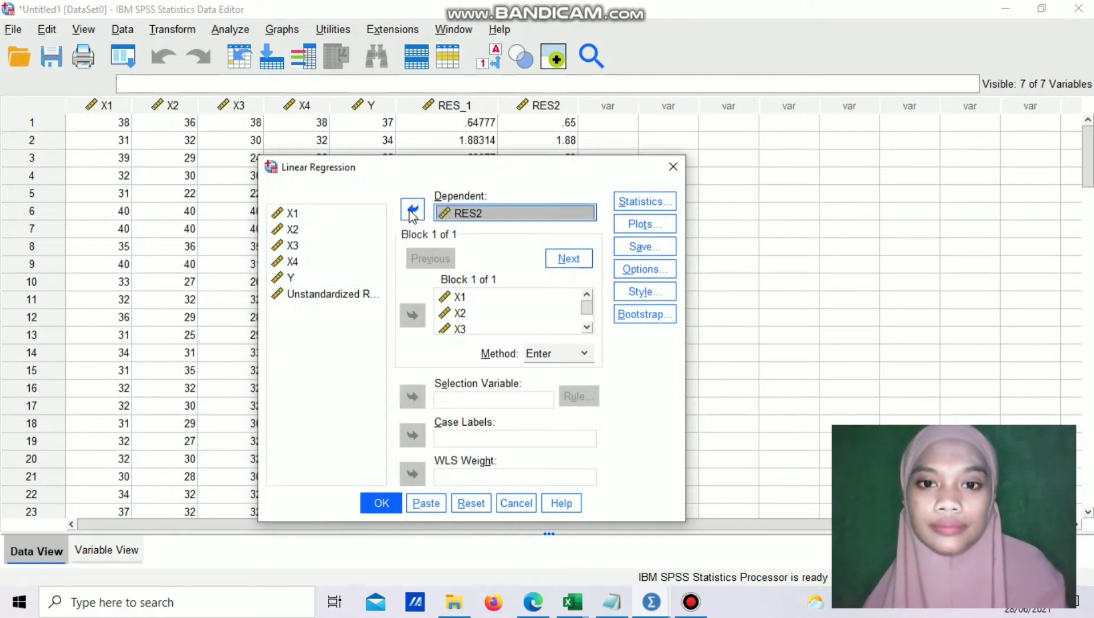
left_click(393, 501)
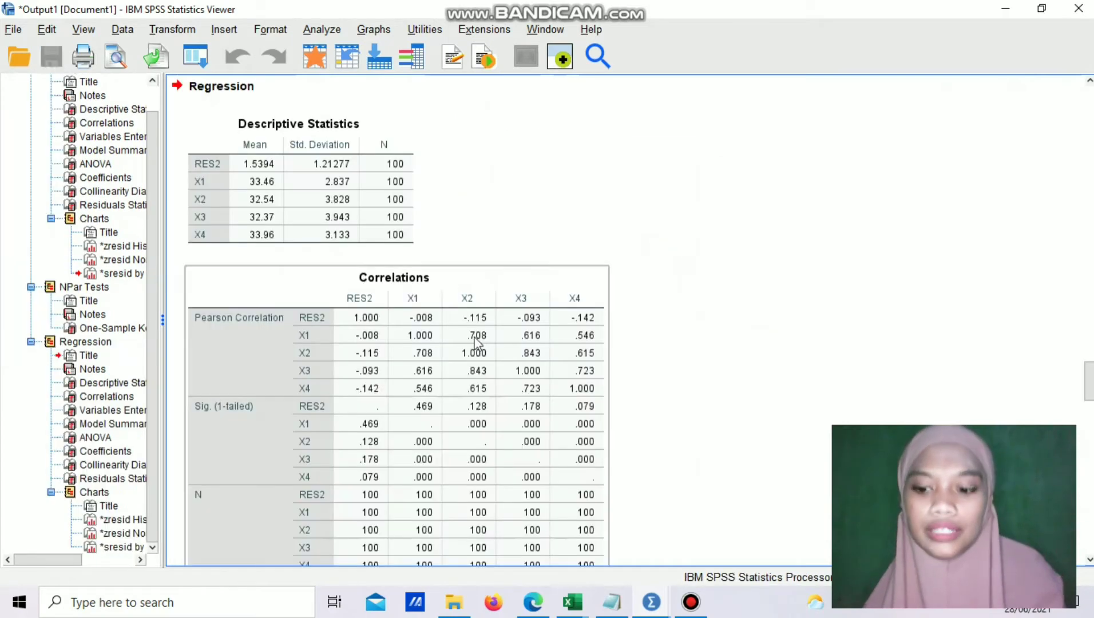
Examine the Sig. values of X1 to X4 in the Coefficients table of the new RES2 regression.
scroll(476, 342, "down", 5)
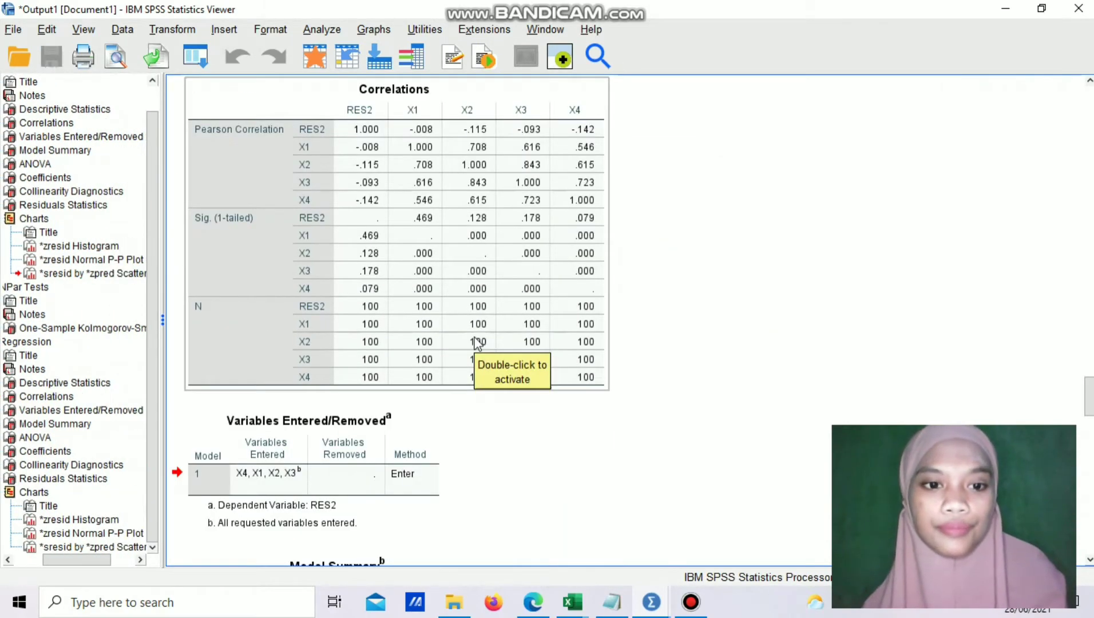
scroll(477, 342, "down", 5)
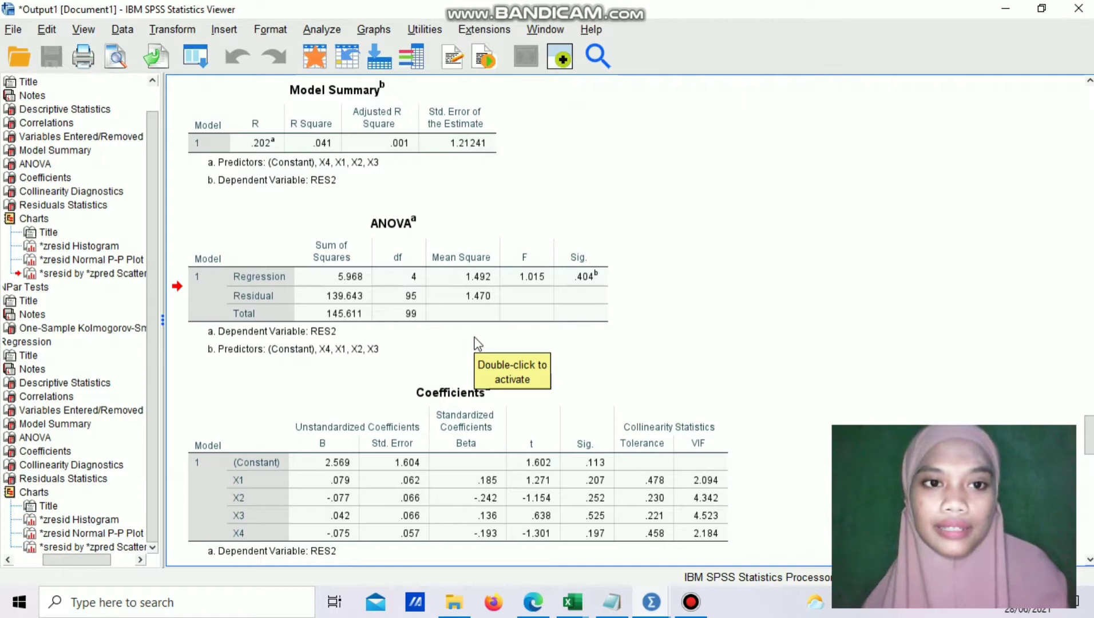
key("Down")
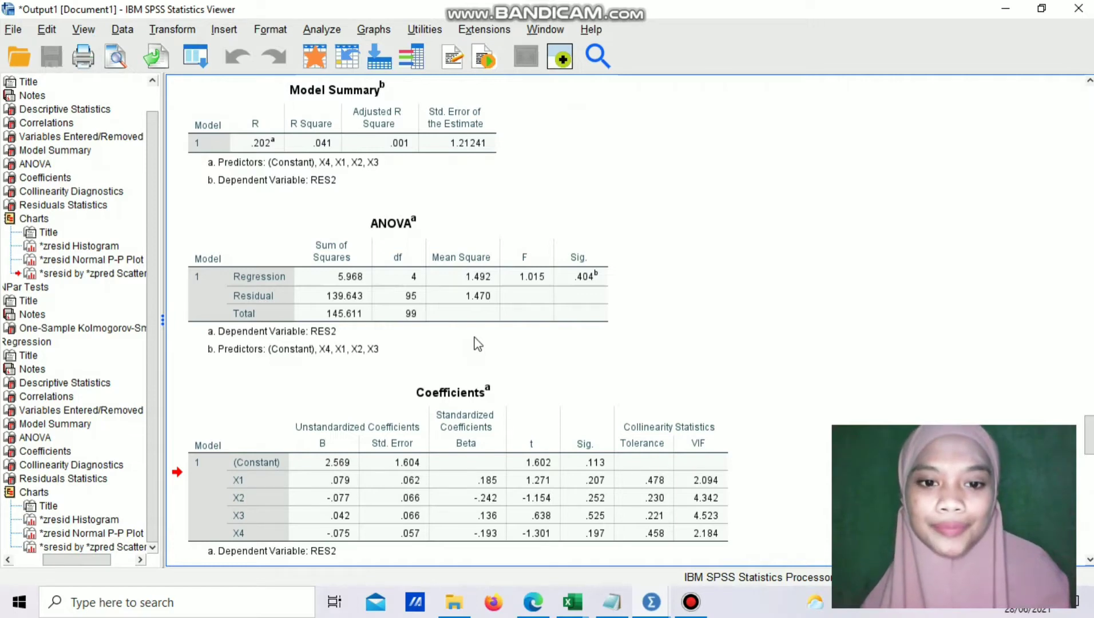
key("Down")
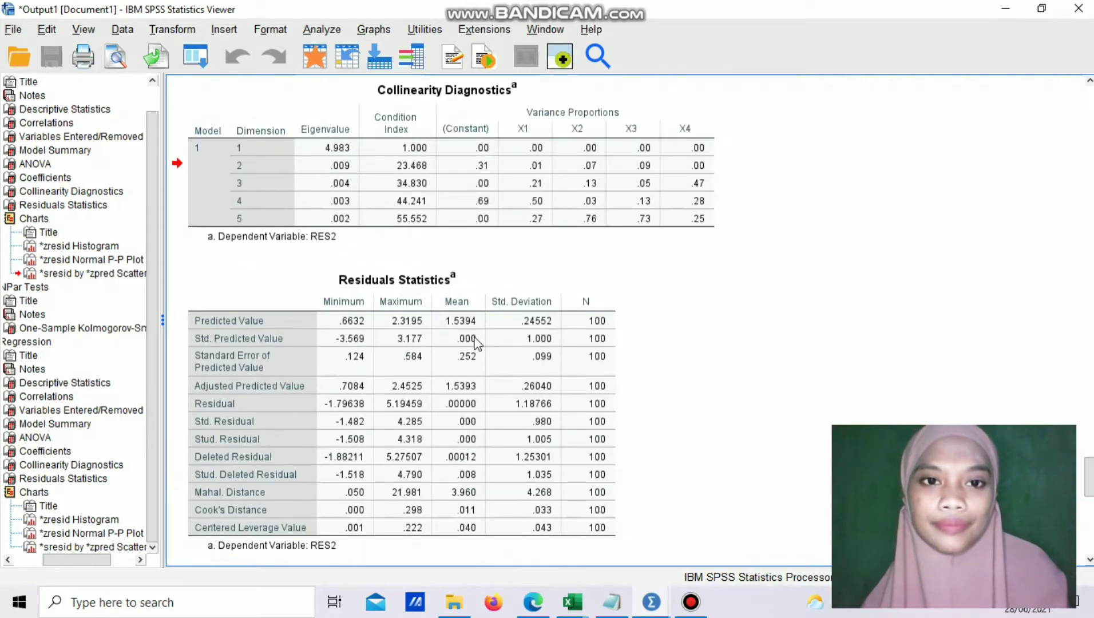
key("Up")
left_click(312, 217)
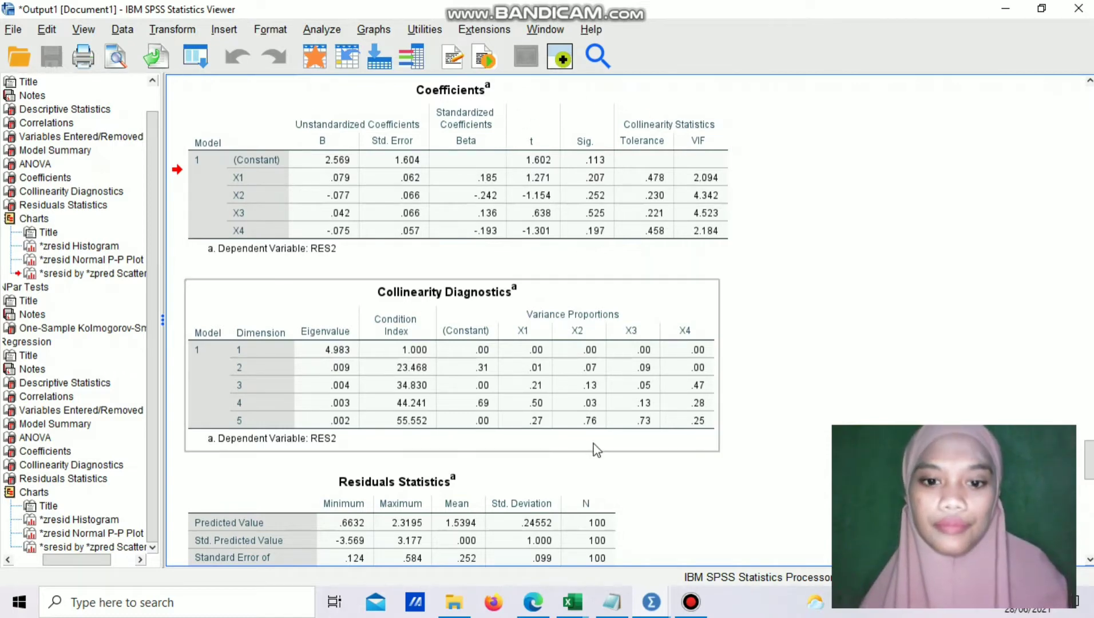
mouse_move(632, 605)
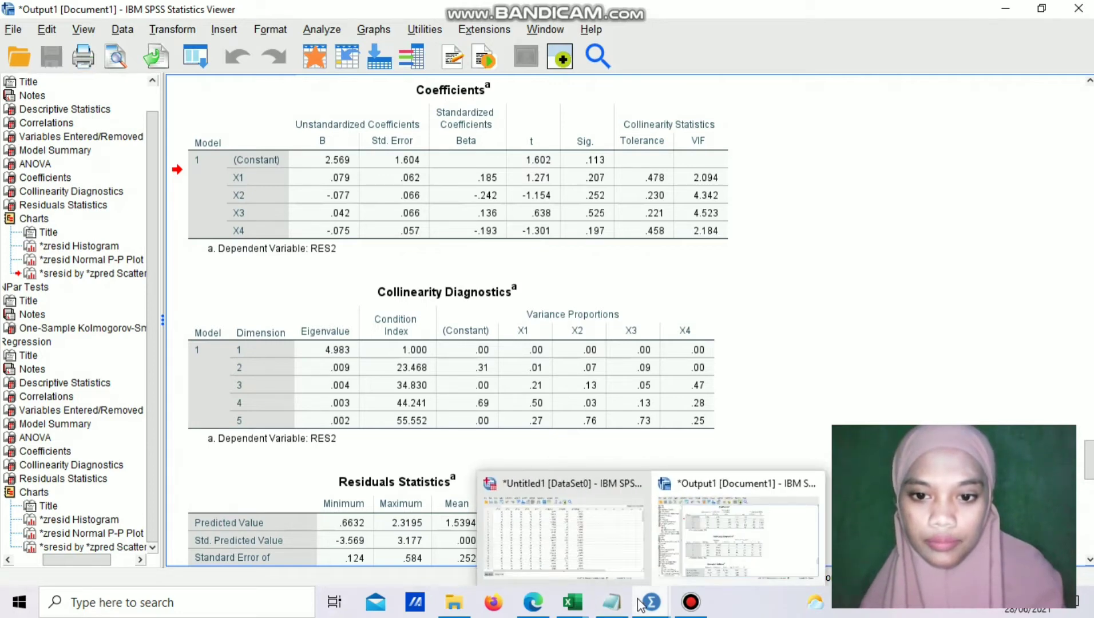
Switch to Notepad and note the criterion SIG > 0,05 below the UJI GLEJSER line.
mouse_move(593, 613)
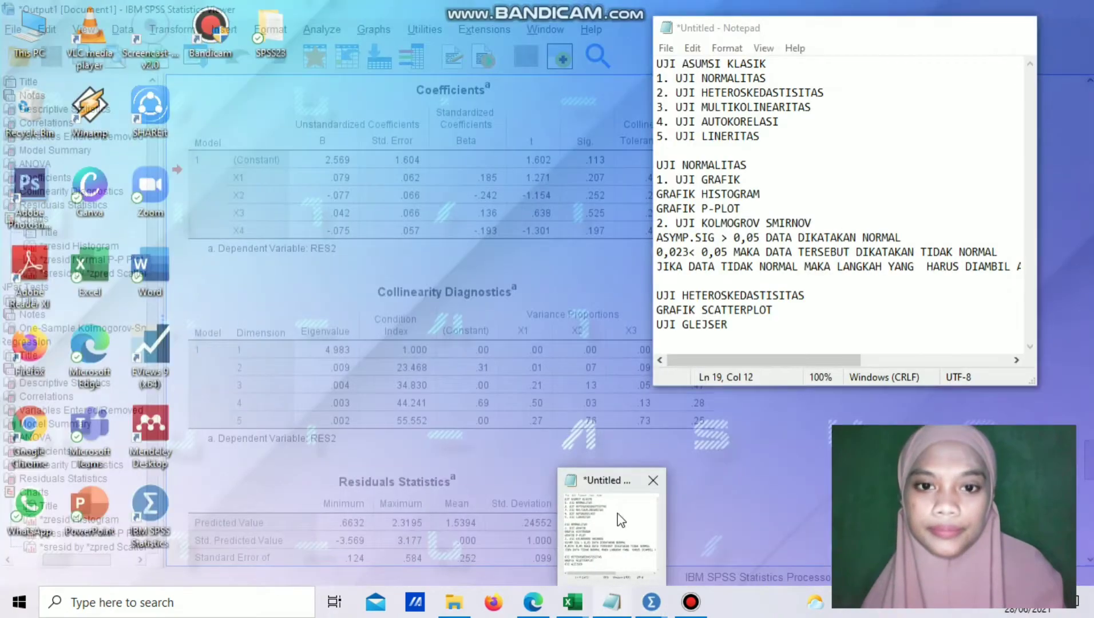
left_click(617, 514)
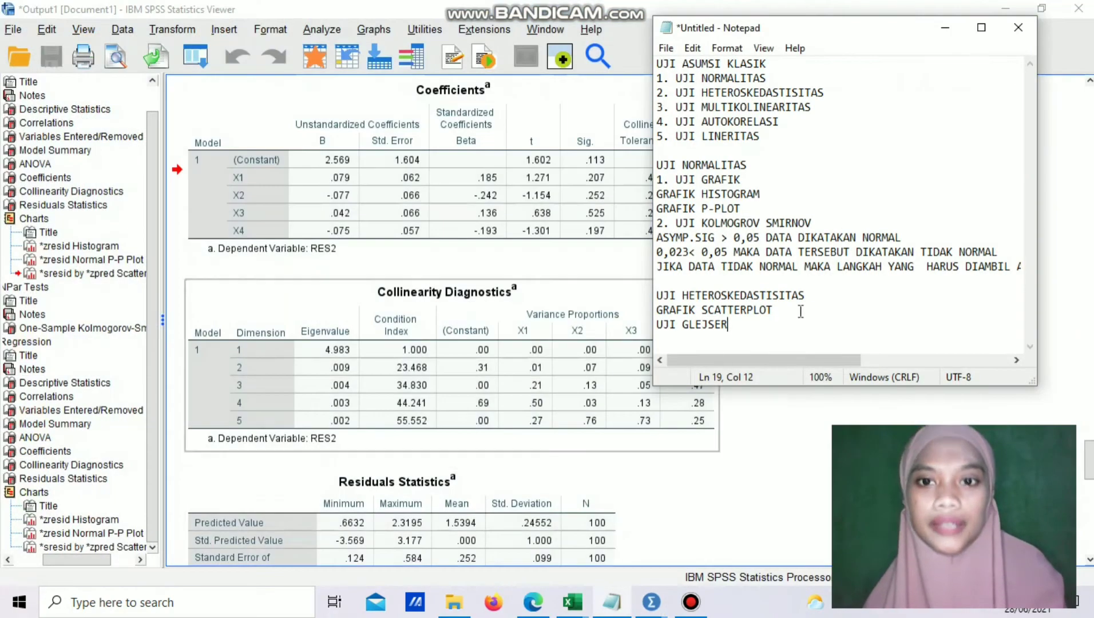
key("Return")
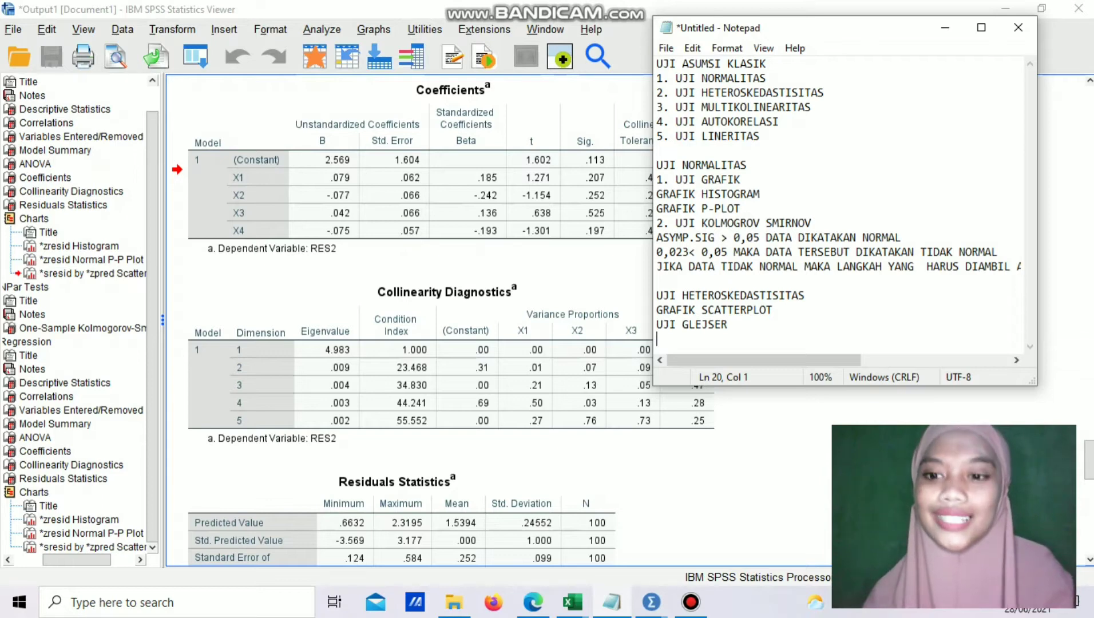
type("SI")
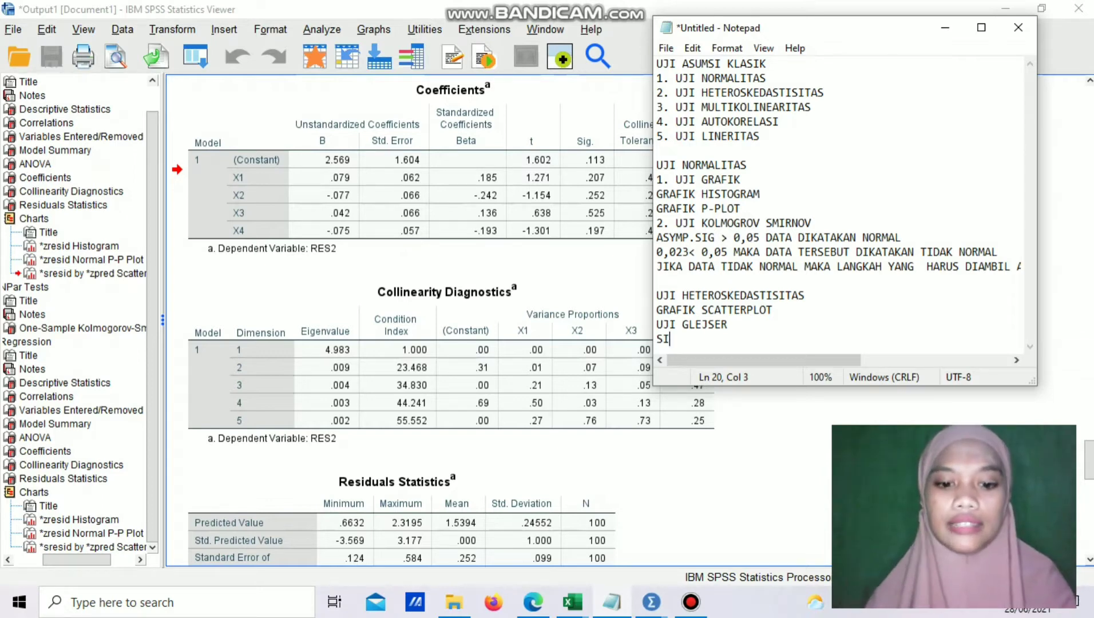
type("G > 0,005")
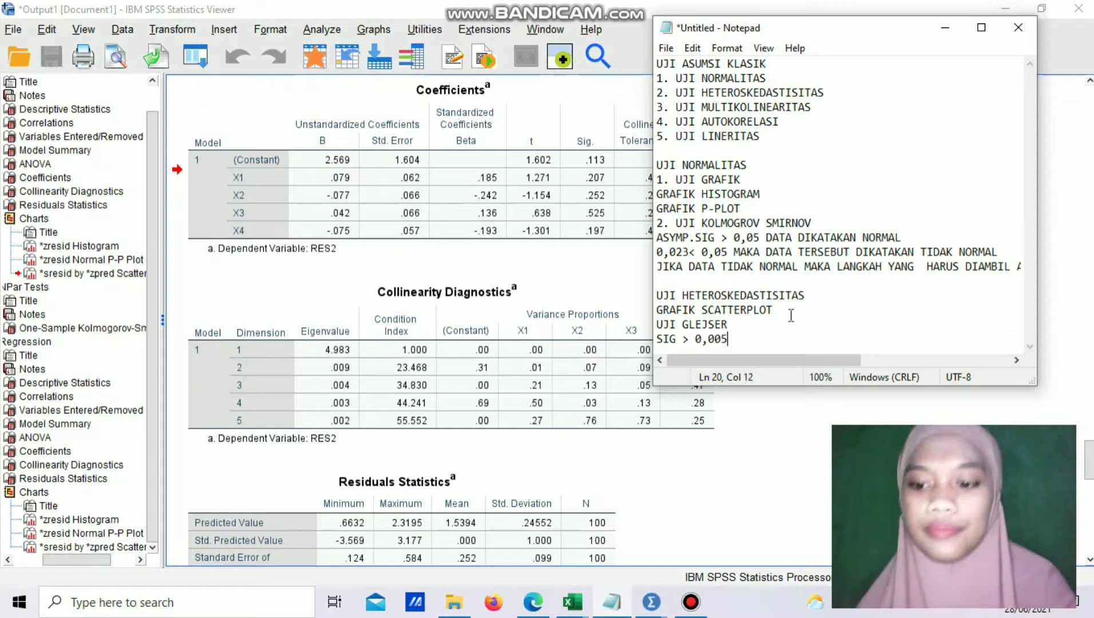
key("BackSpace")
key("BackSpace")
type("5")
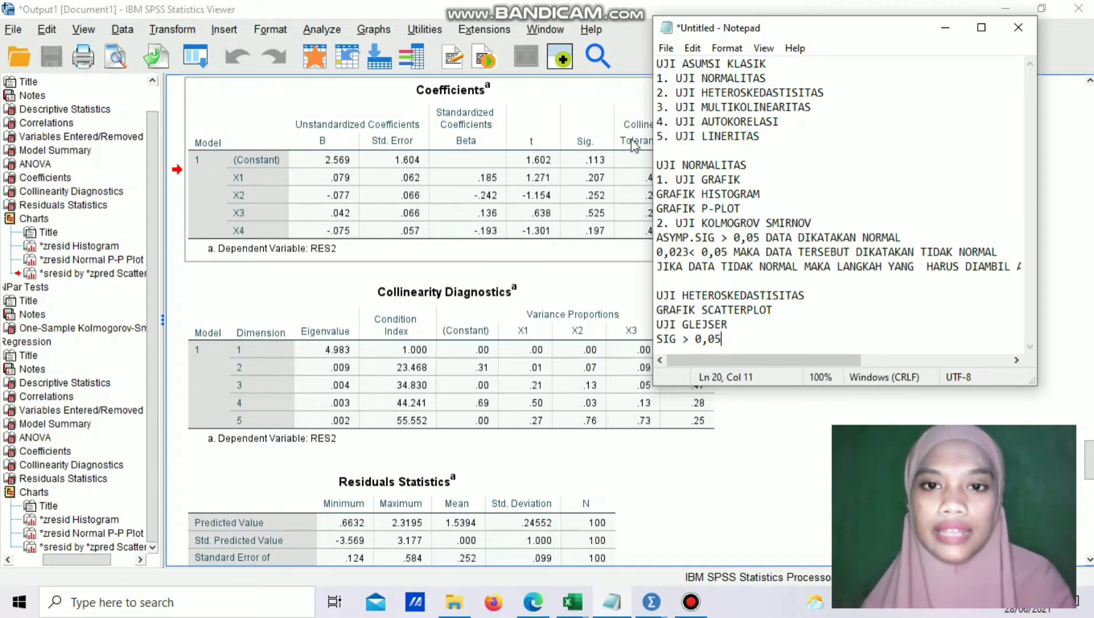
left_click(636, 144)
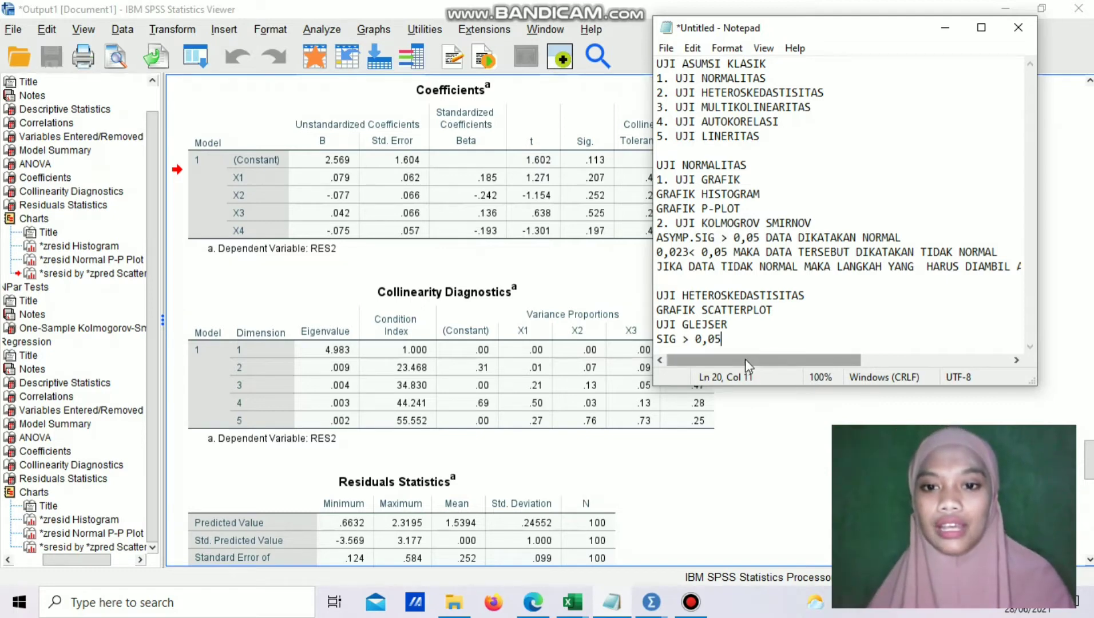
Add the heading UJI MULTIKOLINEARITAS to the notes, one blank line below the Glejser criterion.
key("Return")
key("Return")
key("Return")
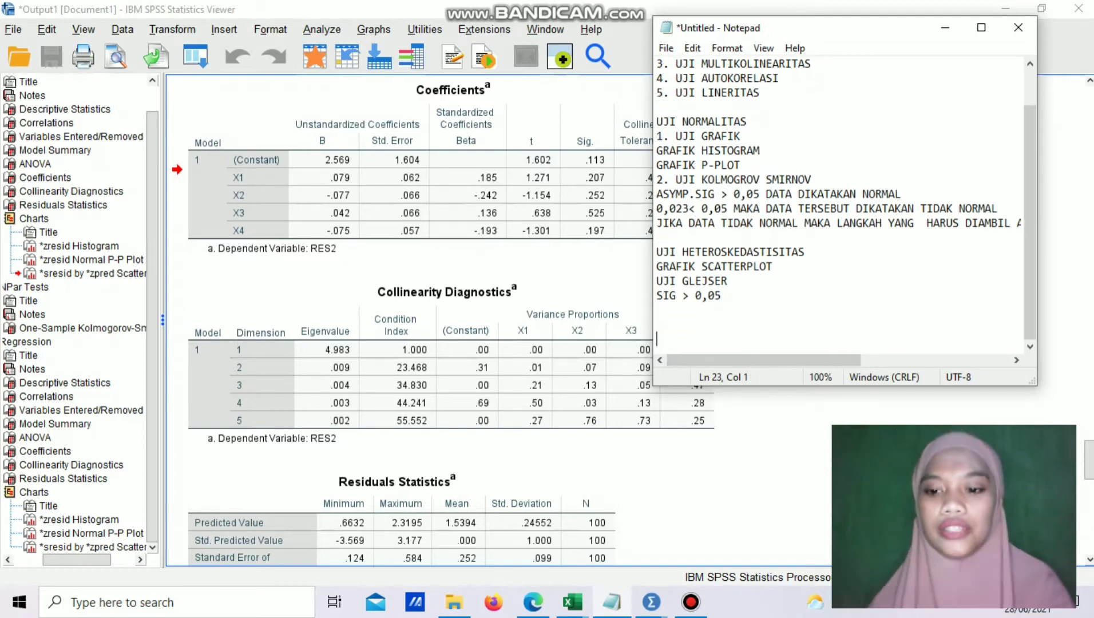
key("BackSpace")
type("UJI ")
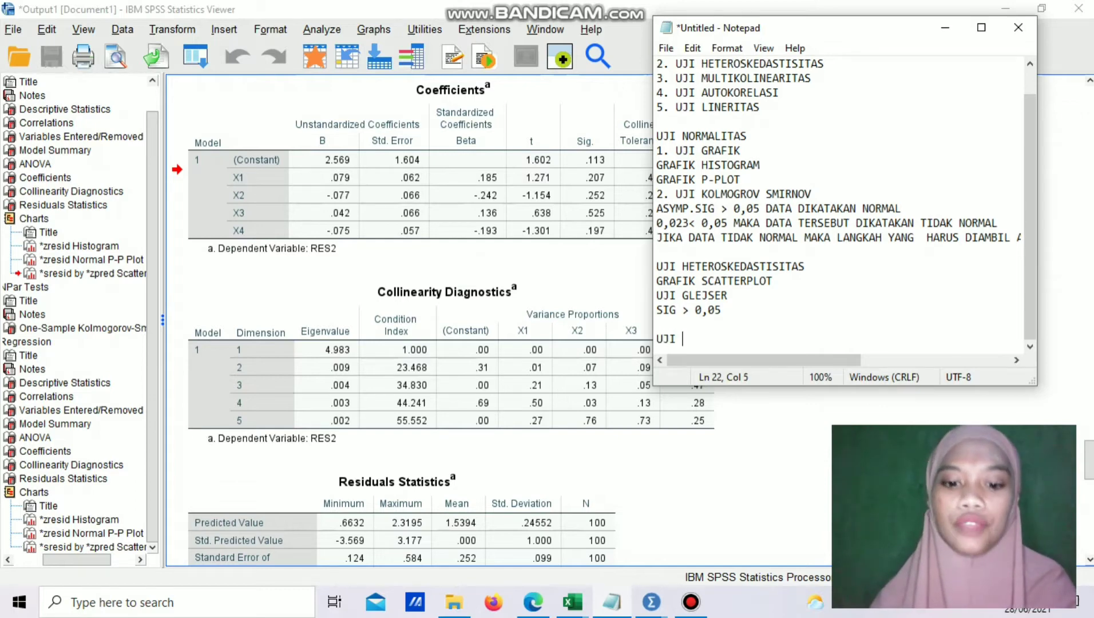
type("MULTIKOLI")
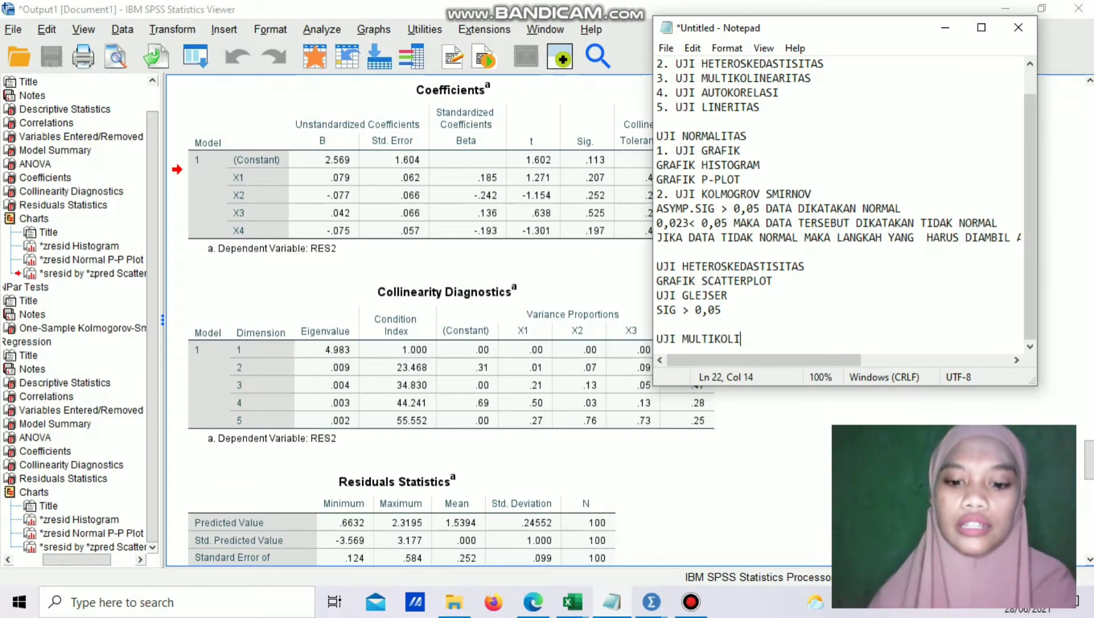
type("NEARITAS")
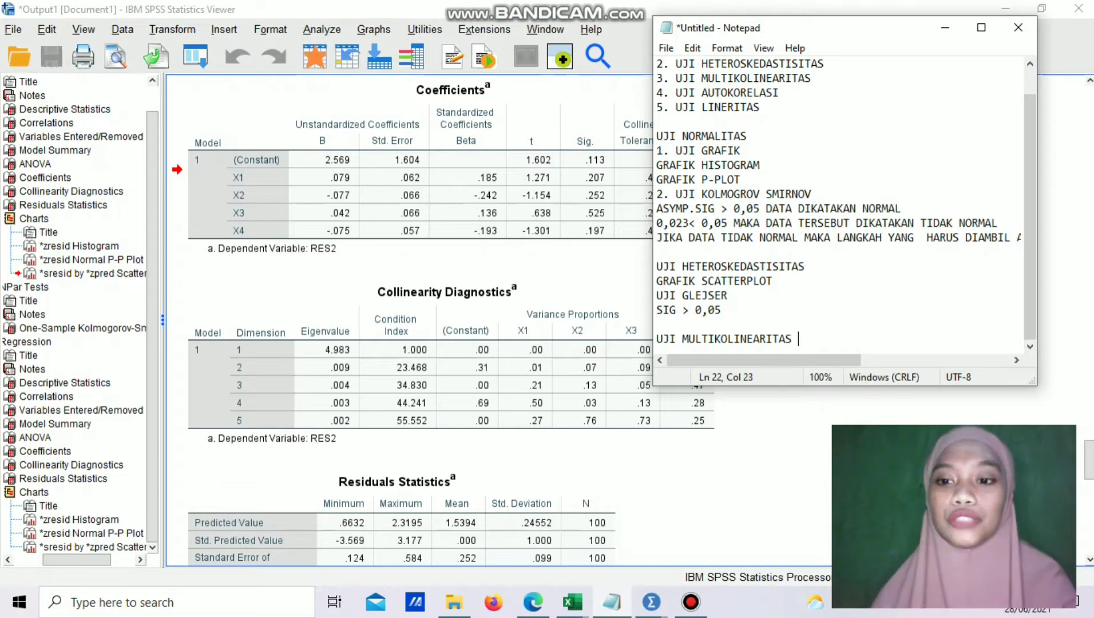
key("Return")
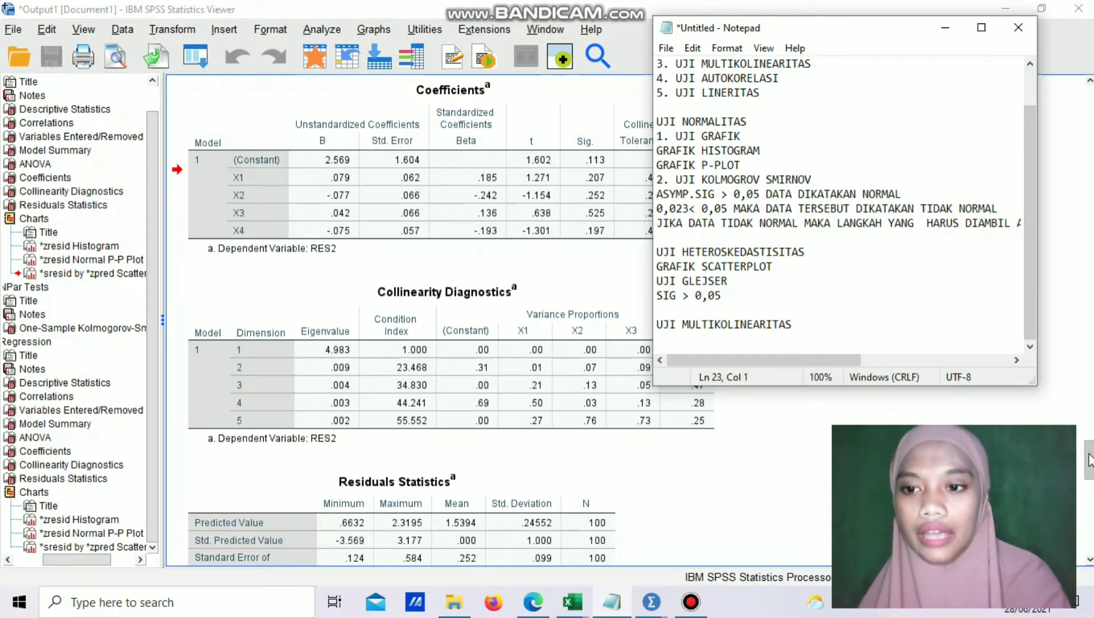
Return to the Coefficients table for dependent variable Y in the SPSS output and move the Notepad window clear of its Collinearity Statistics columns.
mouse_move(1089, 458)
left_mouse_down()
mouse_move(1089, 432)
mouse_move(1090, 446)
left_mouse_up()
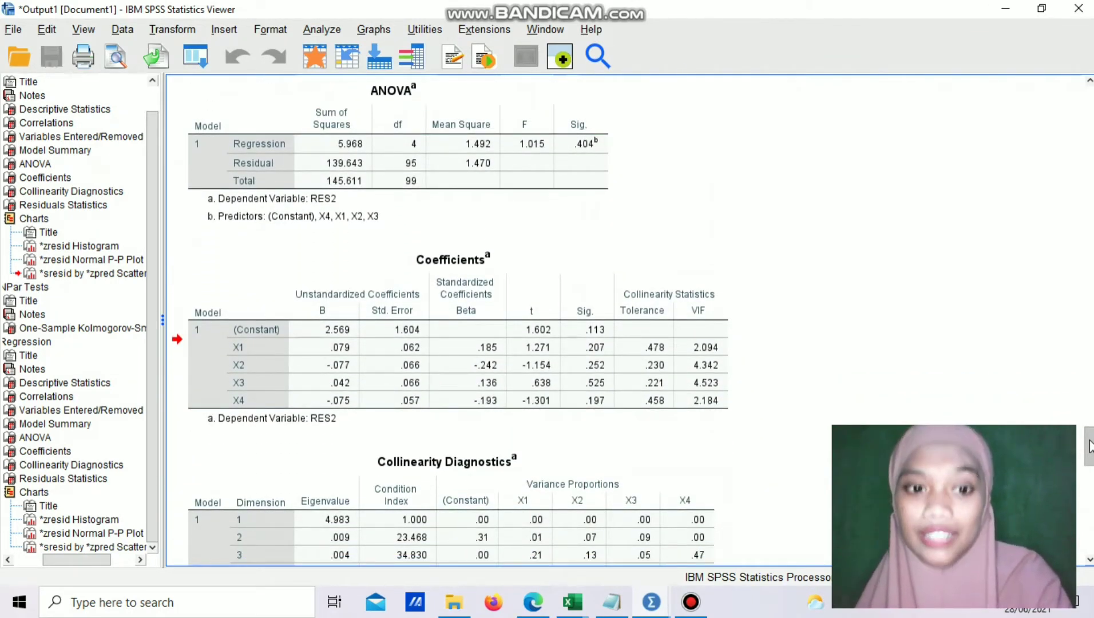
left_click(625, 379)
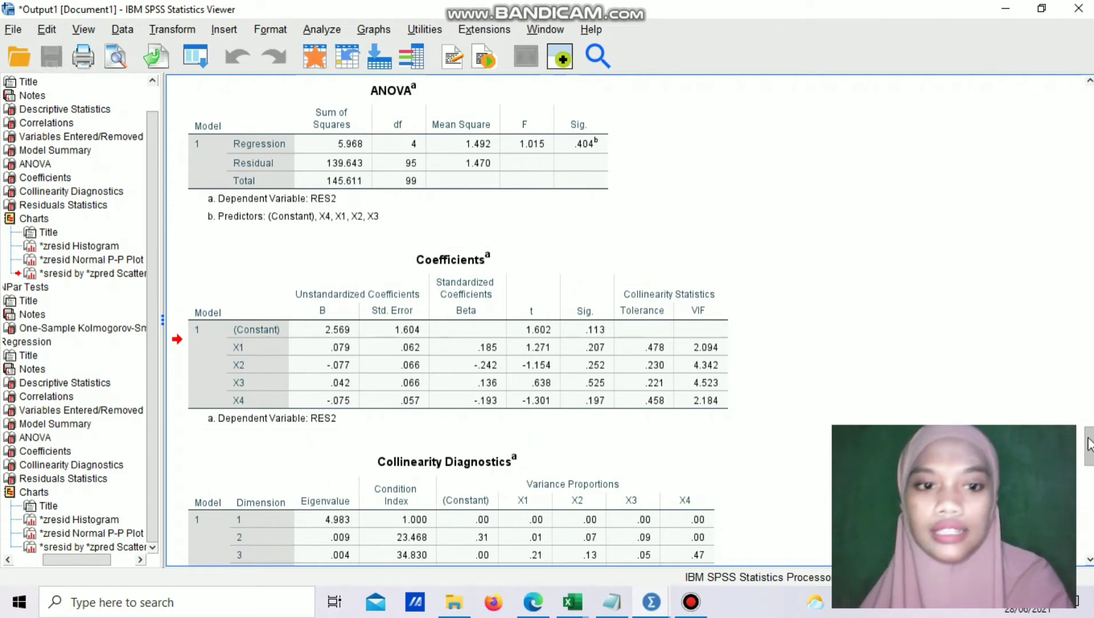
left_click_drag(1089, 445, 1089, 182)
left_click(458, 214)
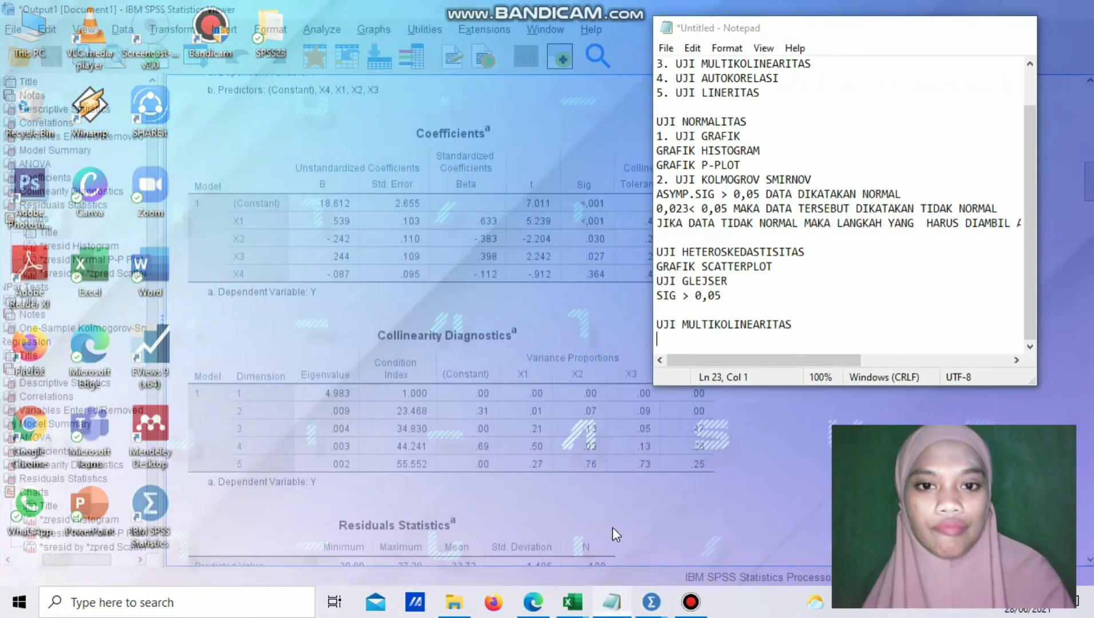
left_click(612, 528)
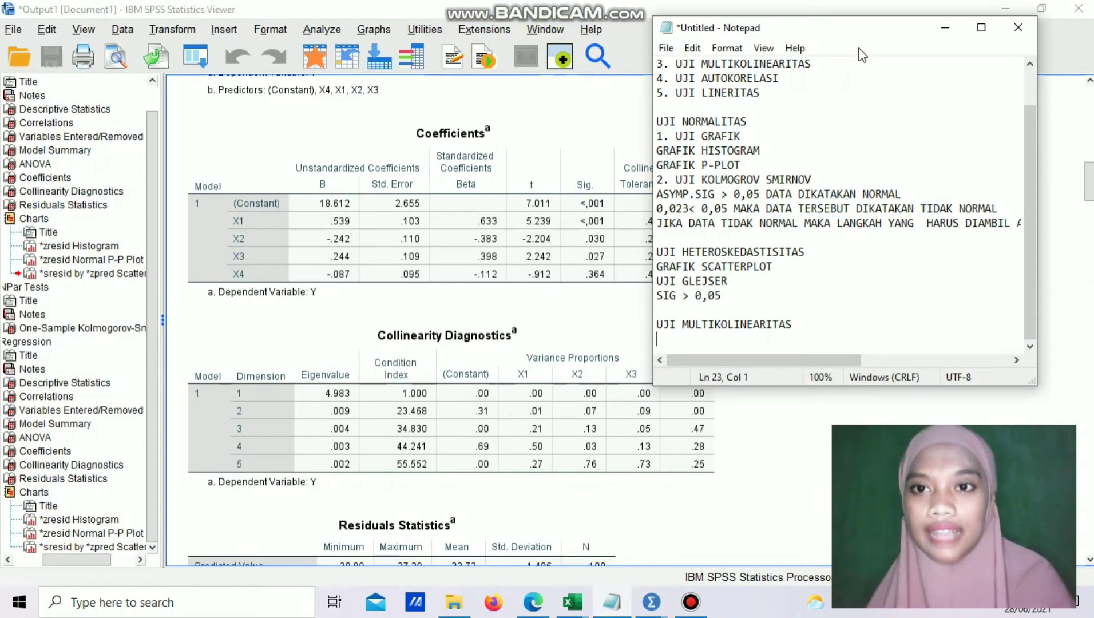
left_click_drag(859, 37, 316, 12)
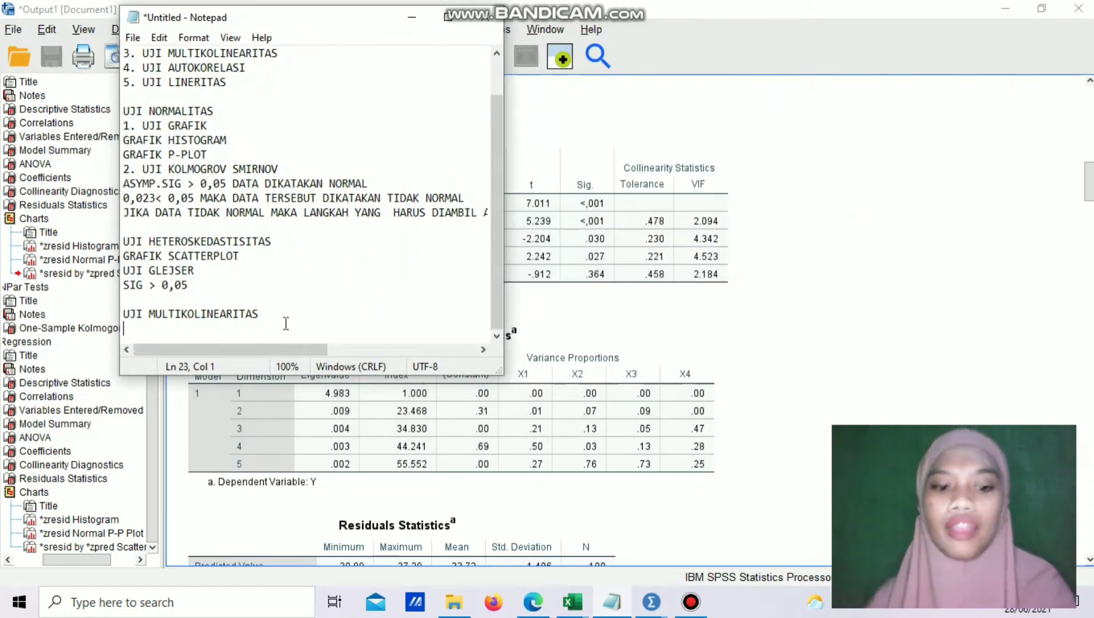
Write the criterion NILAI STATISTICS VIF KURANG DARI 10 below the multicollinearity heading.
type("NILAI ")
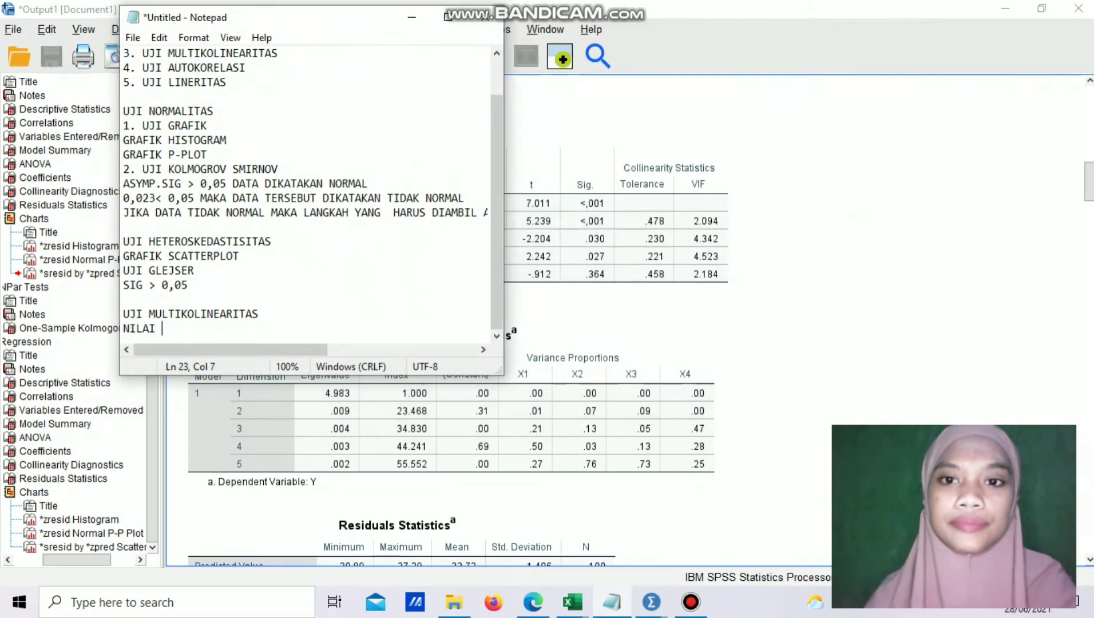
type("STATIS")
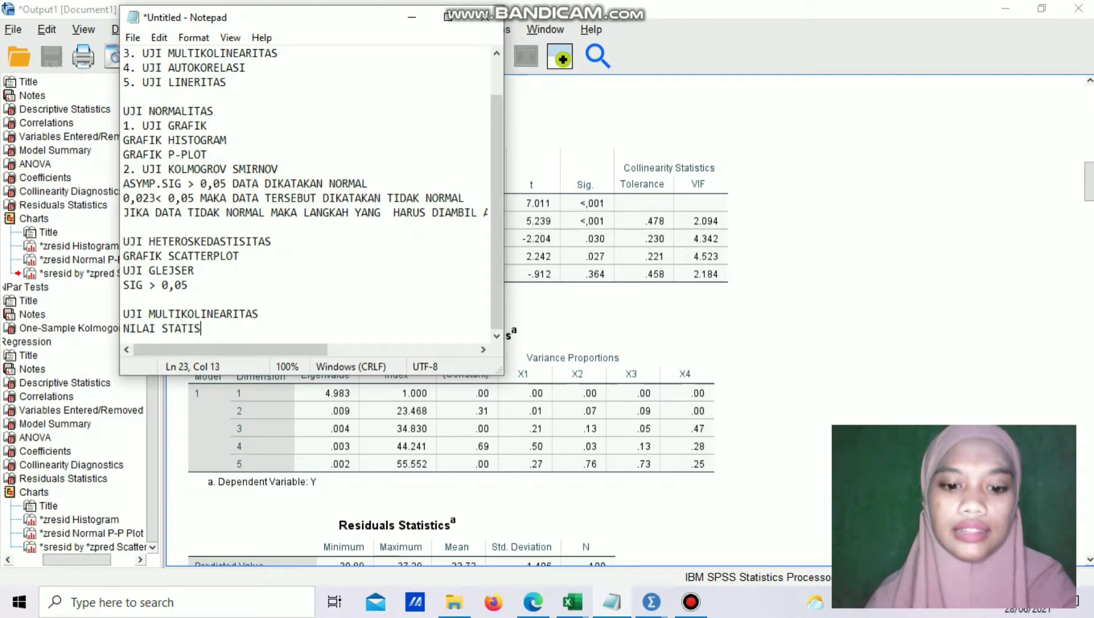
type("TICS VIF ")
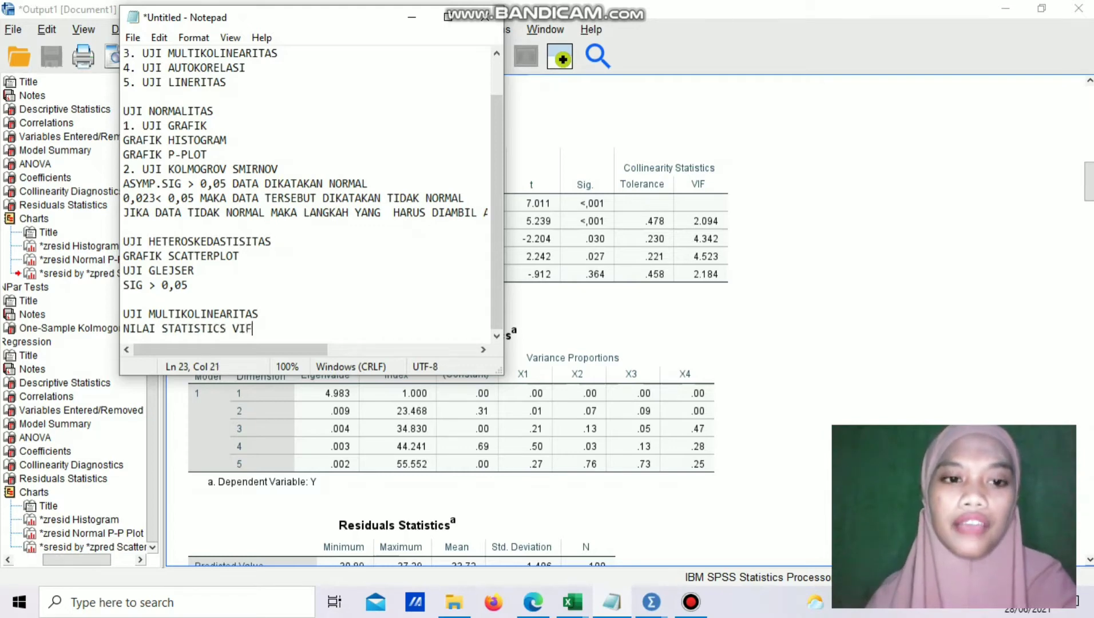
type("KURAN")
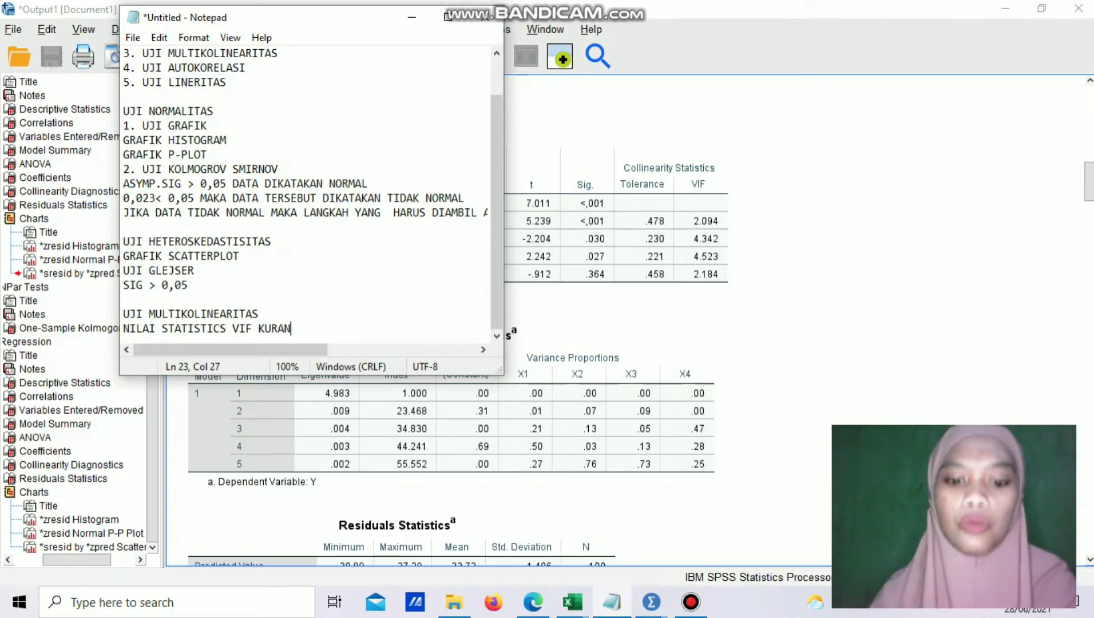
type("G DARI 10")
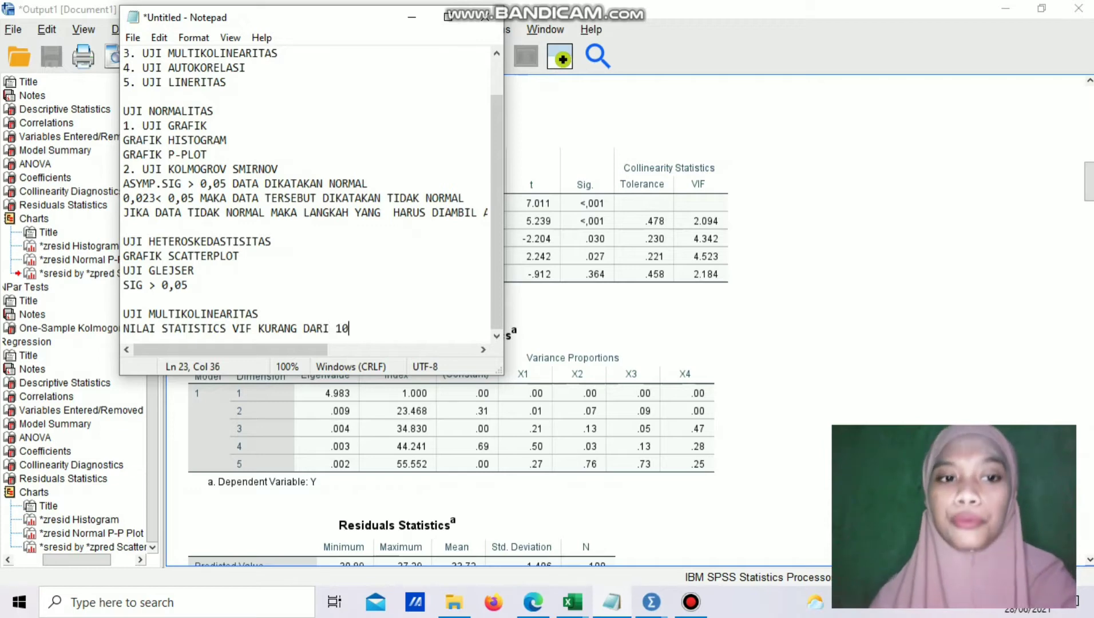
Add the criterion NILAI COLLINEARITY LEBIH DARI 0,01 on the line below the VIF criterion.
key("Return")
type("NILA")
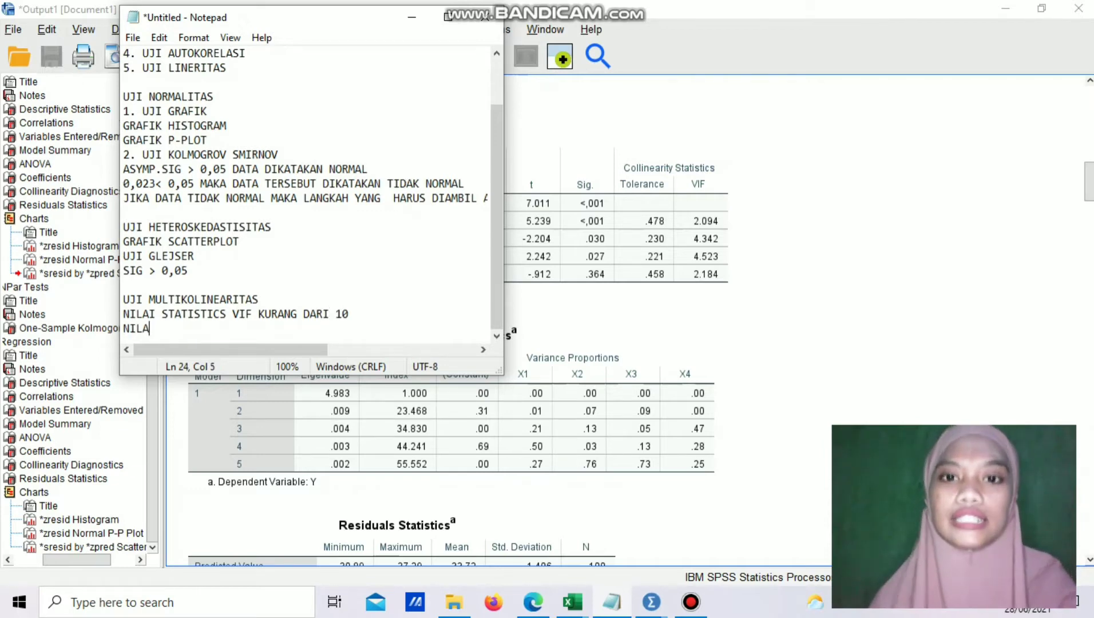
type("I COL")
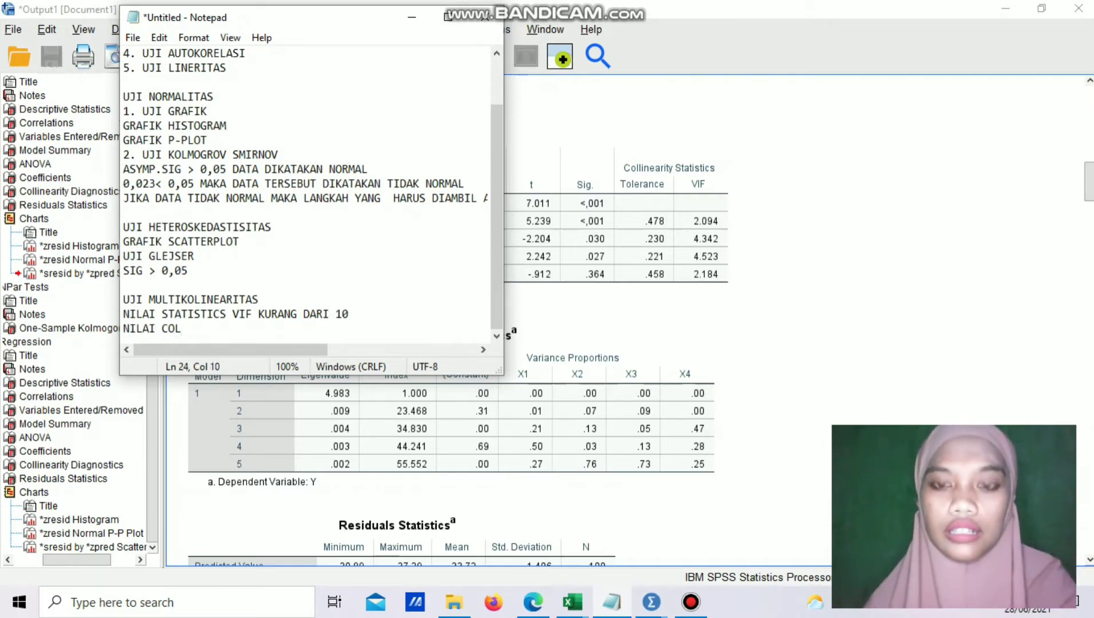
type("LINEAR")
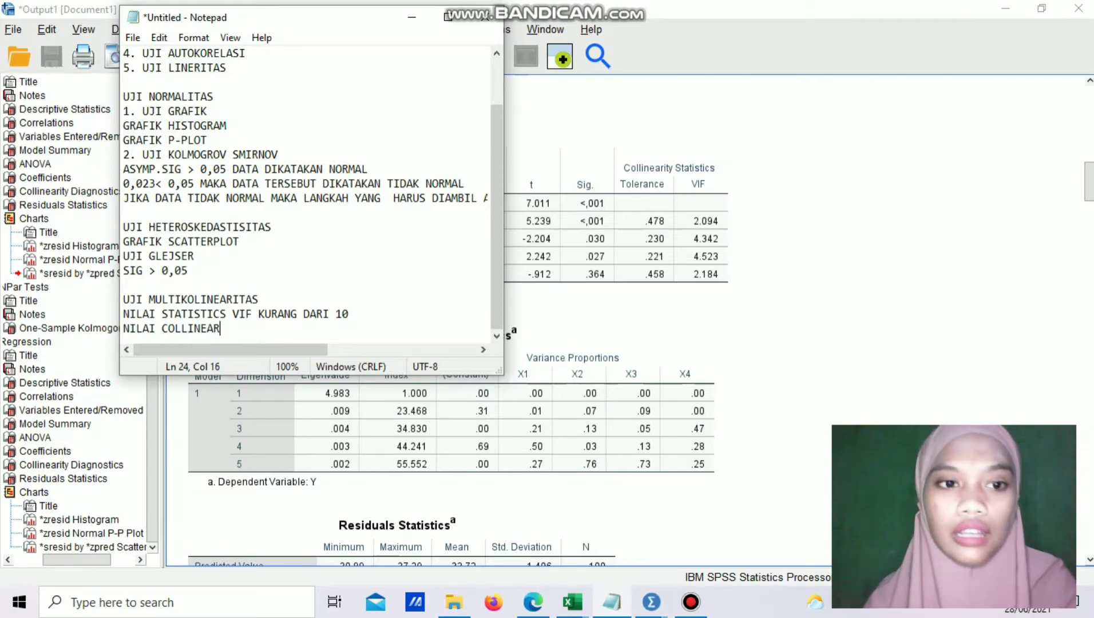
key("BackSpace")
type("RITY")
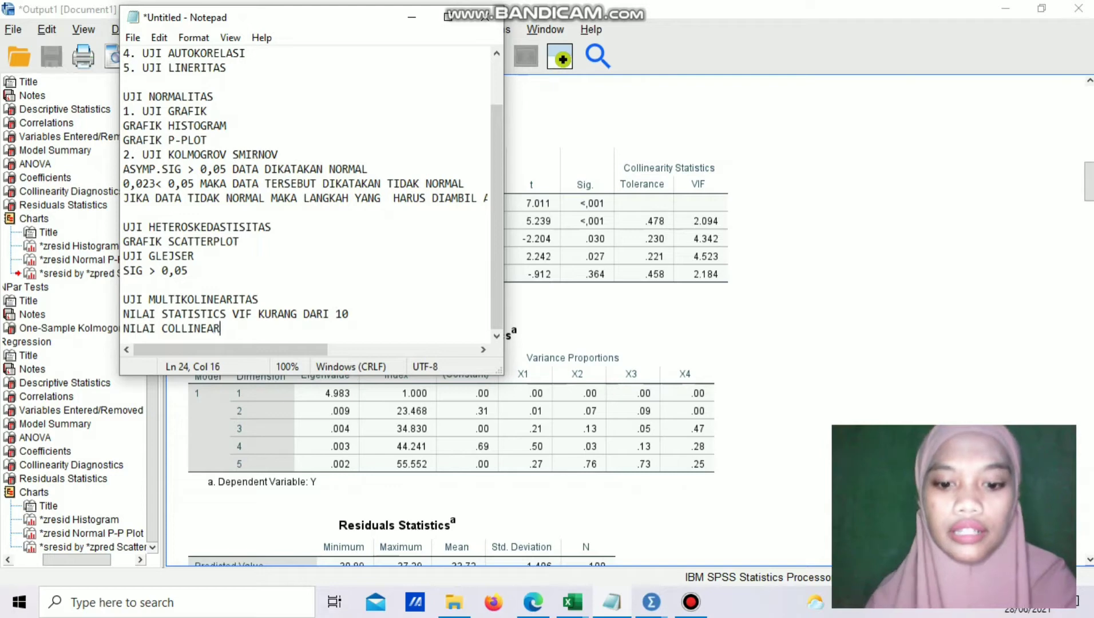
type(" LEB")
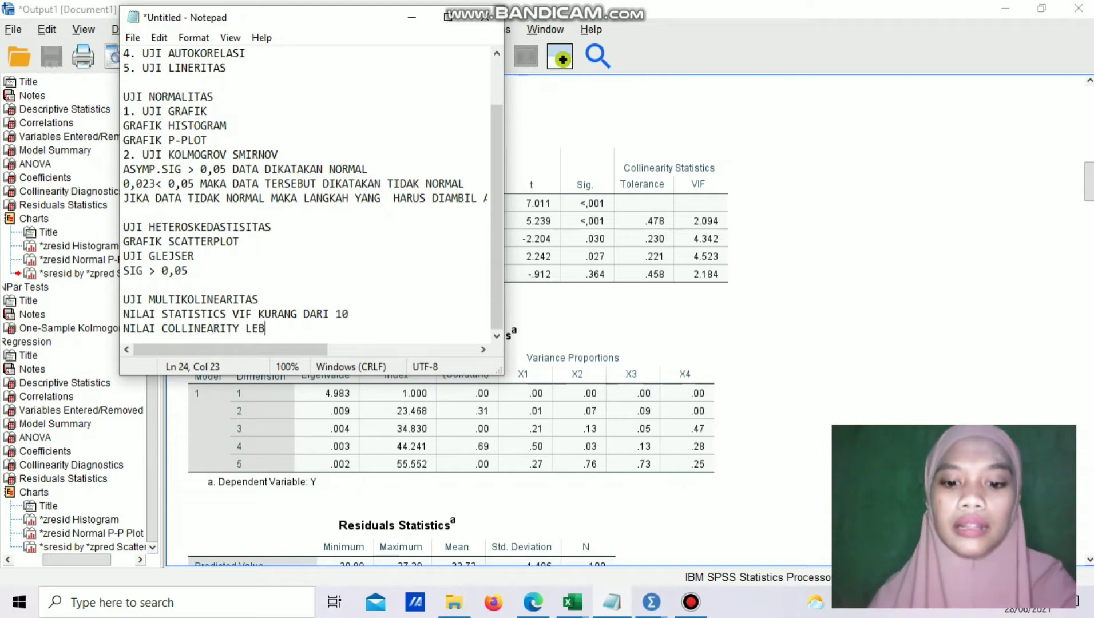
type("IH DARI 0")
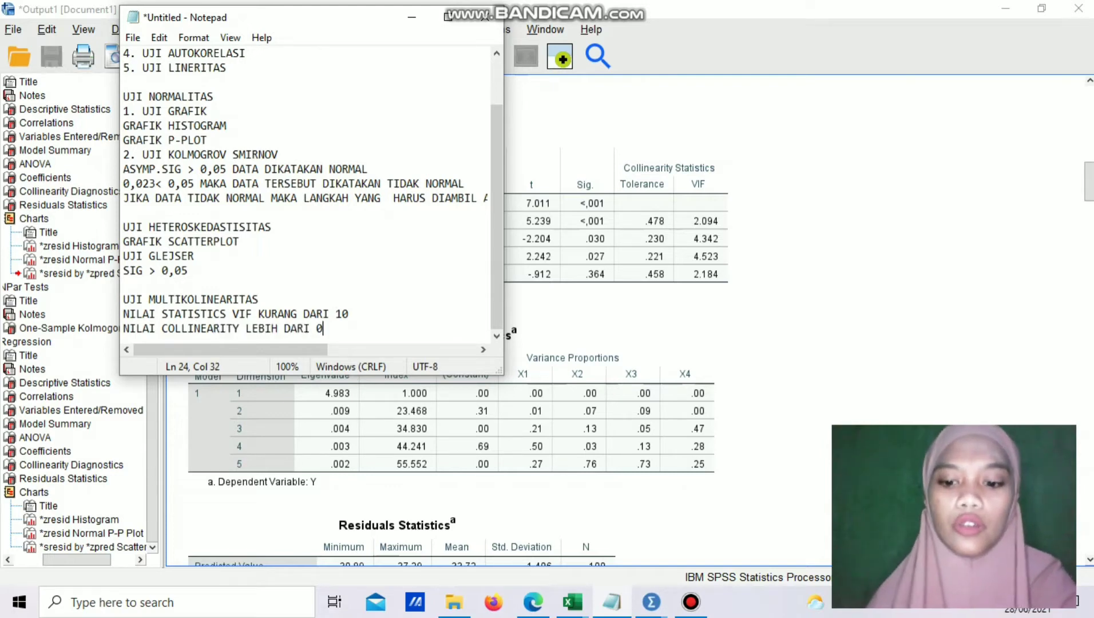
type(",01")
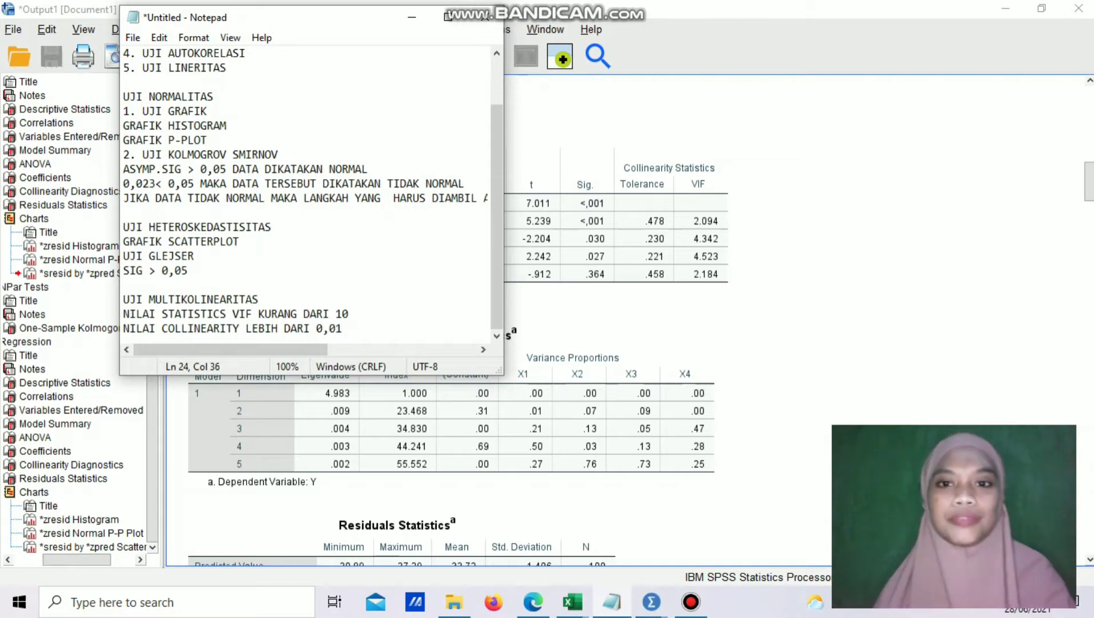
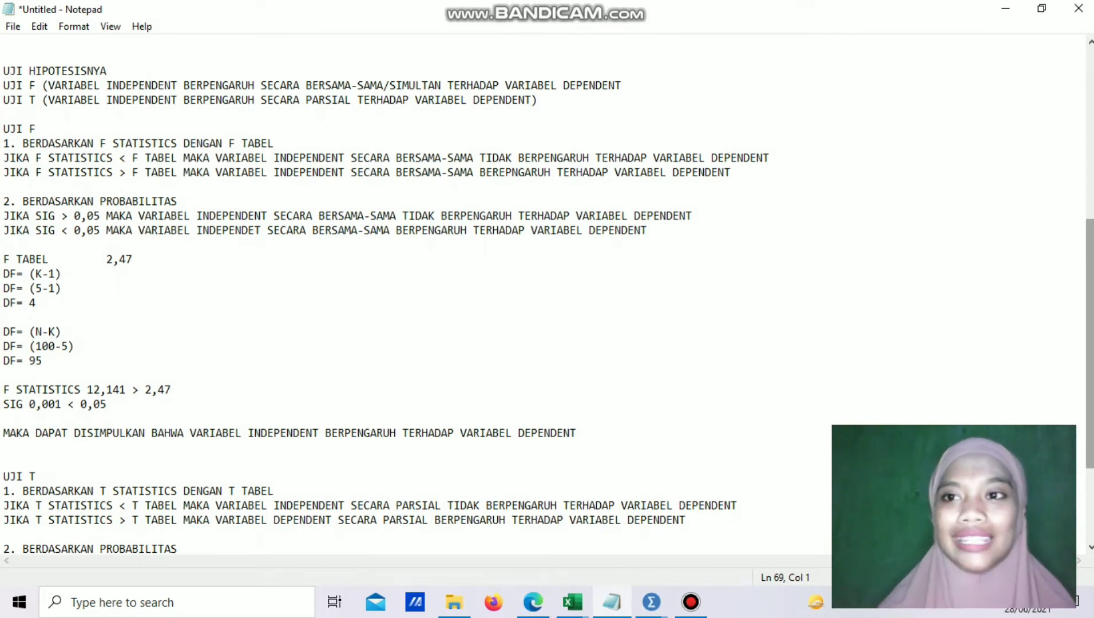
Review the F-table degrees-of-freedom notes in a reduced Notepad window beside the SPSS output, and switch to the F distribution table PDF in Edge.
left_click(1051, 4)
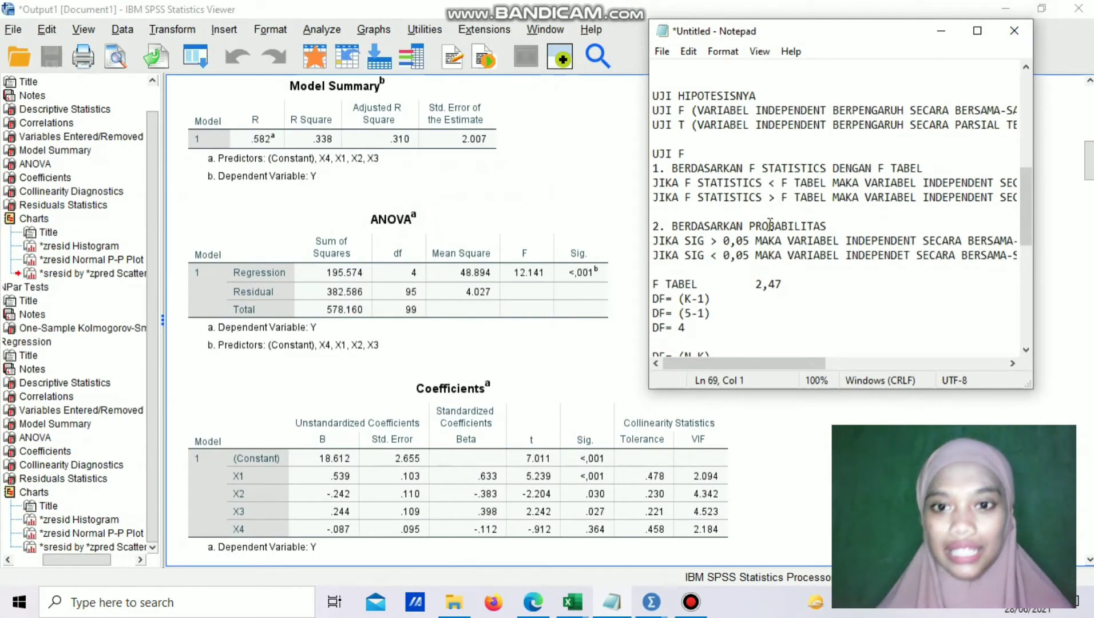
left_click(1026, 350)
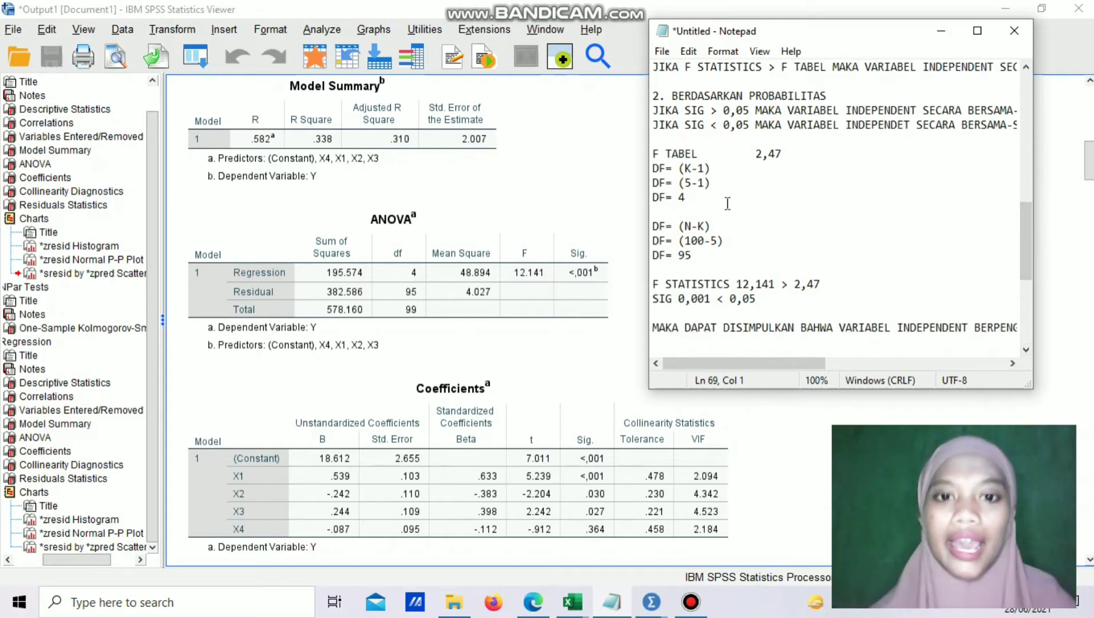
left_click_drag(653, 227, 722, 231)
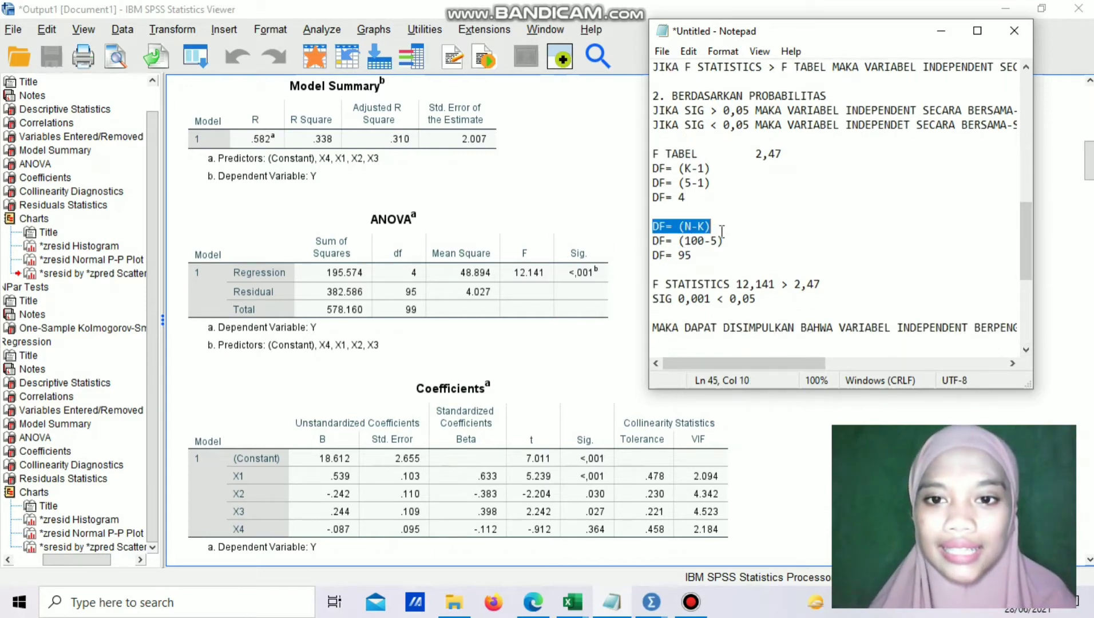
left_click(722, 231)
left_click(497, 241)
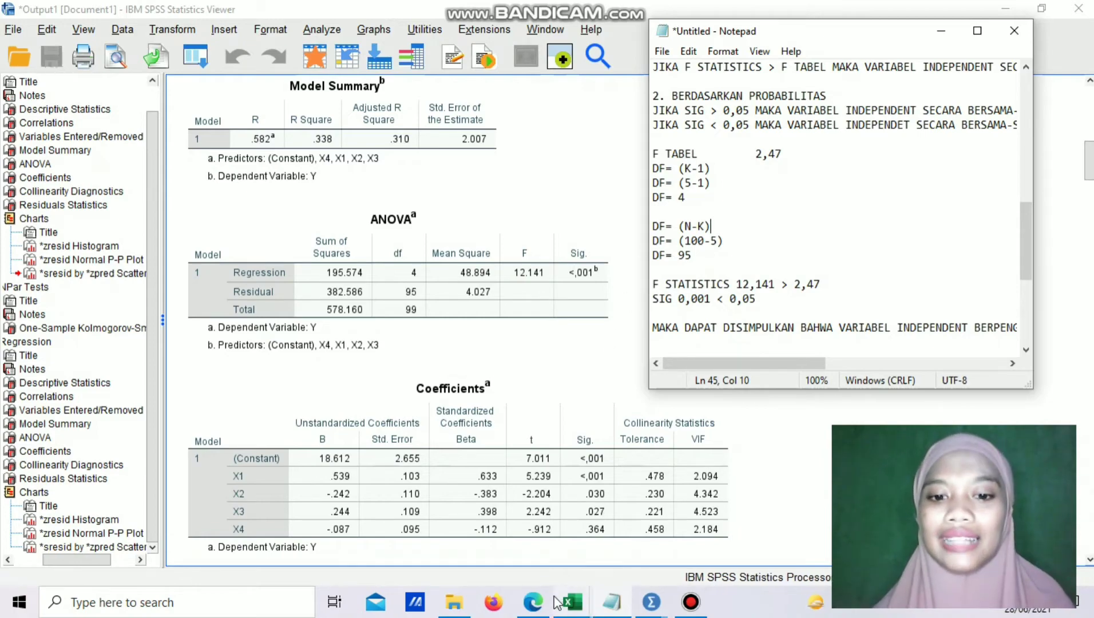
mouse_move(546, 608)
left_click(525, 525)
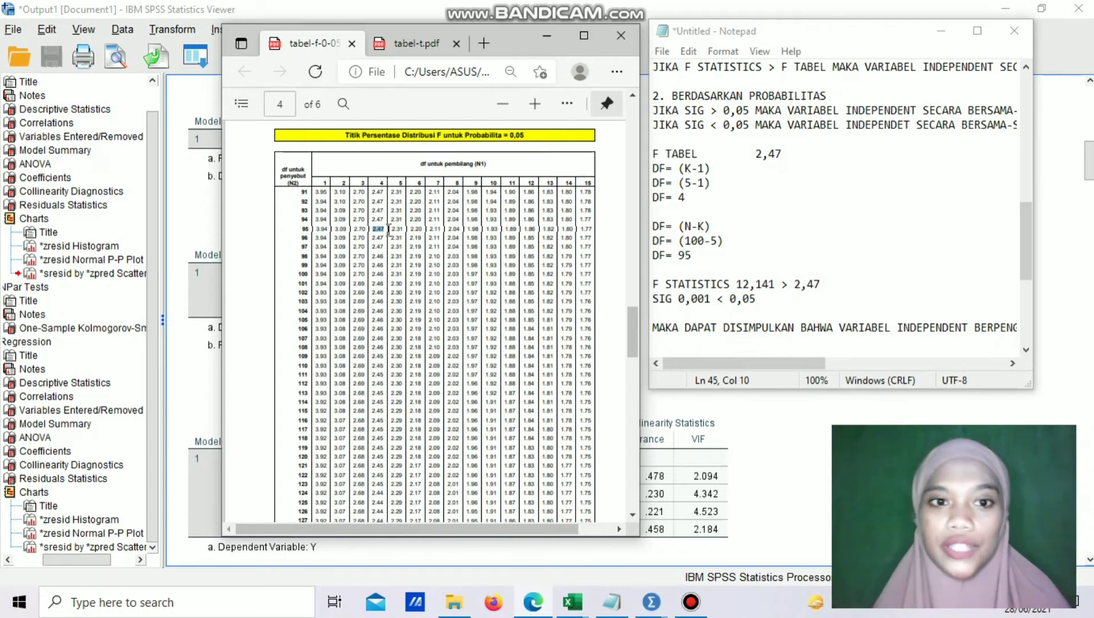
Return to the notes beside the SPSS output and insert SECARA SIMULTAN before BERPENGARUH in the F-test conclusion line.
left_click(545, 36)
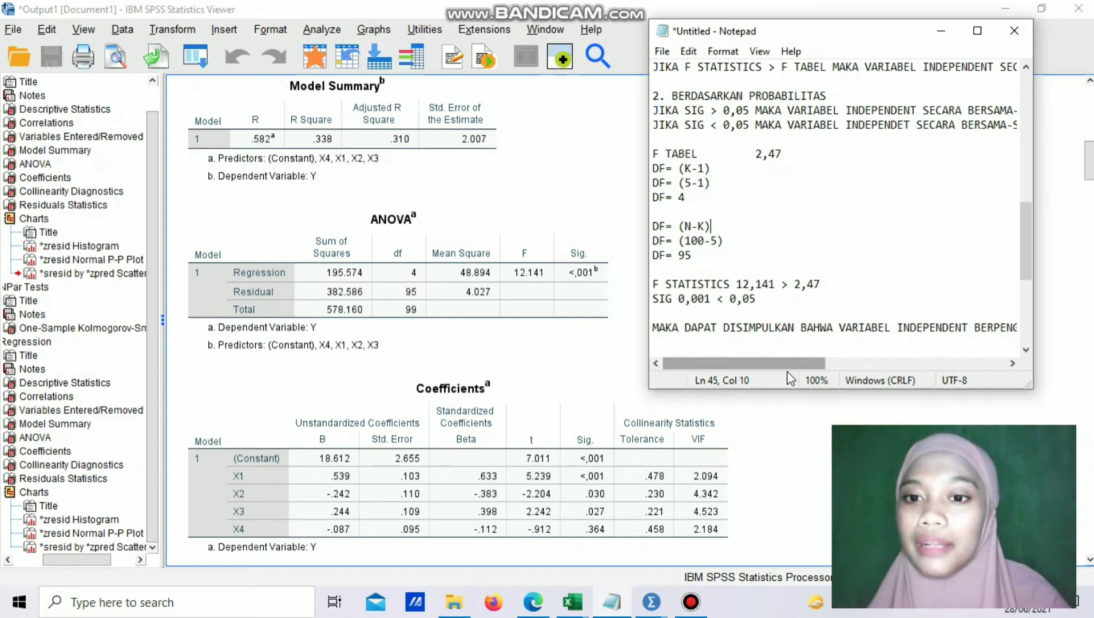
left_click_drag(791, 362, 1058, 364)
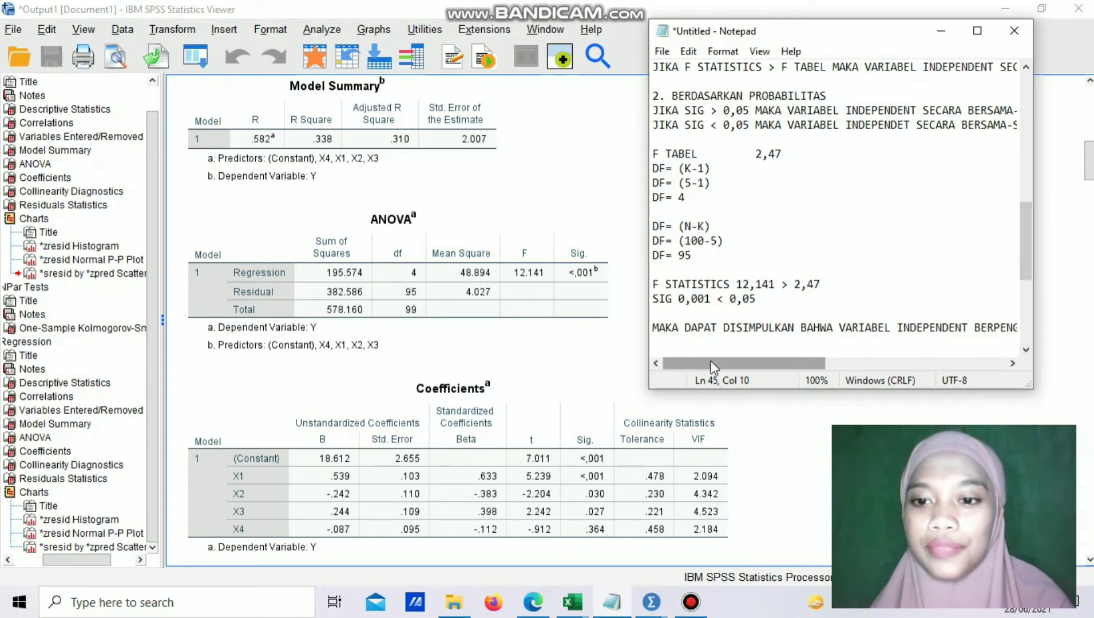
left_click_drag(710, 362, 834, 381)
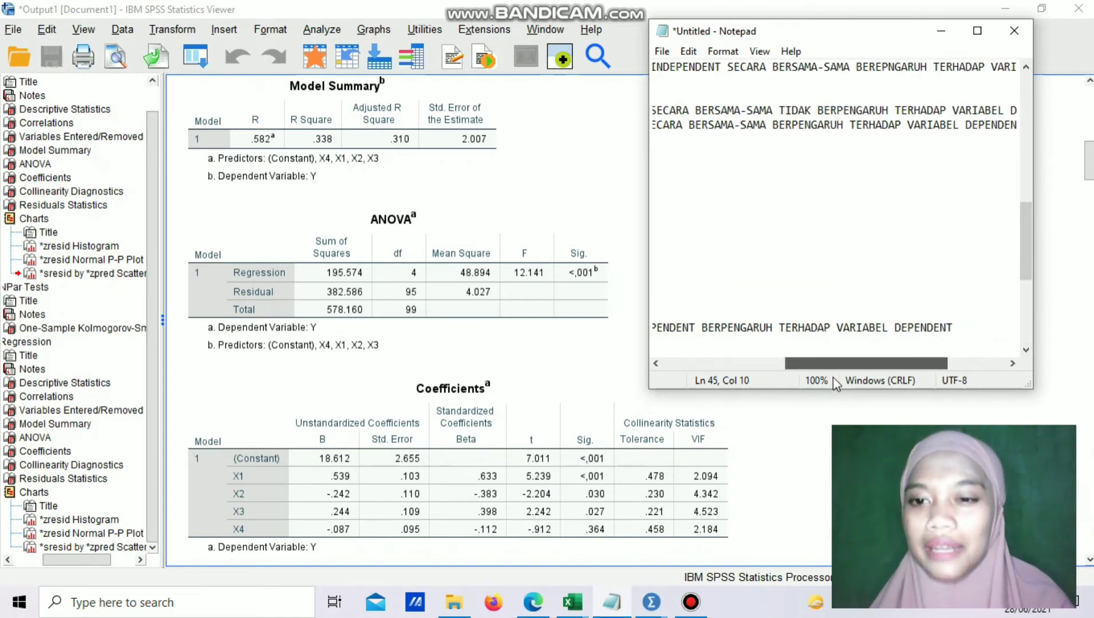
left_click(779, 330)
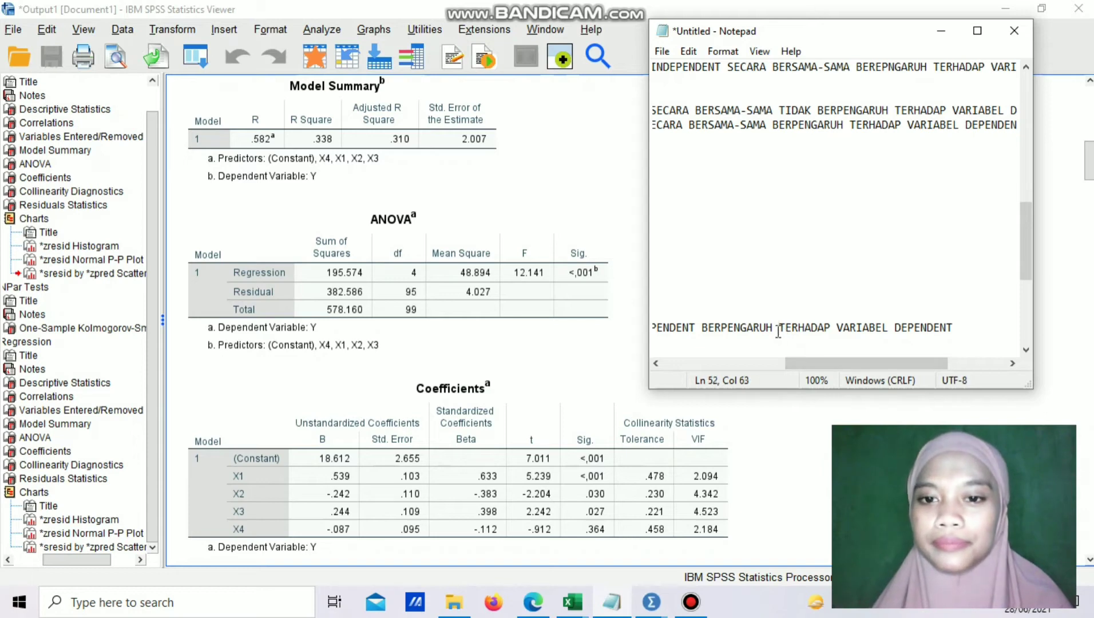
key("Left")
key("Left")
key("Left")
key("Left")
key("Left")
key("Left")
key("Left")
key("Left")
key("Left")
key("Left")
key("Left")
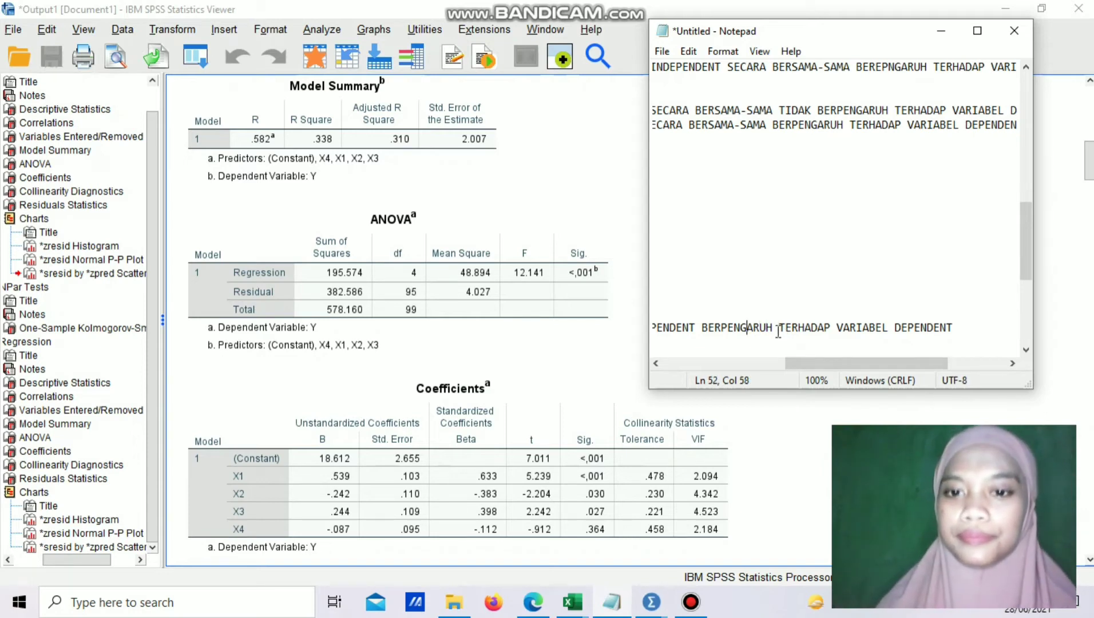
type("SECARA ")
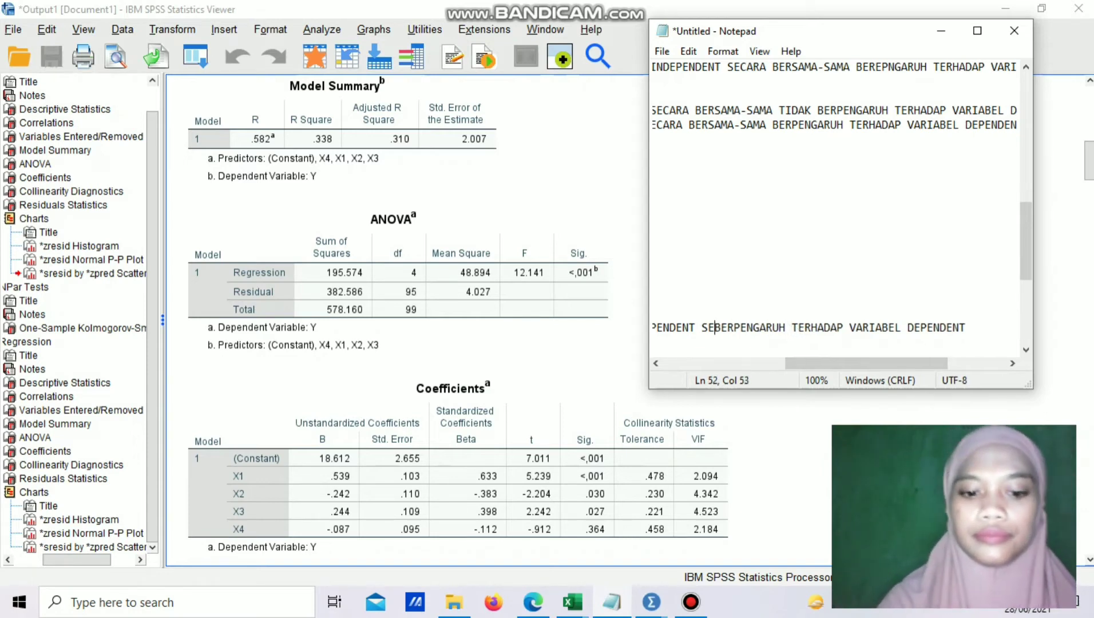
type("SIMULTAN")
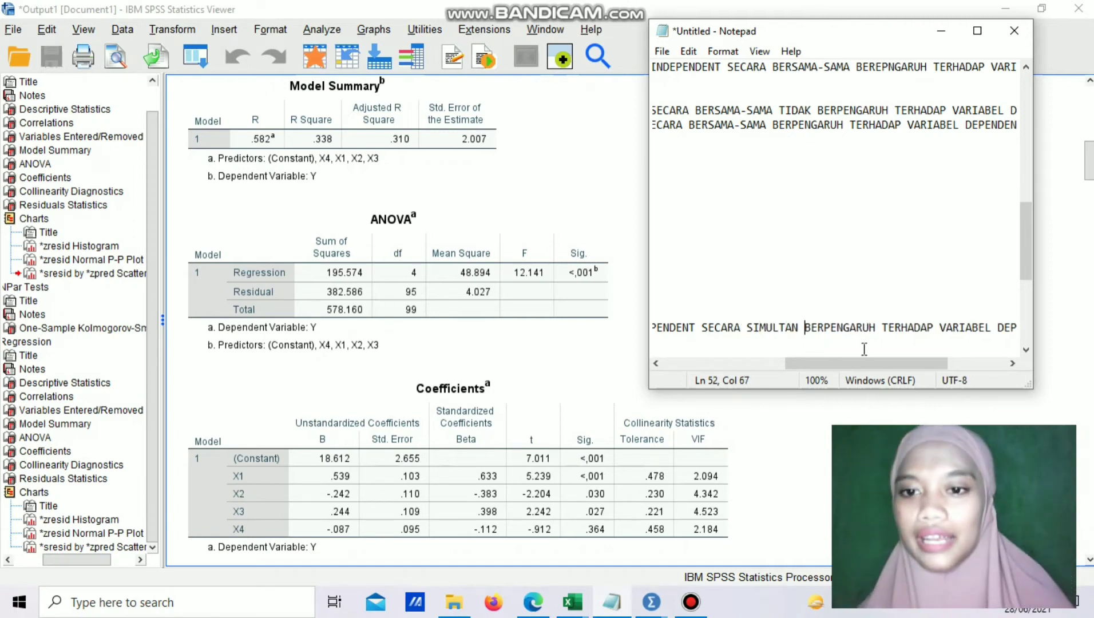
left_click_drag(863, 363, 742, 365)
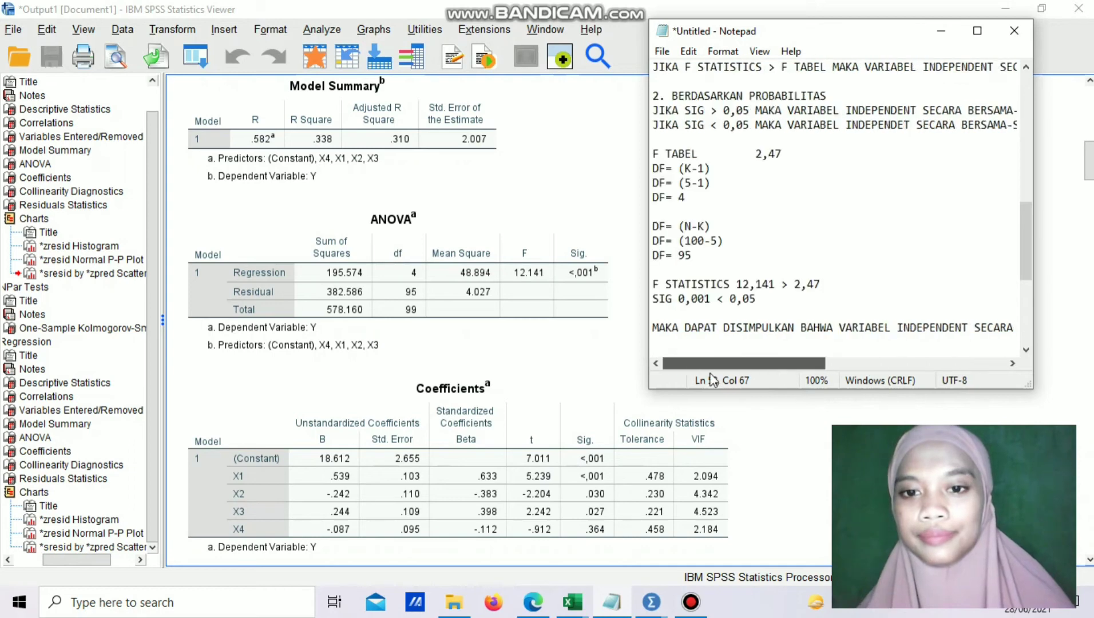
Review the UJI T decision criteria and the T TABEL degrees-of-freedom notes below the F-test conclusion.
key("Home")
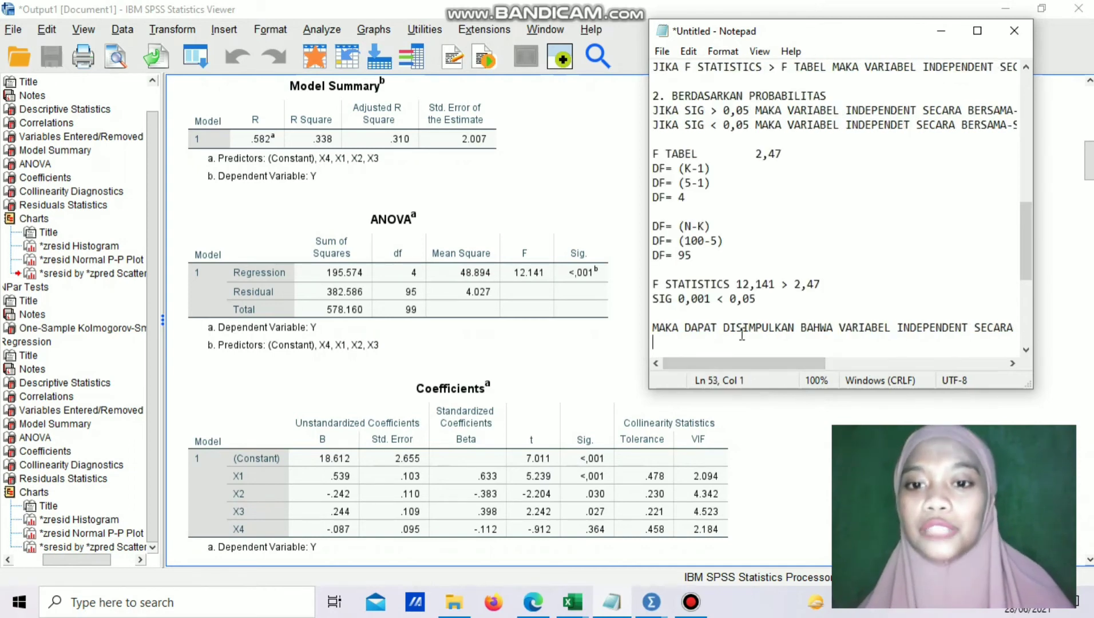
key("Down")
key("Down")
key("Down")
key("Down")
key("Down")
key("Down")
key("Down")
key("Down")
key("Down")
key("Down")
key("Down")
key("Down")
key("Down")
key("Down")
key("Down")
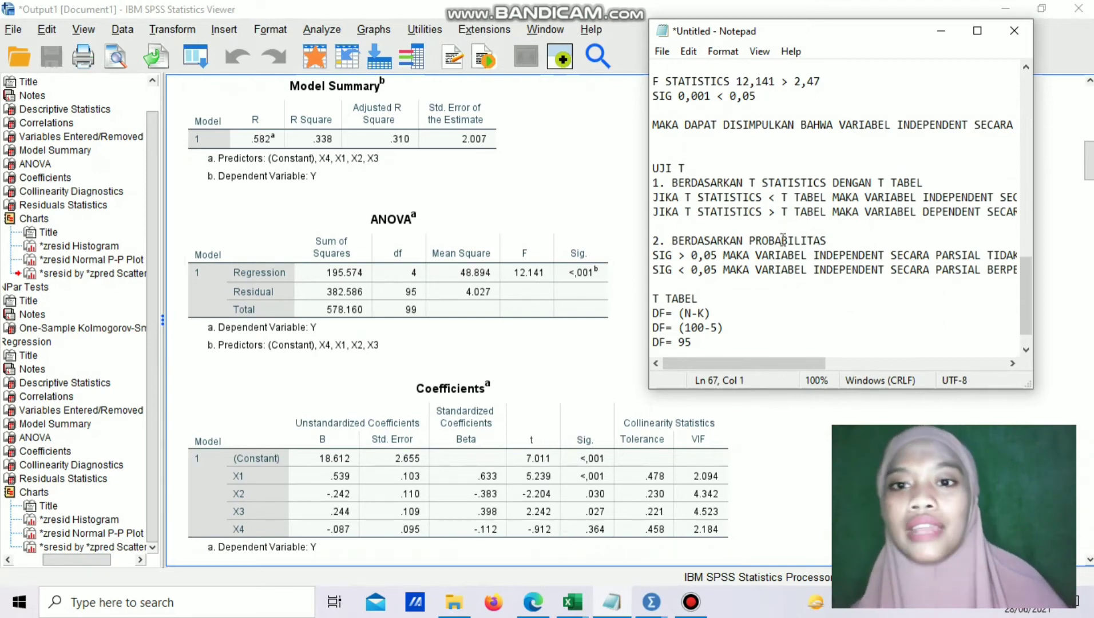
left_click(755, 308)
key("Down")
key("Down")
key("Down")
key("Down")
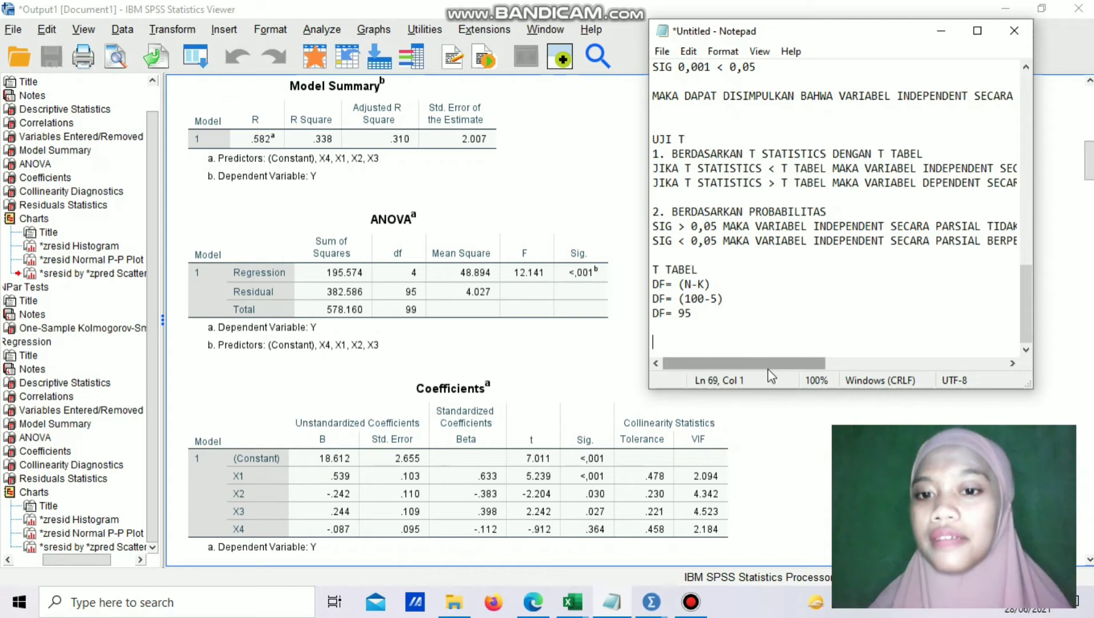
mouse_move(768, 370)
left_mouse_down()
mouse_move(949, 363)
mouse_move(767, 378)
mouse_move(865, 382)
mouse_move(919, 378)
mouse_move(759, 378)
left_mouse_up()
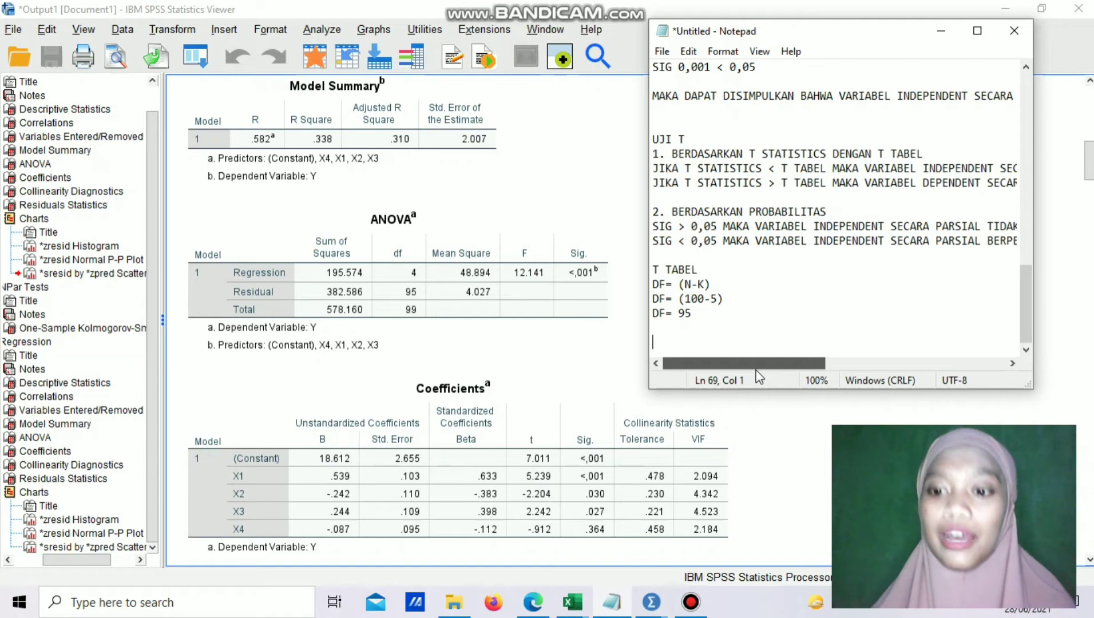
left_click_drag(784, 370, 727, 373)
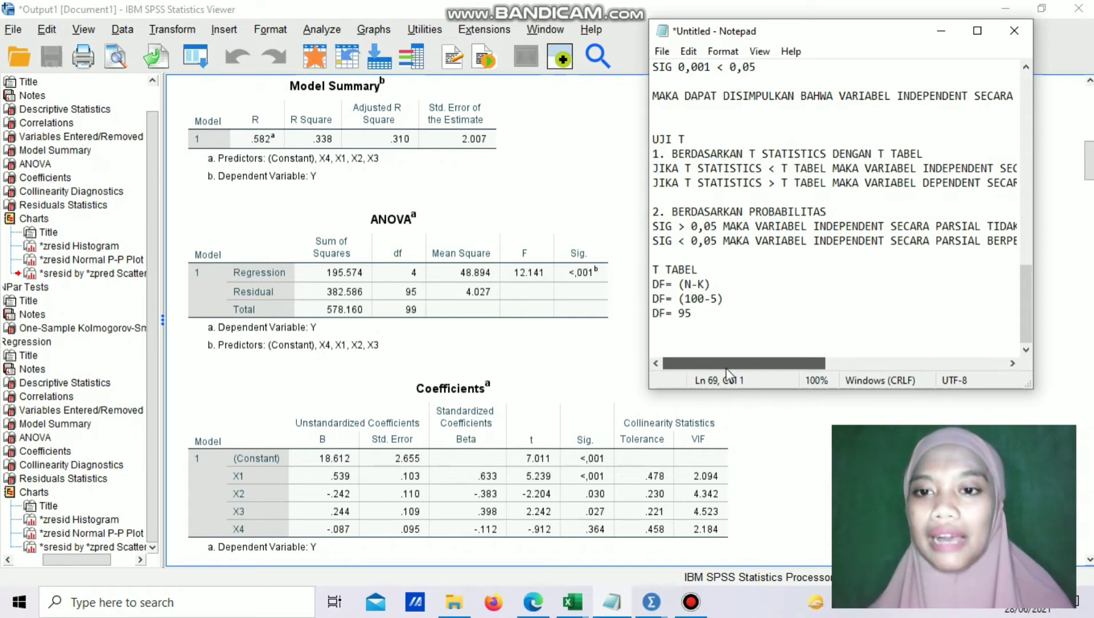
left_click_drag(734, 369, 664, 374)
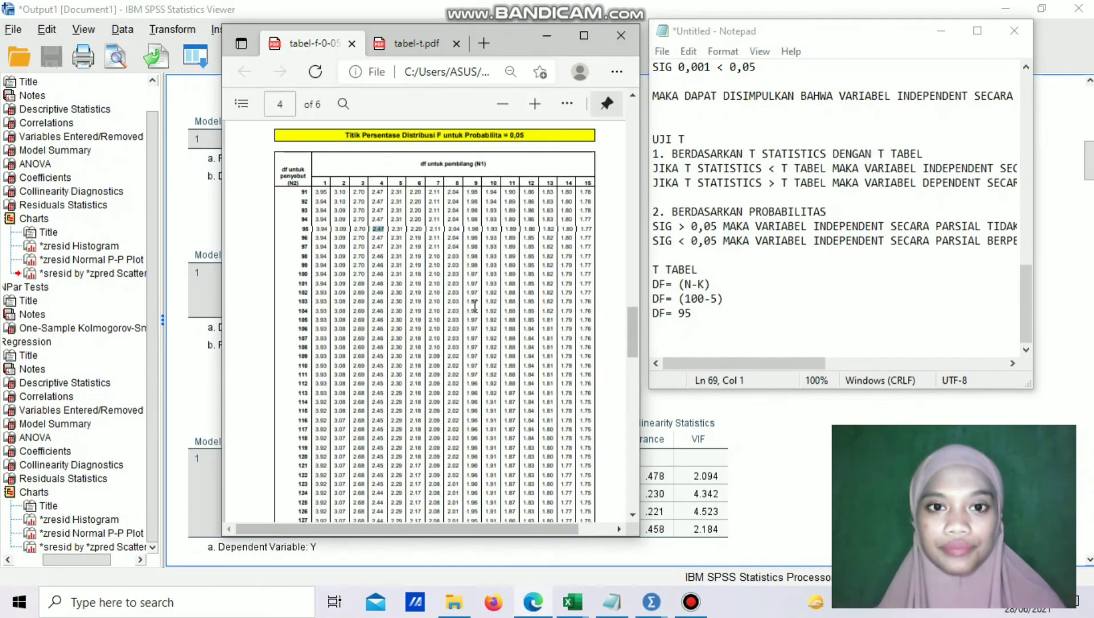
Bring up the t distribution table PDF in Edge and add the line SIG 0,05 5% below DF= 95 in Notepad.
left_click(531, 522)
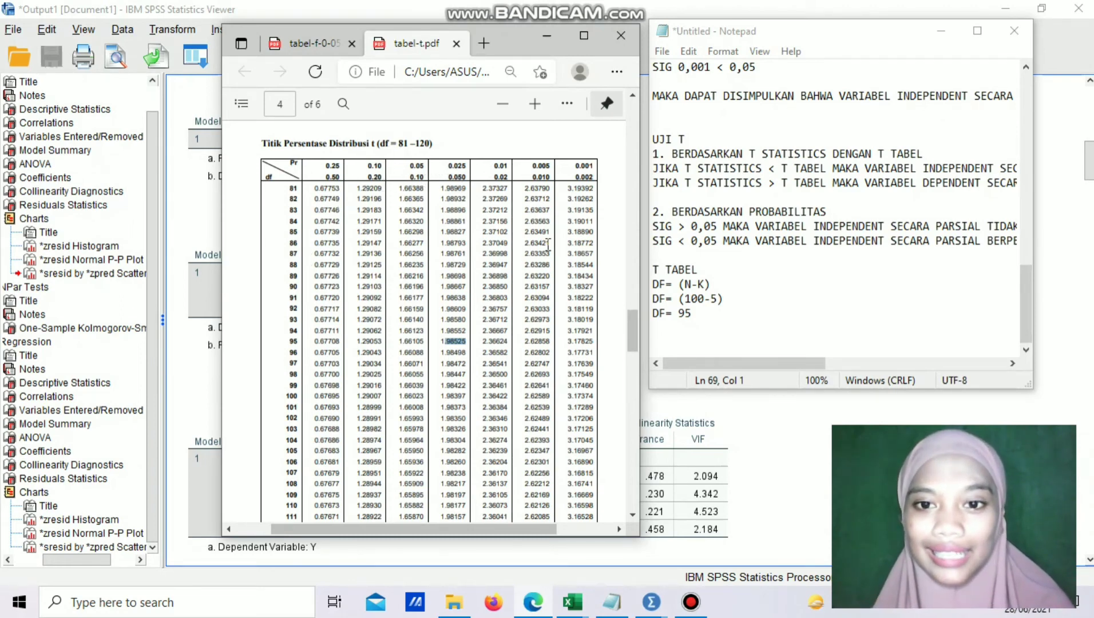
left_click(1025, 331)
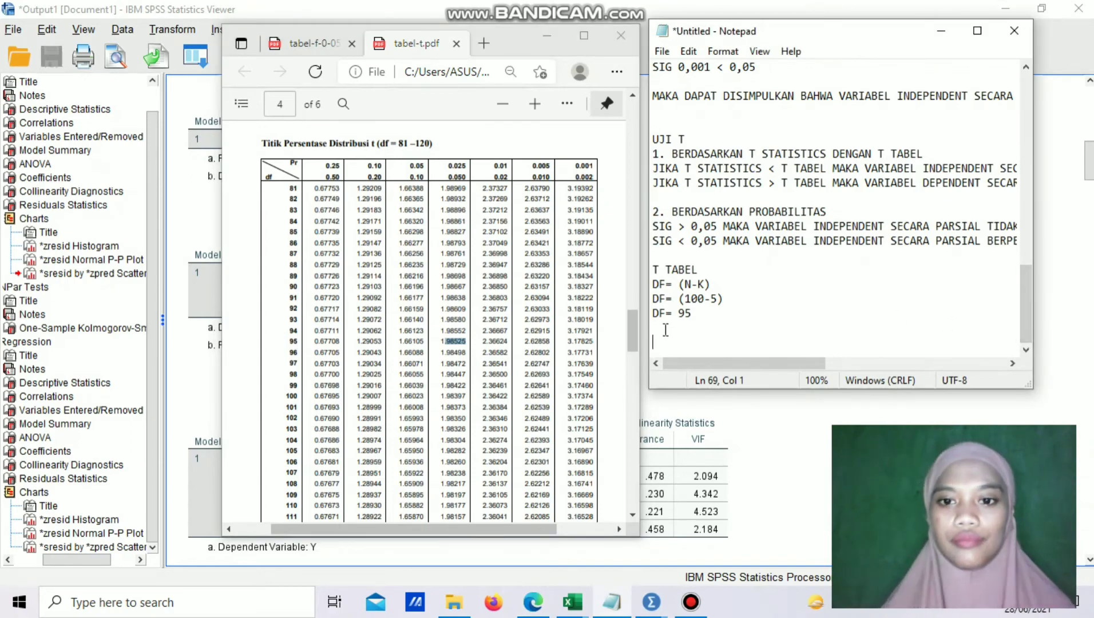
key("BackSpace")
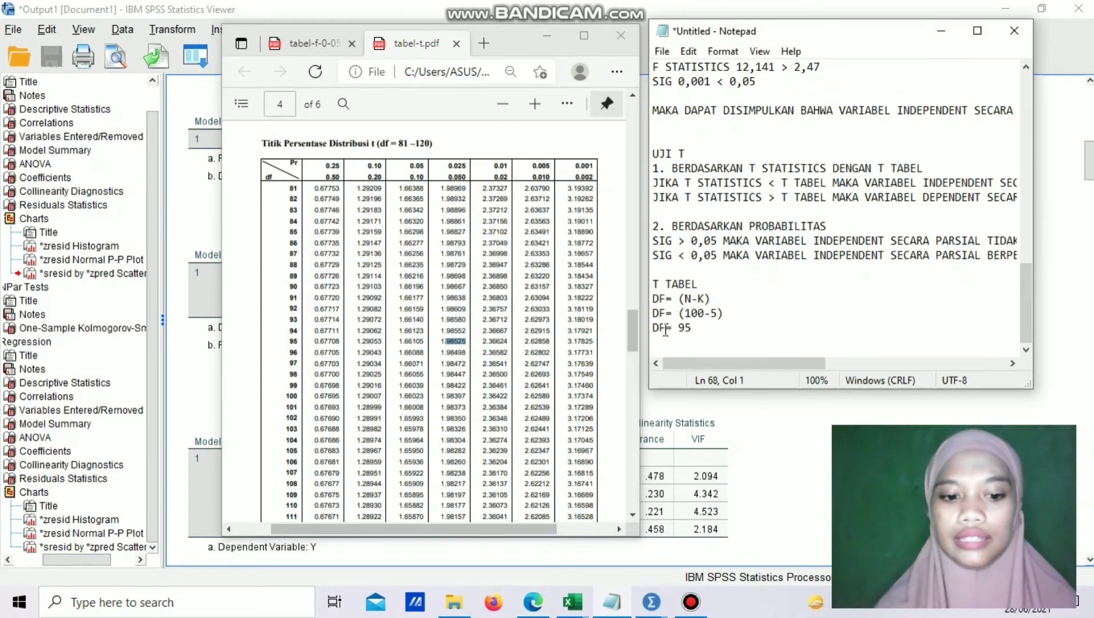
type("SIG 0,")
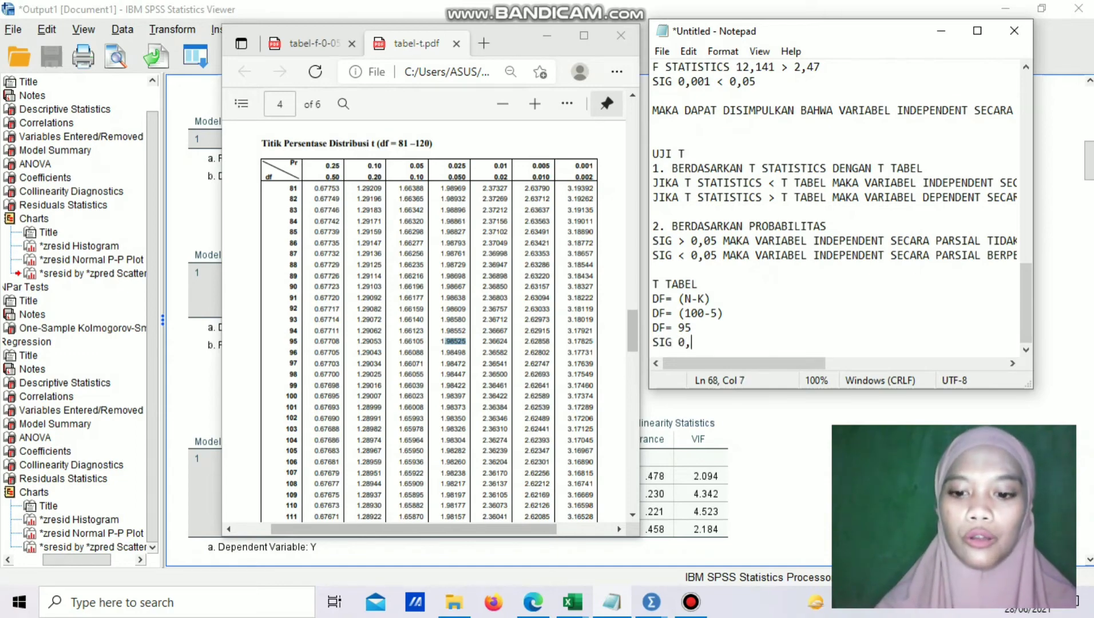
type("05 5%")
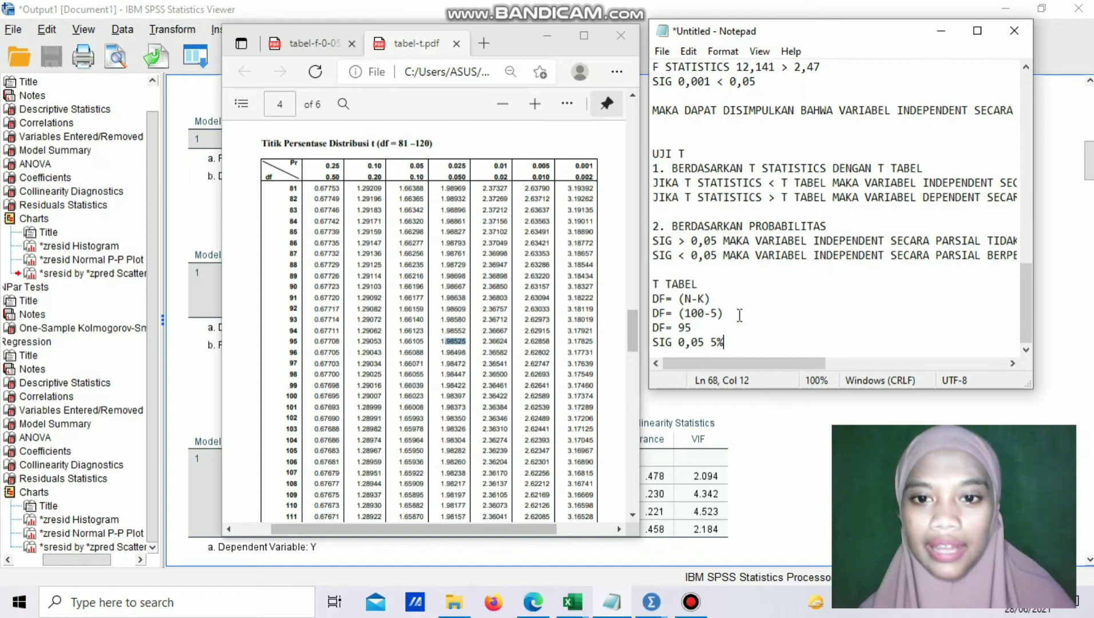
Record the critical value as T TABEL (1,985) after a blank line below the significance level.
key("Return")
key("Return")
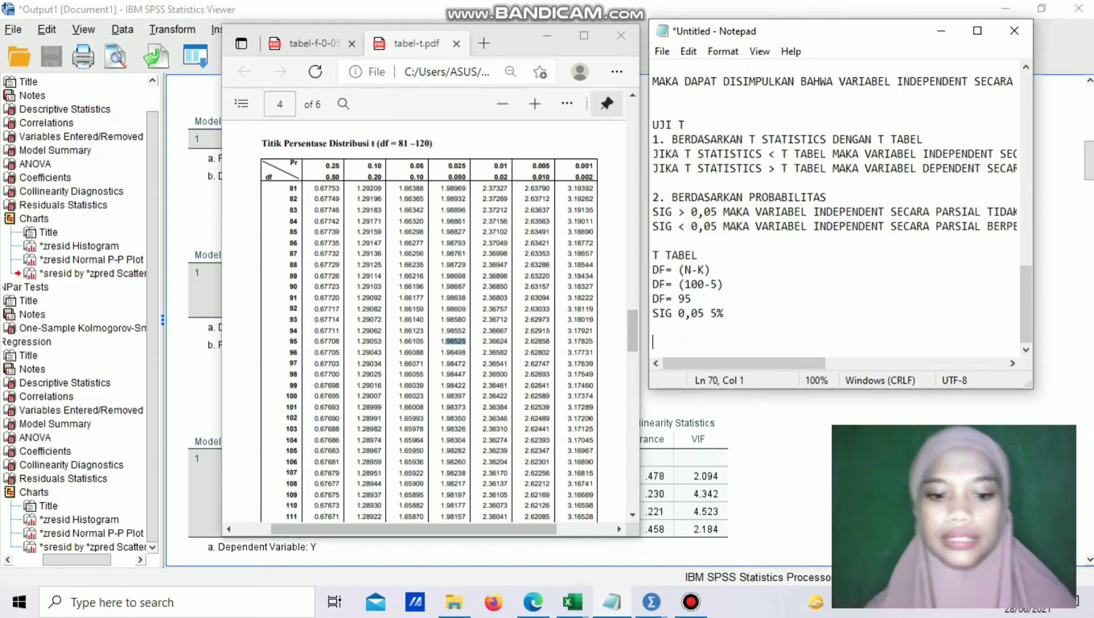
type("T TABEL ")
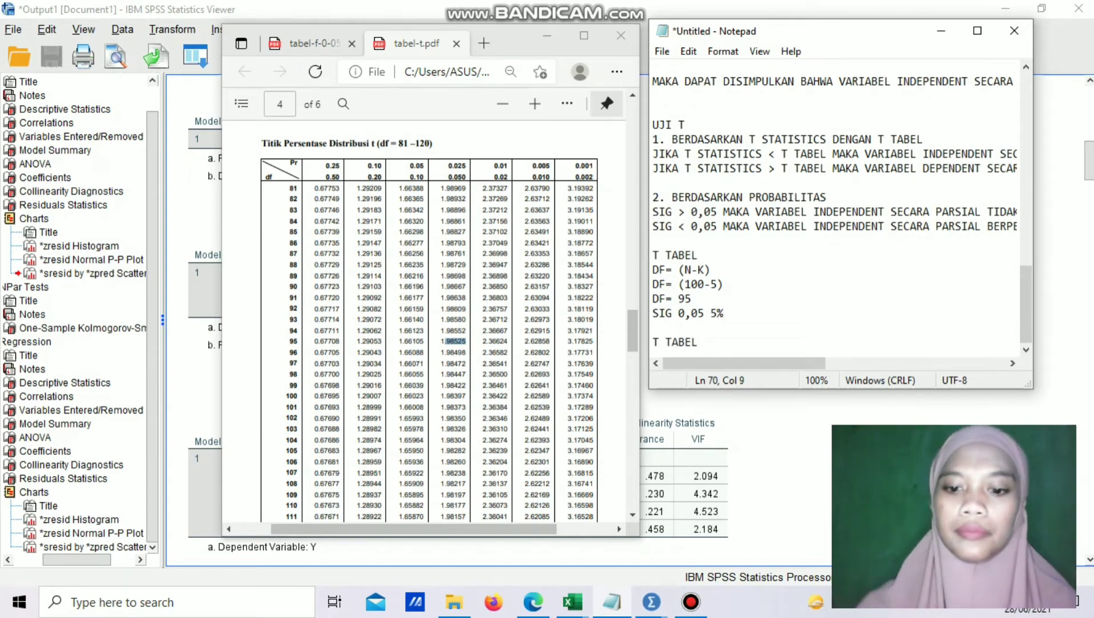
type("(1,")
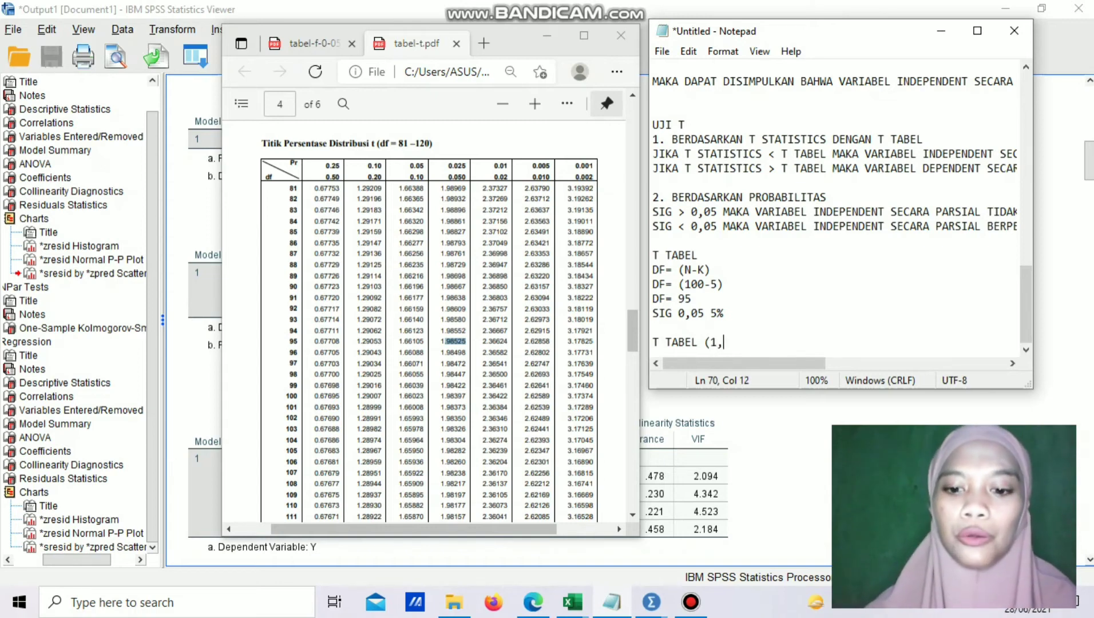
type("985)")
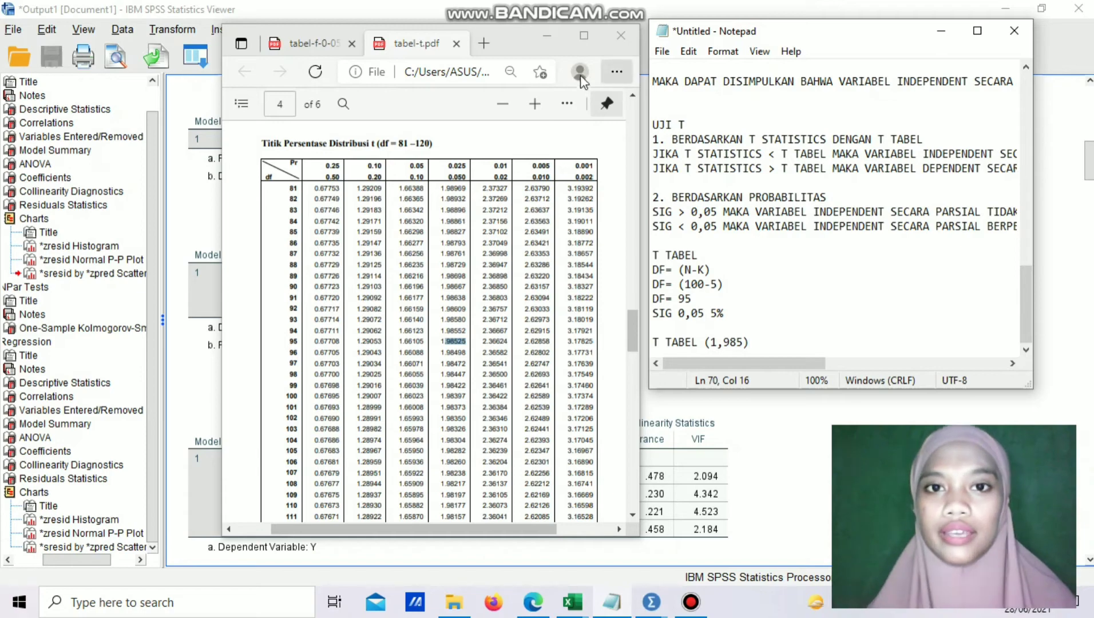
Uncover the SPSS Coefficients table and add the line T STATISTICS with the heading X1 above it, below the T TABEL value.
left_click(549, 29)
key("Return")
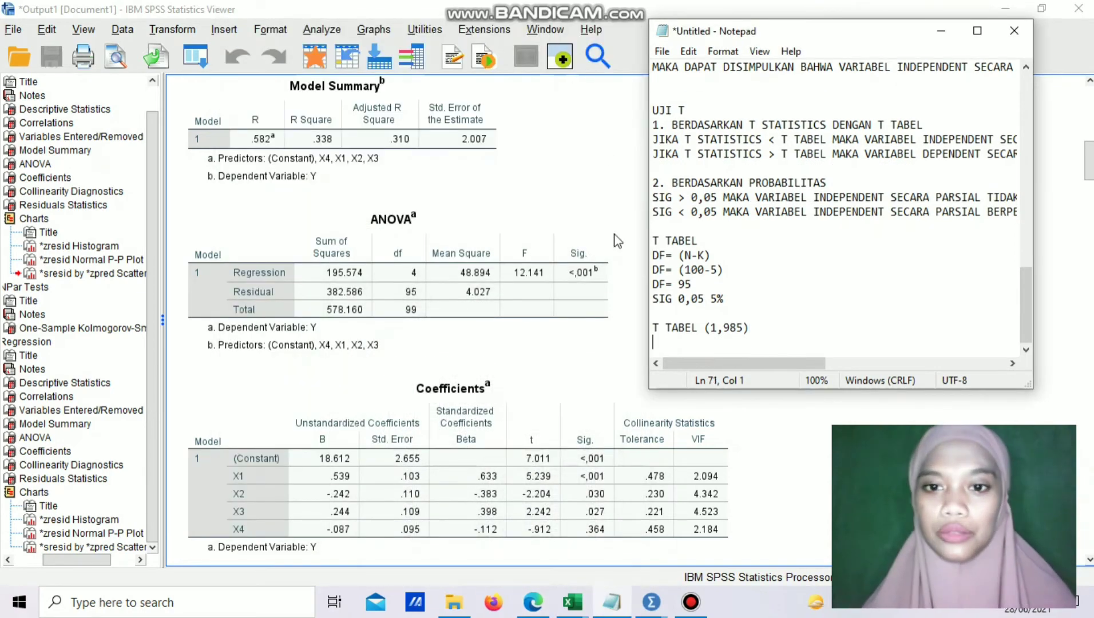
key("Return")
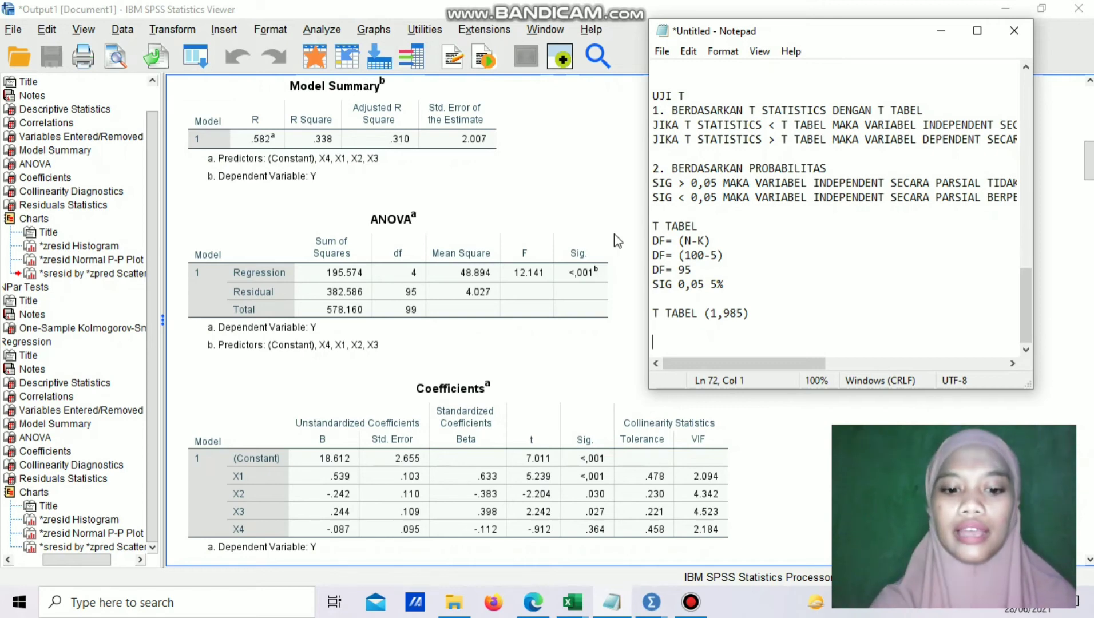
type("T STATIS")
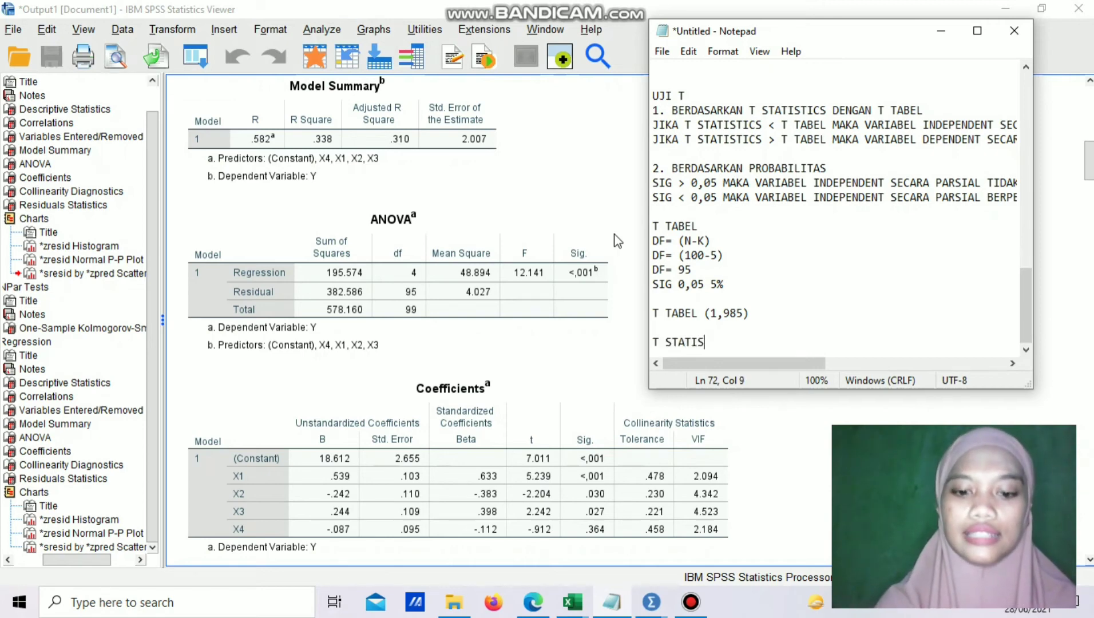
type("TICS")
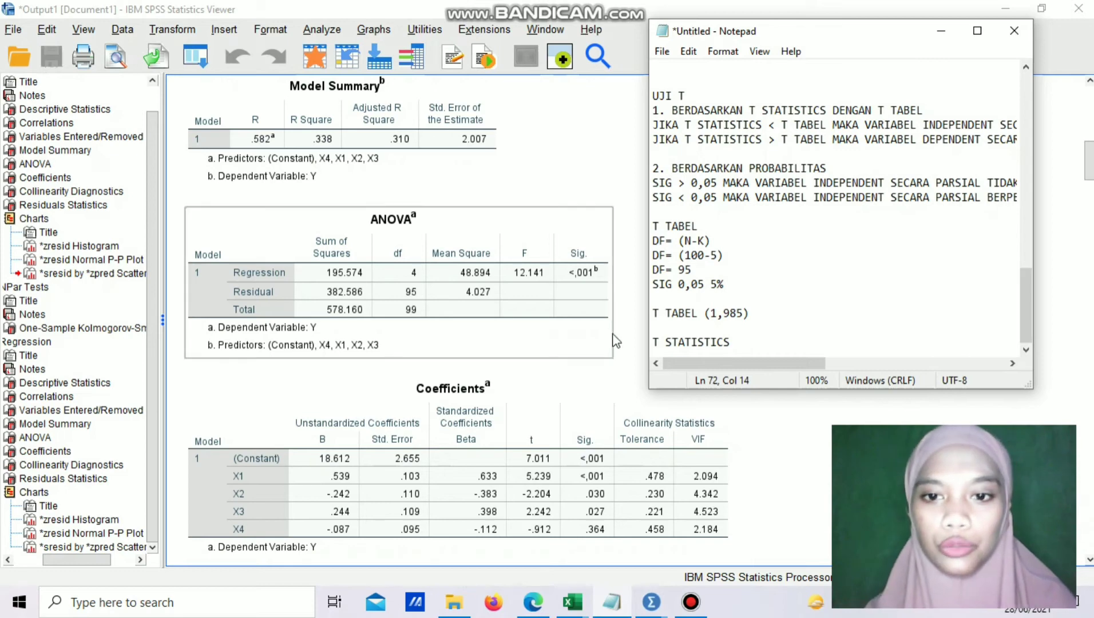
left_click(655, 342)
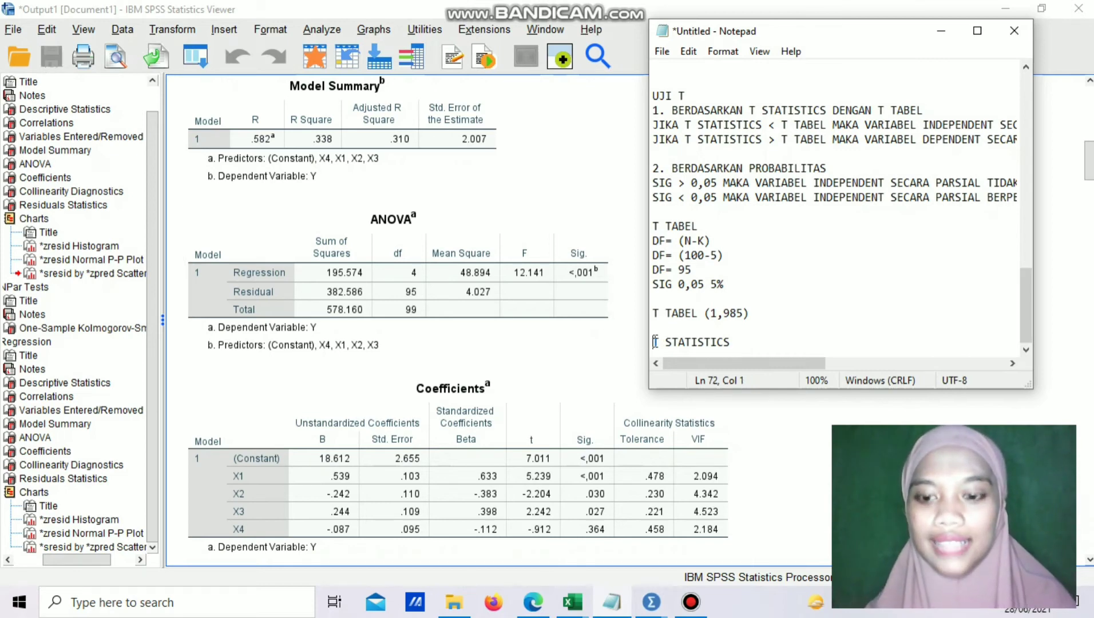
key("Up")
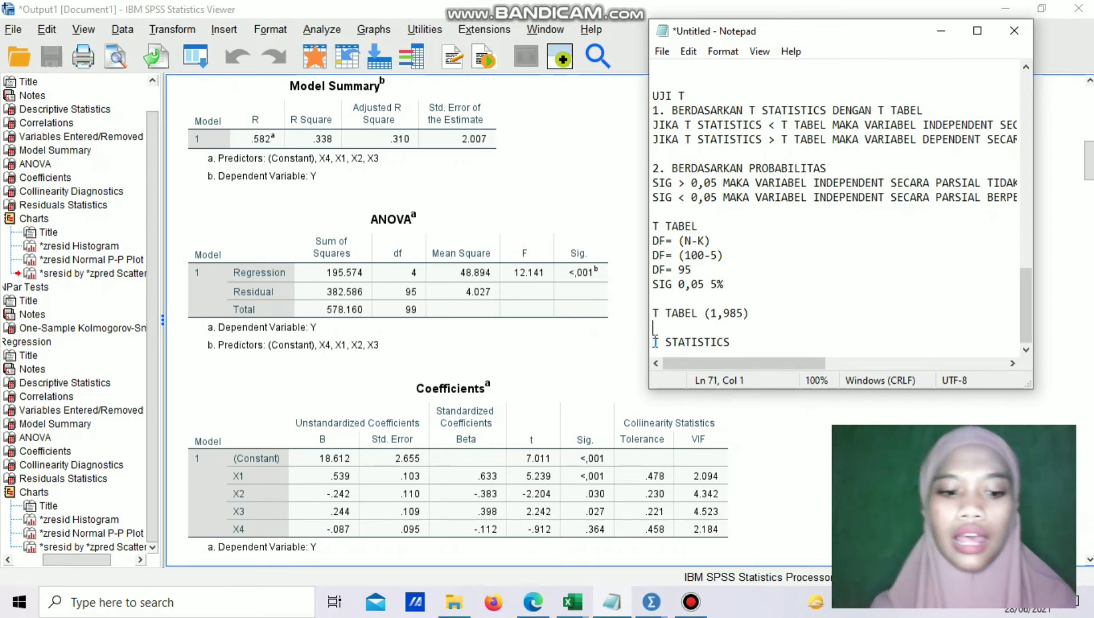
type("X1")
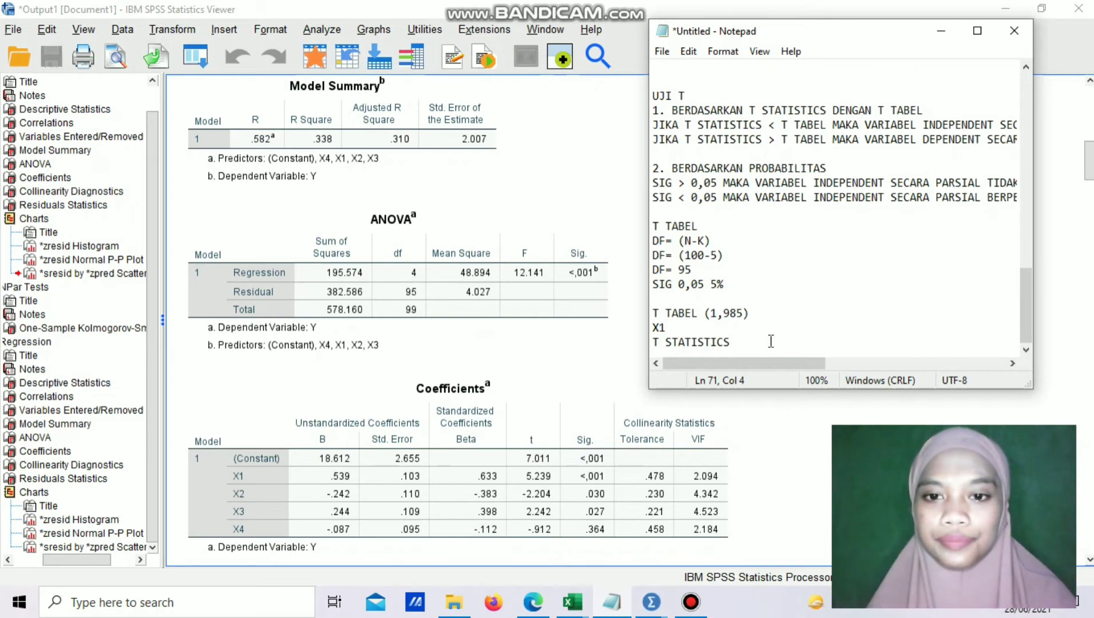
Complete the T STATISTICS line for X1 with the comparison 5,239 > 1,985.
left_click(753, 344)
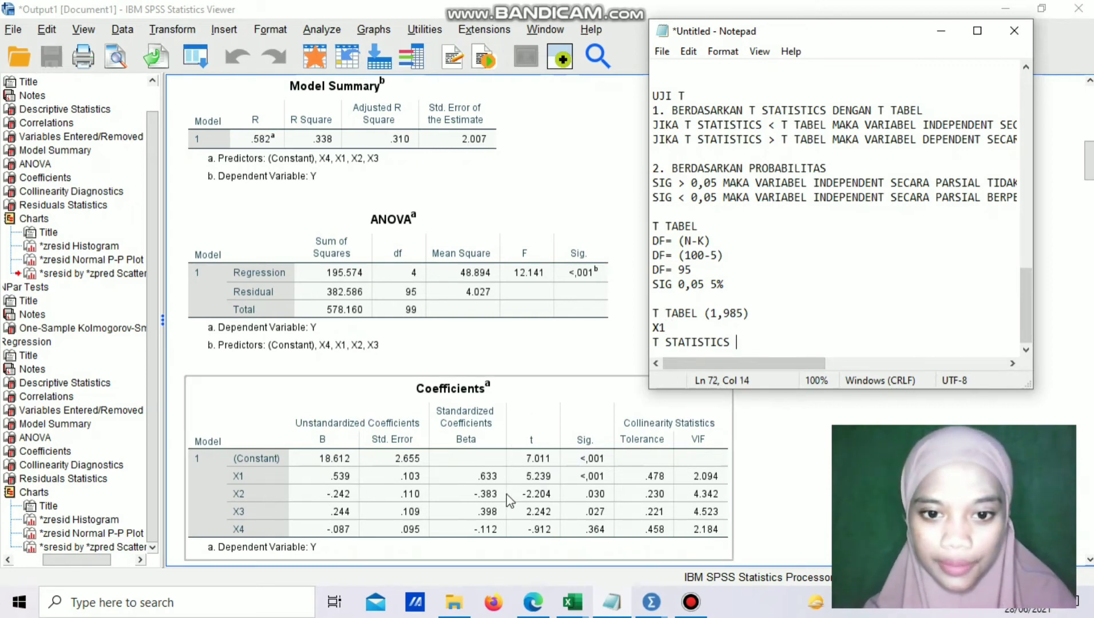
type("5")
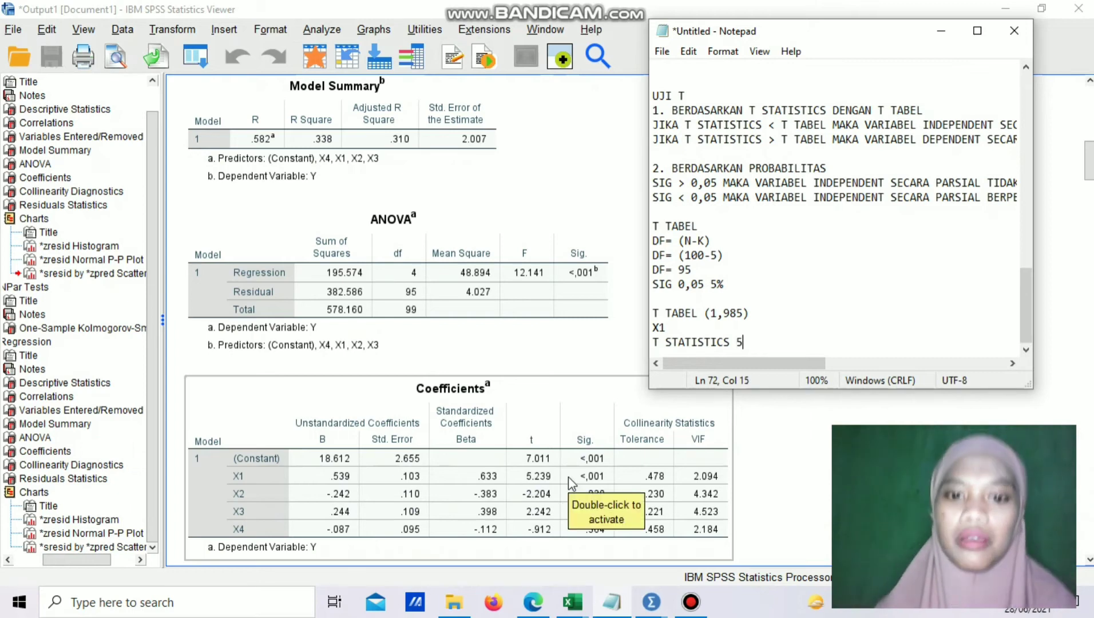
type(",239 ")
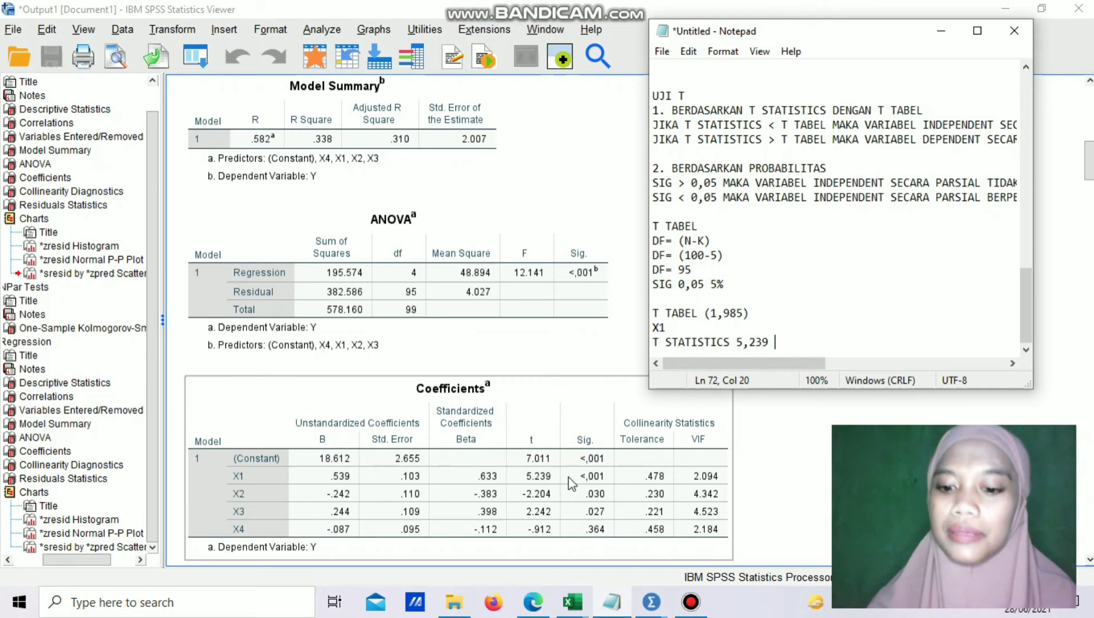
type(">N")
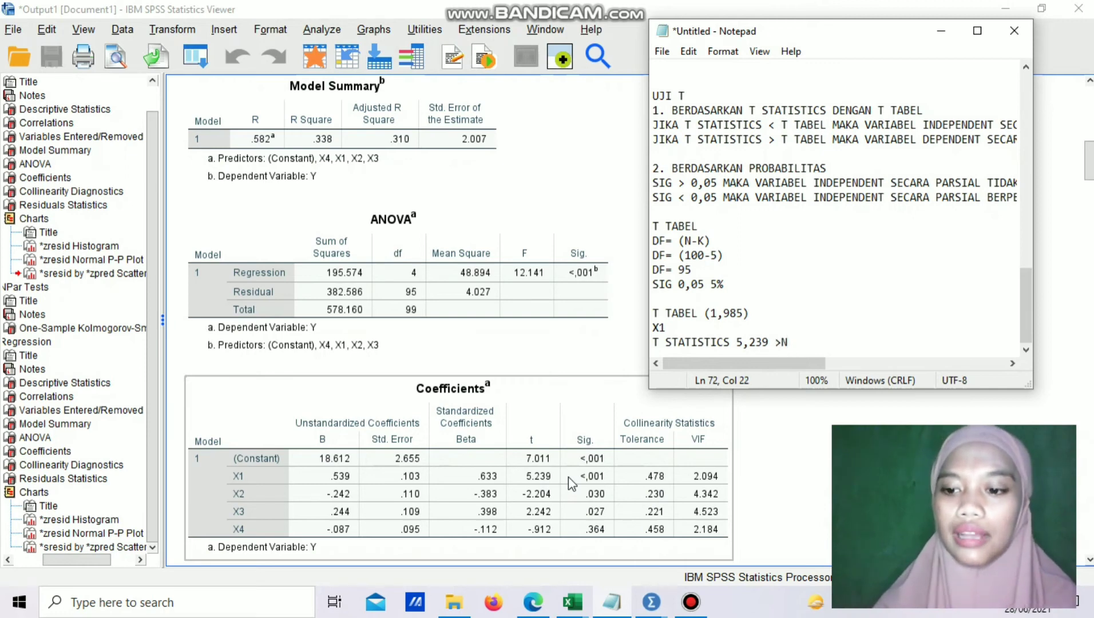
key("BackSpace")
type("1,985")
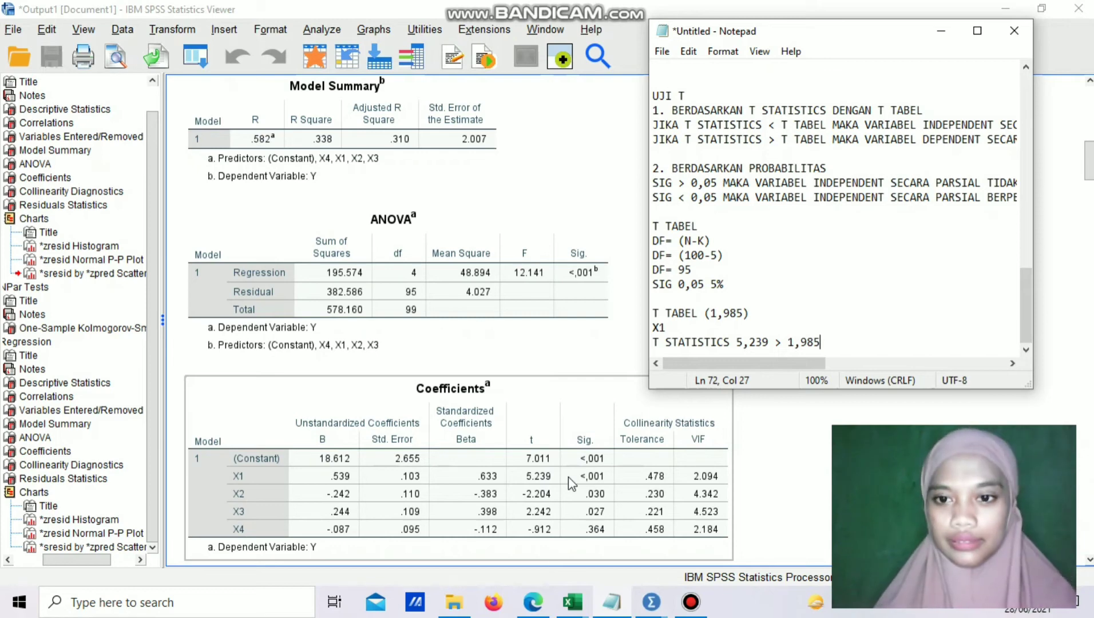
Add the significance comparison 0,001 < 0,05 on a new line below X1's T STATISTICS line in Notepad.
key("Return")
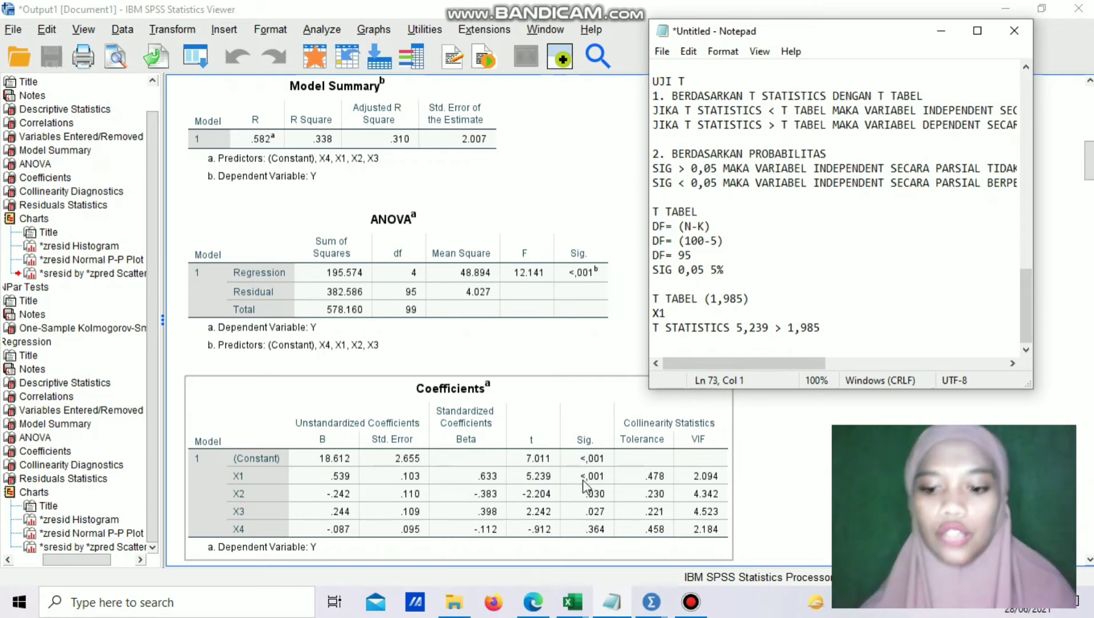
type("0,001")
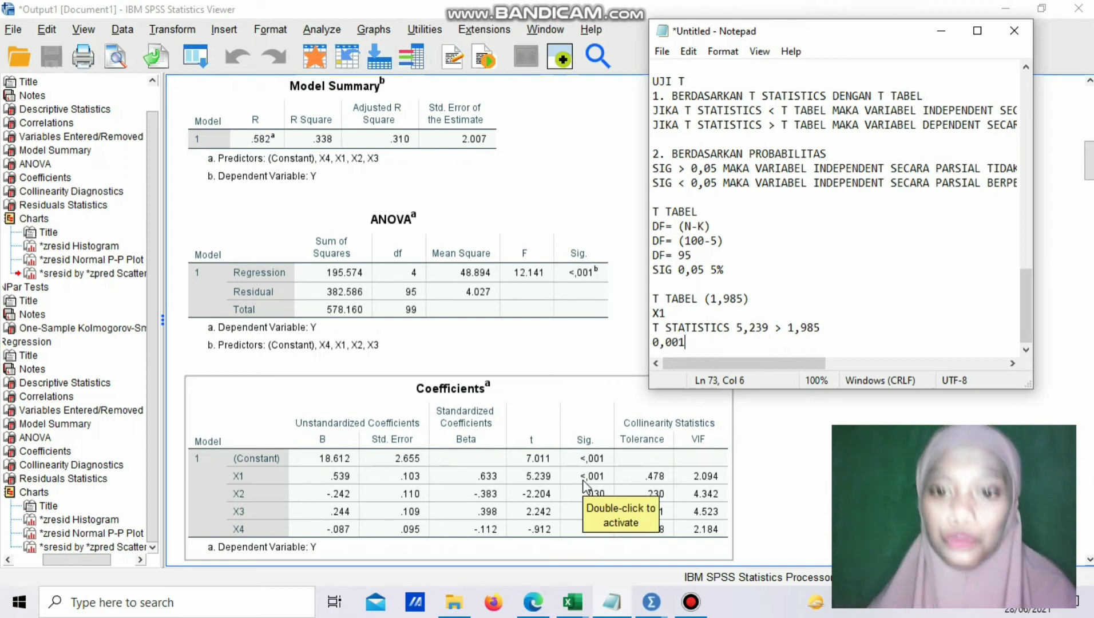
type(" < 0,0")
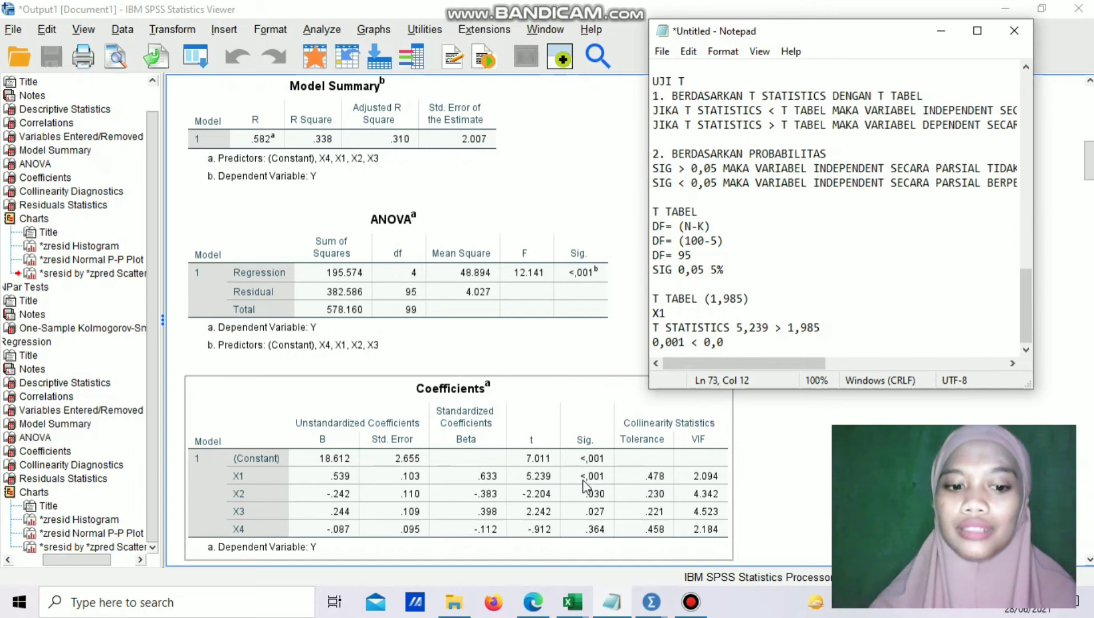
type("5")
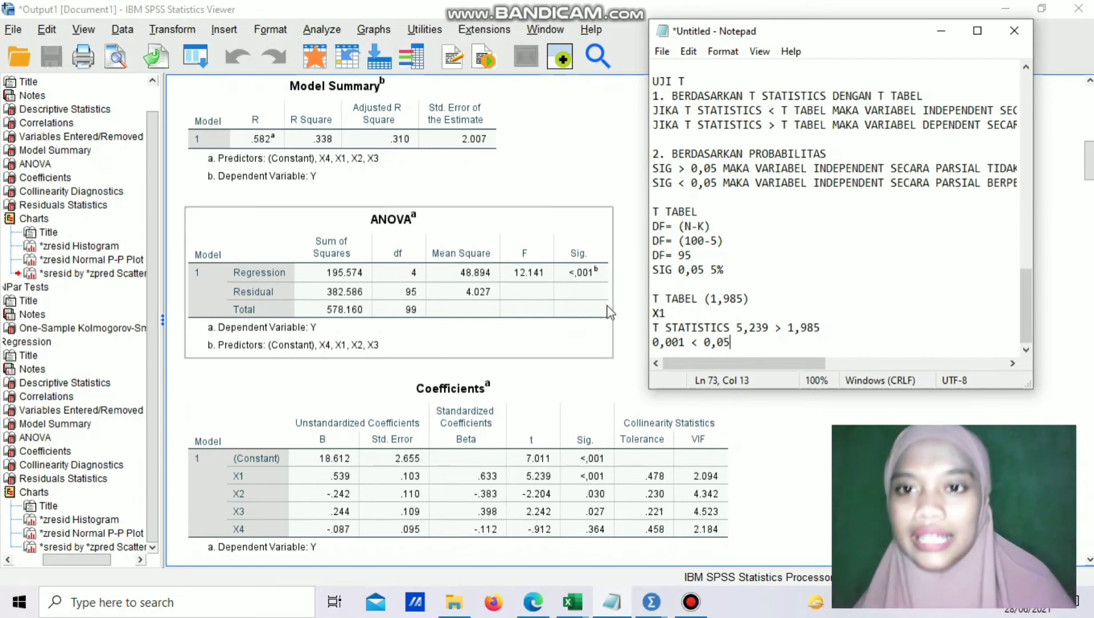
key("Return")
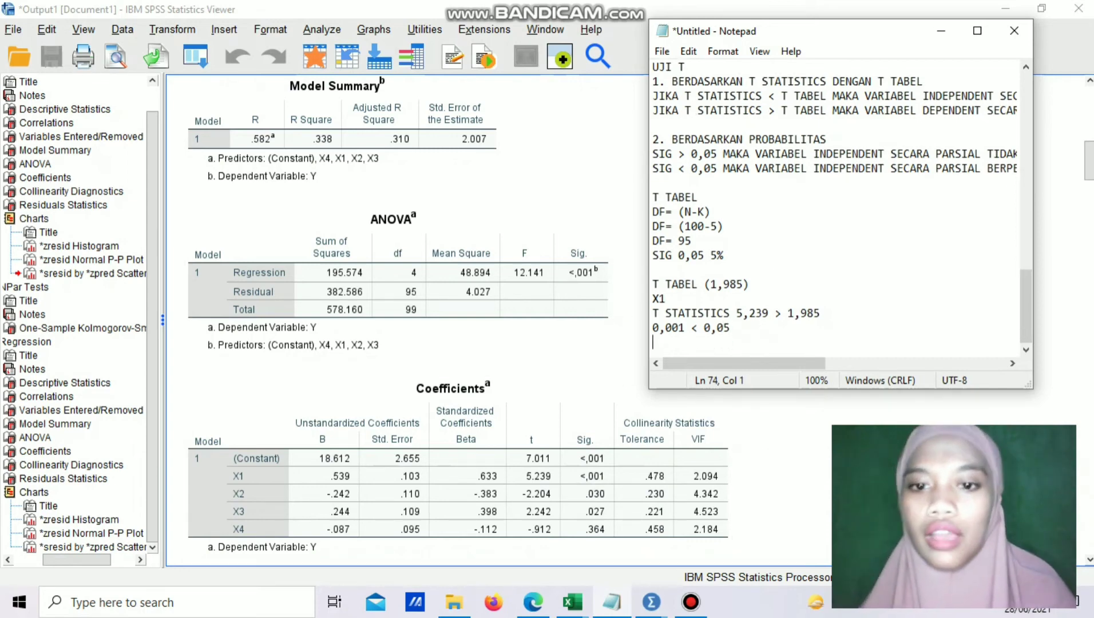
type("MAKA ")
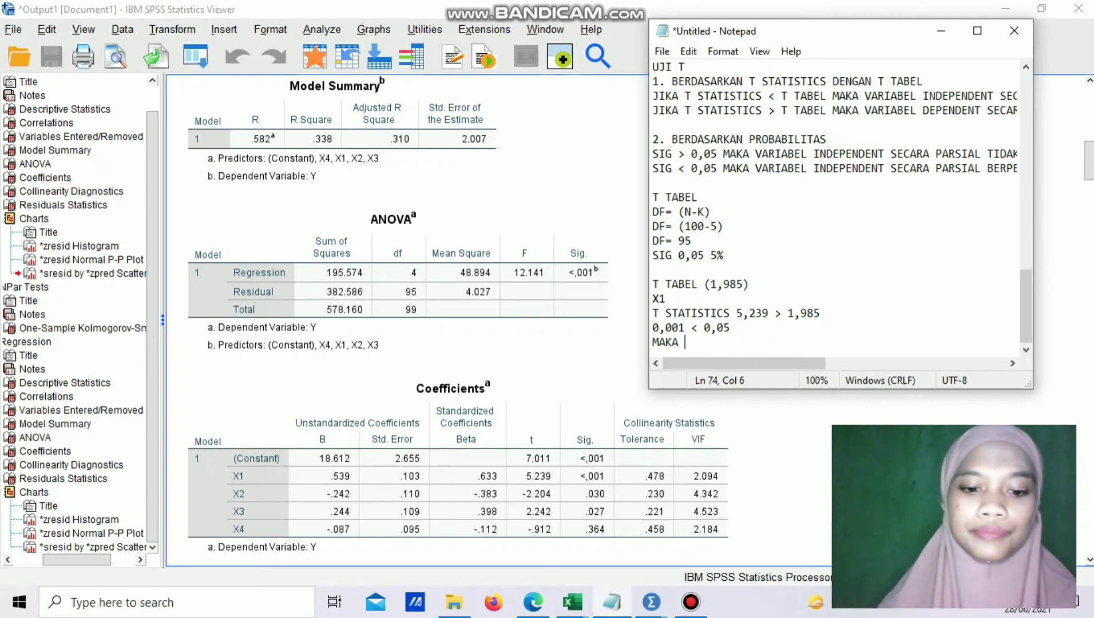
type("VARIABEL")
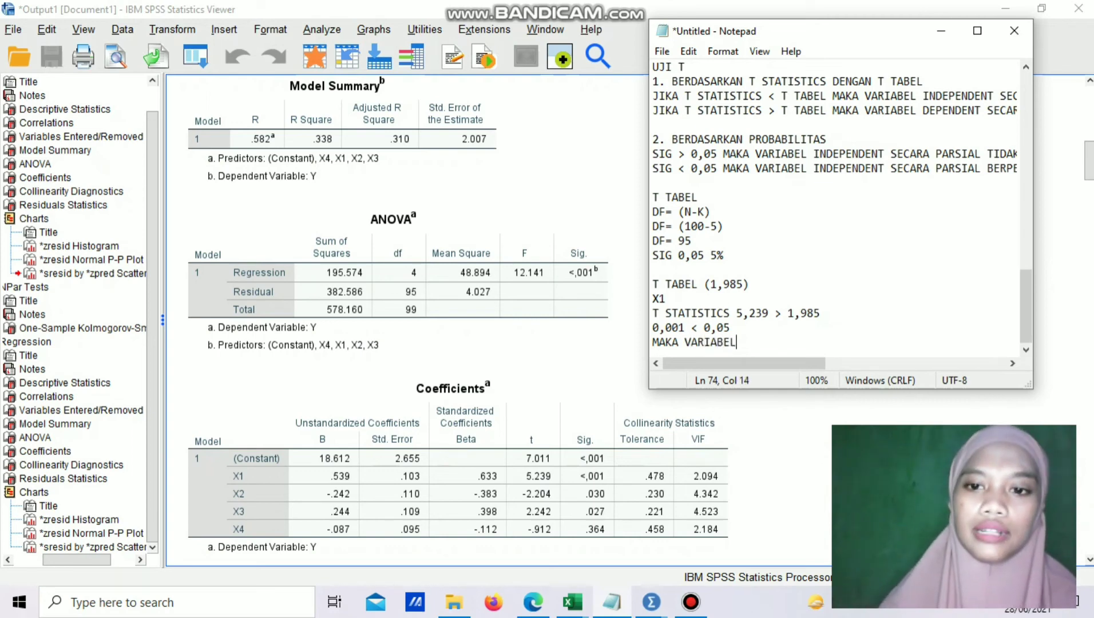
key("ctrl+BackSpace")
key("ctrl+BackSpace")
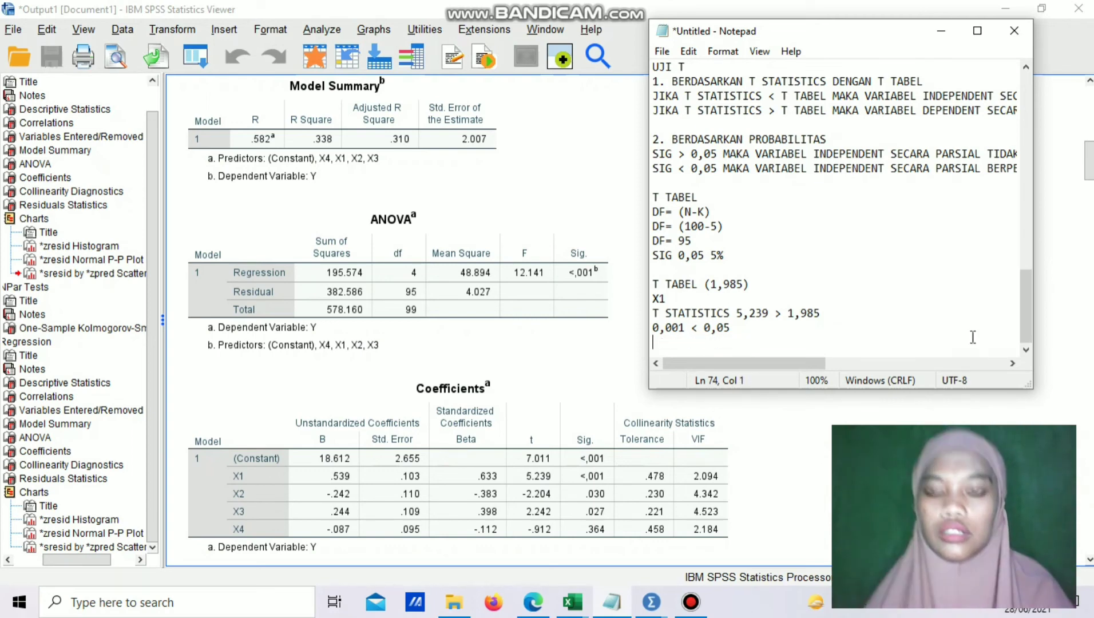
Record X1's coefficient as NILAI KOEFISIEN 0,539 below the 0,001 < 0,05 comparison.
type("NI")
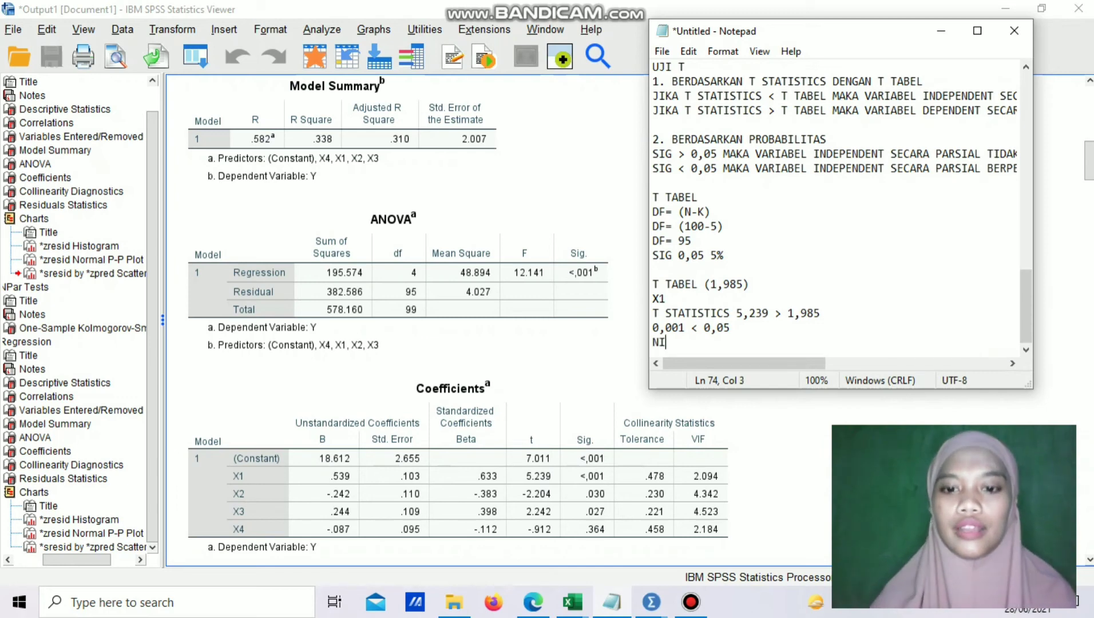
type("LAI KOEFISIEN 0")
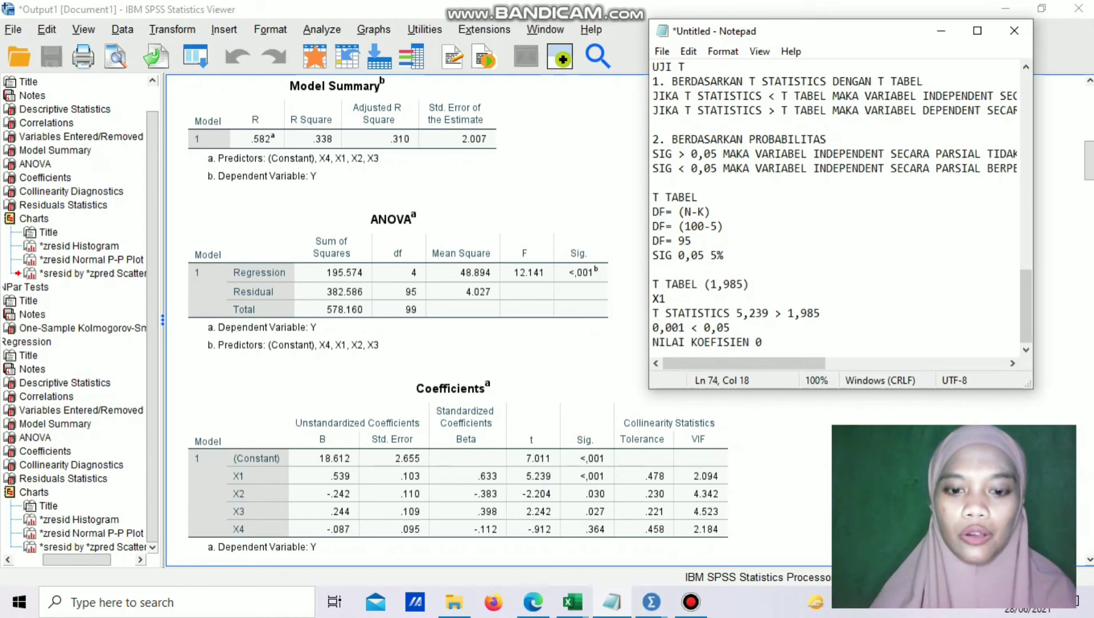
type(",539")
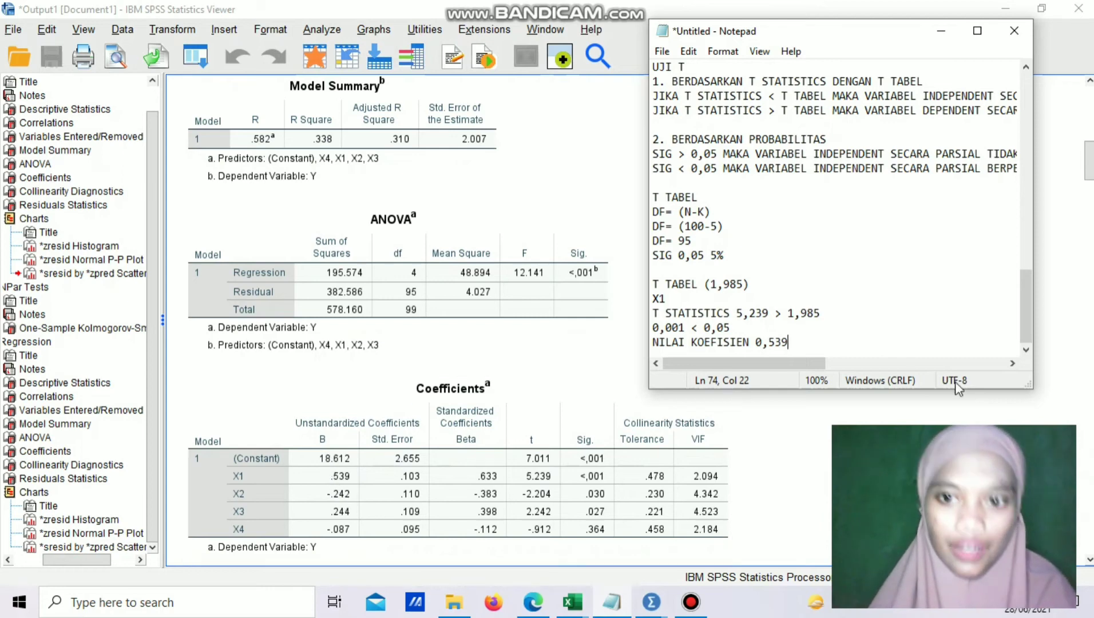
Add the conclusion MAKA HASILNYA VARIABEL X1 SECARA PARSIAL BEREPNGARUH POSITIF TERHADAP VARIABEL directly below X1's coefficient line.
key("Return")
key("Return")
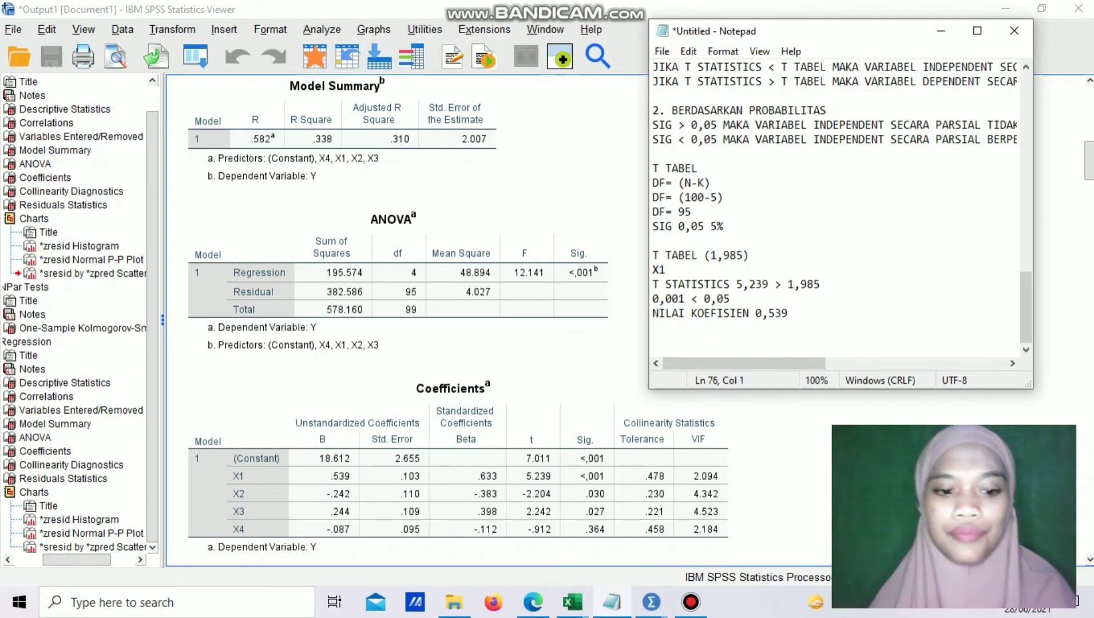
key("BackSpace")
type("MAKA ")
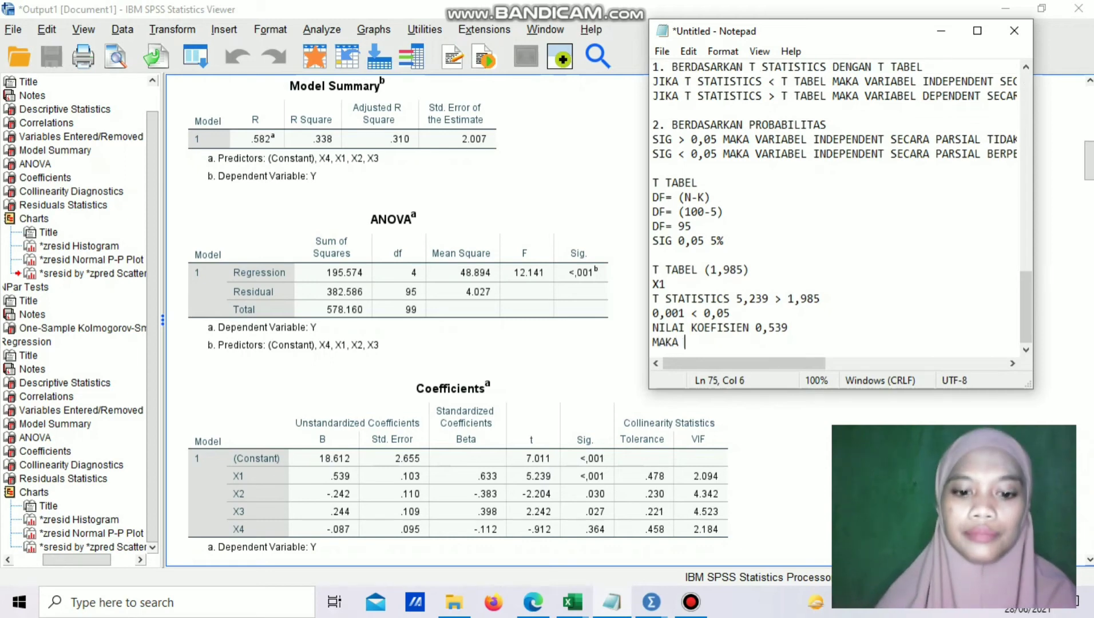
type("HASIL")
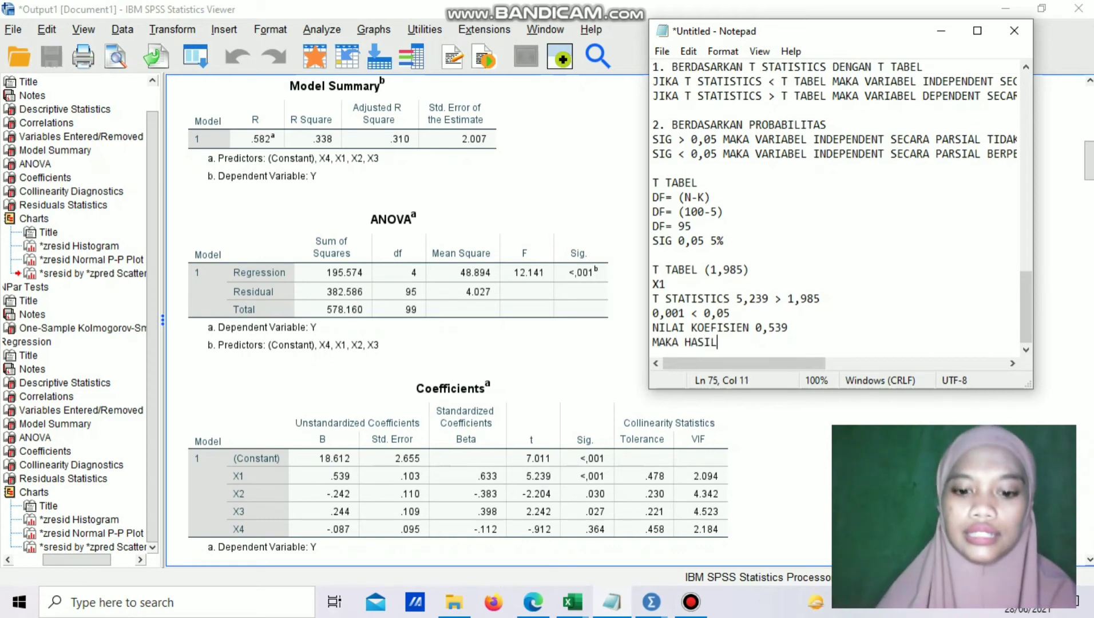
type("NYA VARIAB")
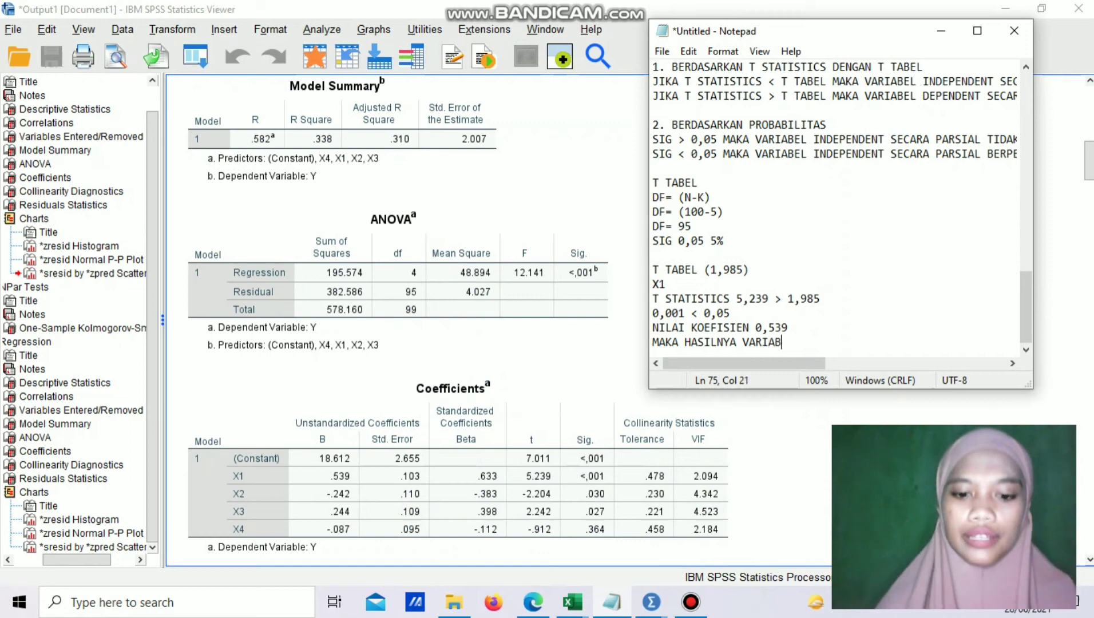
type("EL X1 ")
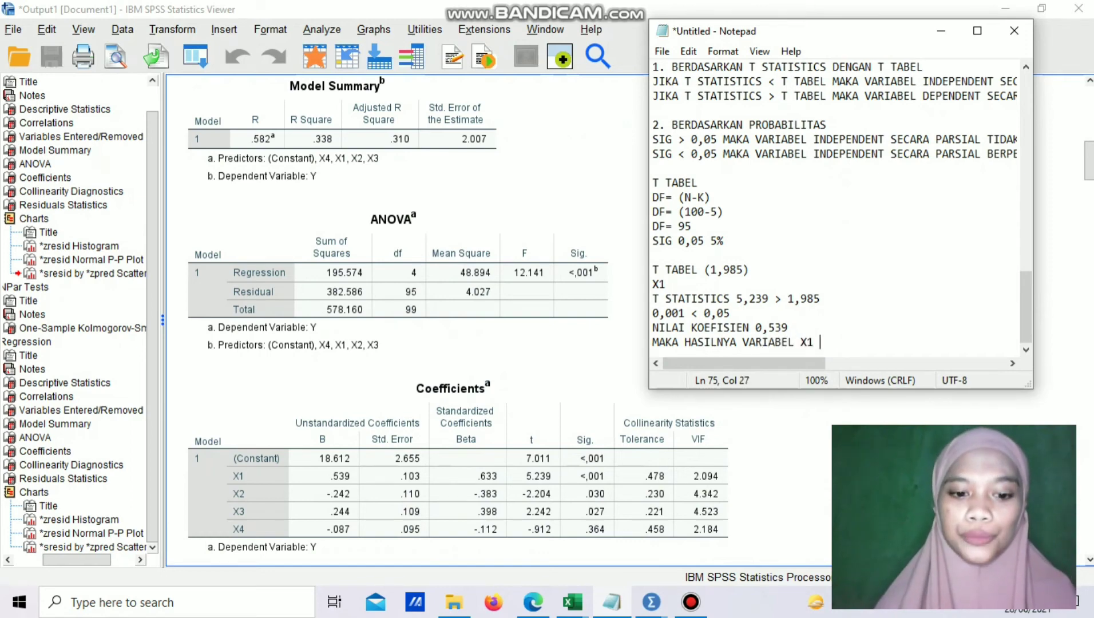
type("SECARA PARS")
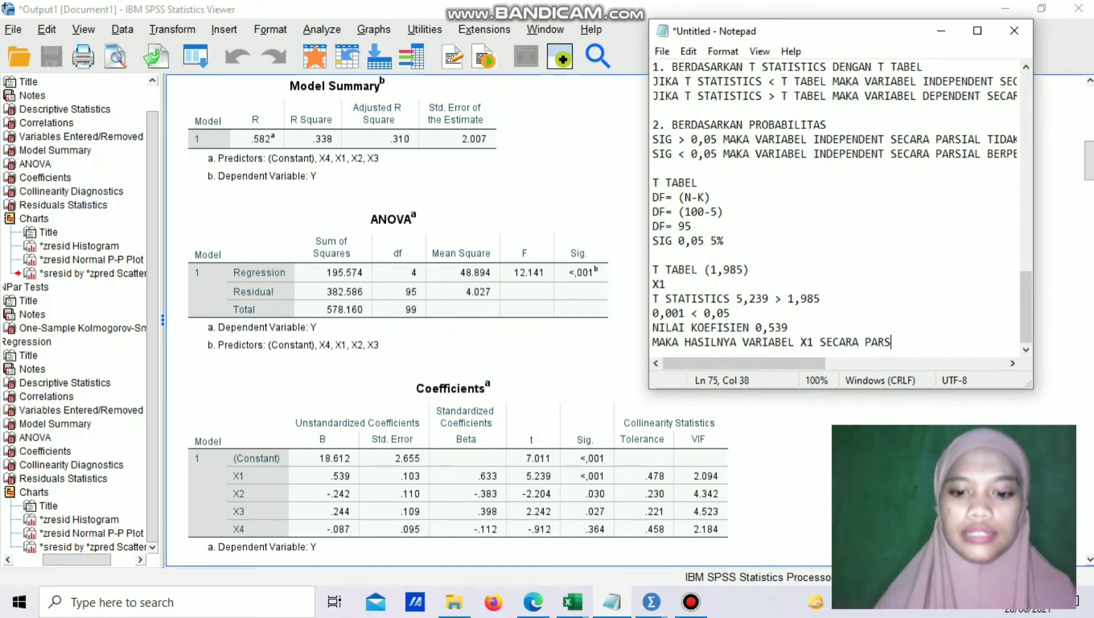
type("IAL BER")
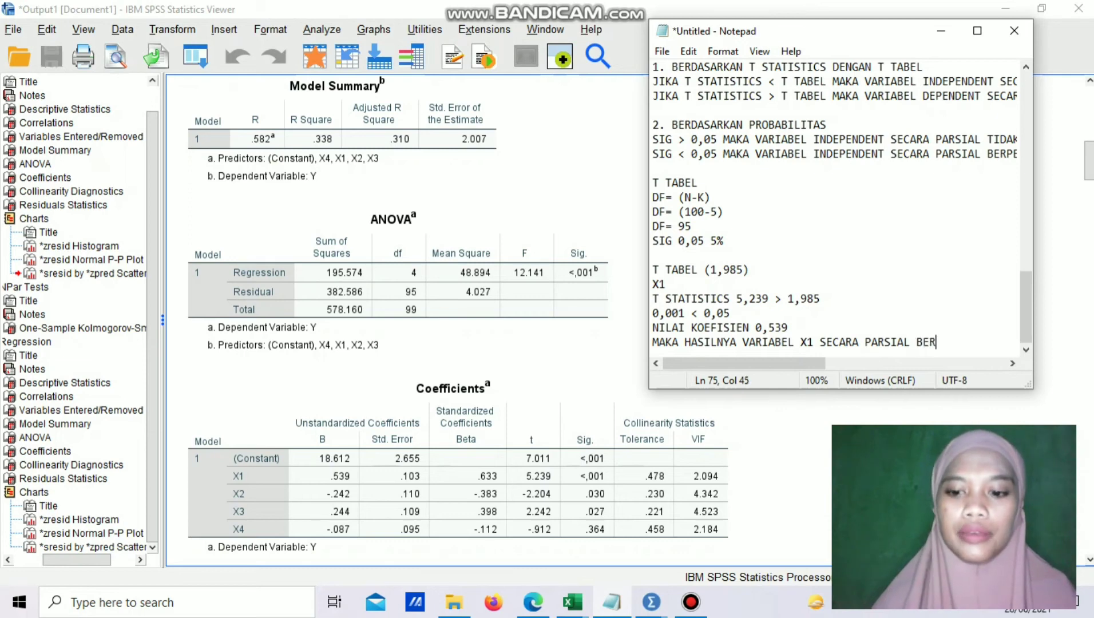
type("EPNGARUH PO")
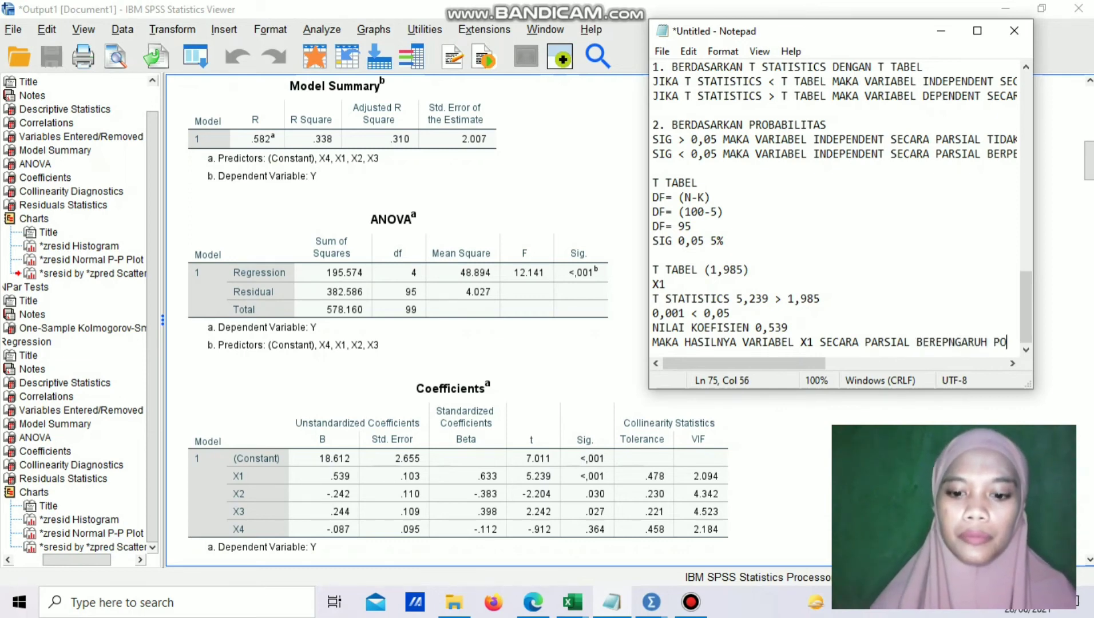
type("SITIF TERHADAO")
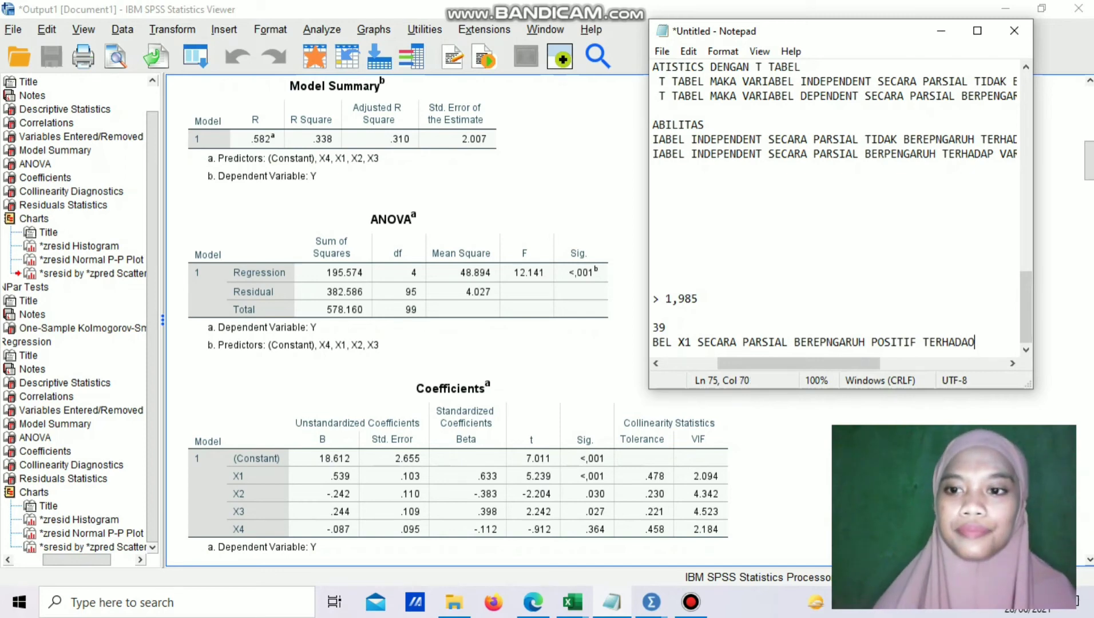
key("BackSpace")
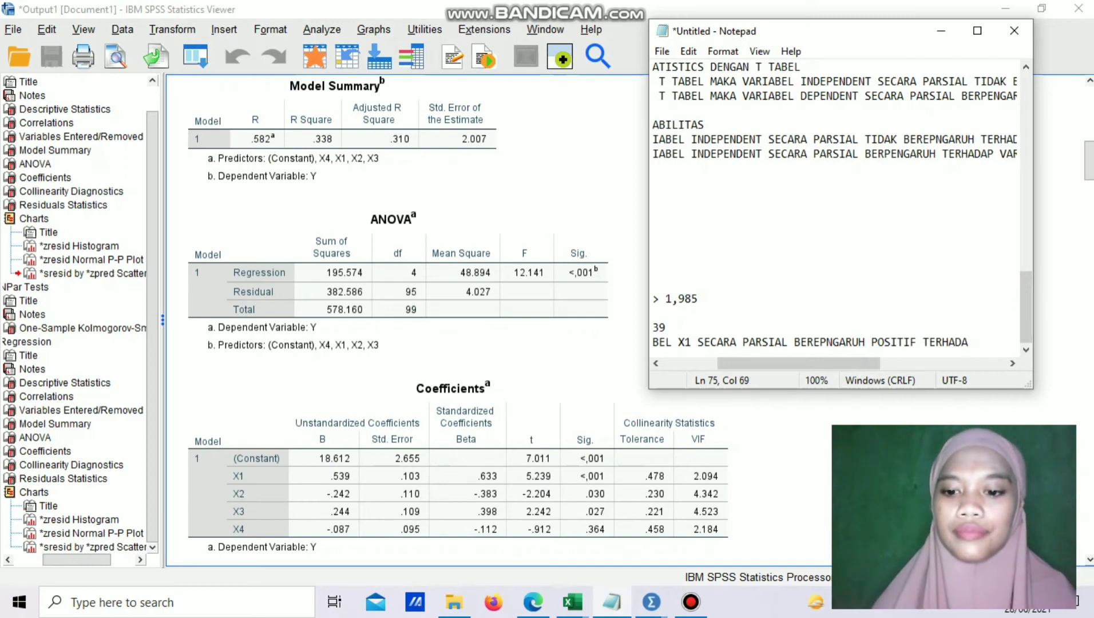
type("P VARIABEL")
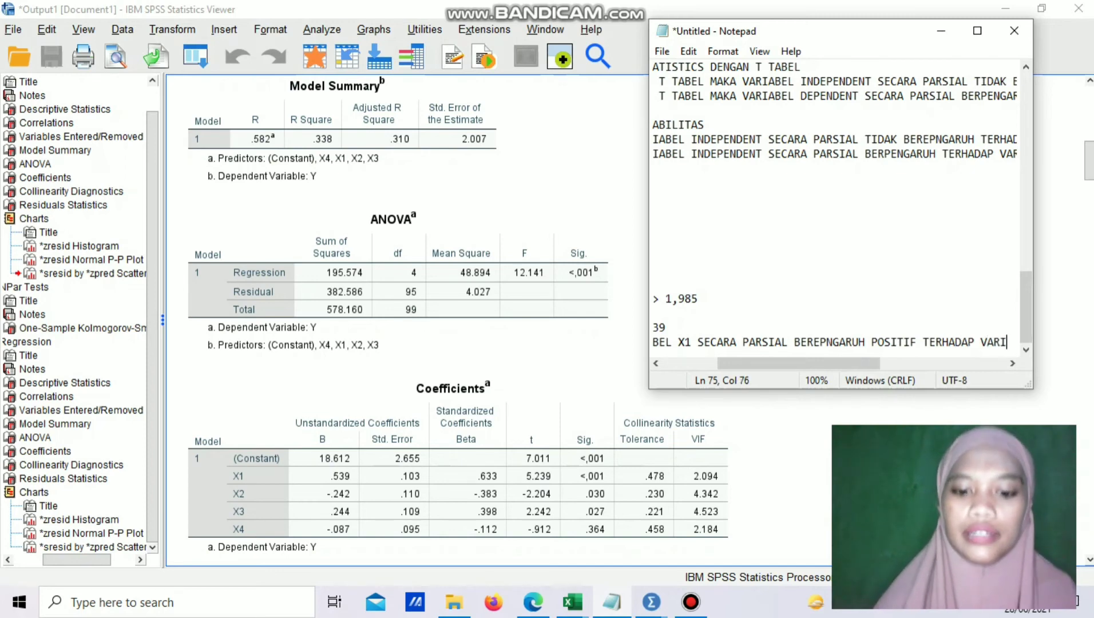
Add the heading X2 after two blank lines below the X1 conclusion.
key("Return")
key("Return")
key("Return")
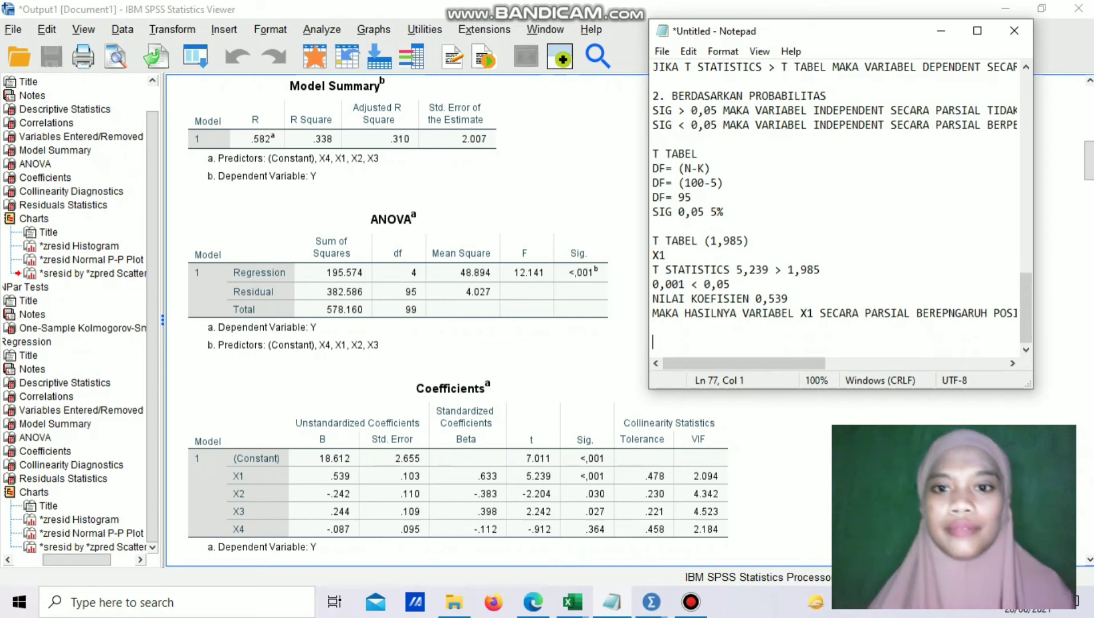
type("X2")
key("Return")
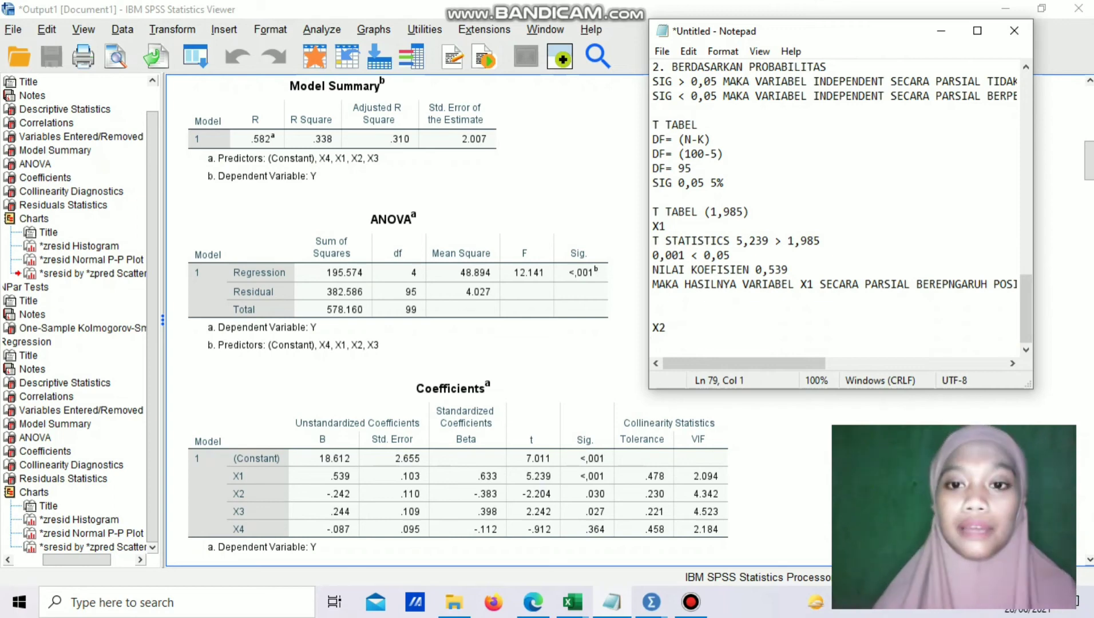
Add the line T STATISTICS 2,204 > 1,985 under the X2 heading.
type("T ")
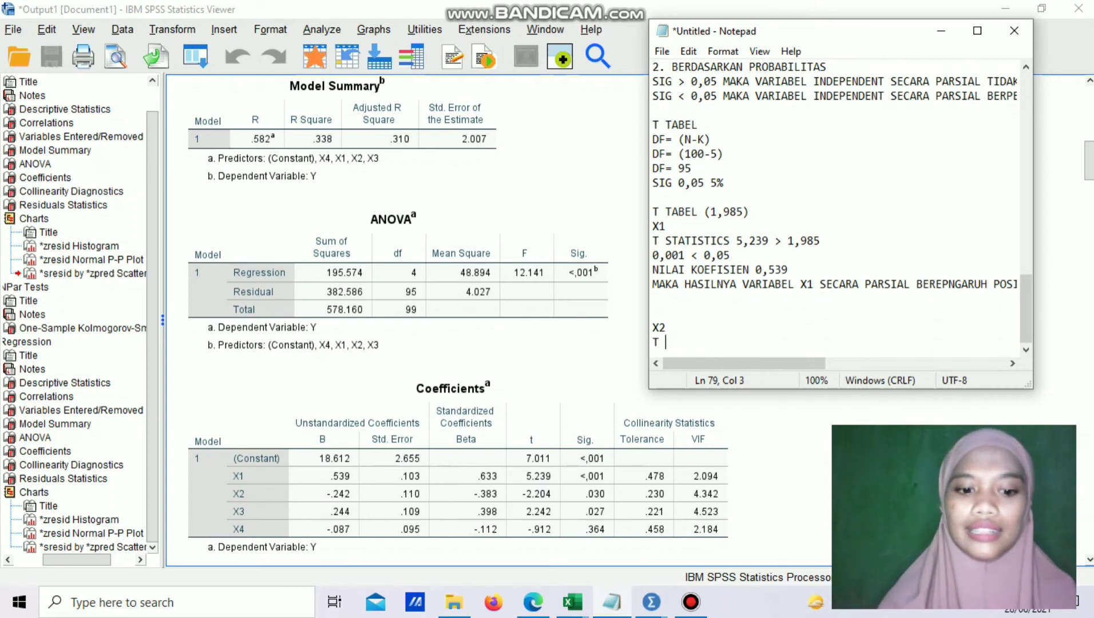
type("STATISTIC")
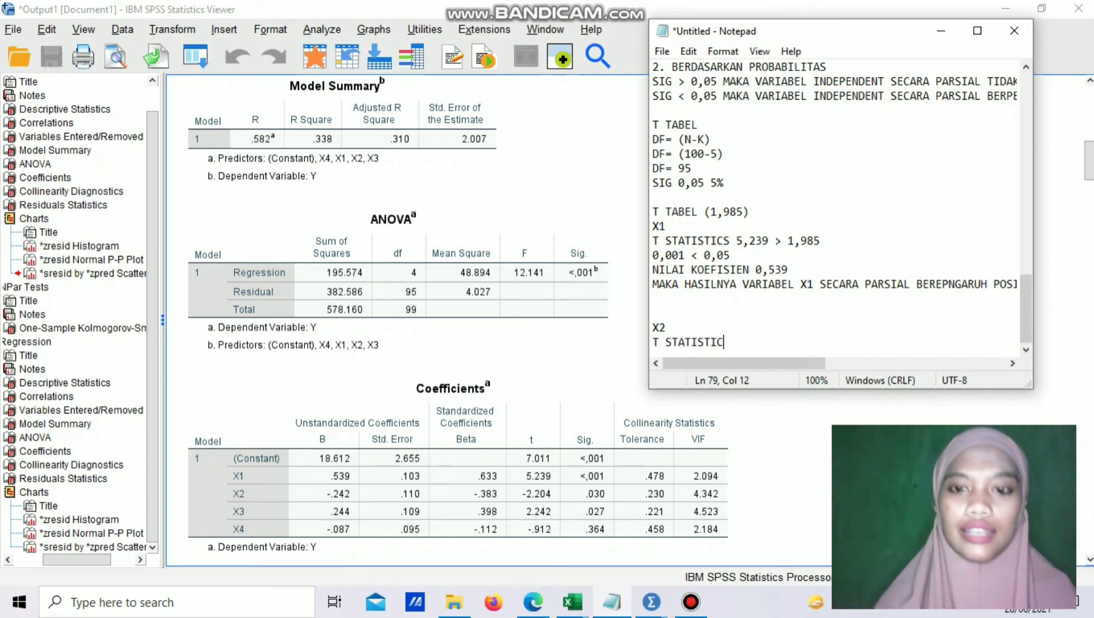
type("S ")
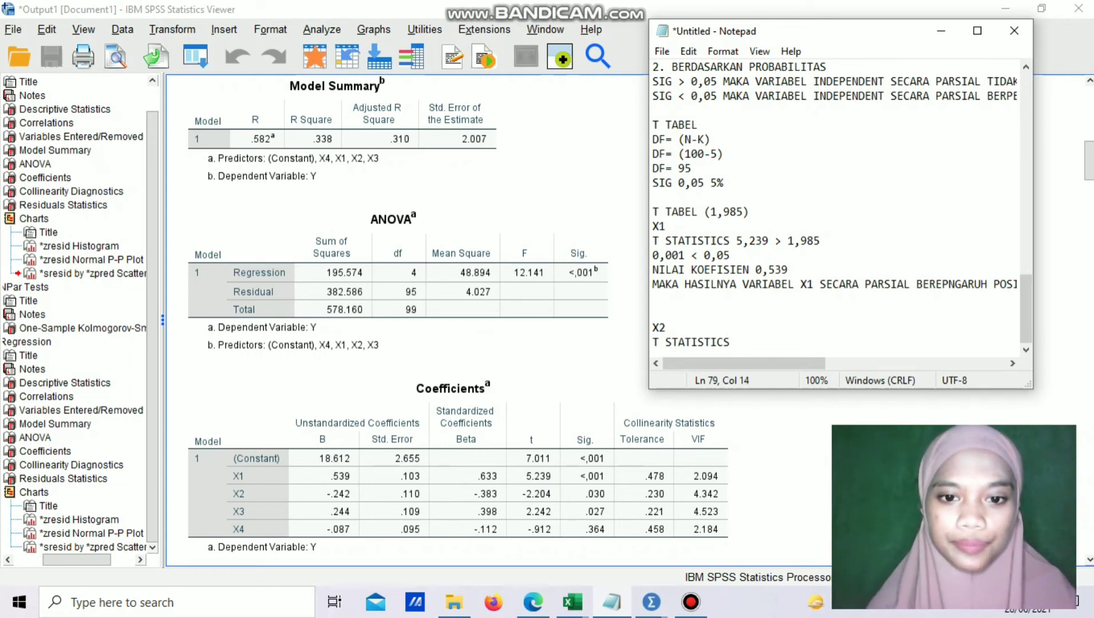
type("2,20")
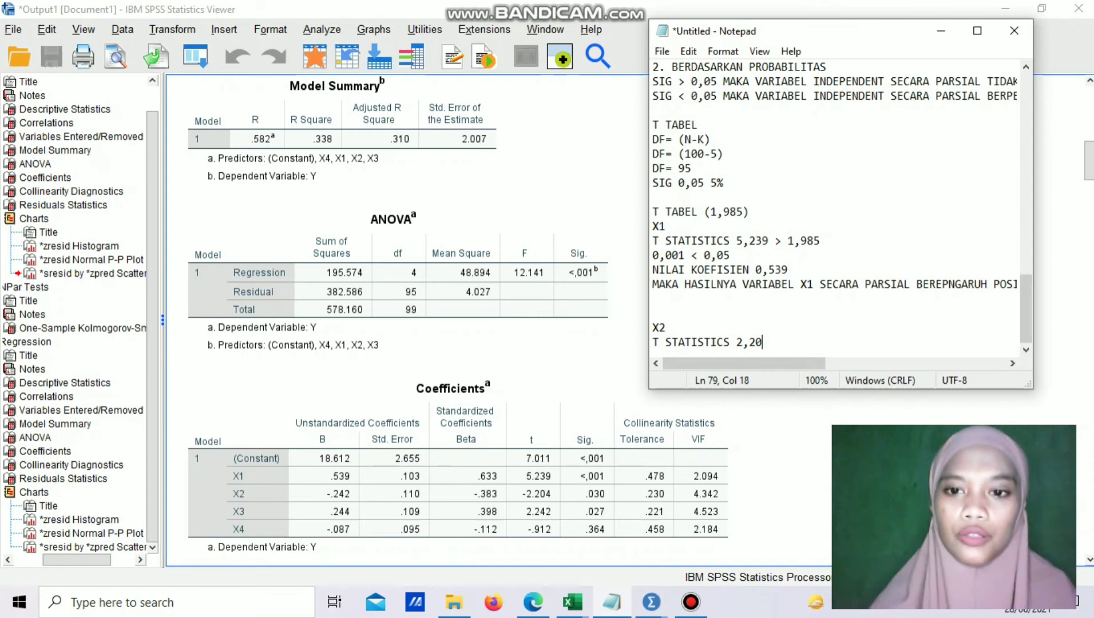
type("4")
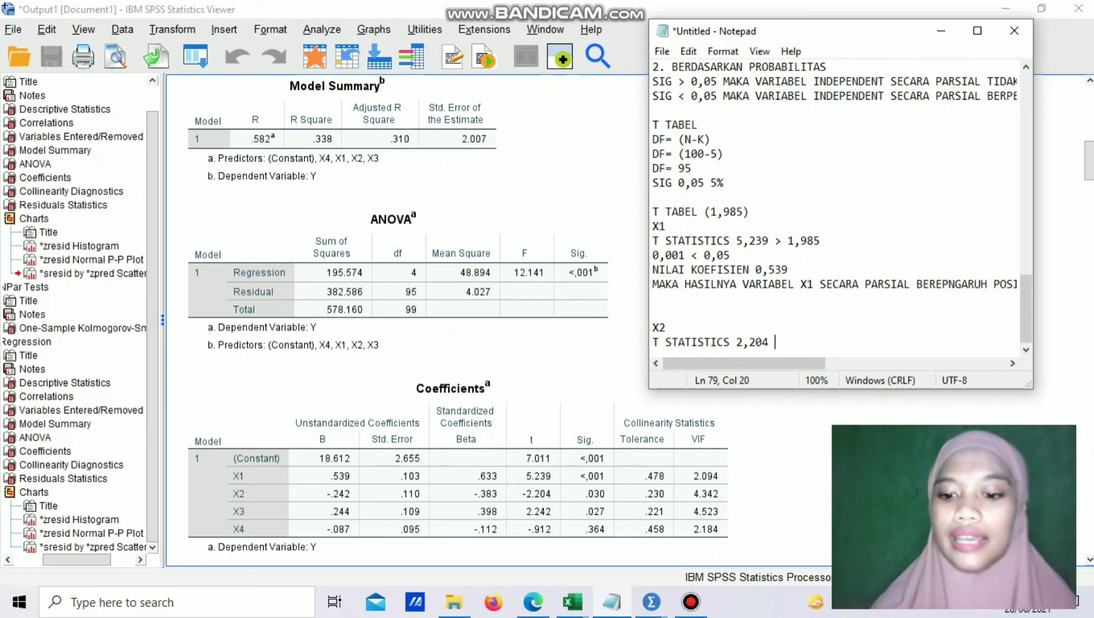
type(">")
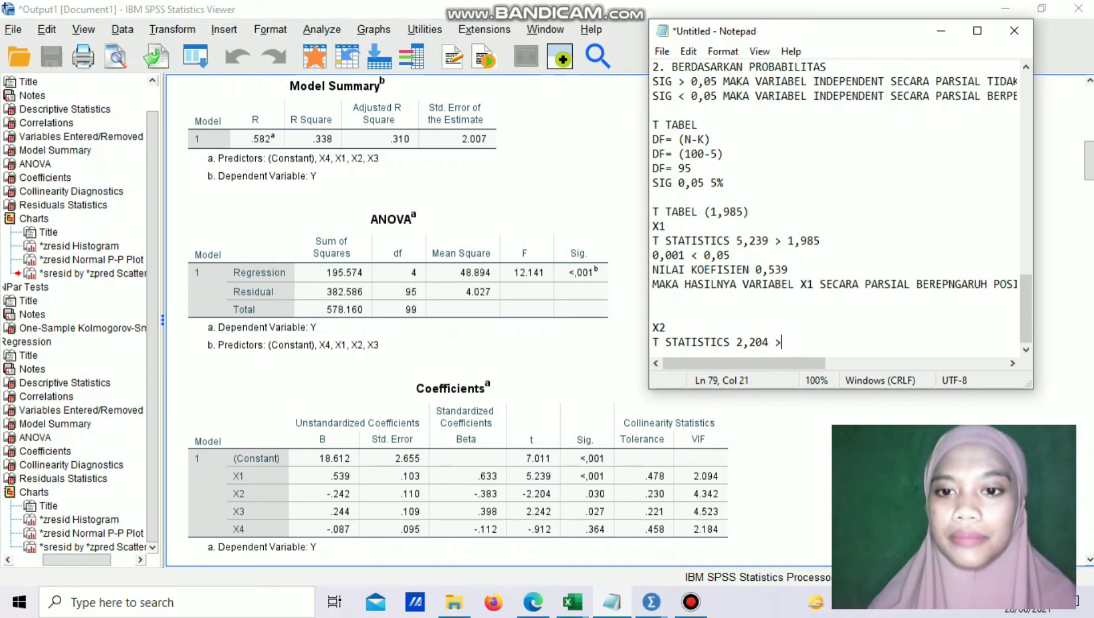
type(" 1,985")
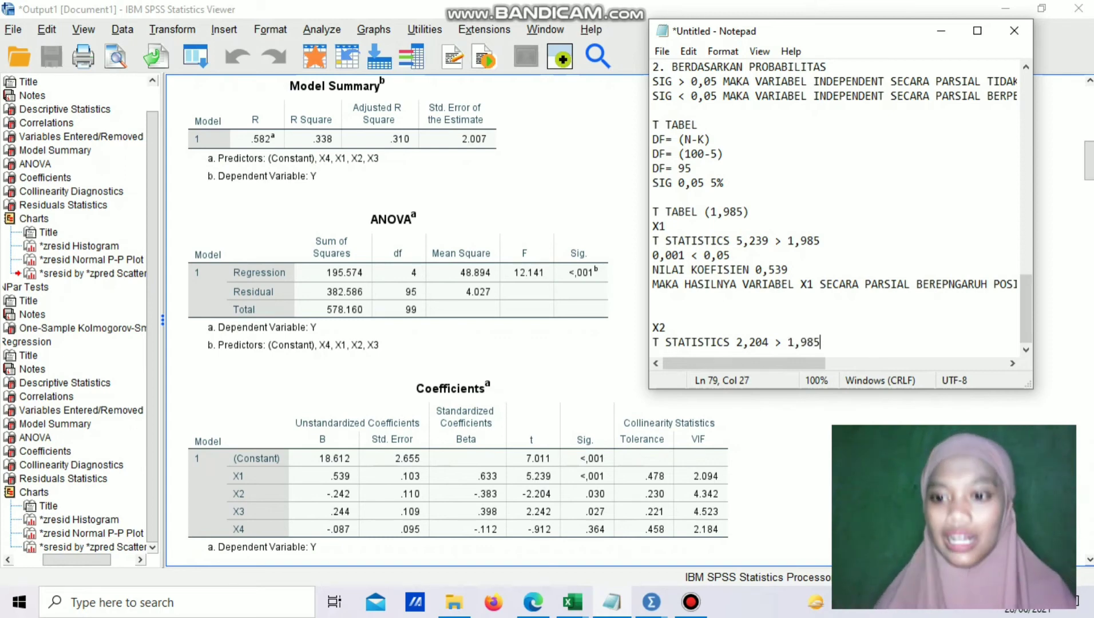
Add the significance comparison 0,030 < 0,05 on the line below X2's T STATISTICS comparison.
key("Return")
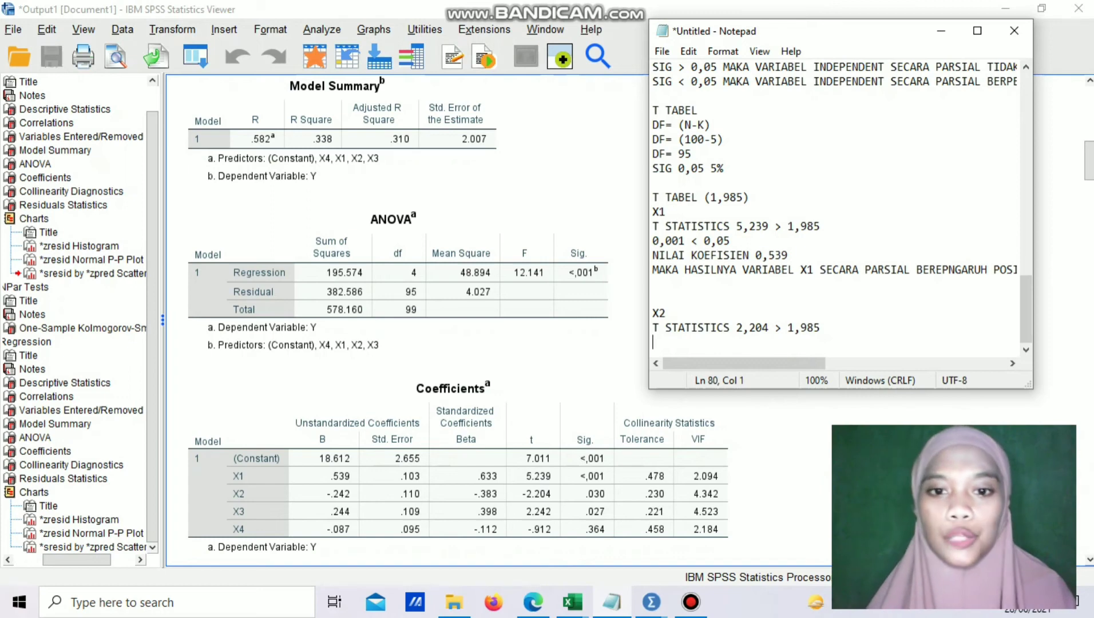
type("0,03")
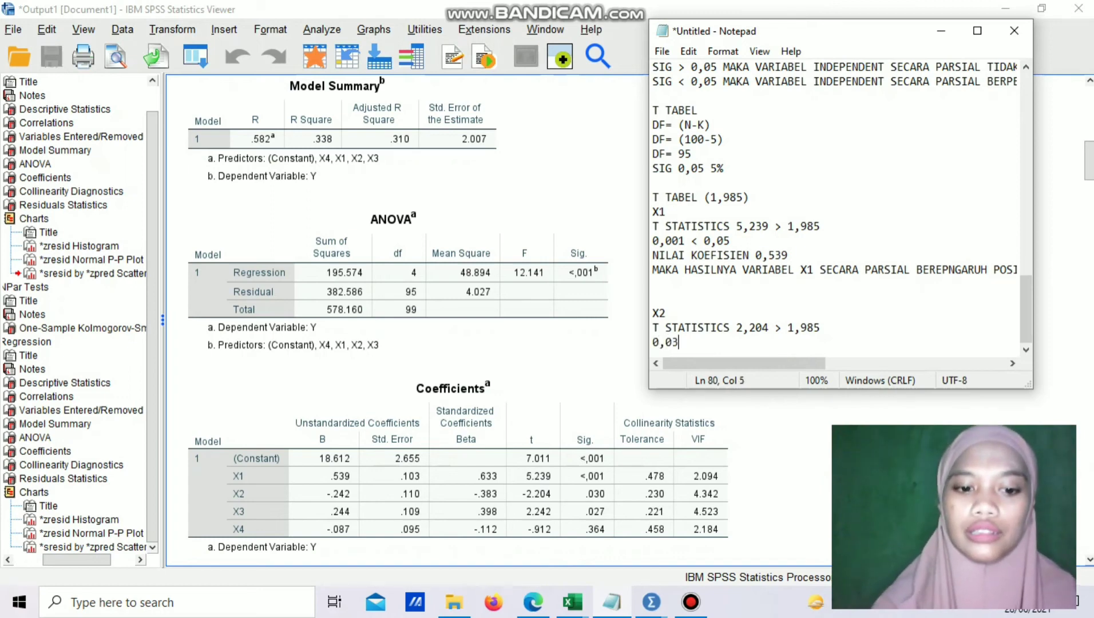
type("0 ")
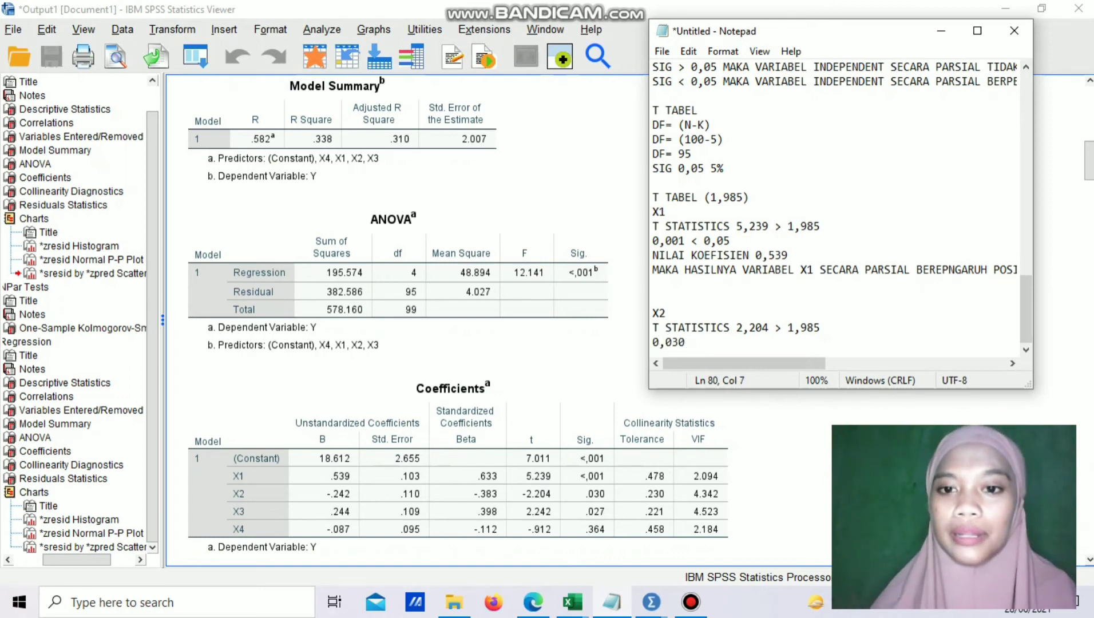
type("< 0,0")
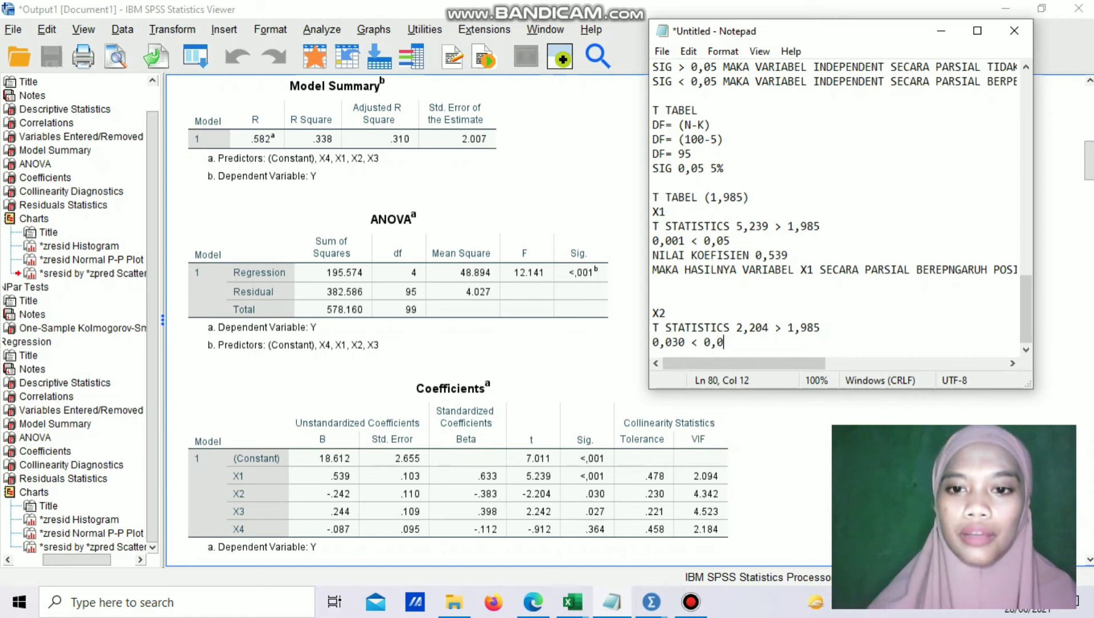
type("5")
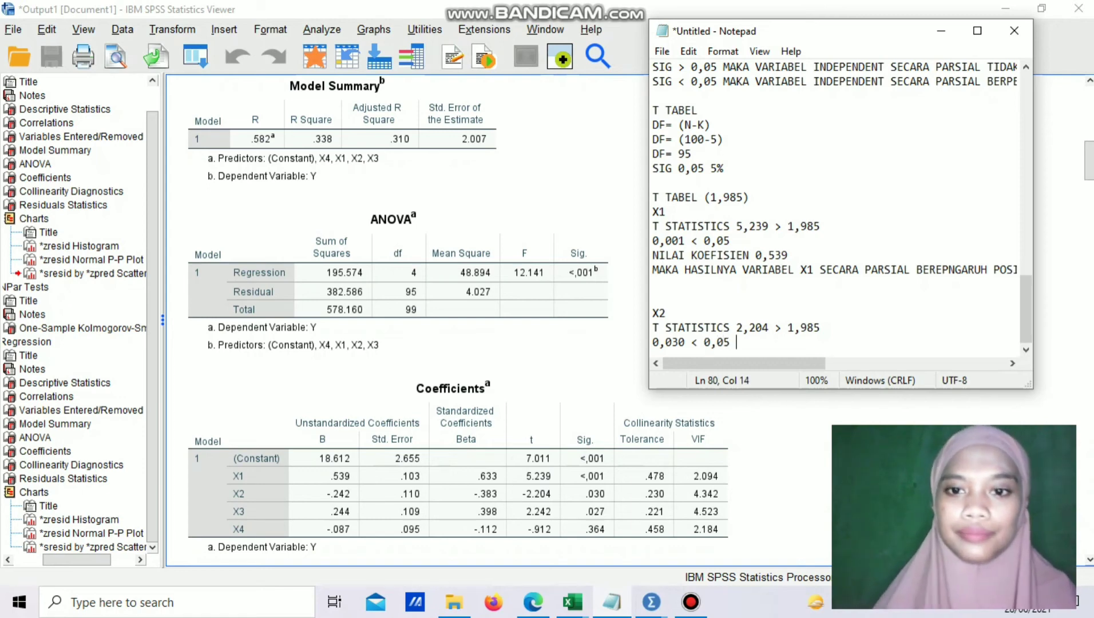
Record X2's coefficient as NILAI KOEFISIEN -0,242 below the 0,030 < 0,05 comparison.
key("Return")
type("NILAI ")
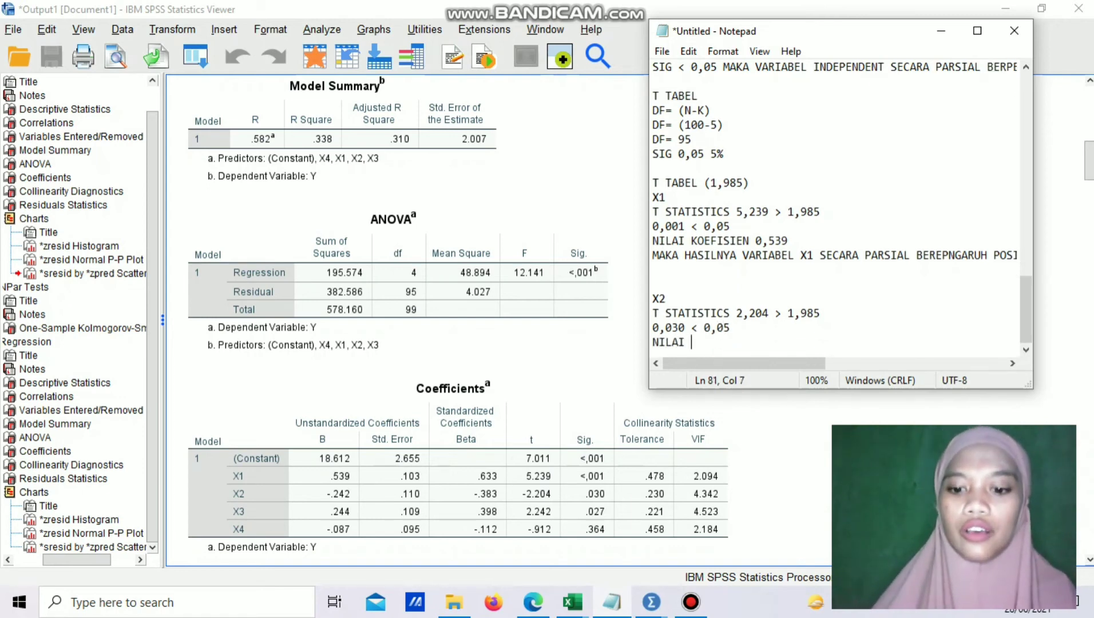
type("KOEFISIEN ")
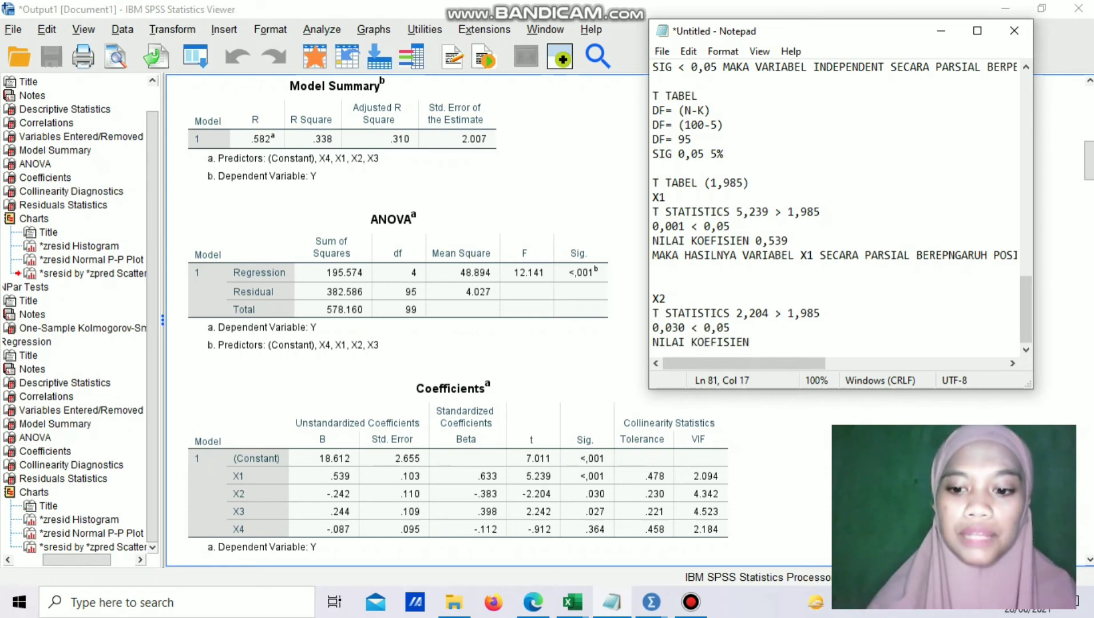
type("-0,242")
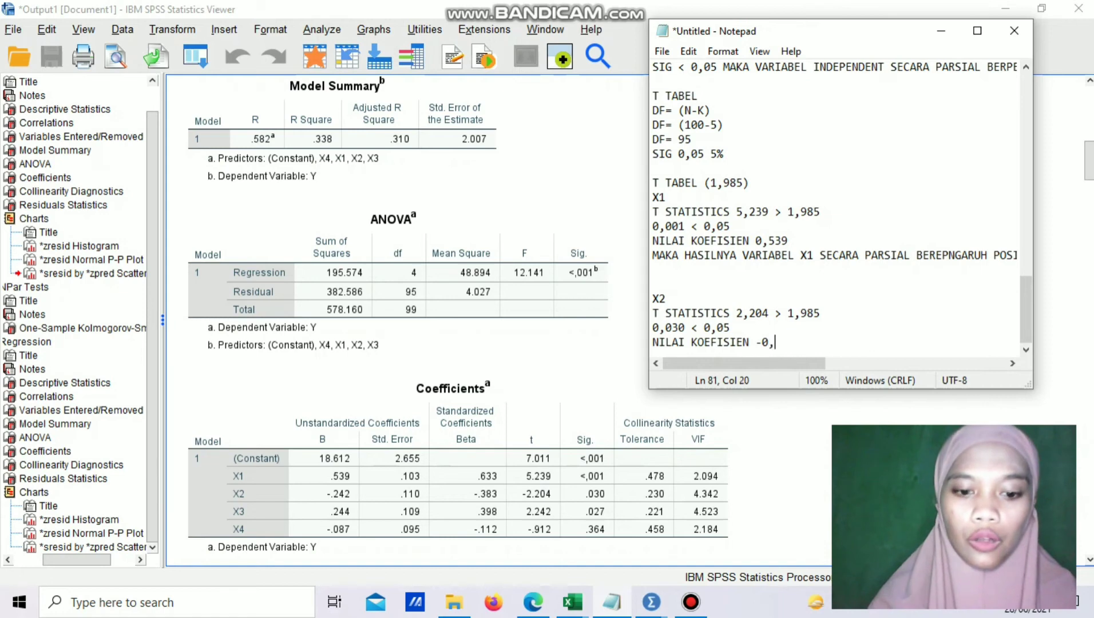
Add the conclusion MAKA HASILNYA ADALAH VARIABEL X2 SECARA PARSIAL BERPENGARUH NEGATIF TERHADAP VARIABEL Y after a blank line below X2's coefficient.
key("Return")
key("Return")
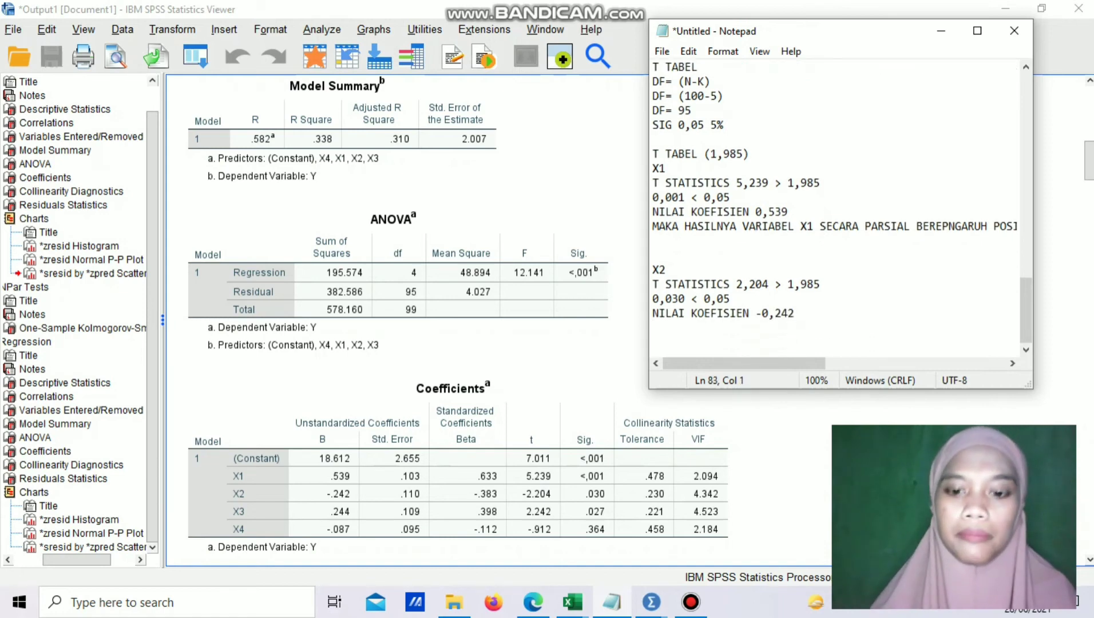
type("MAKA HASILN")
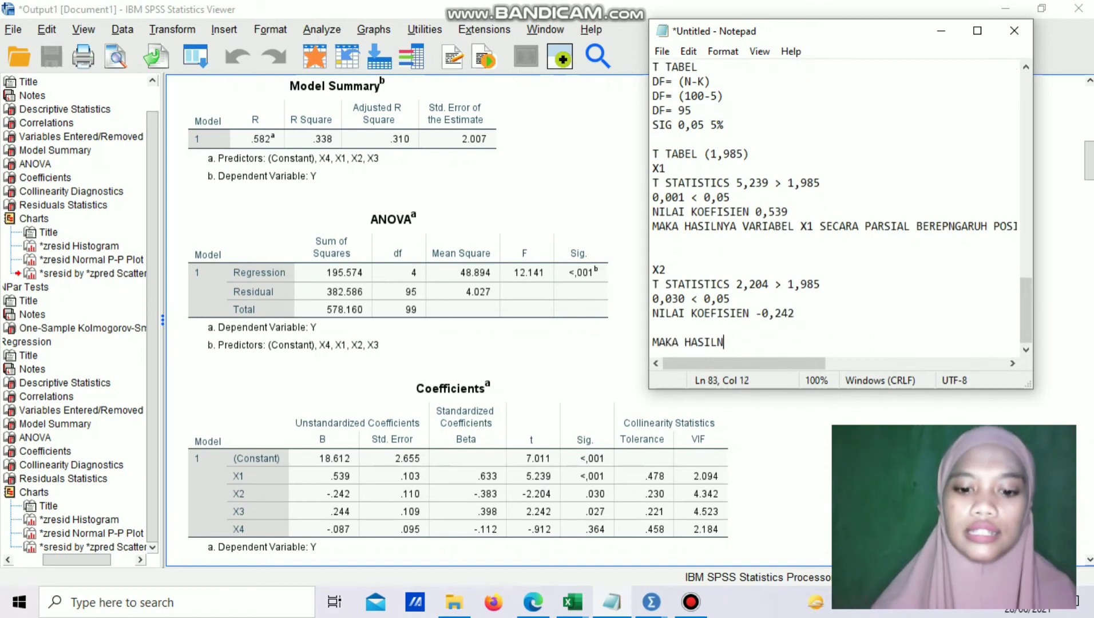
type("YA ADALAH ")
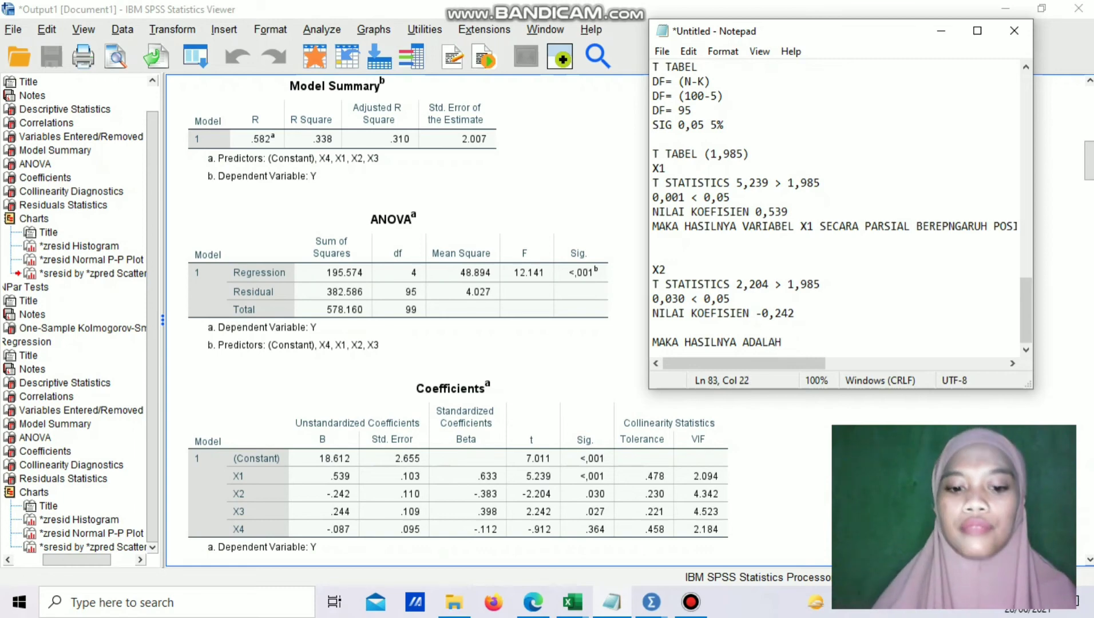
type("VARIABEL X2")
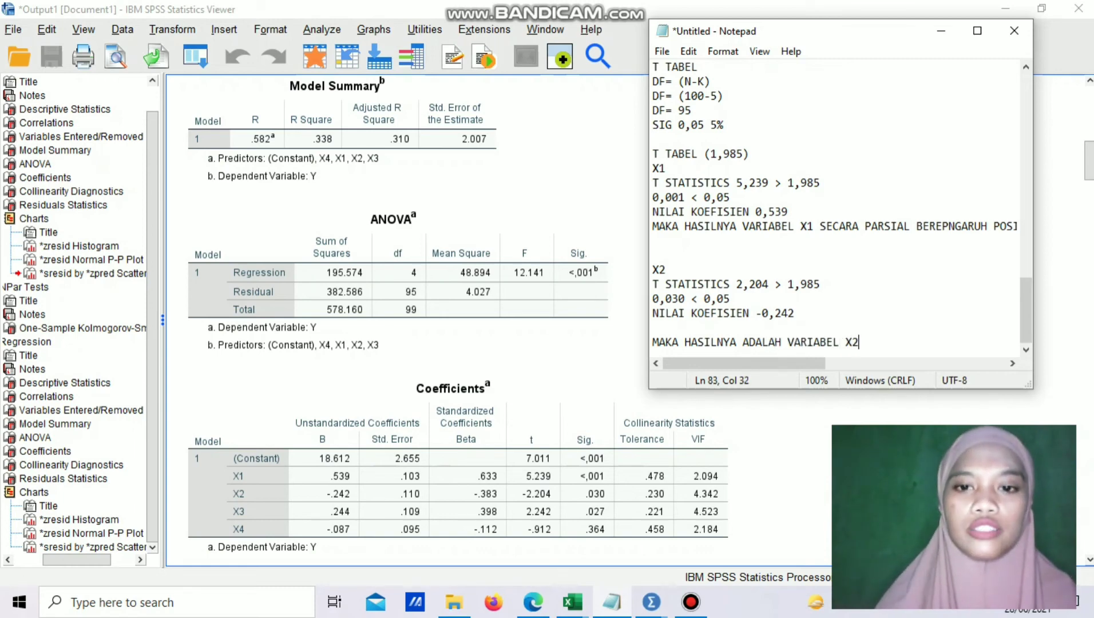
type(" SECARA")
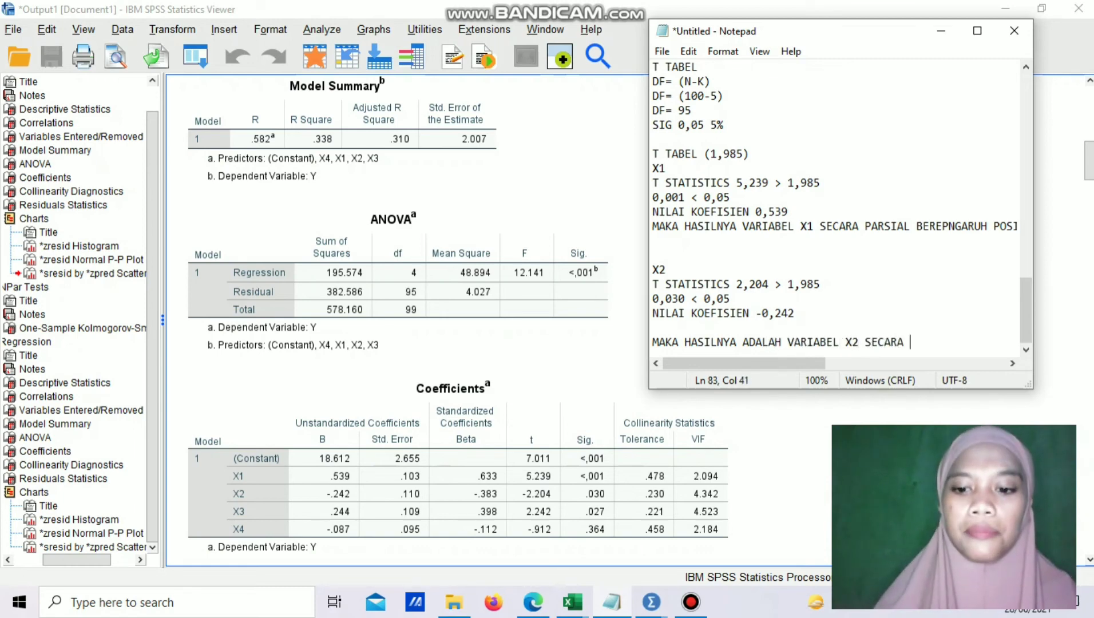
type(" PARSIAL BER")
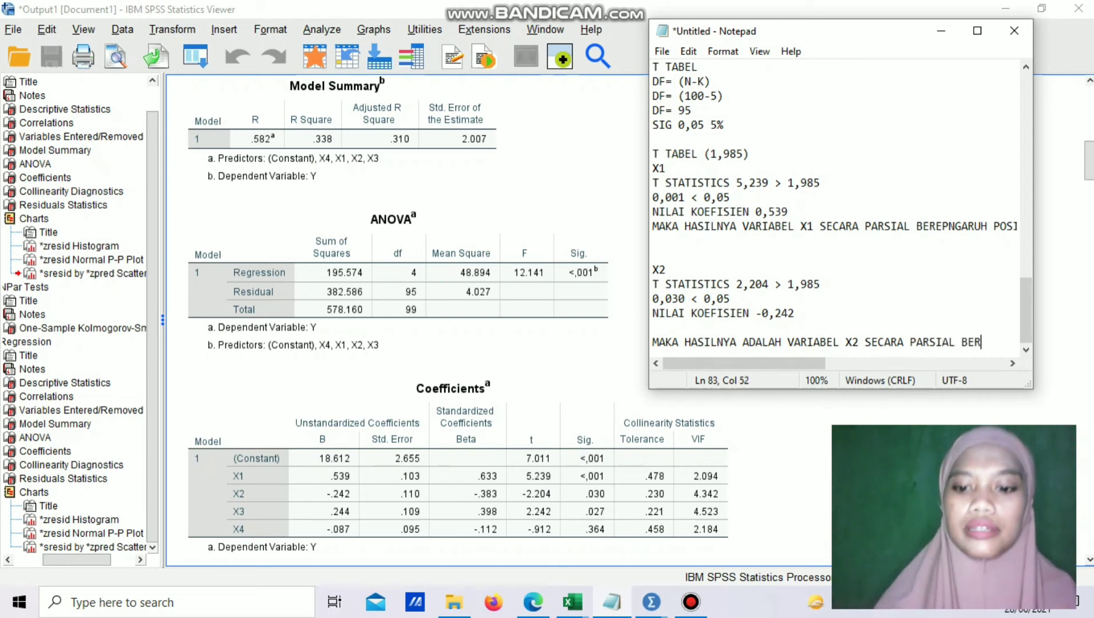
type("ENG")
key("BackSpace")
key("BackSpace")
key("BackSpace")
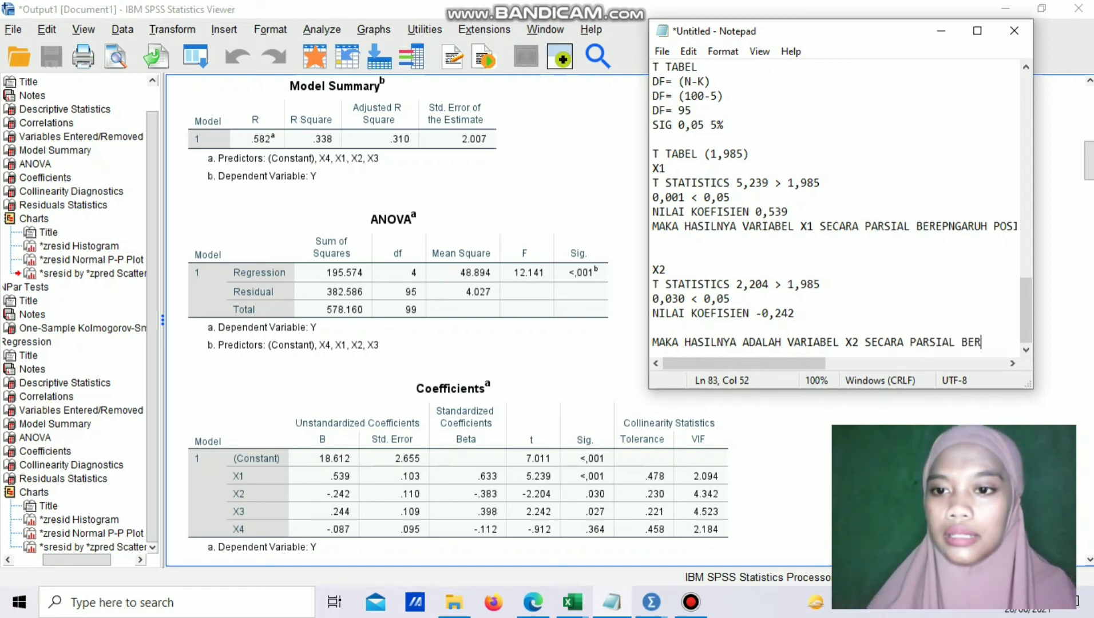
type("PENGARUH ")
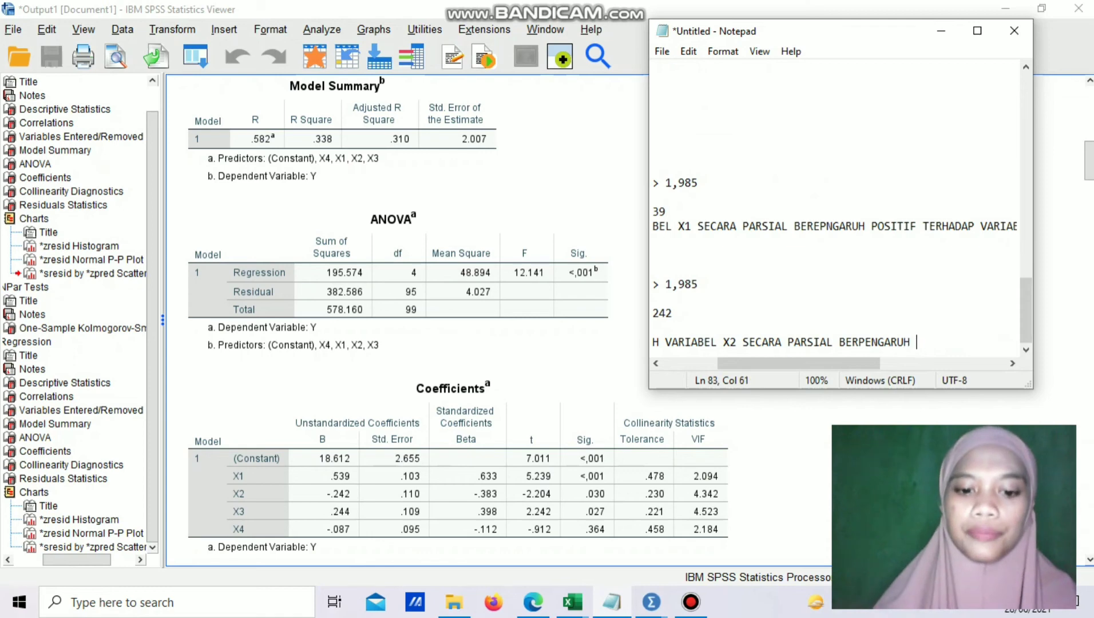
type("NEGATIF")
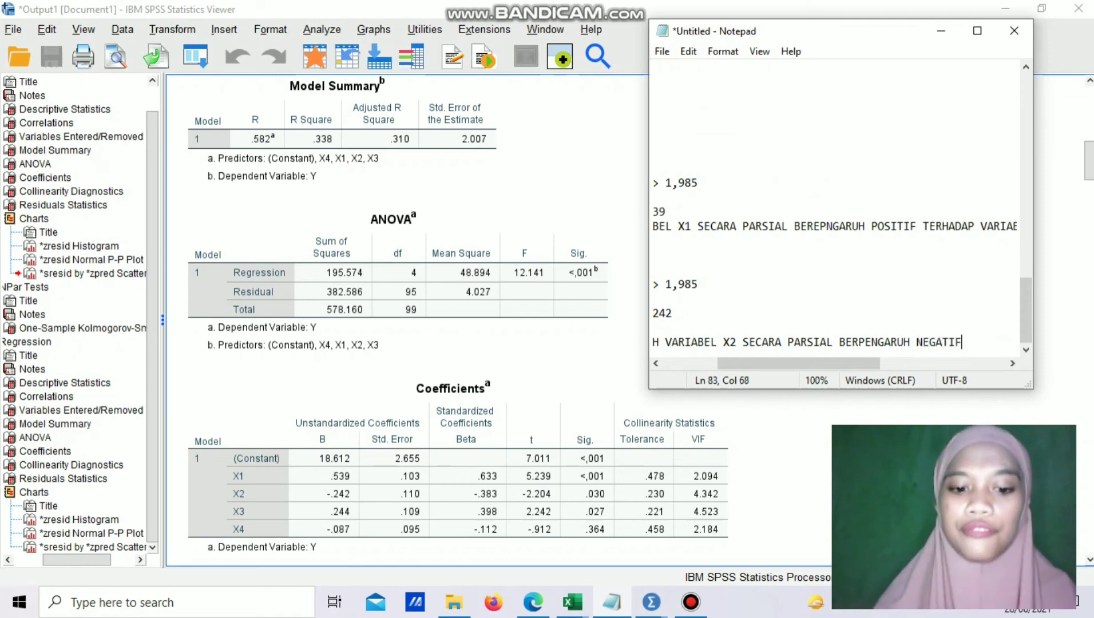
type(" TERHADAP VAR")
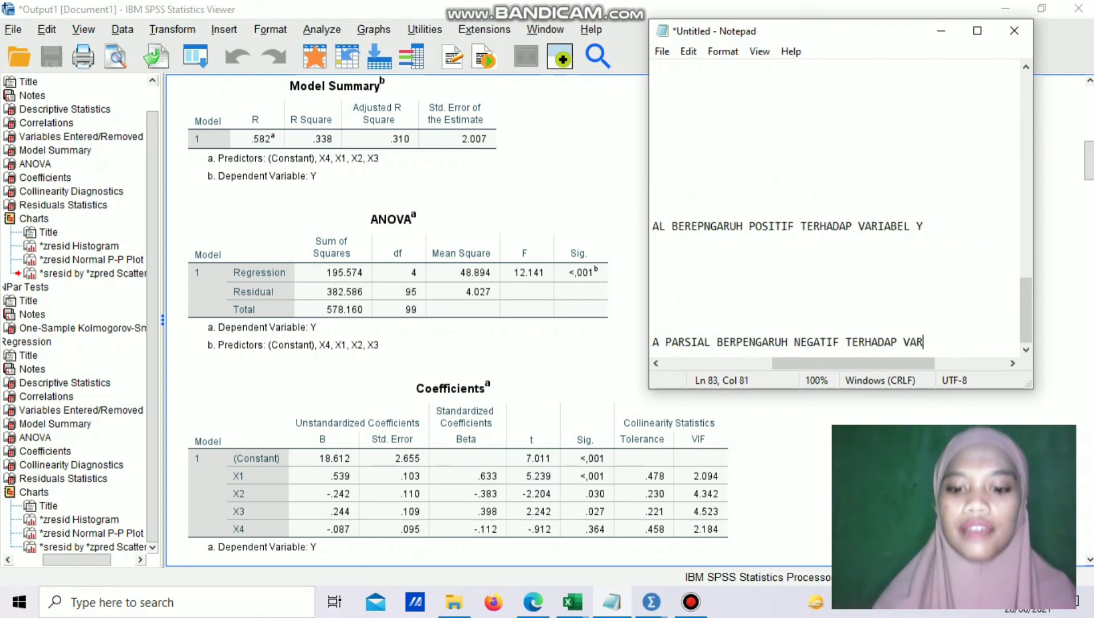
type("IABEL Y")
Add two new lines below the X2 conclusion and remove the blank line between X2's coefficient and that conclusion.
key("Return")
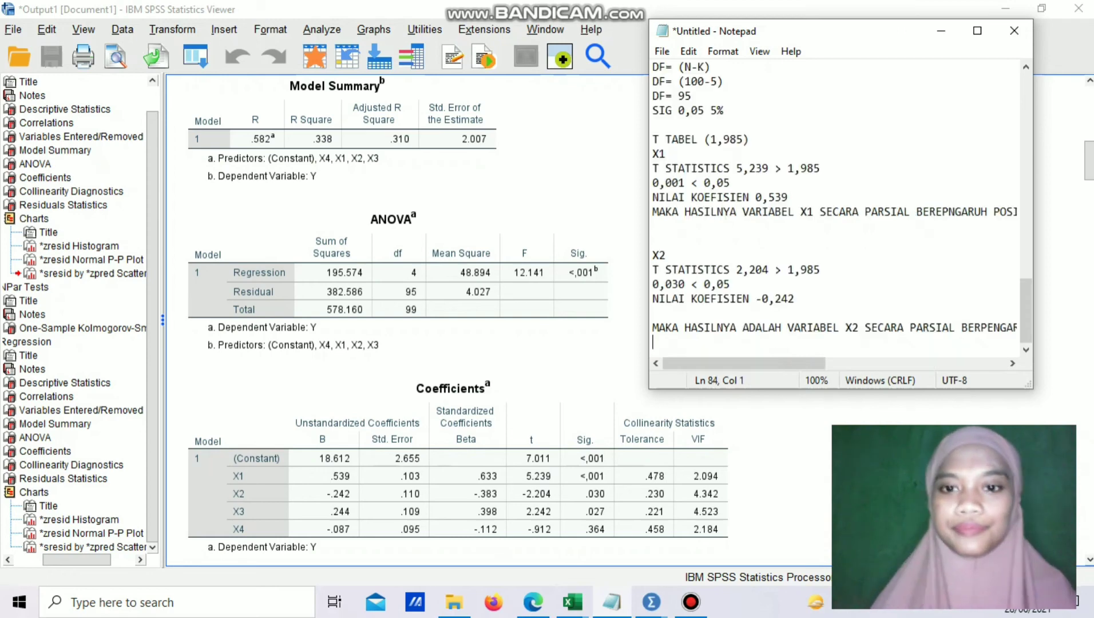
key("Return")
key("Up")
key("Up")
key("Up")
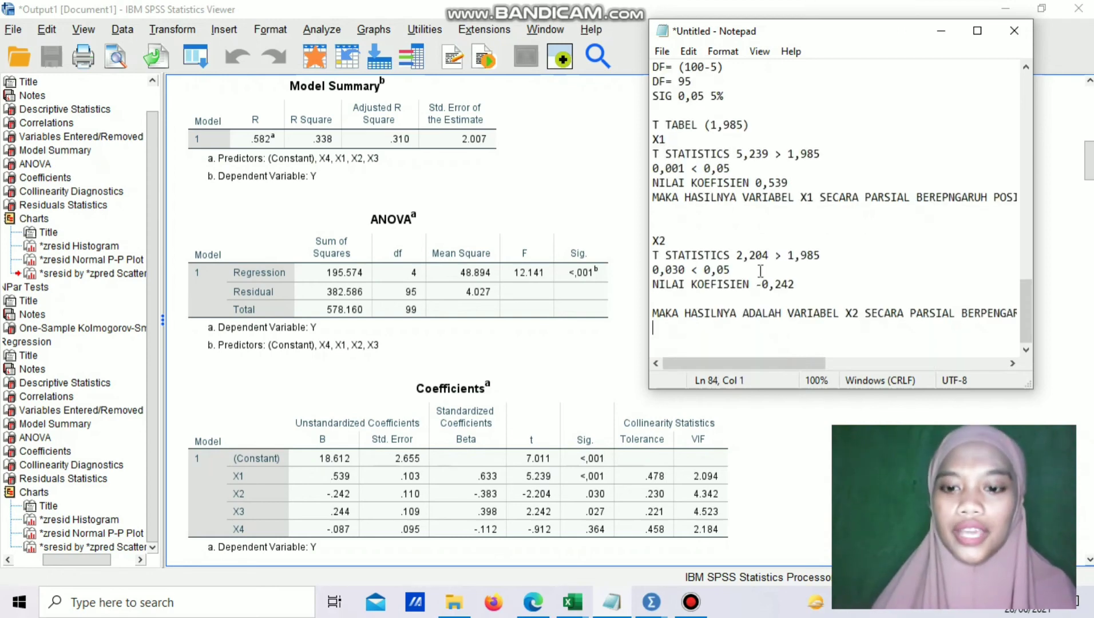
key("BackSpace")
Add the heading X3 after one blank line below the X2 conclusion.
key("Down")
key("Down")
key("Down")
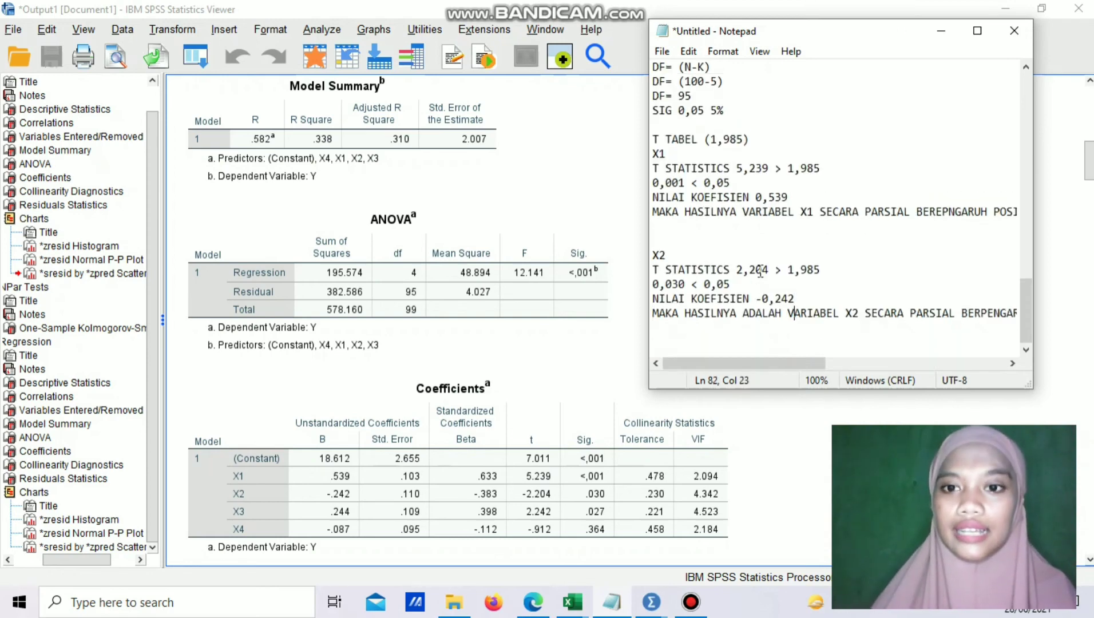
type("X3")
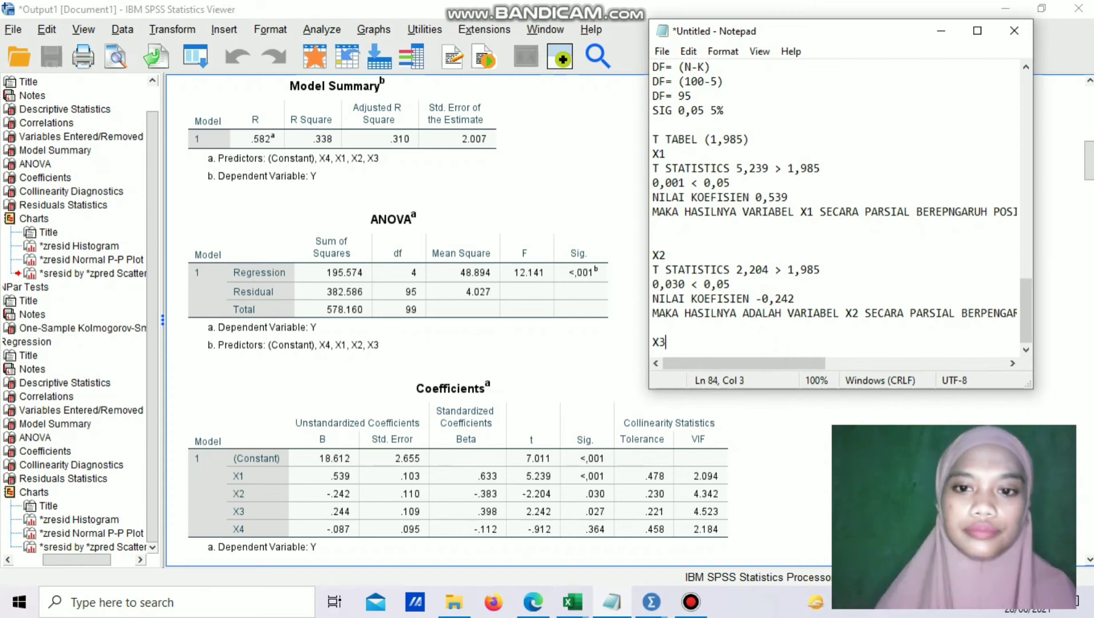
Add X3's t comparison 2,242 > 1,985 directly under the X3 heading, without the T STATISTICS label.
key("Return")
type("T")
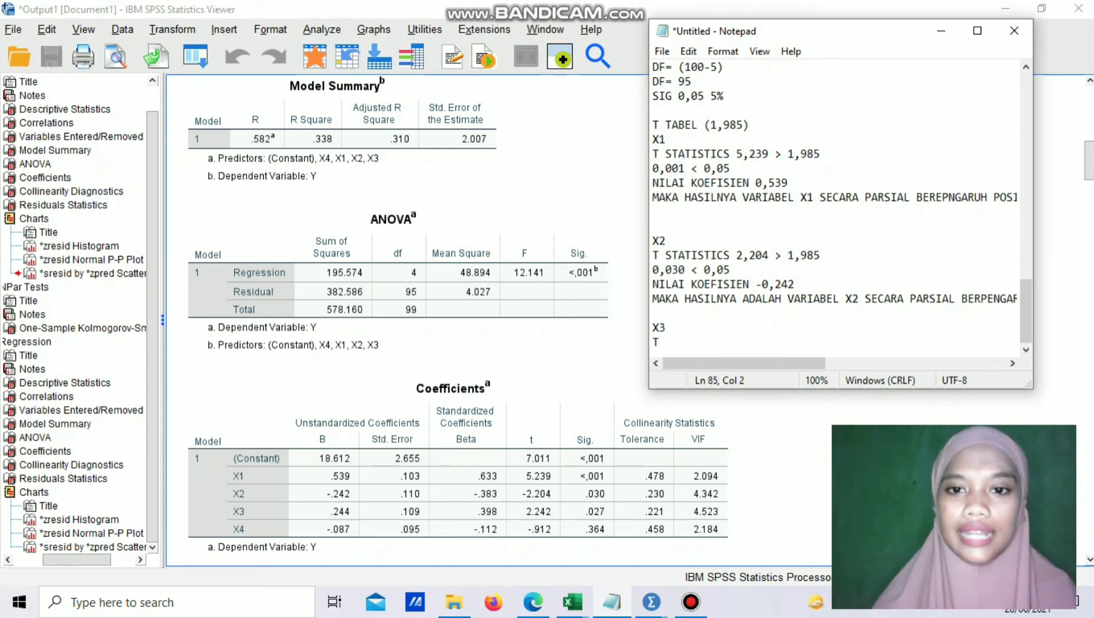
key("BackSpace")
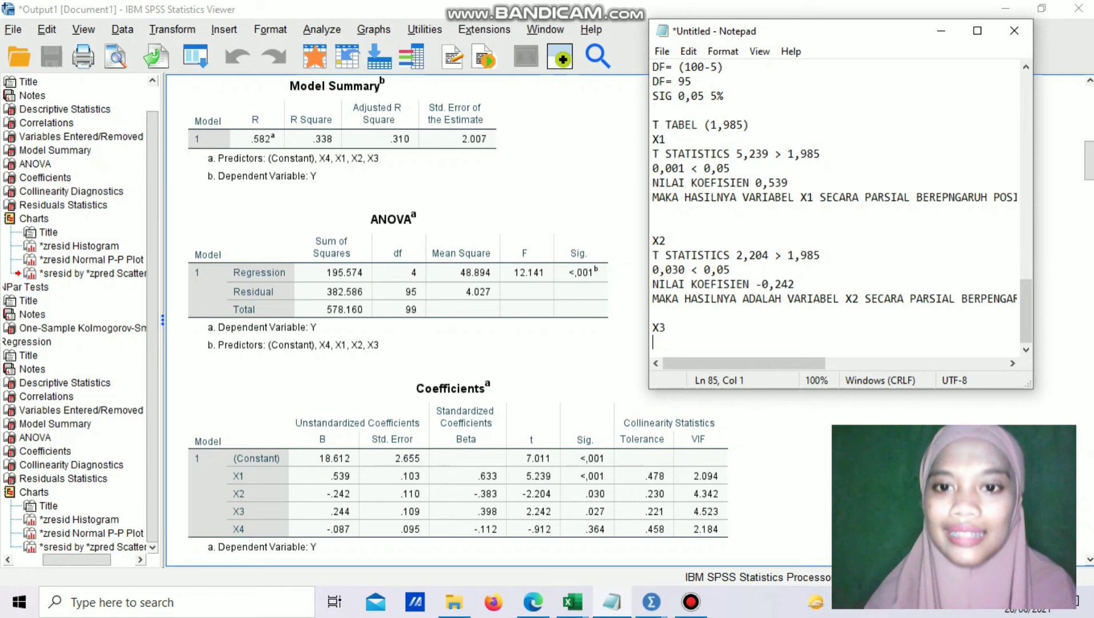
left_click(532, 518)
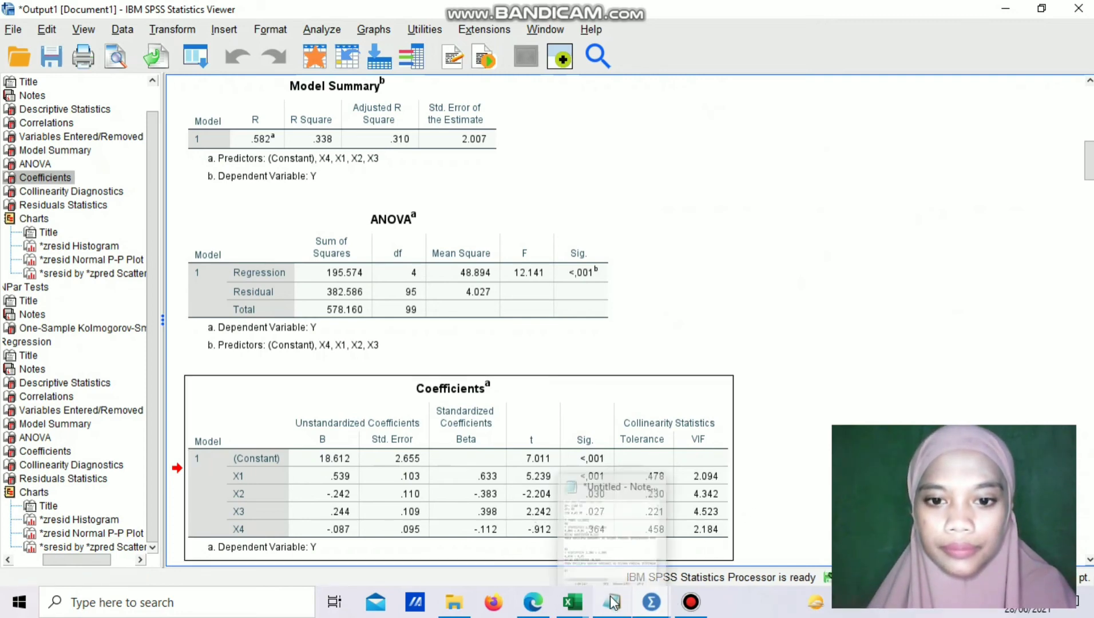
mouse_move(611, 601)
left_click(607, 554)
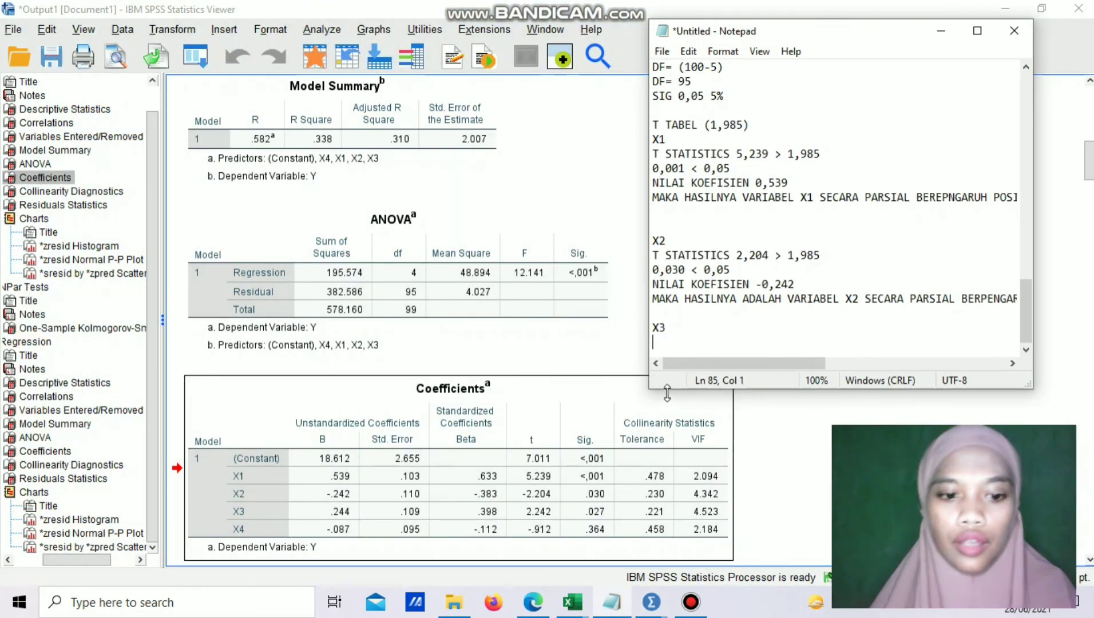
type("2,")
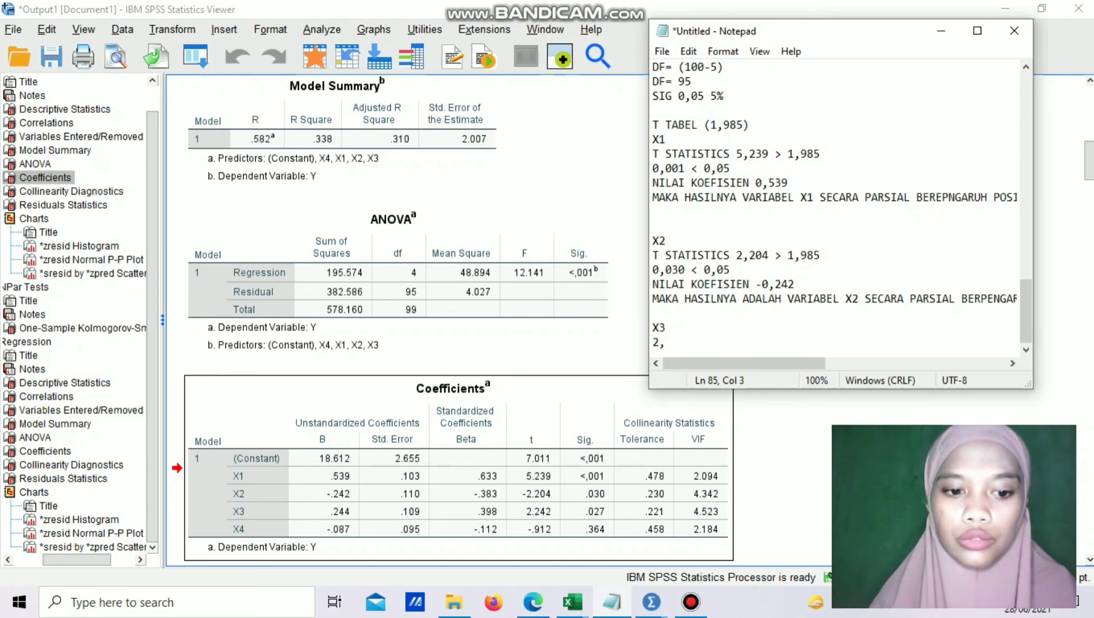
type("242 ")
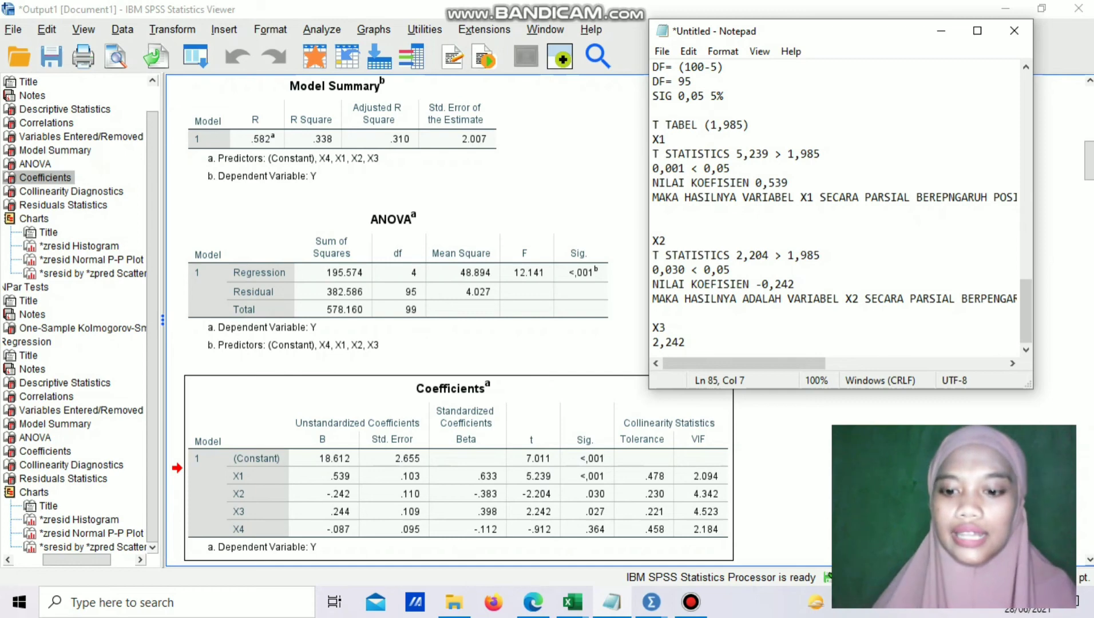
type("> ")
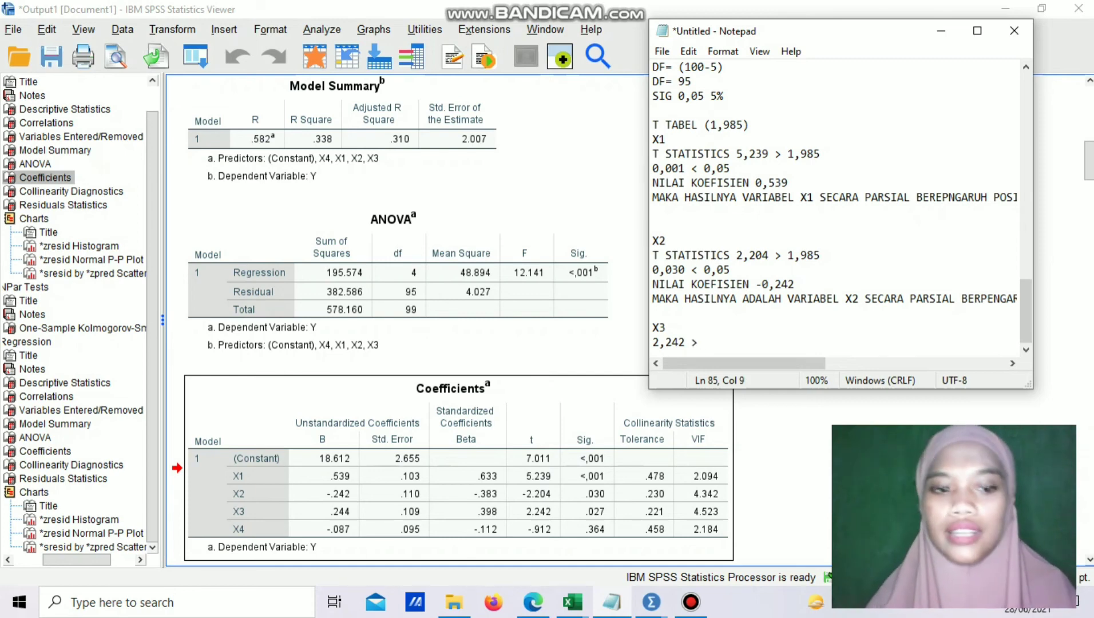
type("1")
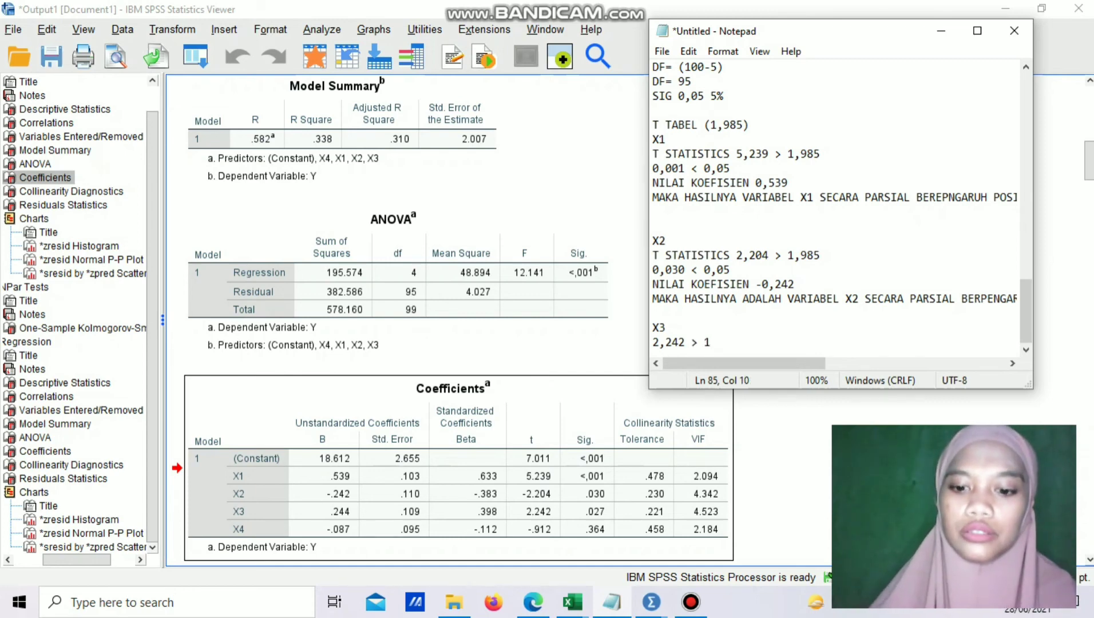
type(",985")
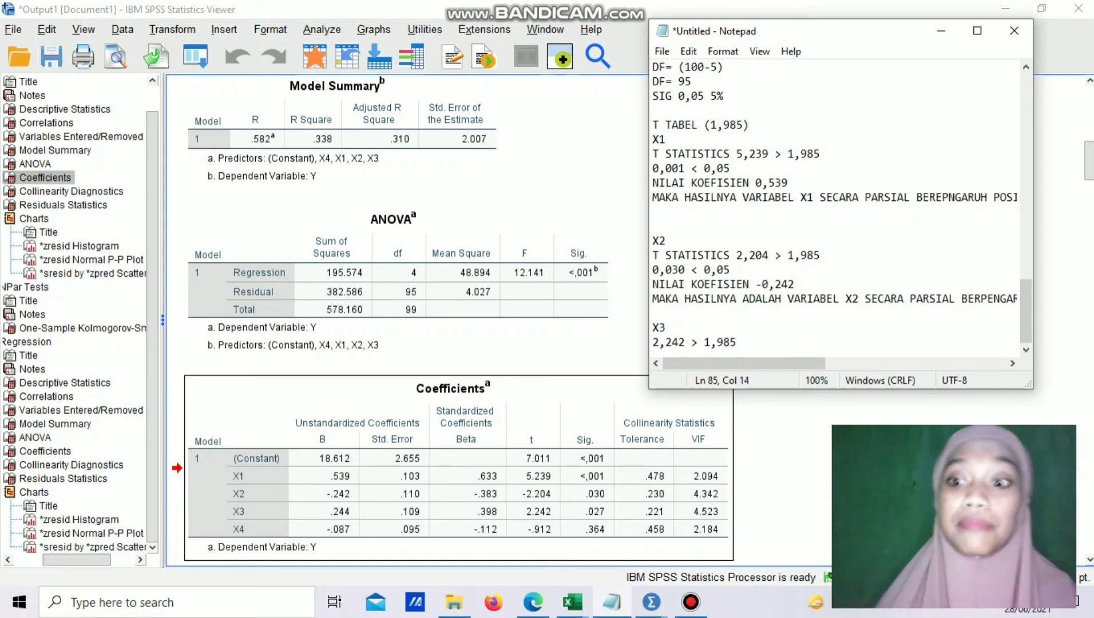
Add X3's significance comparison 0,027 < 0,05 on a new line below its t comparison.
key("Return")
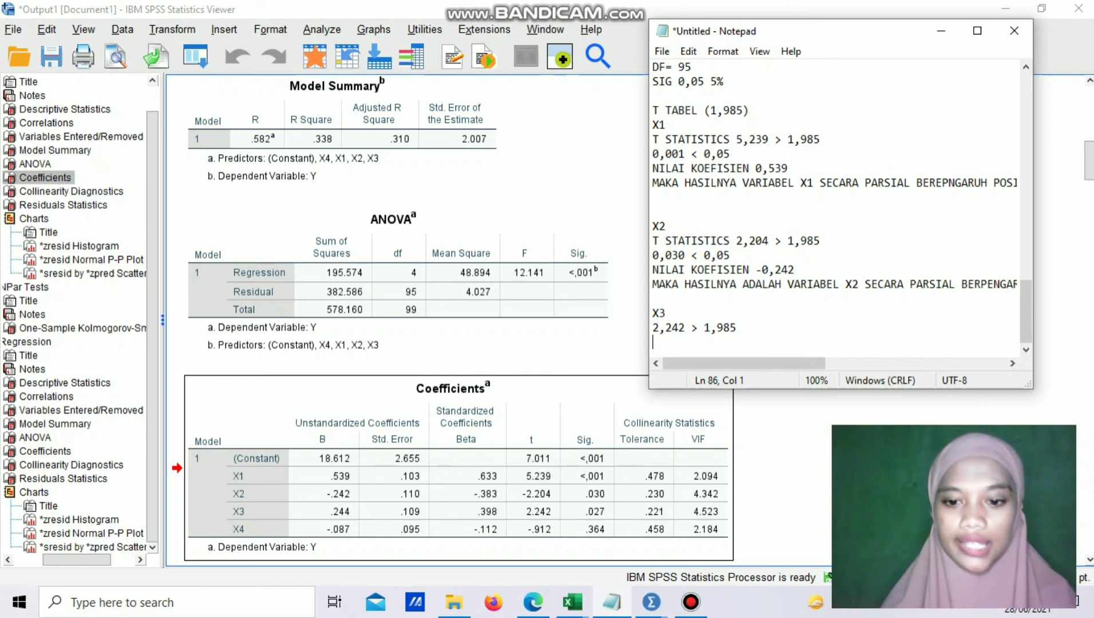
type("0,")
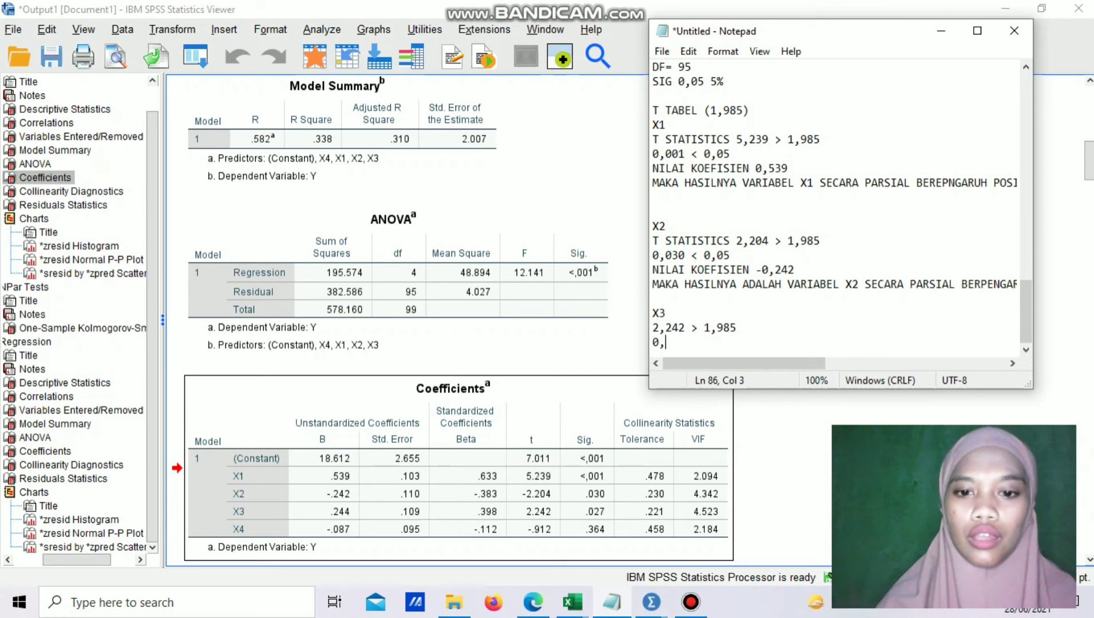
type("027 ")
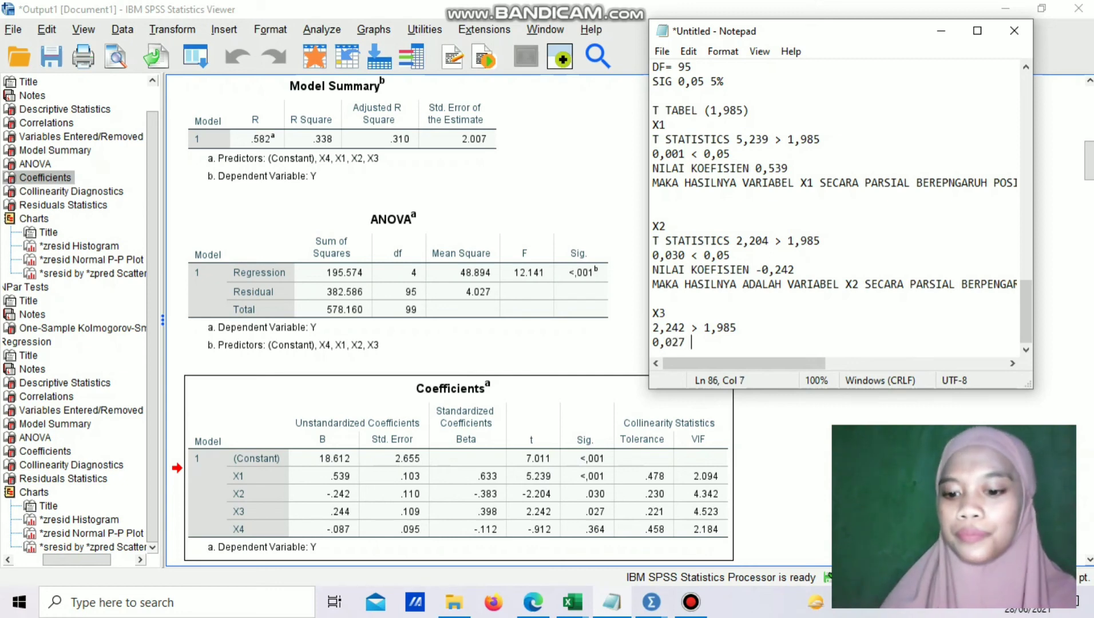
type(">")
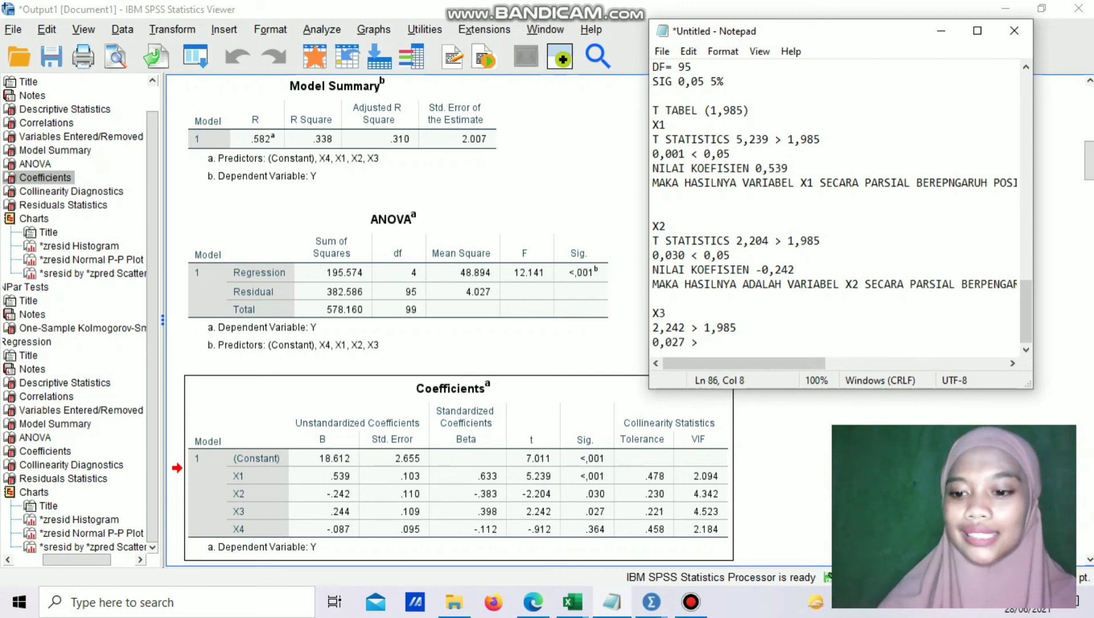
key("BackSpace")
type("< ")
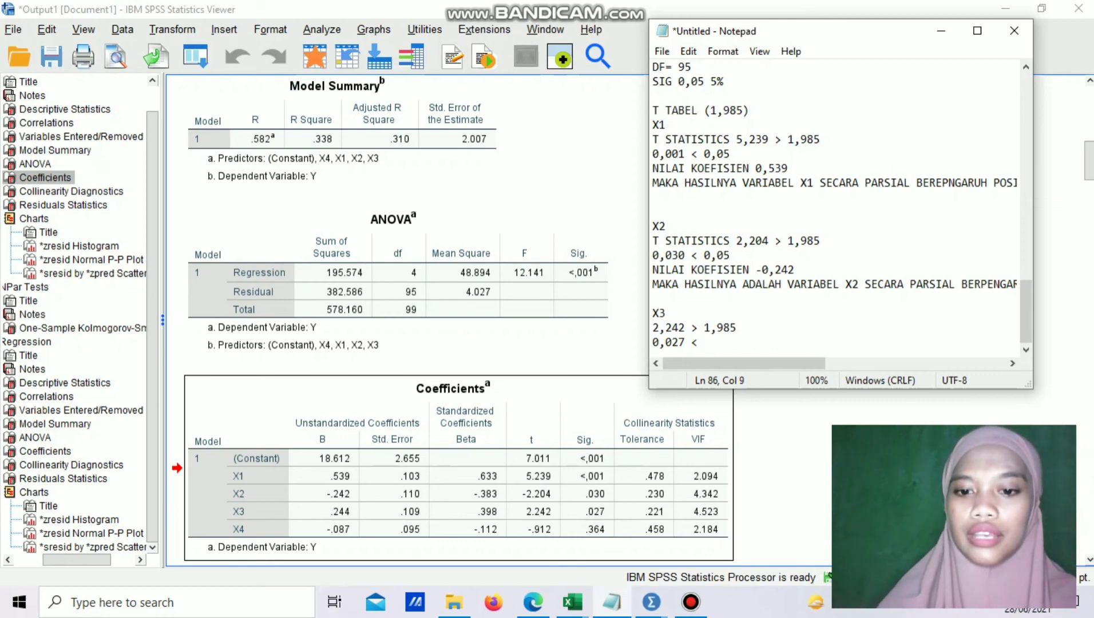
type("0,05")
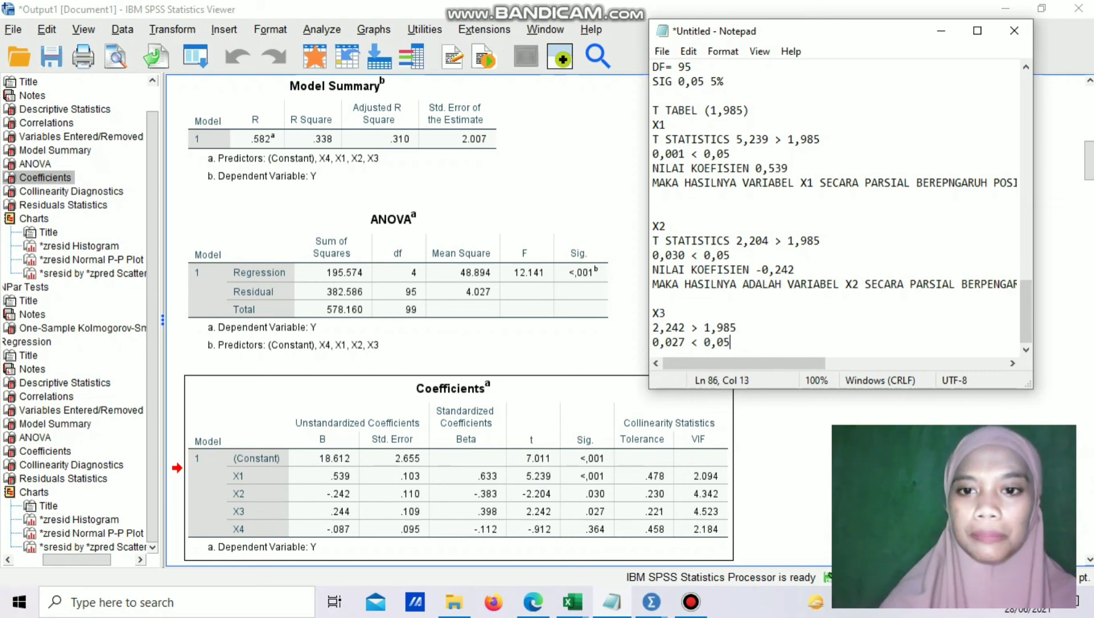
Add the conclusion MAKA HASULNYA ADALAH VARAIBEL X3 SECARA PARSIAL BERPENGARUH POSITIF TERHADAP VARIABEL Y below X3's significance comparison.
key("Return")
type("MKAA")
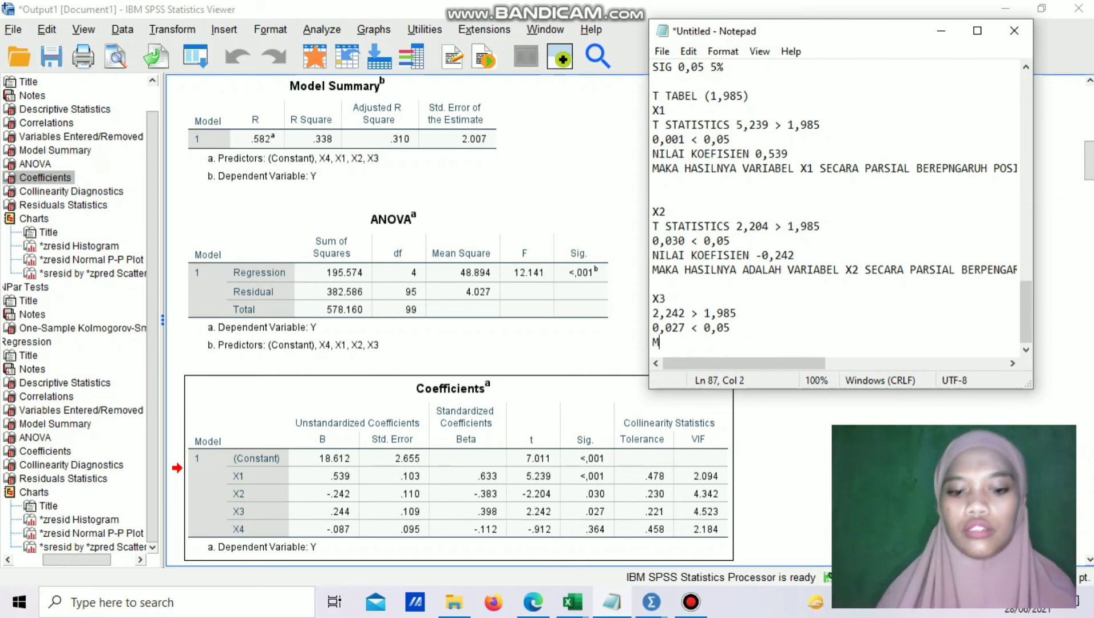
key("BackSpace")
key("BackSpace")
key("BackSpace")
type("AKA")
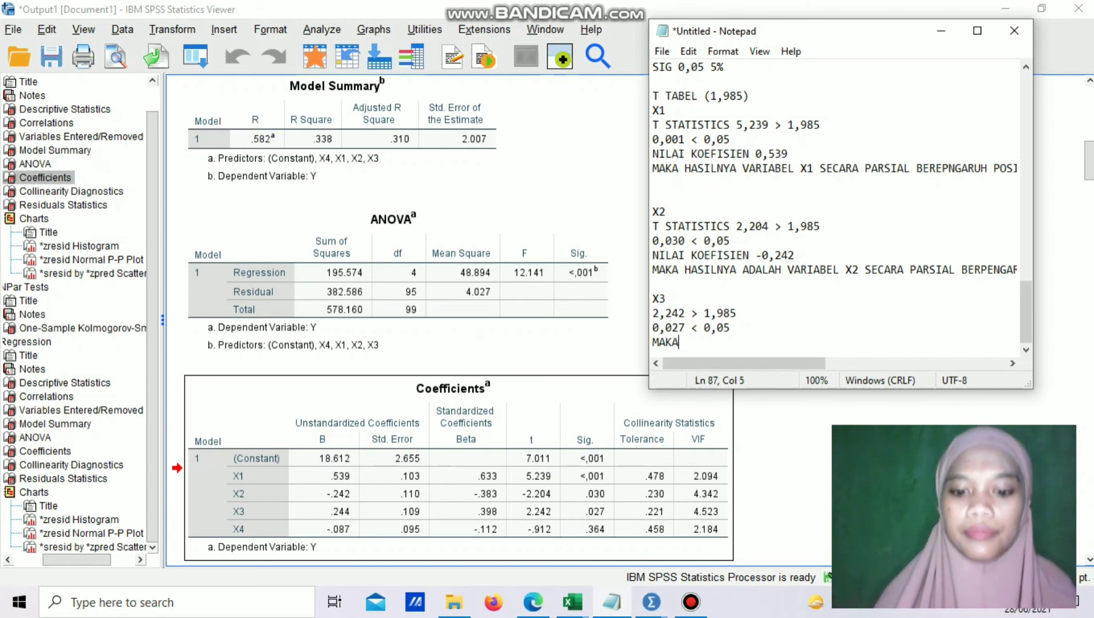
type(" HASULNYA ")
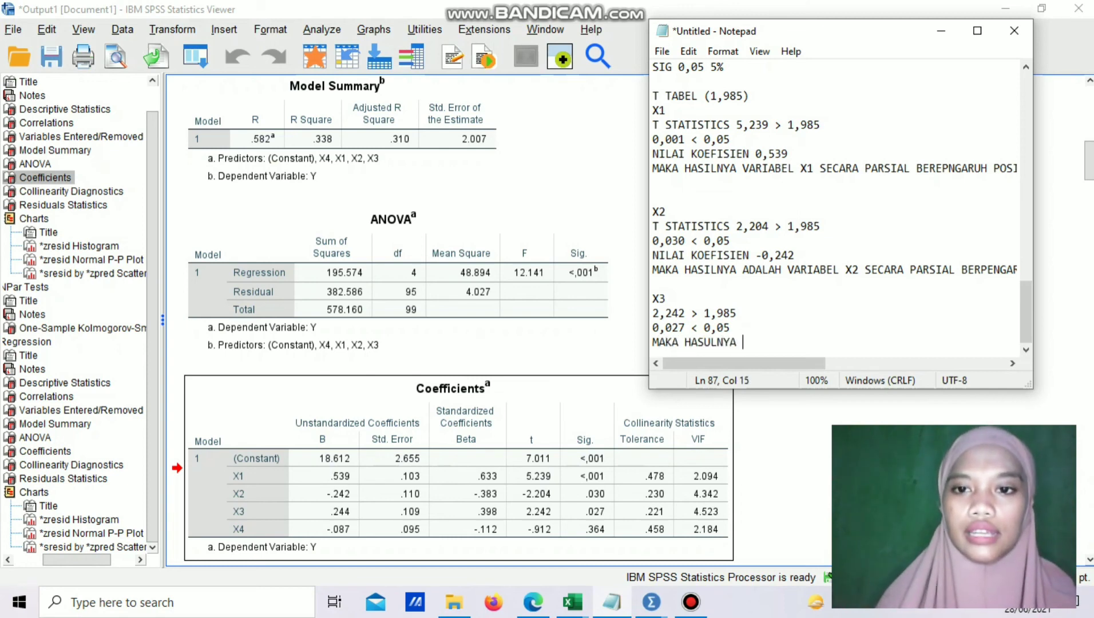
type("ADALAH ")
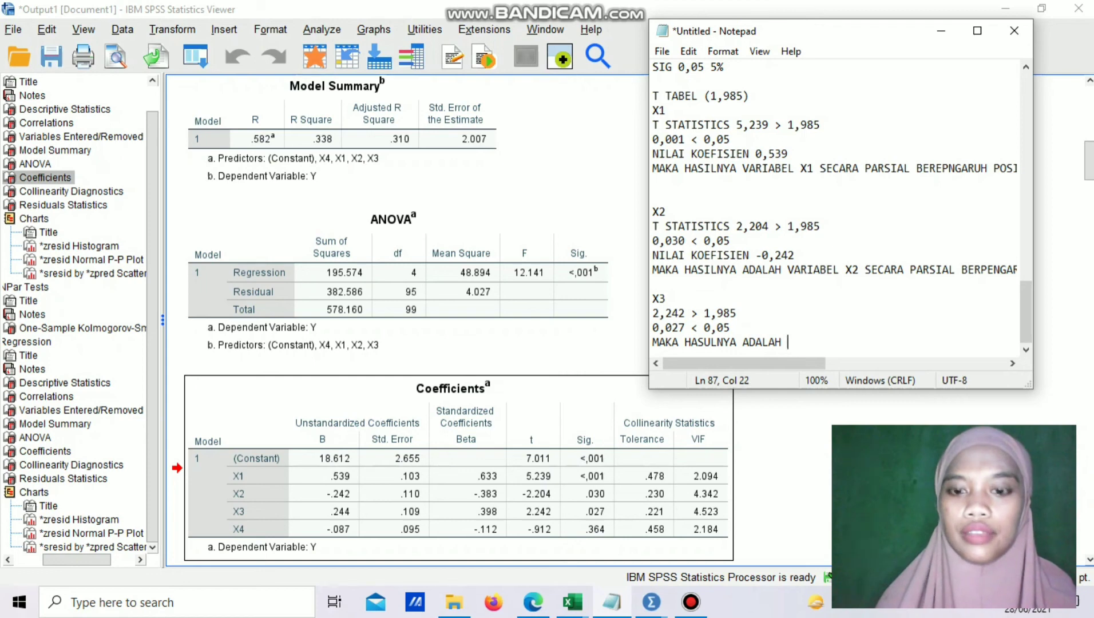
type("VARAIBEL ")
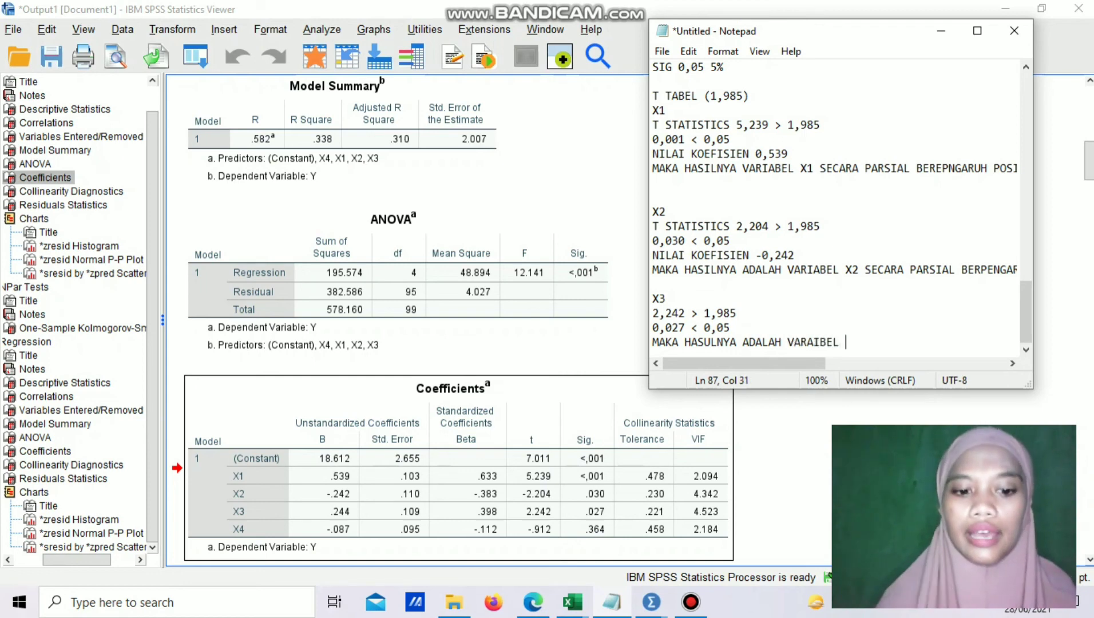
type("X3 SEC")
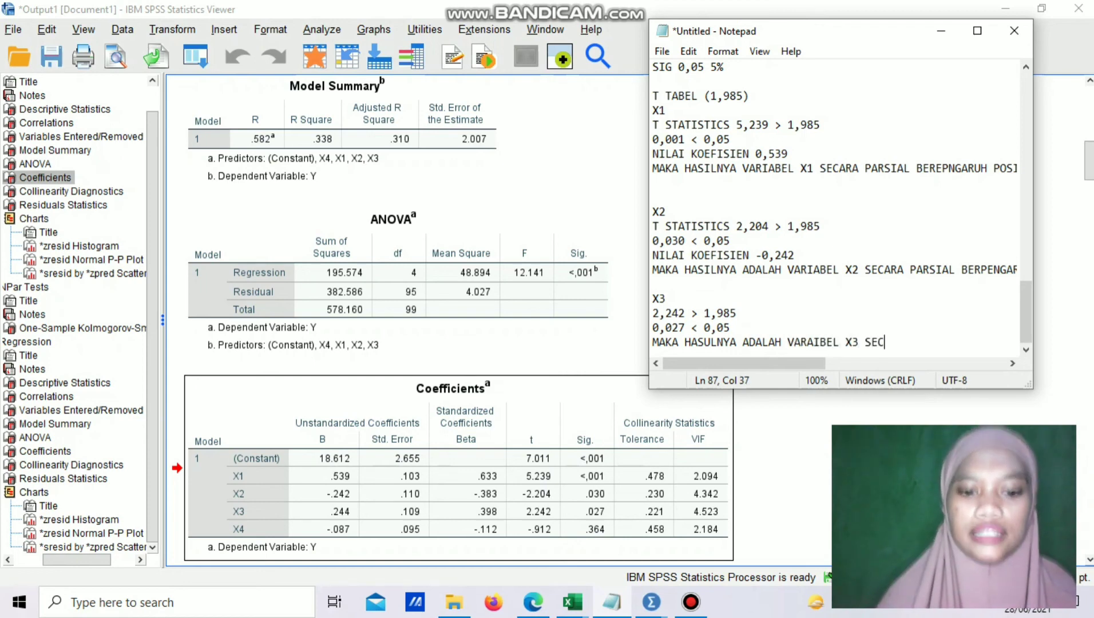
type("ARA PARSIAL BERO")
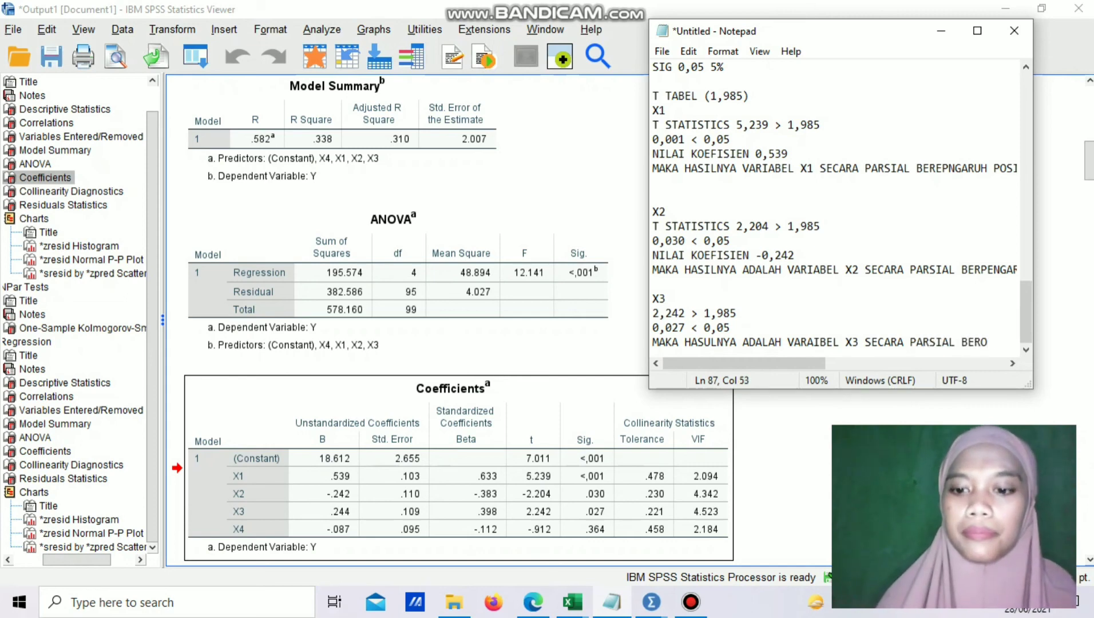
key("BackSpace")
type("PENGARUH ")
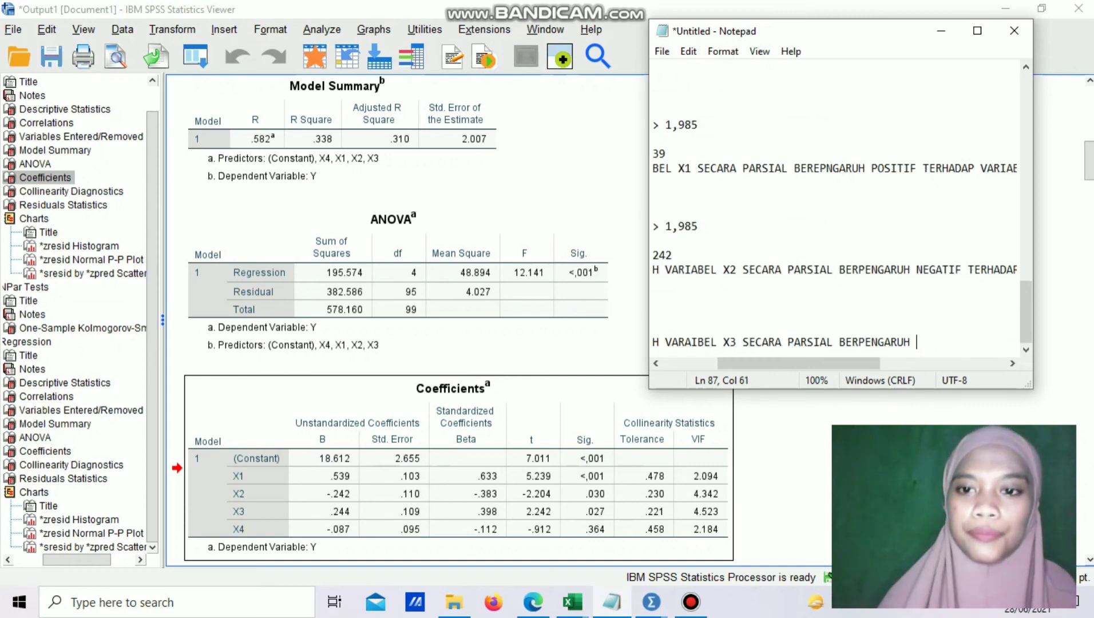
type("POSITI")
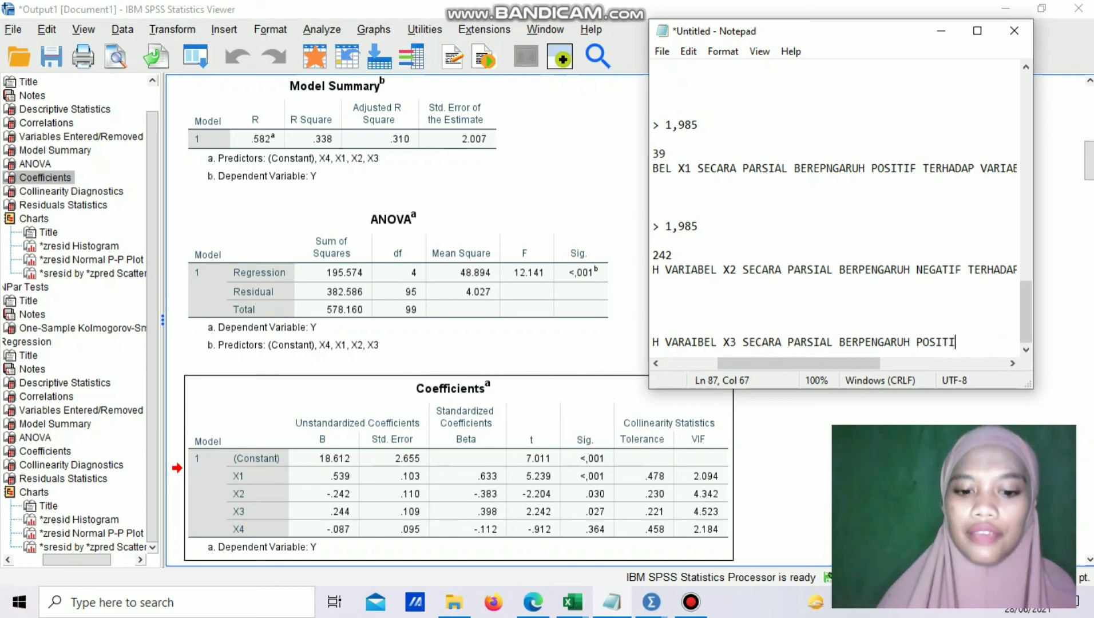
type("F TERHADAO")
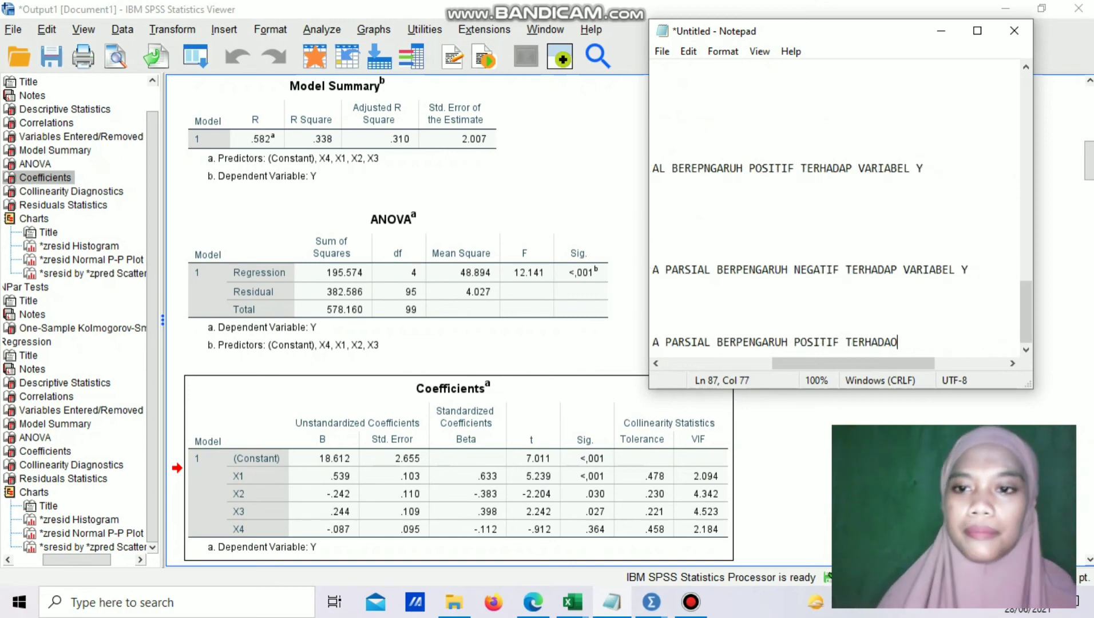
key("BackSpace")
type("P VA")
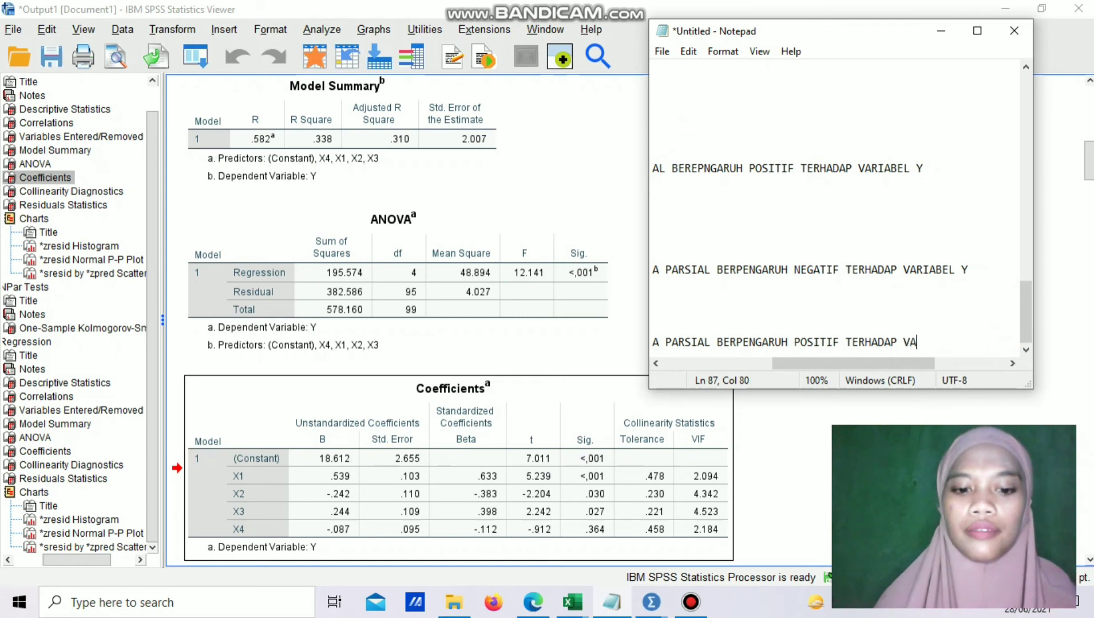
type("RIABEL Y")
Add the heading X4 after one blank line below the X3 conclusion, with the t comparison 0,912 < 1,985 under it.
key("Return")
key("Return")
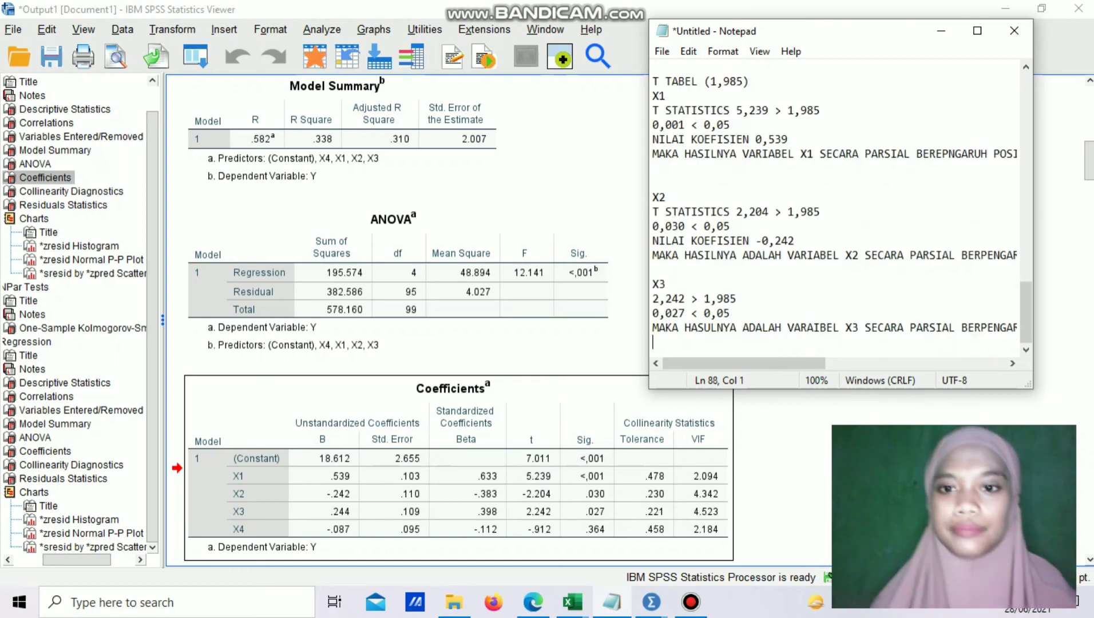
type("X4")
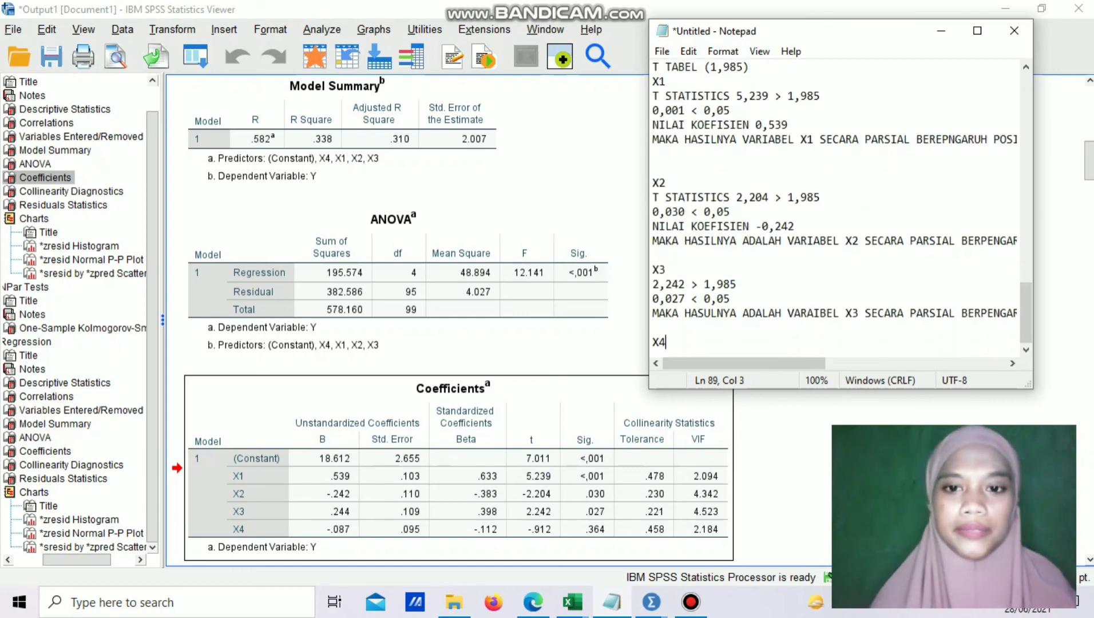
key("Return")
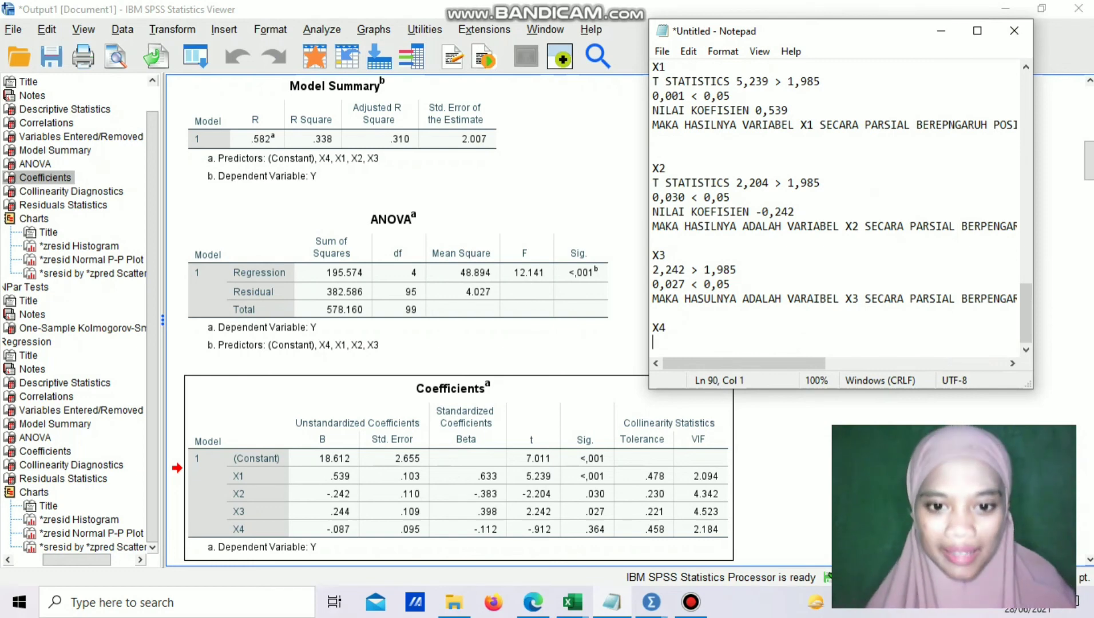
type("0,912")
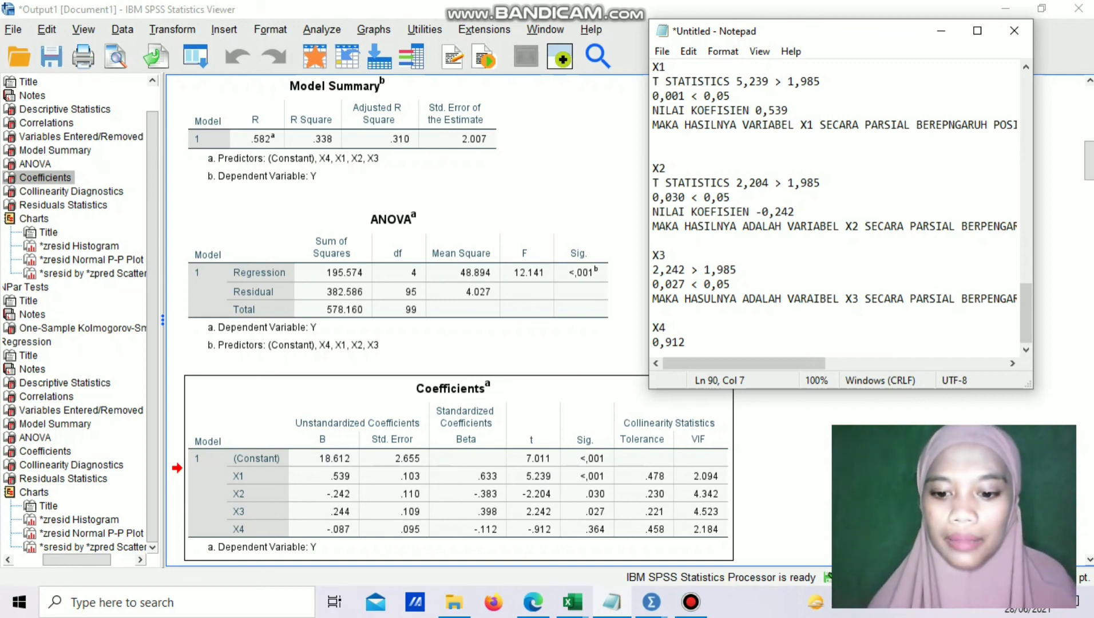
type(" < 1,985")
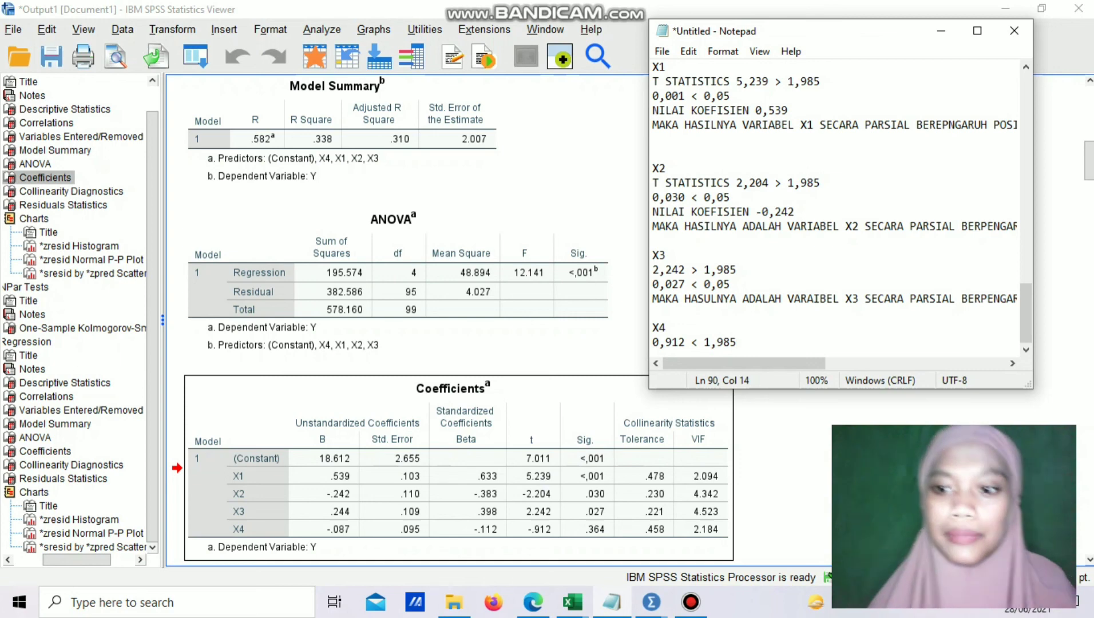
Add X4's significance comparison 0,364 > 0,05 on a new line below its t comparison.
key("Return")
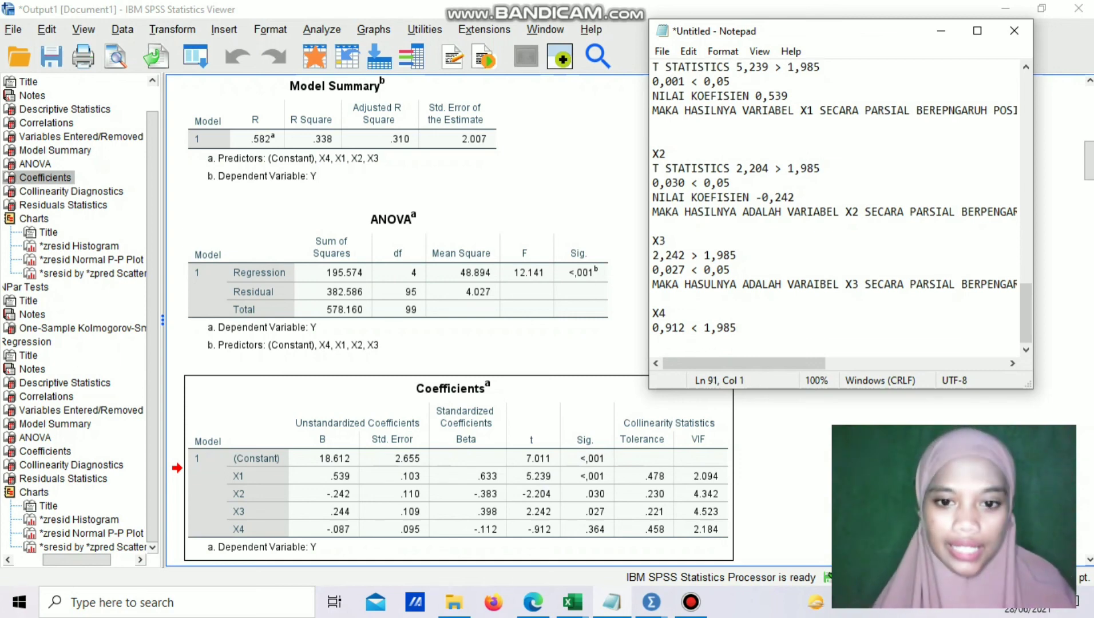
type("0,")
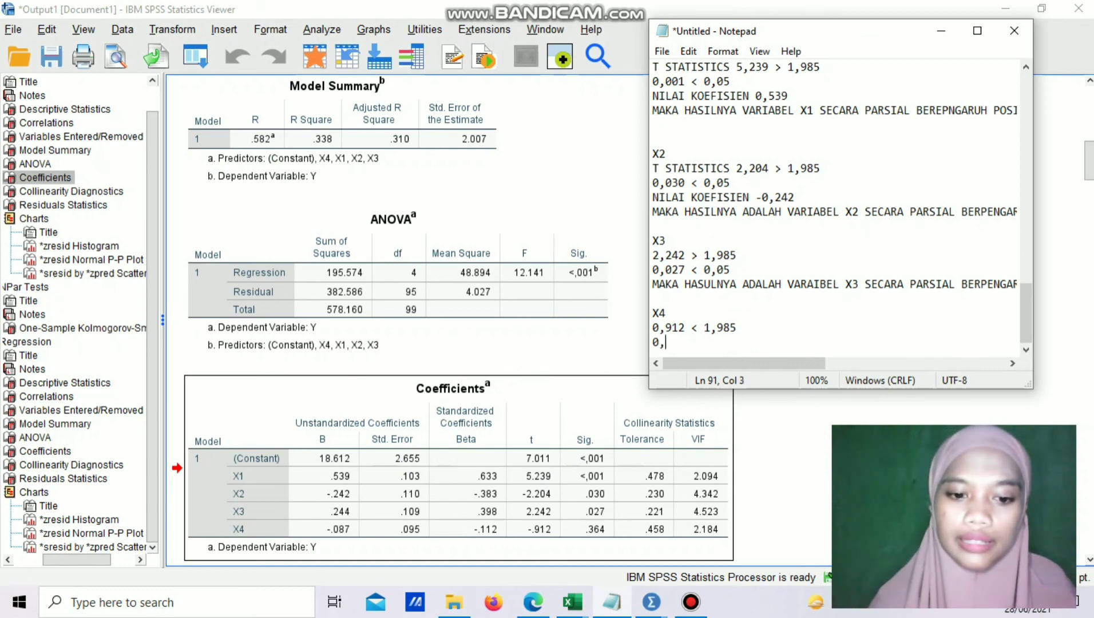
type("36")
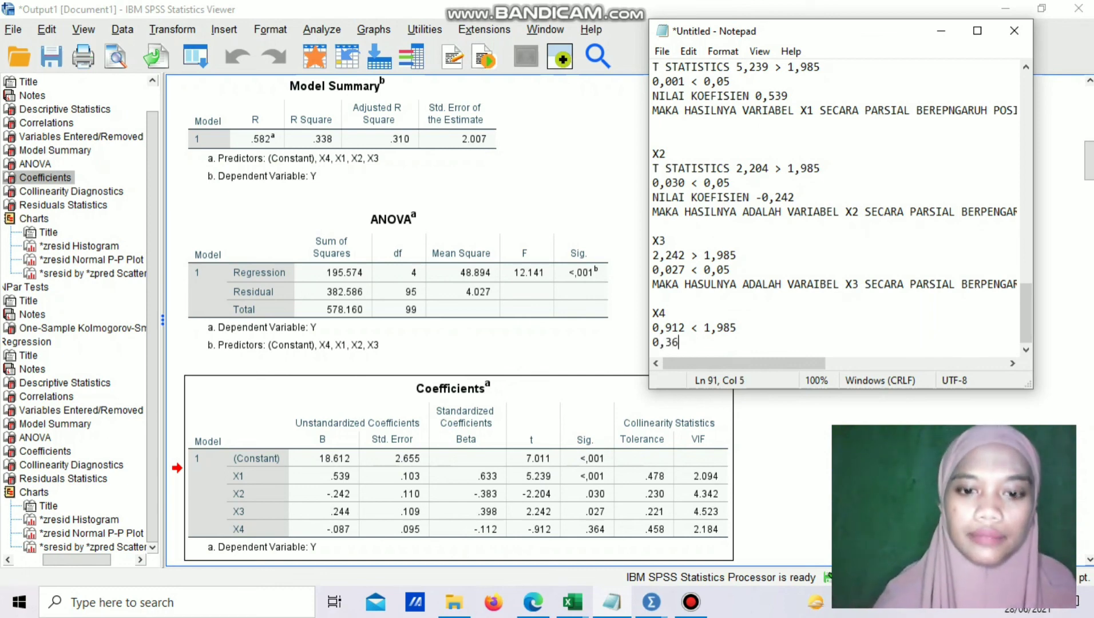
type("4 ")
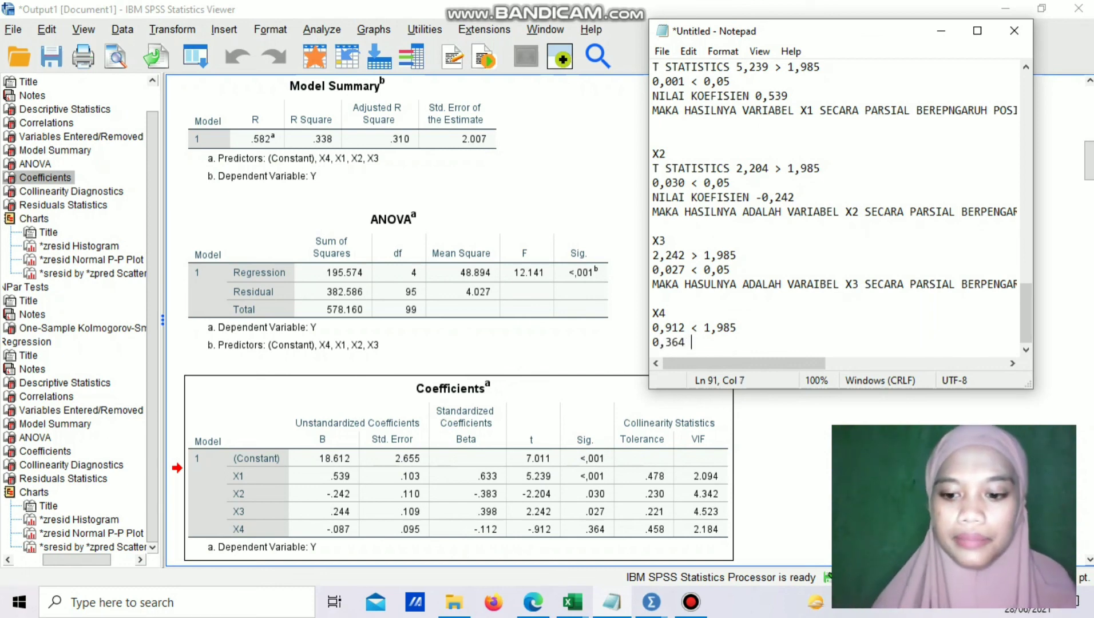
type("> 0,05")
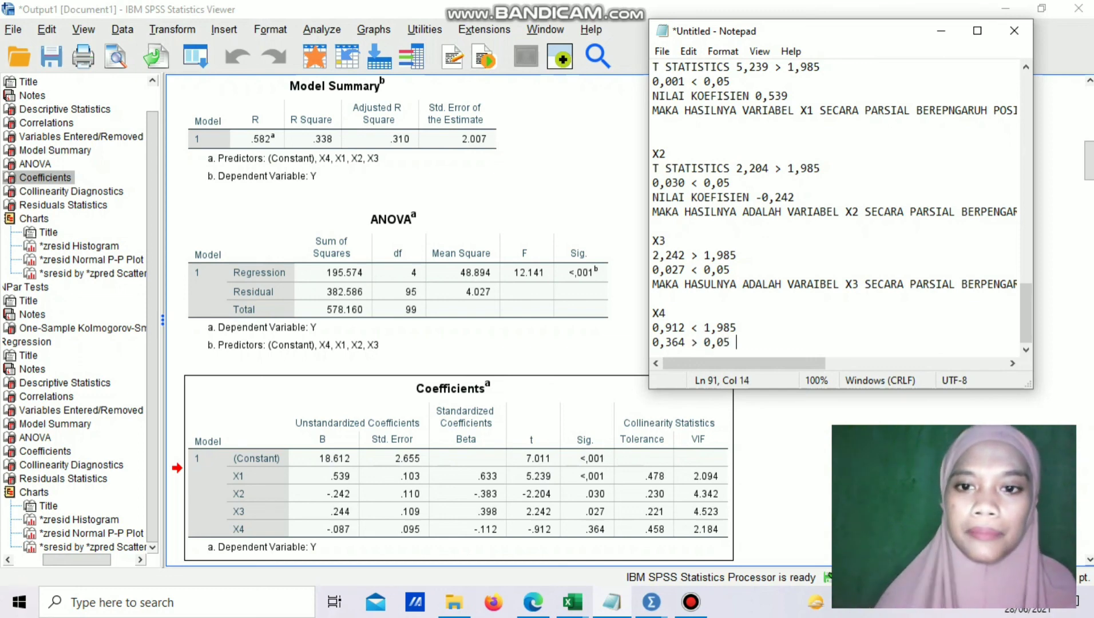
Start X4's conclusion line with MAKA and correct HASULNYA to HASILNYA in the X3 conclusion.
key("Return")
type("MAKA")
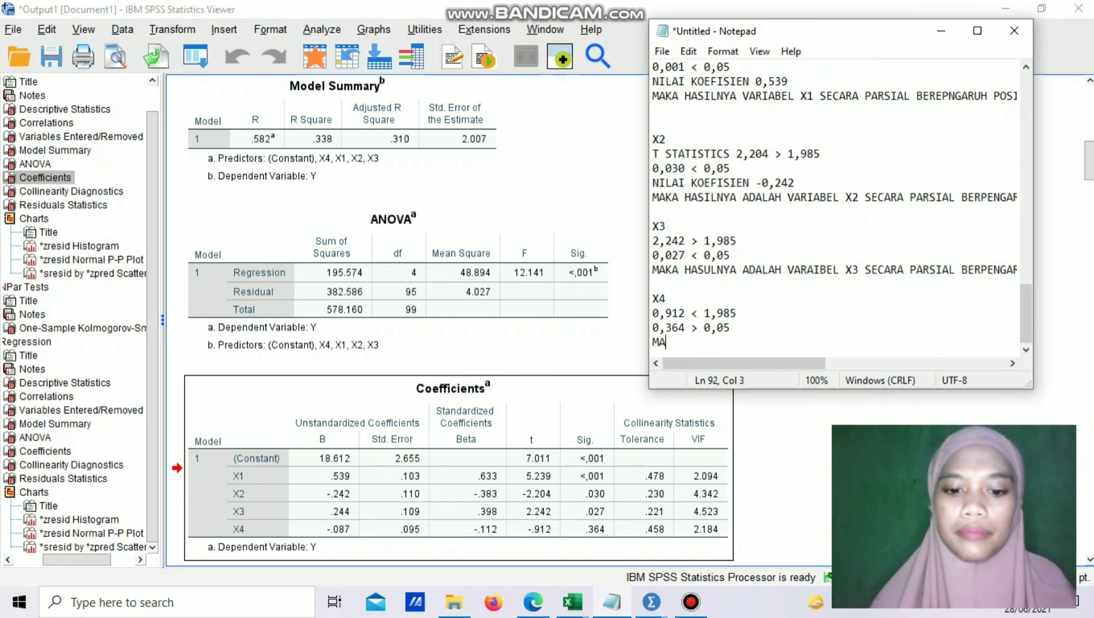
left_click(712, 269)
key("BackSpace")
type("I")
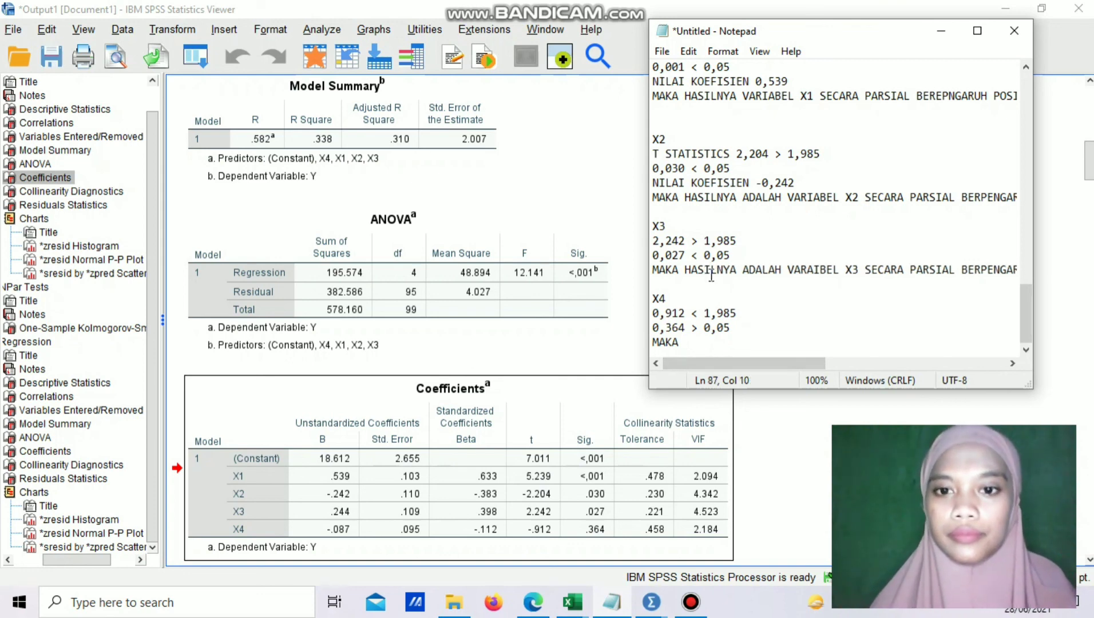
Complete X4's conclusion line after MAKA with HASILNYA ADALAH VARIABEL X4 SECARA PARSIAL TIDAK BERPENGARUH TERHADAP VARIABEL Y.
left_click(712, 338)
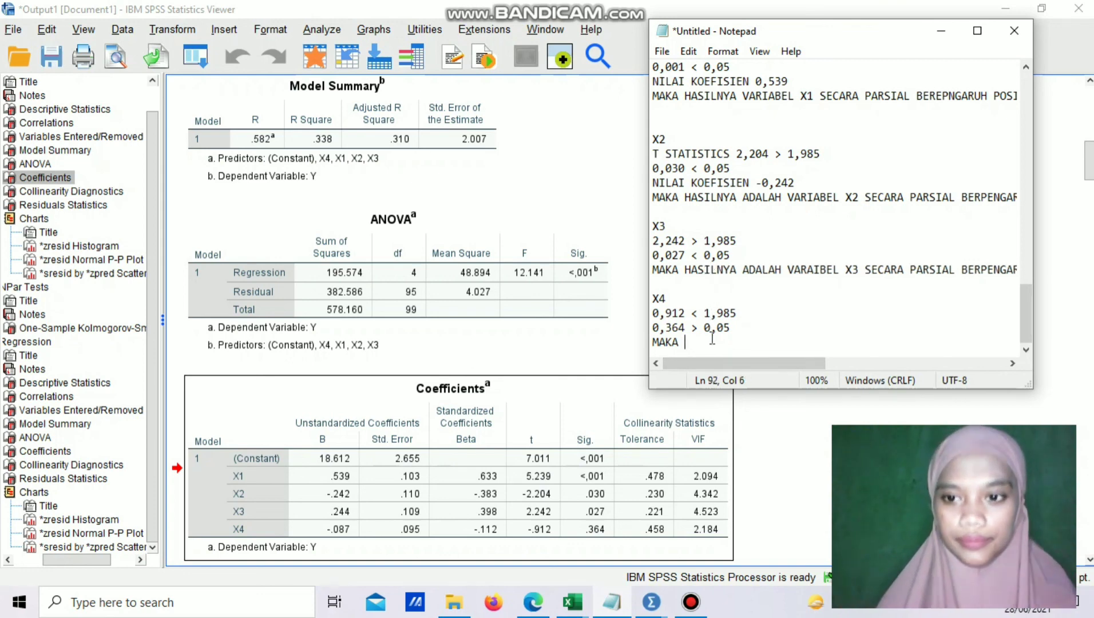
type("HASILNY")
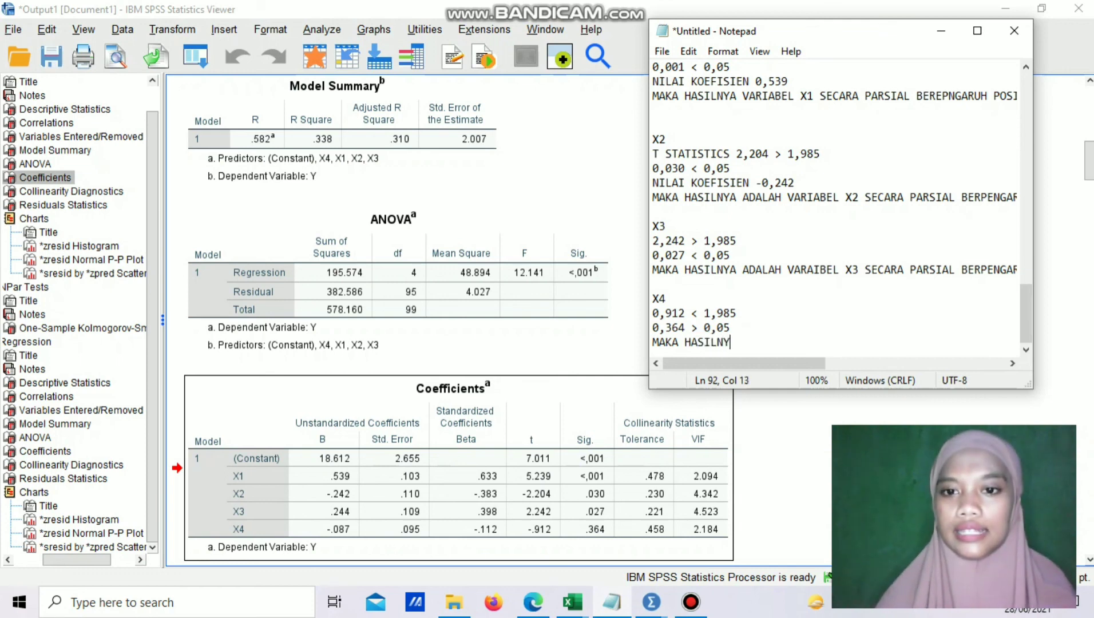
type("A ADALAH VARIABEL X4 SECARA PARSIAL ")
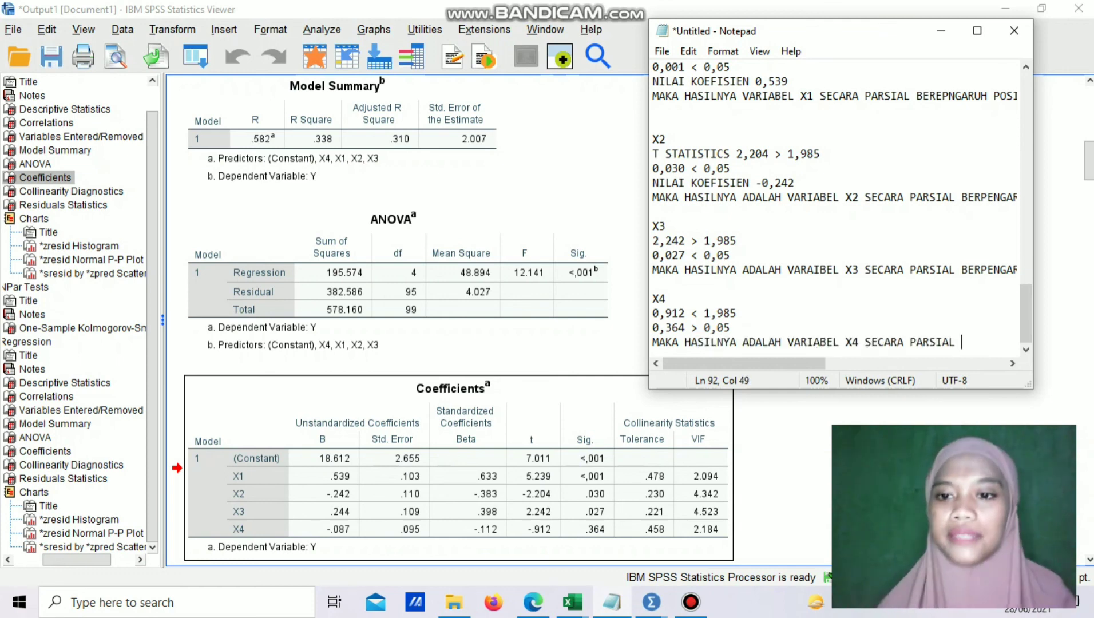
type("R")
key("BackSpace")
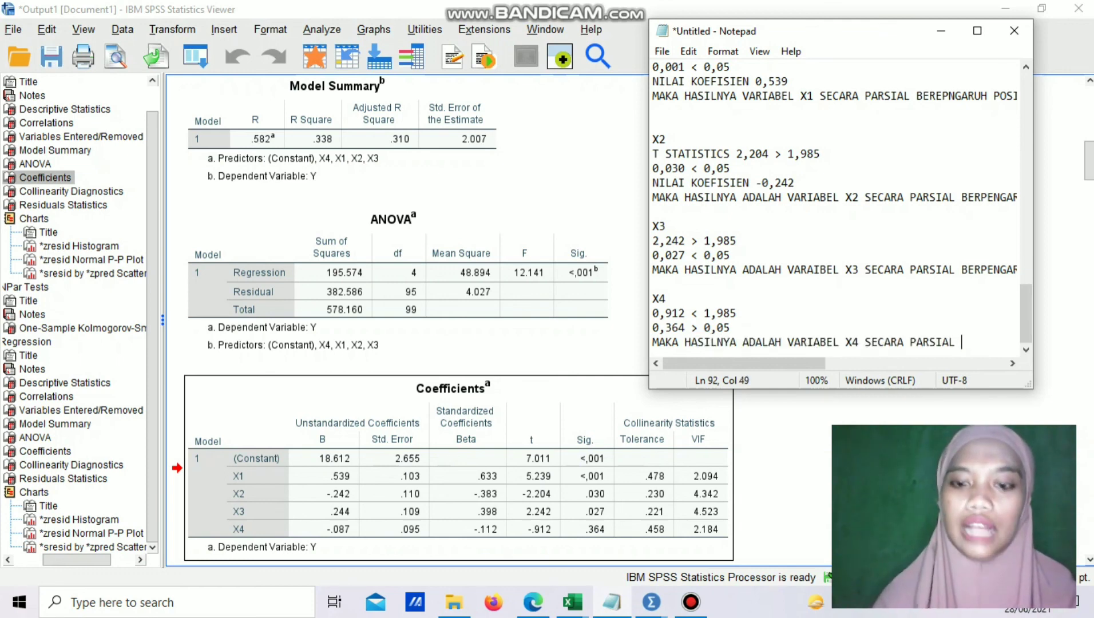
type("TIDAK BERPE")
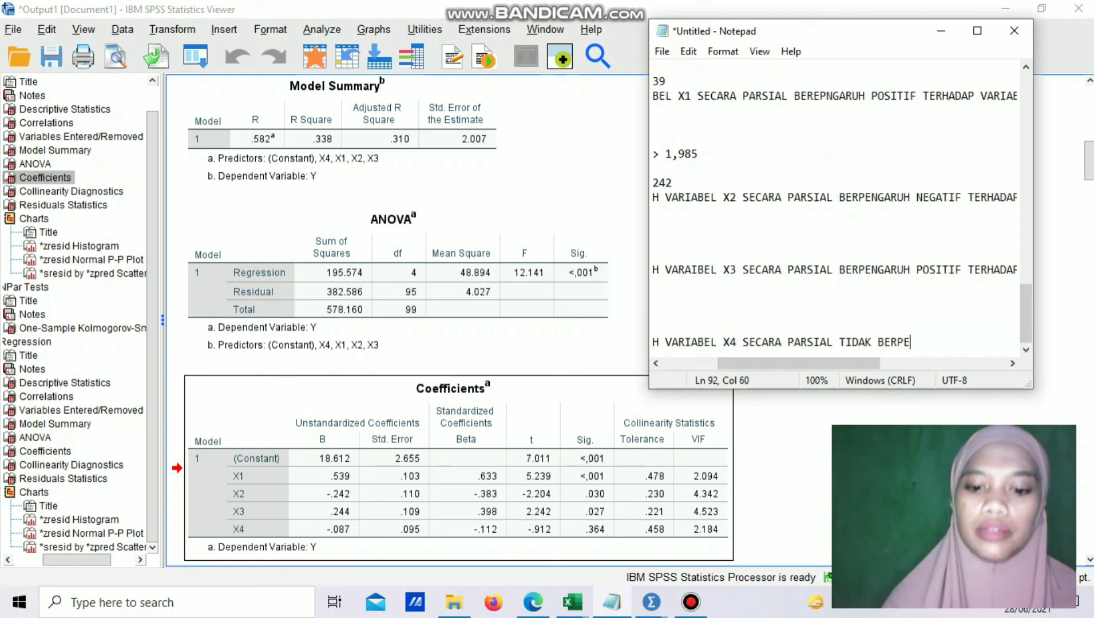
type("NGARUH TER")
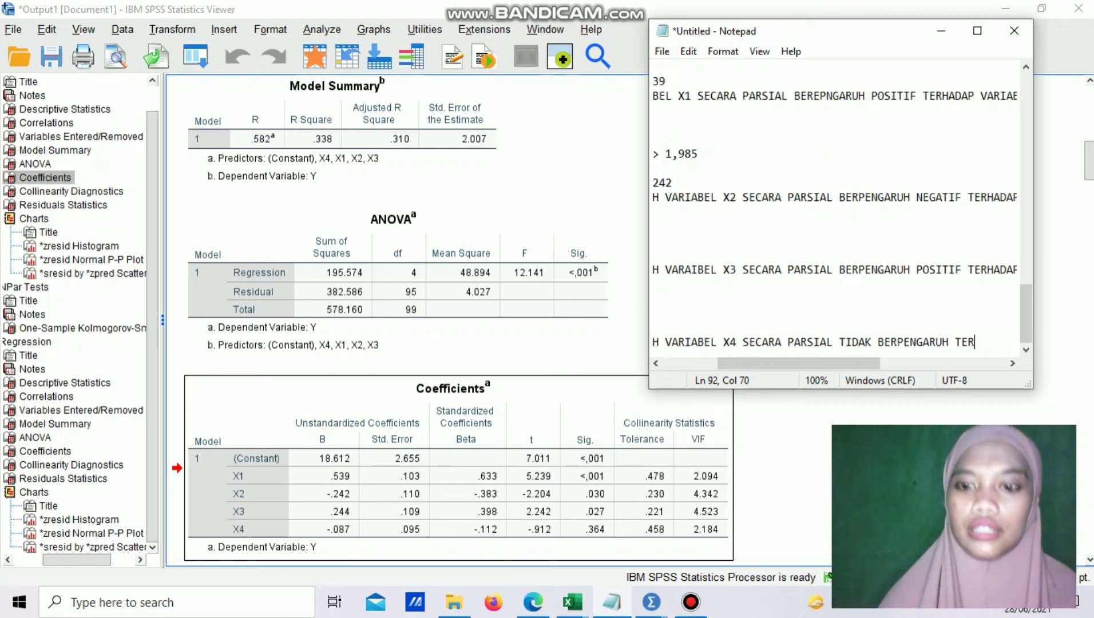
type("HADAP VARIABEL Y")
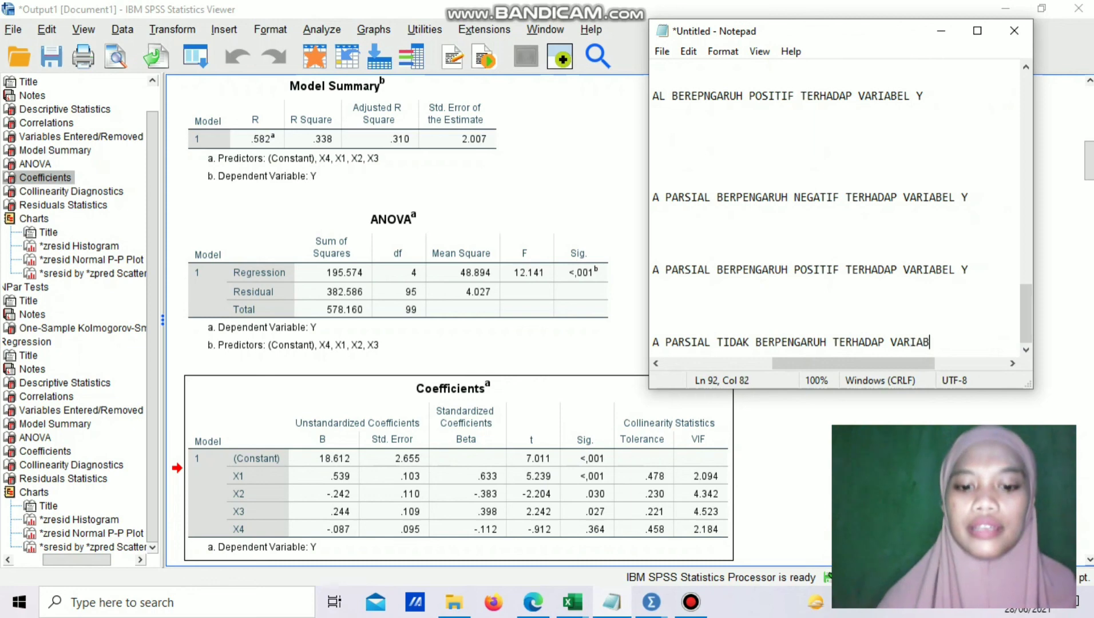
Add the heading KOEFISIEN DETERMINASI after two blank lines below the X4 conclusion, with the adjusted R square value 0,310 under it.
key("Return")
key("Return")
key("Return")
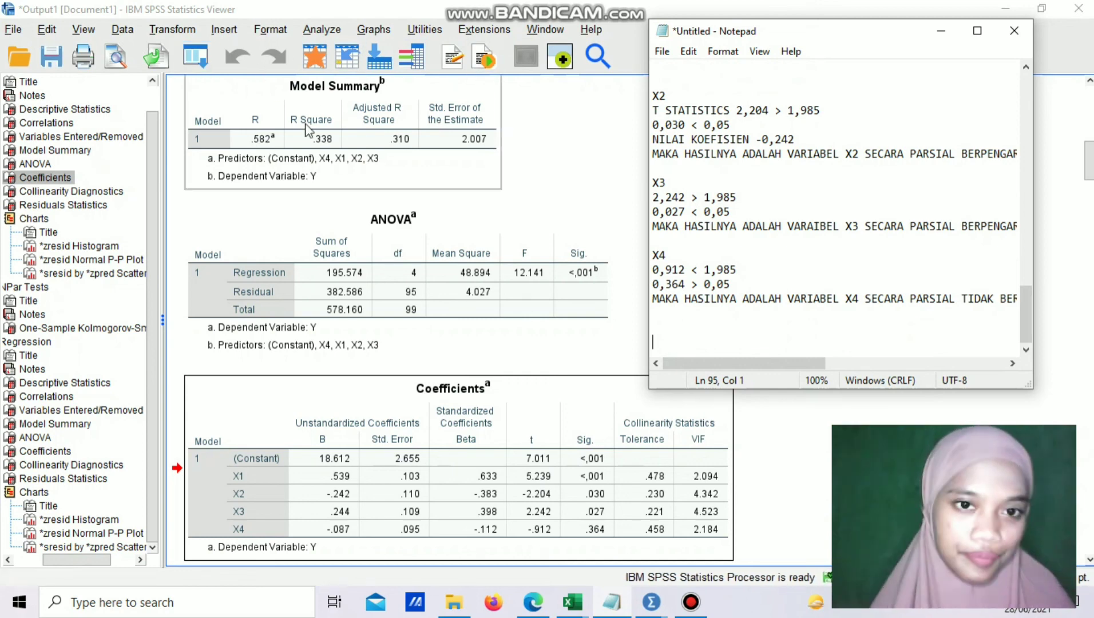
type("KOEFIS")
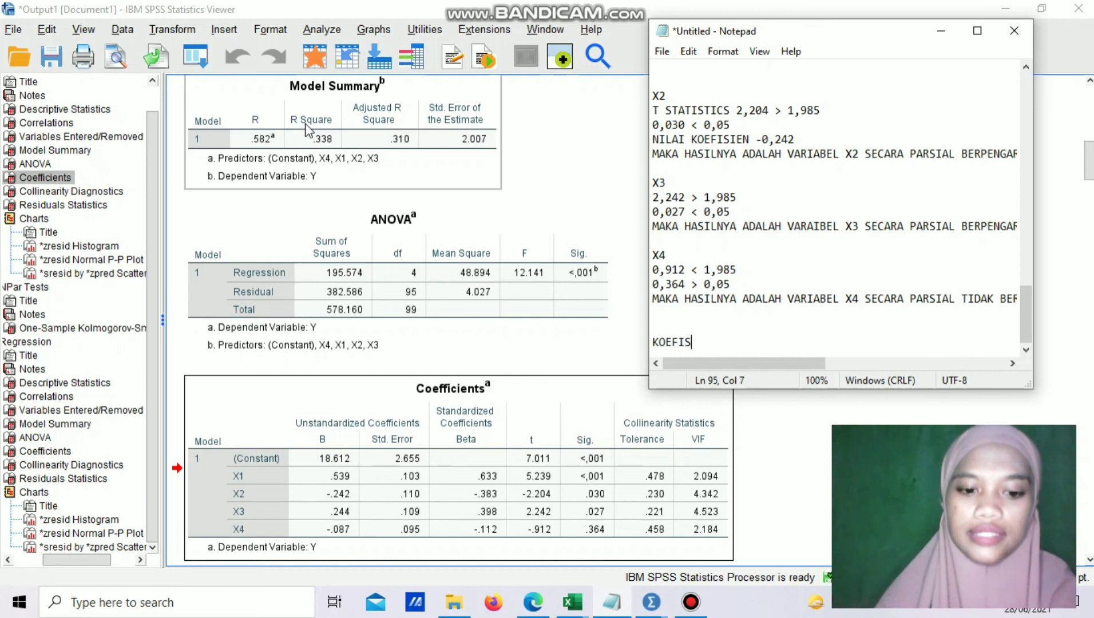
type("IEN DETERMINASI")
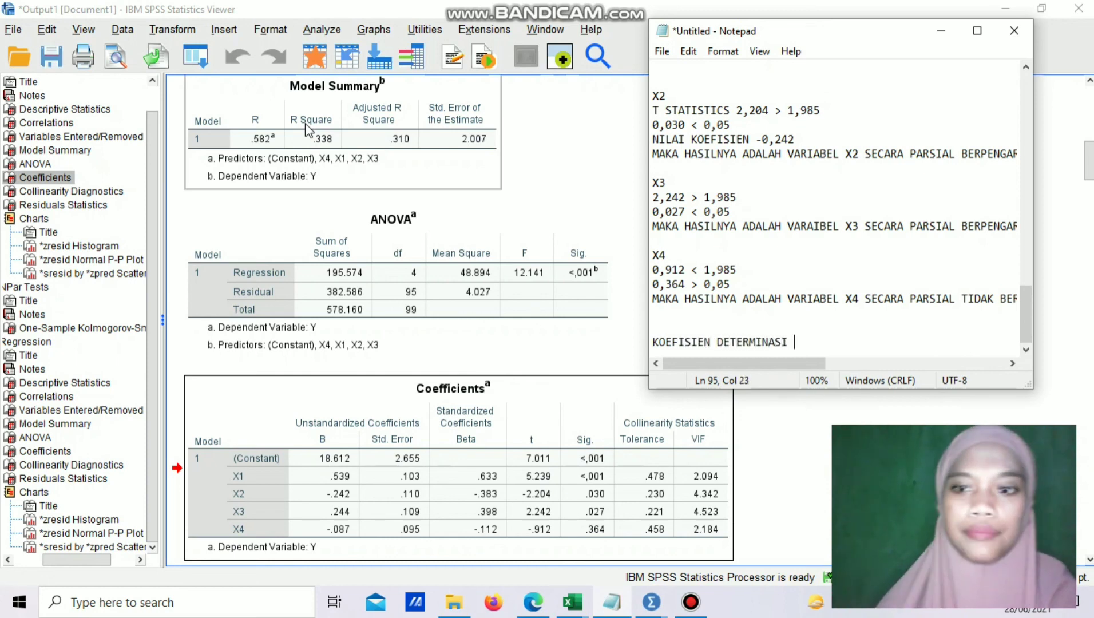
key("Return")
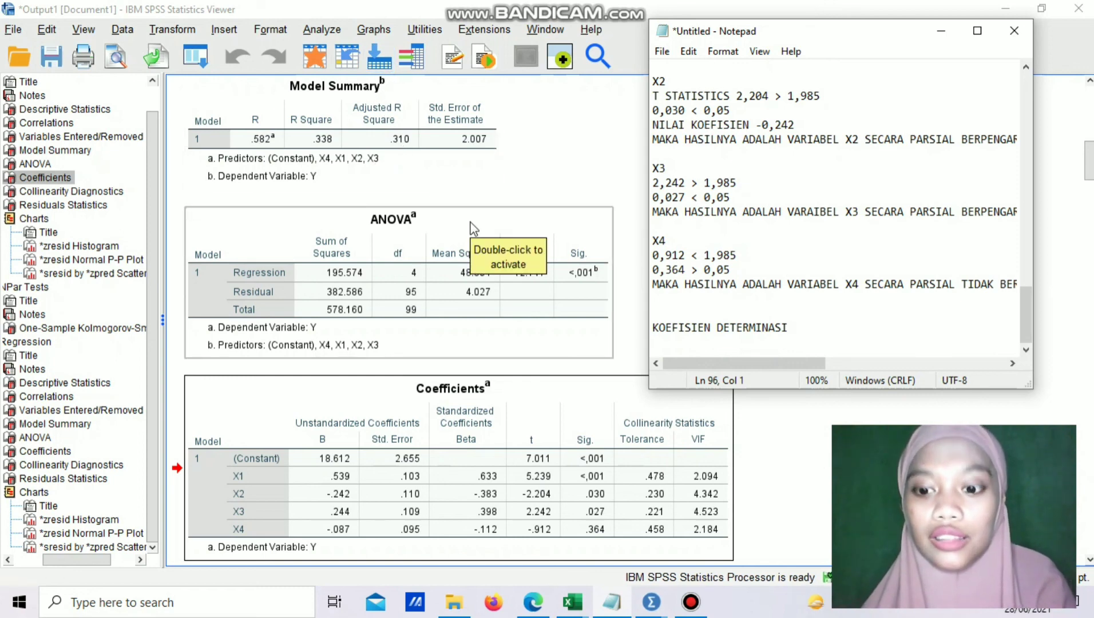
type("0,310")
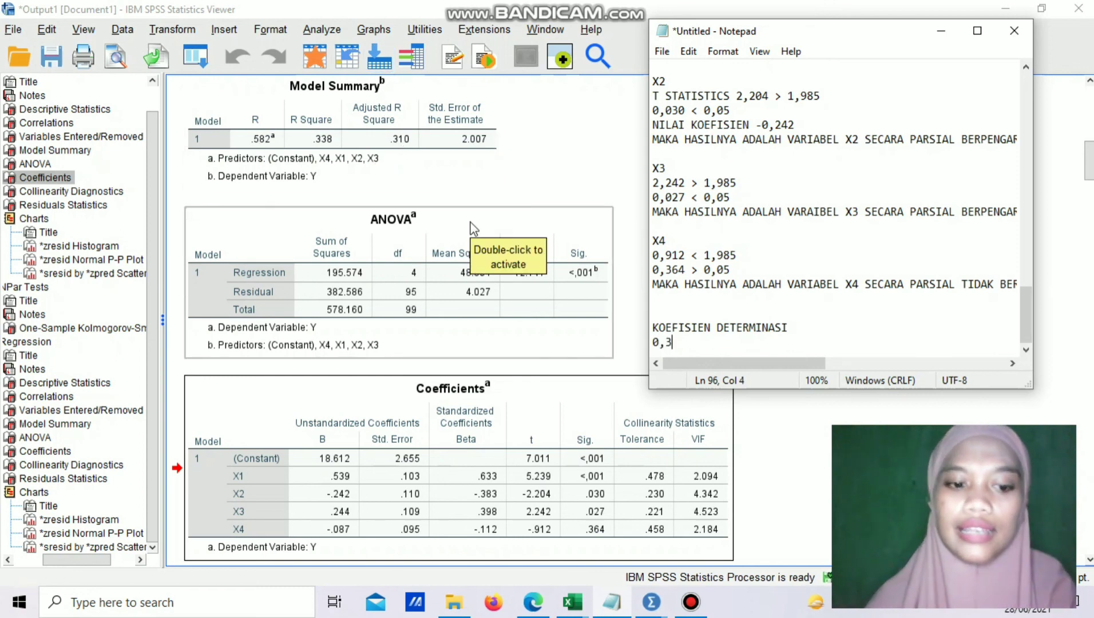
Leave one blank line below 0,310 and begin its interpretation with 31% ARTINYA BAHWA VARIASI NAIK TURUNYA VARIABEL Y.
key("Return")
key("Return")
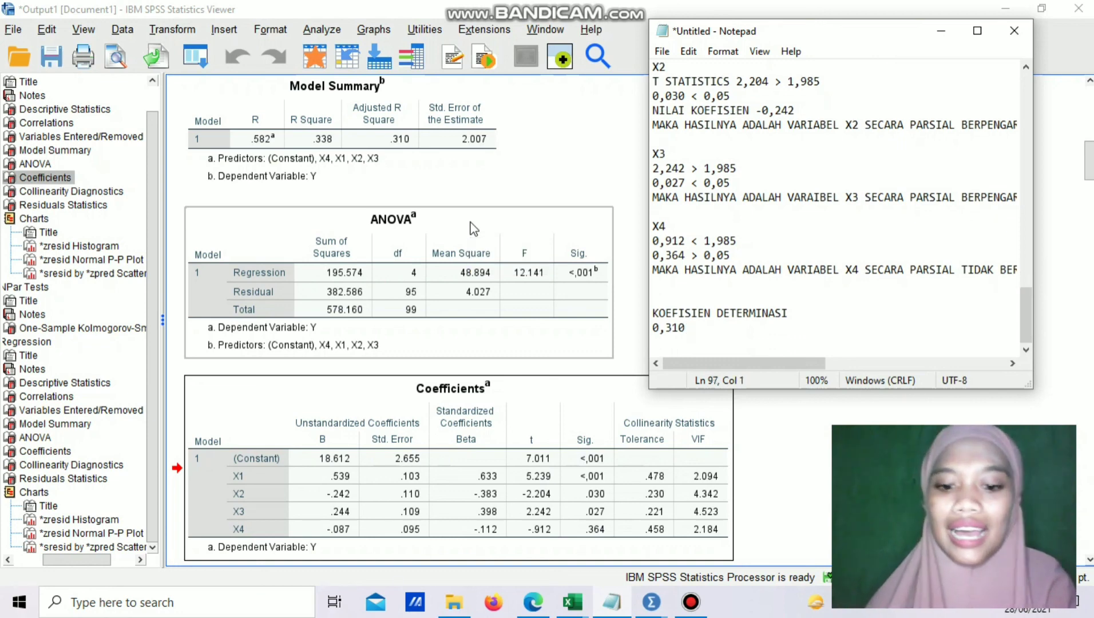
type("31")
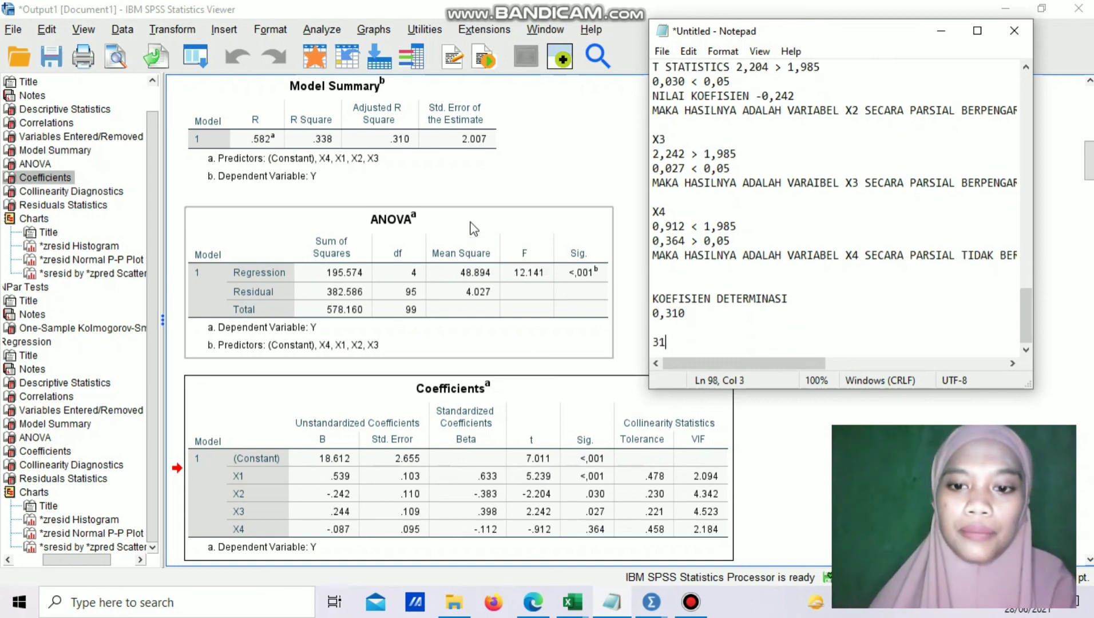
type("% ")
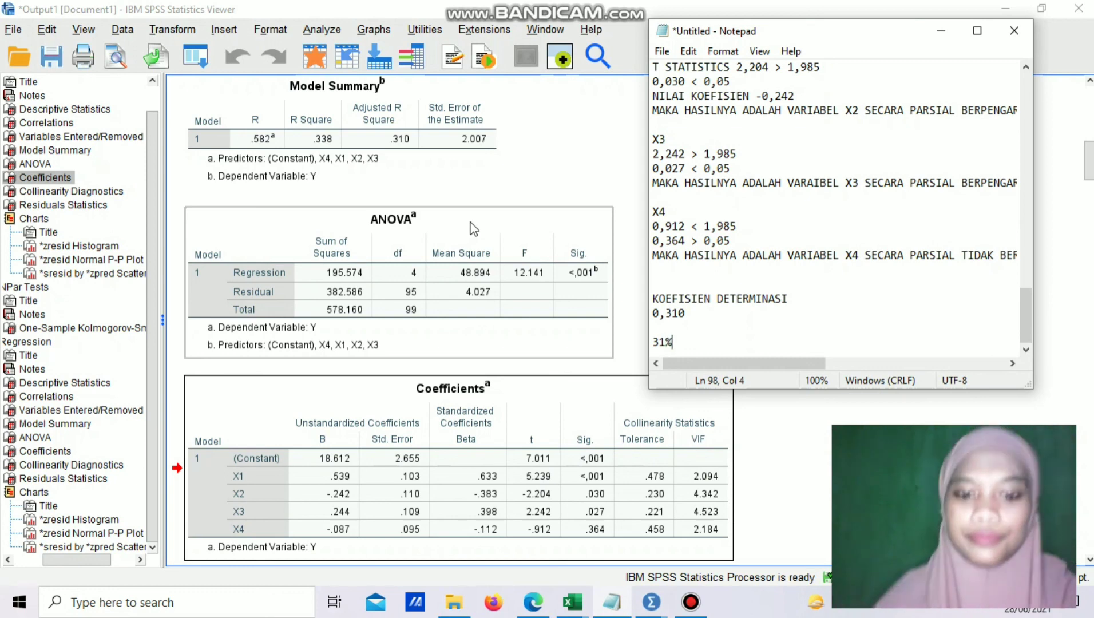
type("ART")
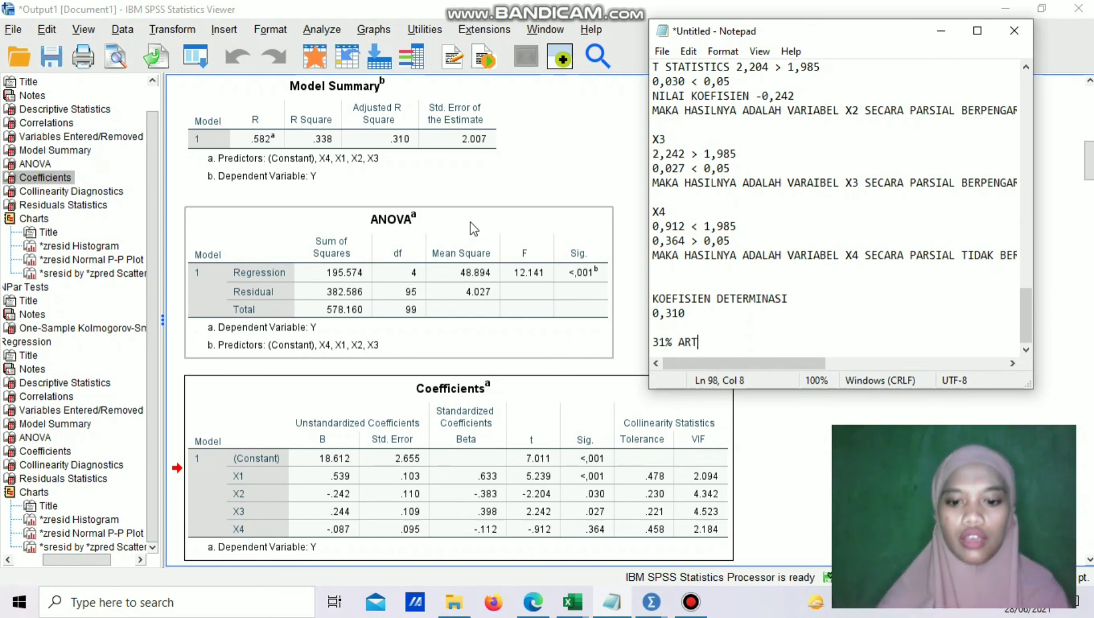
type("INYA BAHWA ")
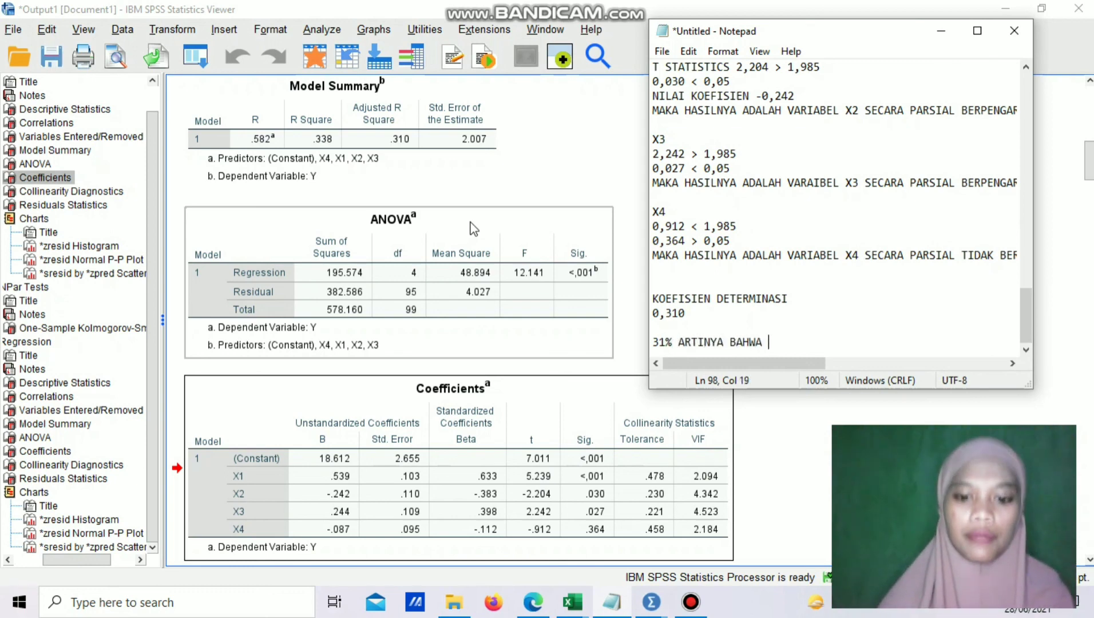
type("VARIASI ")
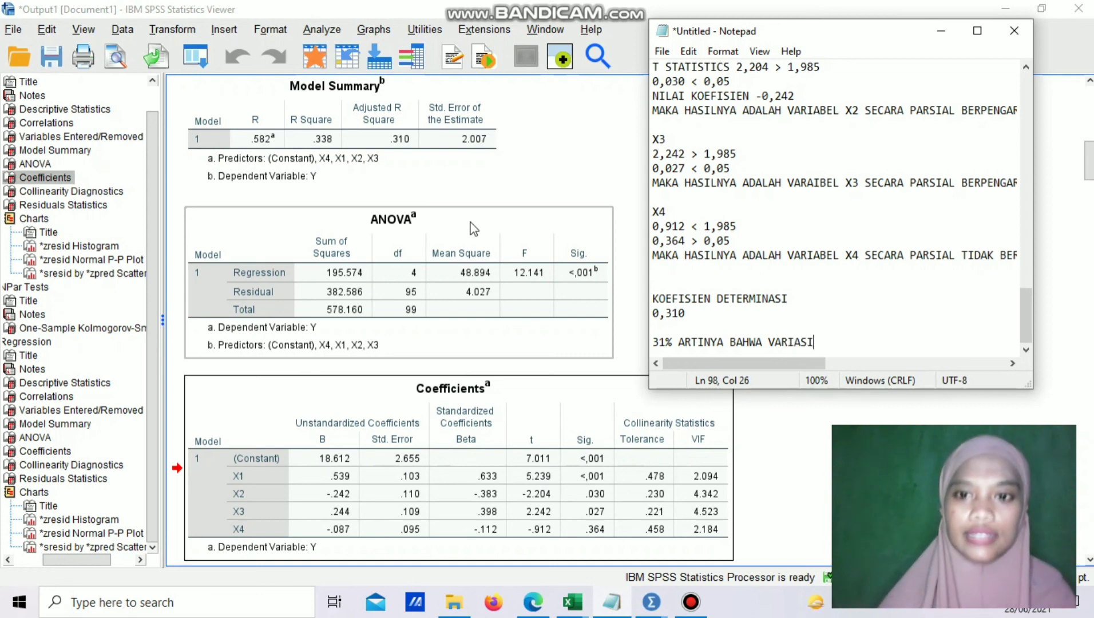
type("NAIK")
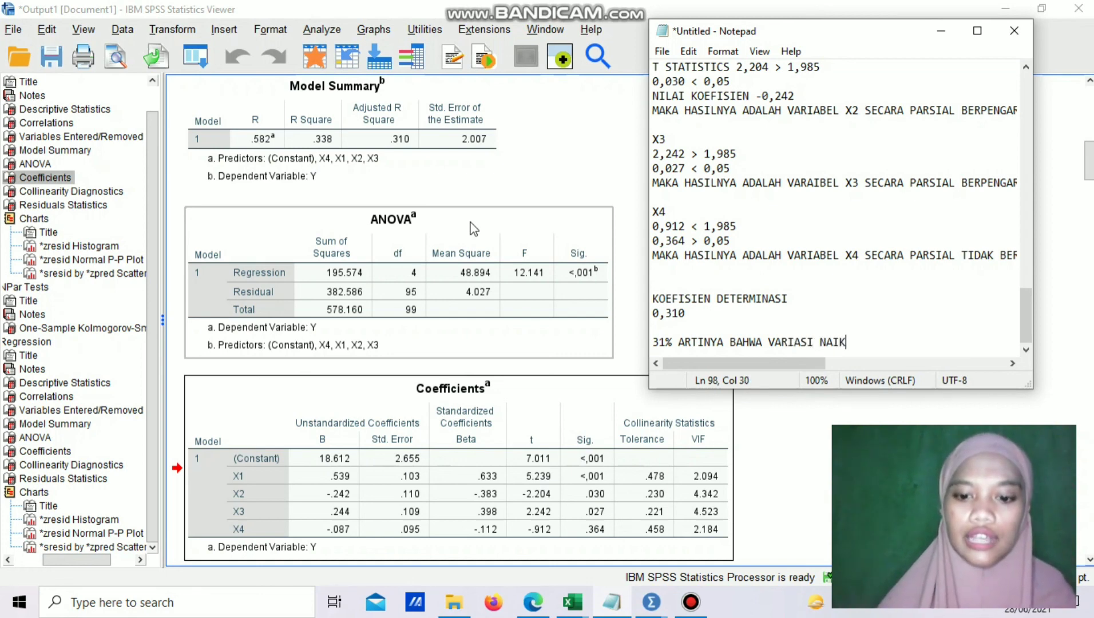
type(" TURUNYA V")
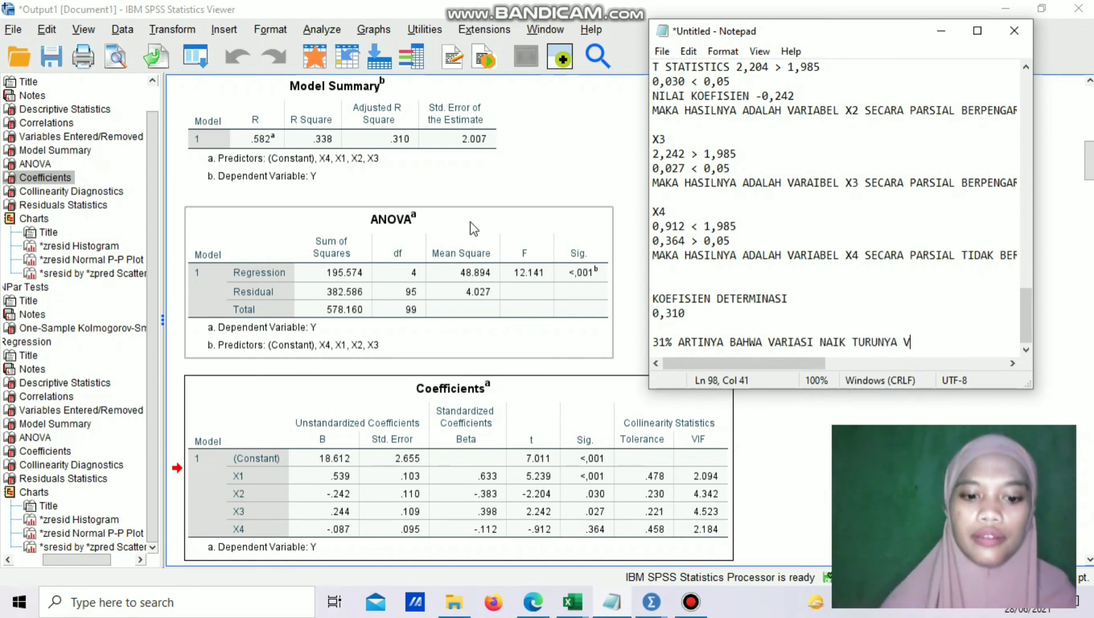
type("ARIABEL Y")
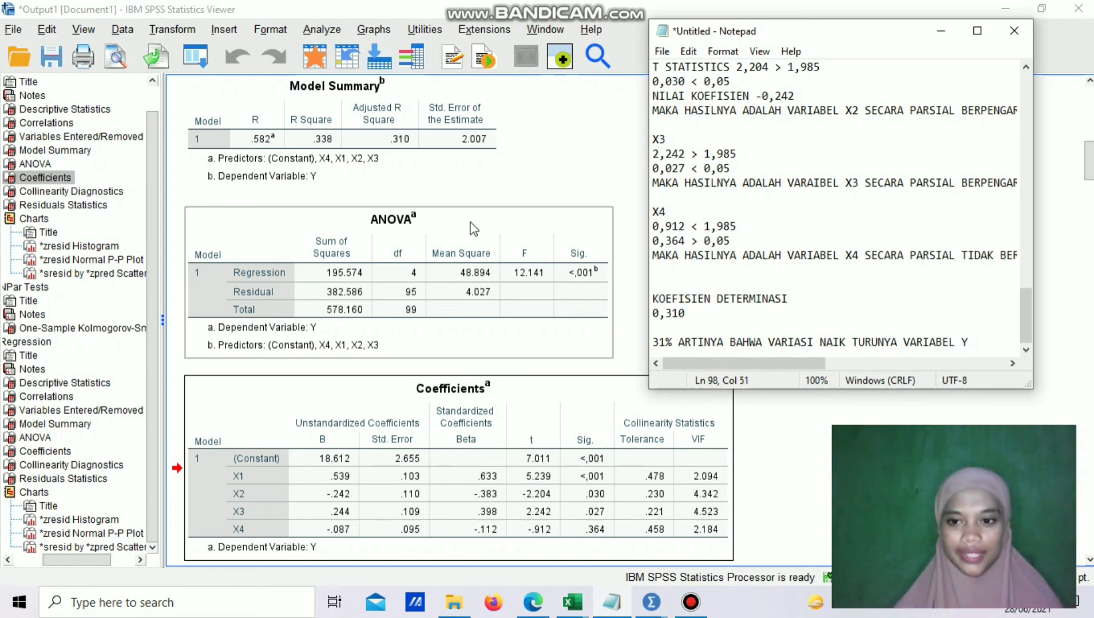
Finish the 31% interpretation line with DIEJLASKAN OLEH VARIABEL X1,X2,X3,X4.
type(" DIEJLASKAN ")
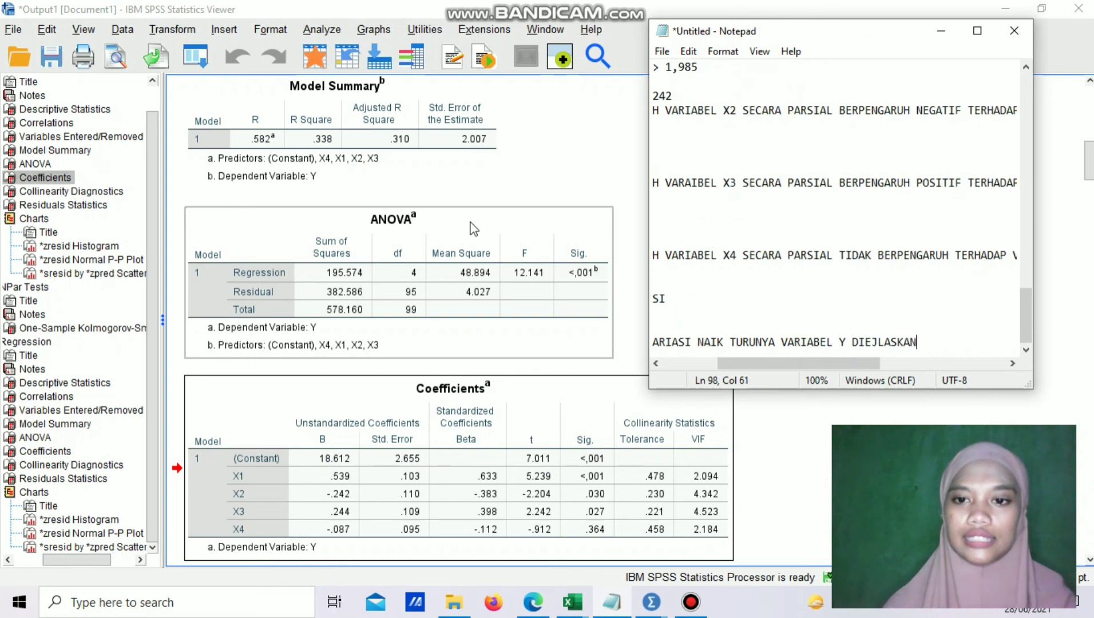
type("OLEH VAR")
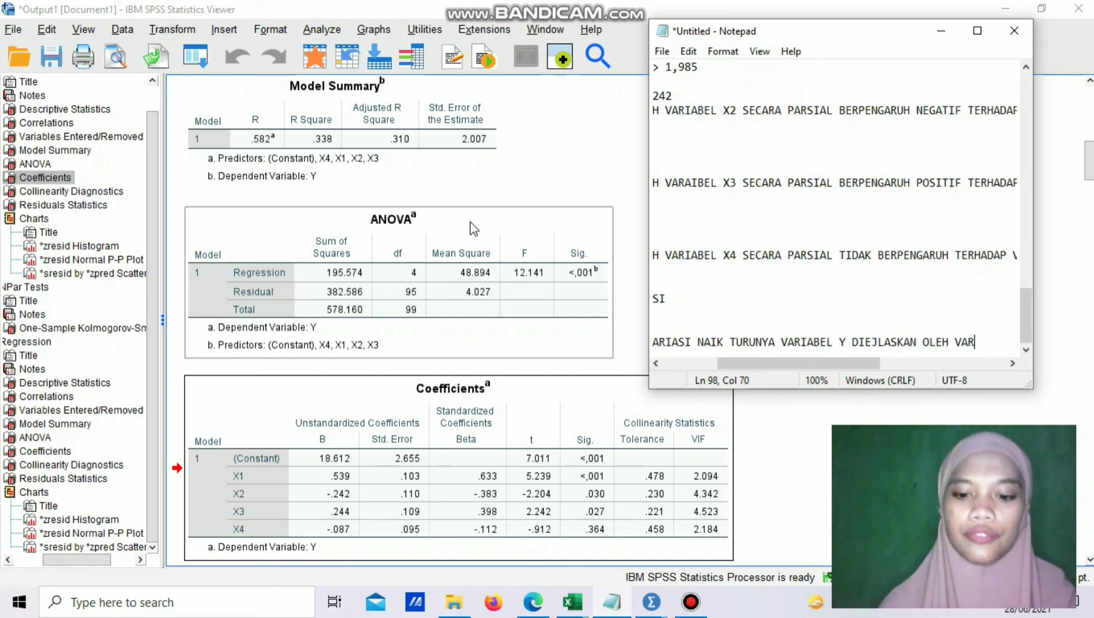
type("IABEL X1")
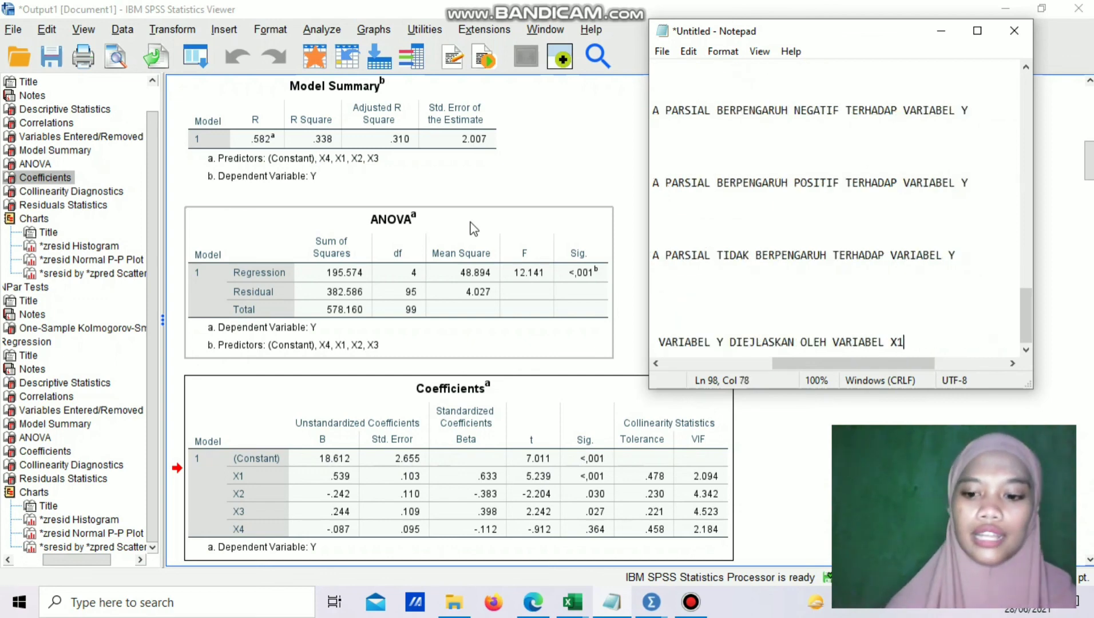
type(",X2,X")
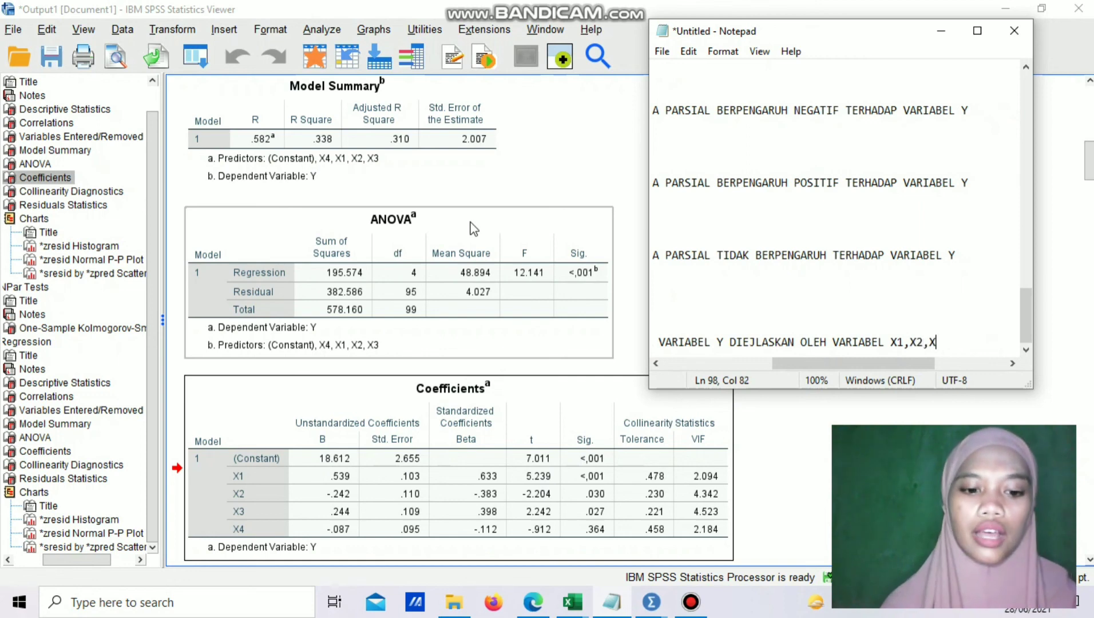
type("3,X4")
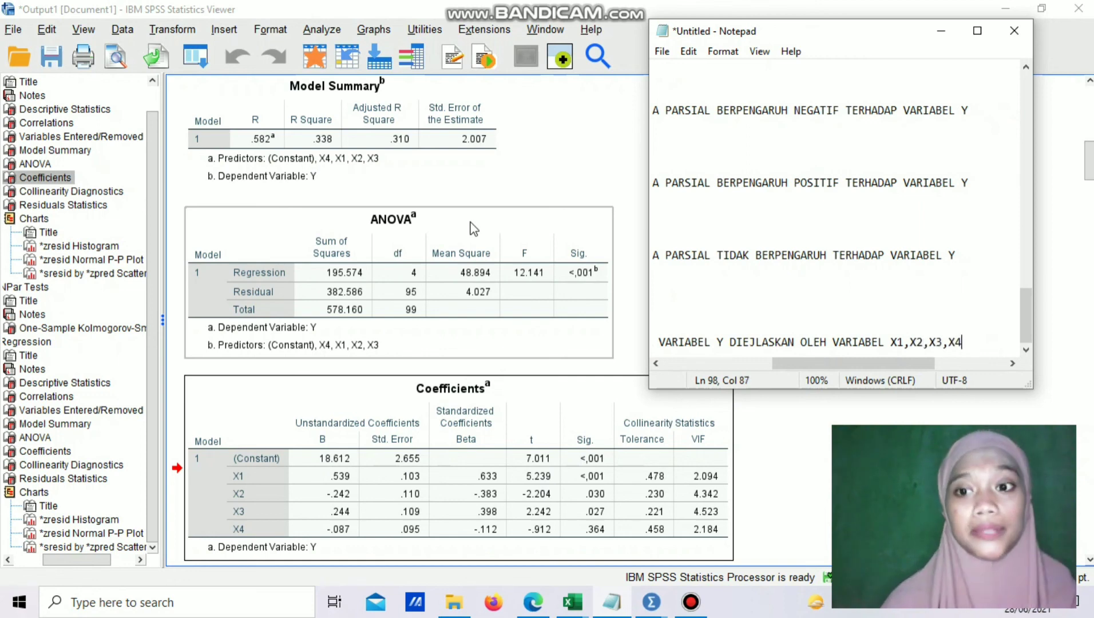
Add the line 69% DIJELASKAN OLEH VARIABEL LAIN YANG TIDAK DITELITI. directly below the 31% interpretation.
key("Return")
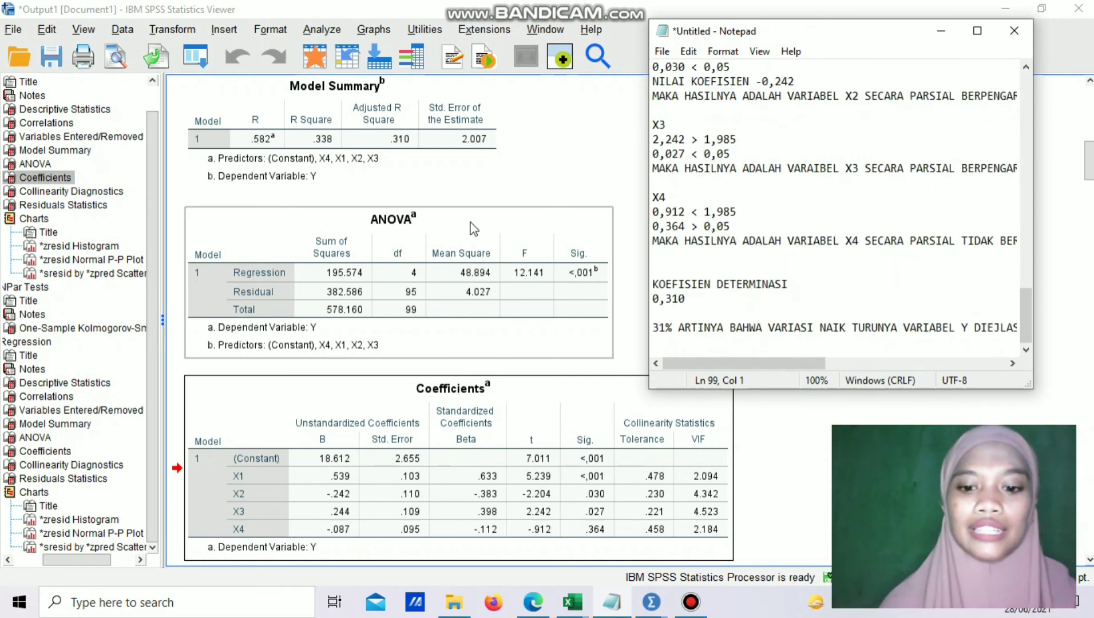
type("69")
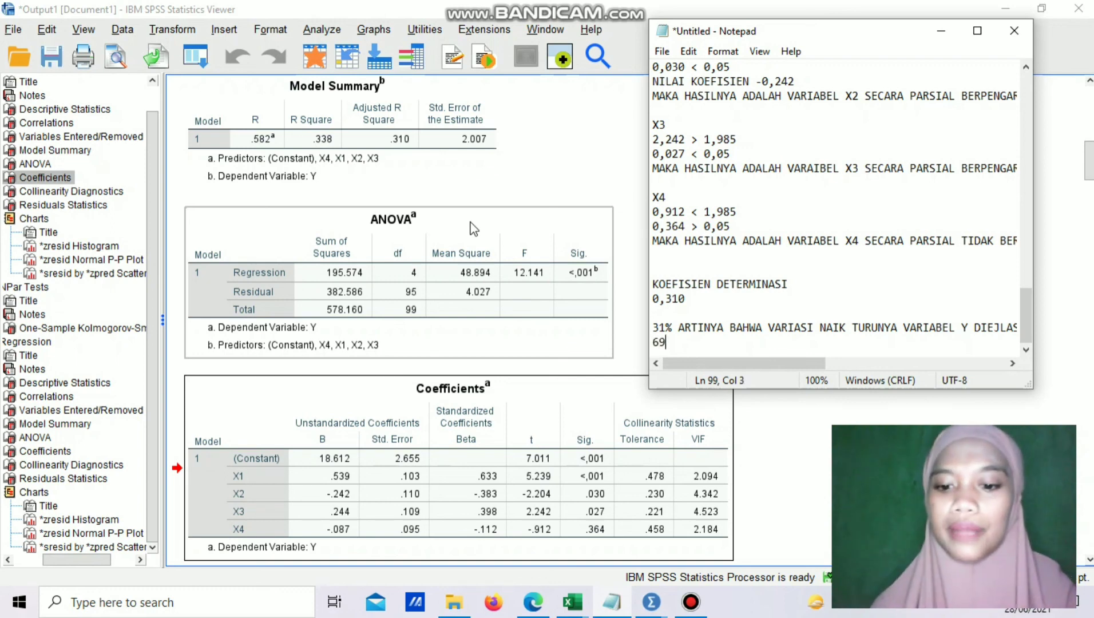
type("% ")
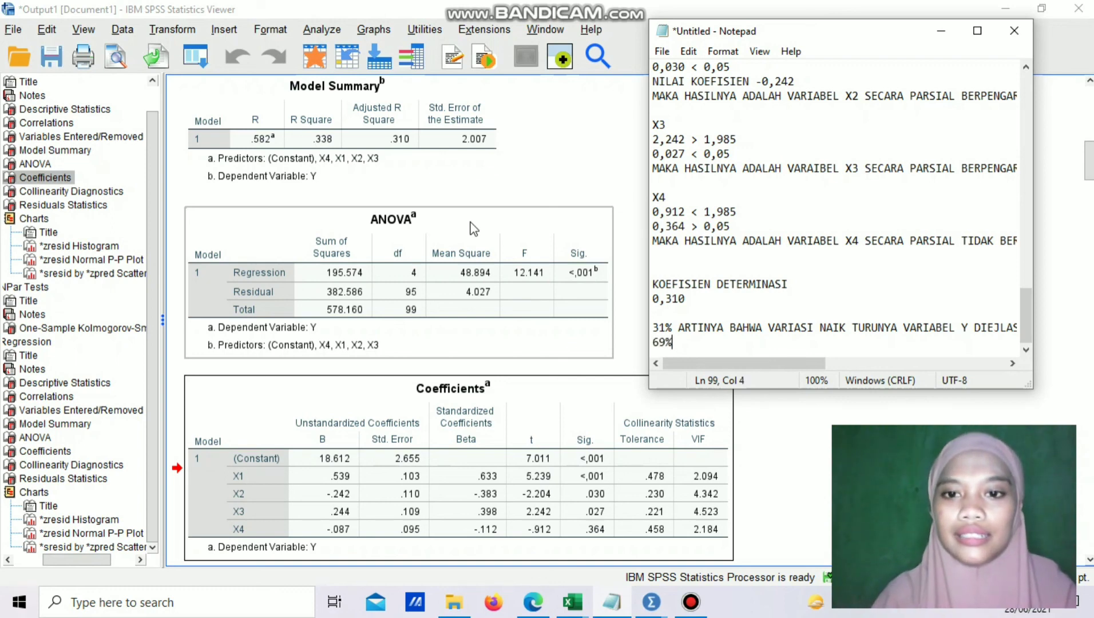
type("DIJEL")
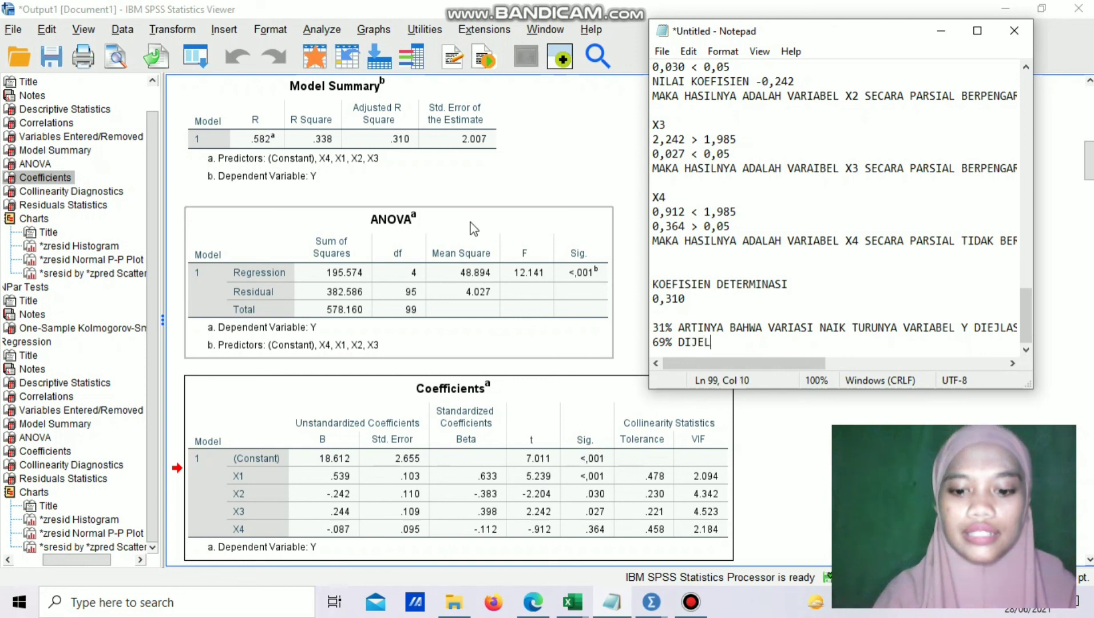
type("ASKAN OLEH VA")
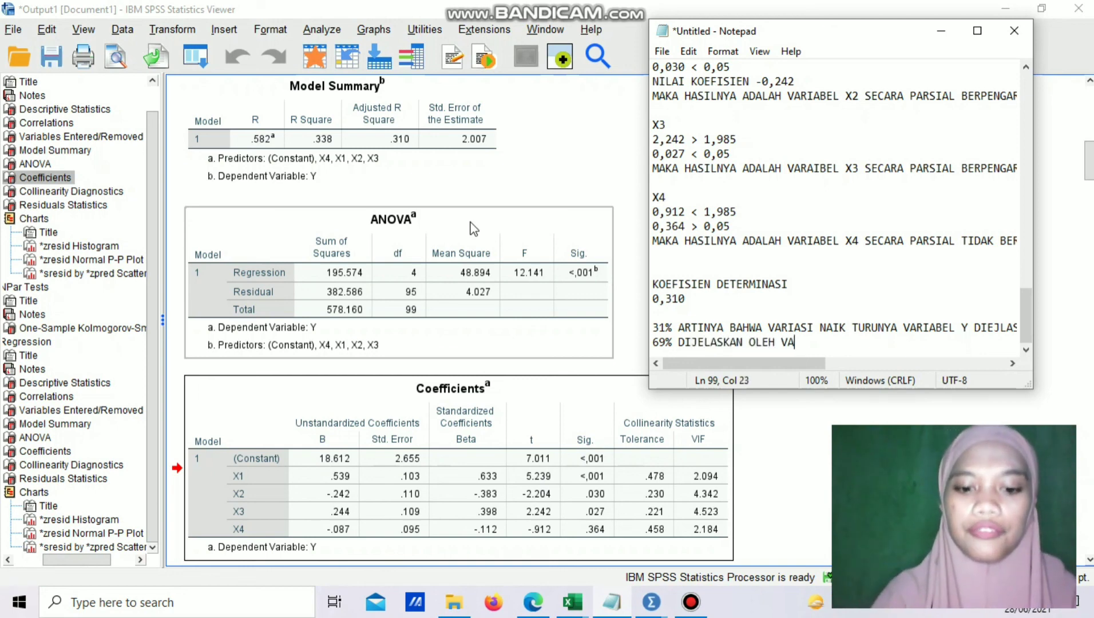
type("RIABEL LAIN YA")
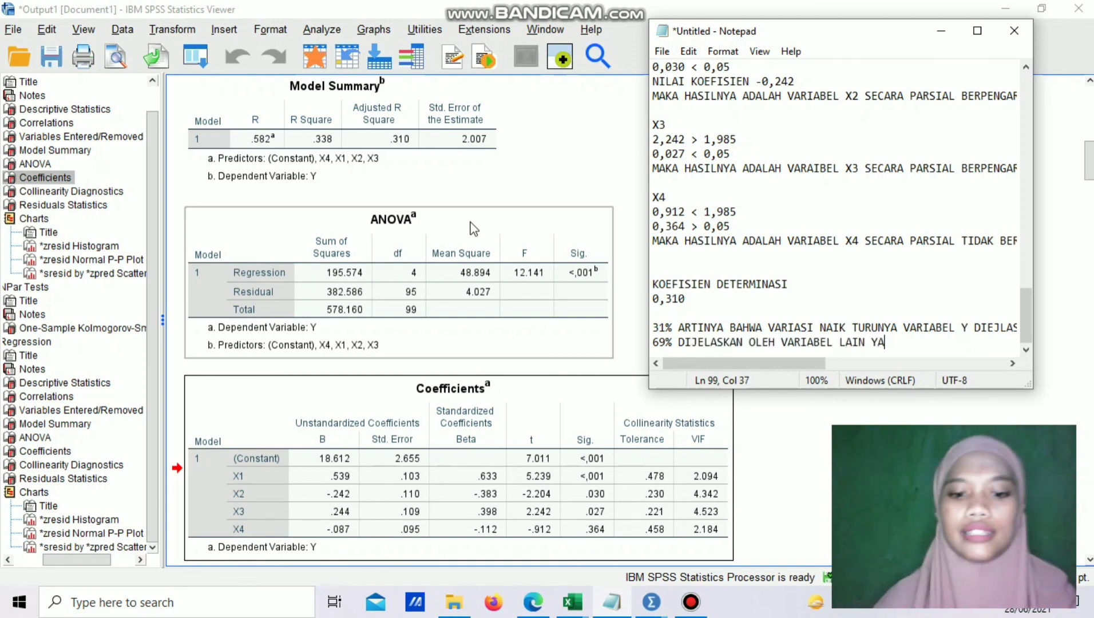
type("NG TIDAK DI")
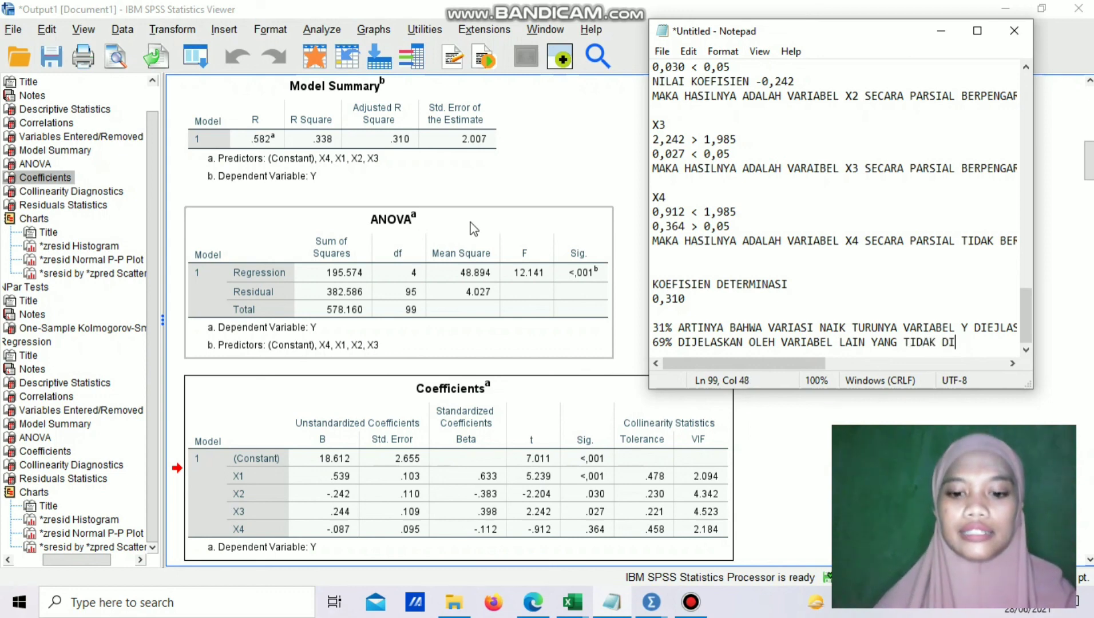
type("TELITI.")
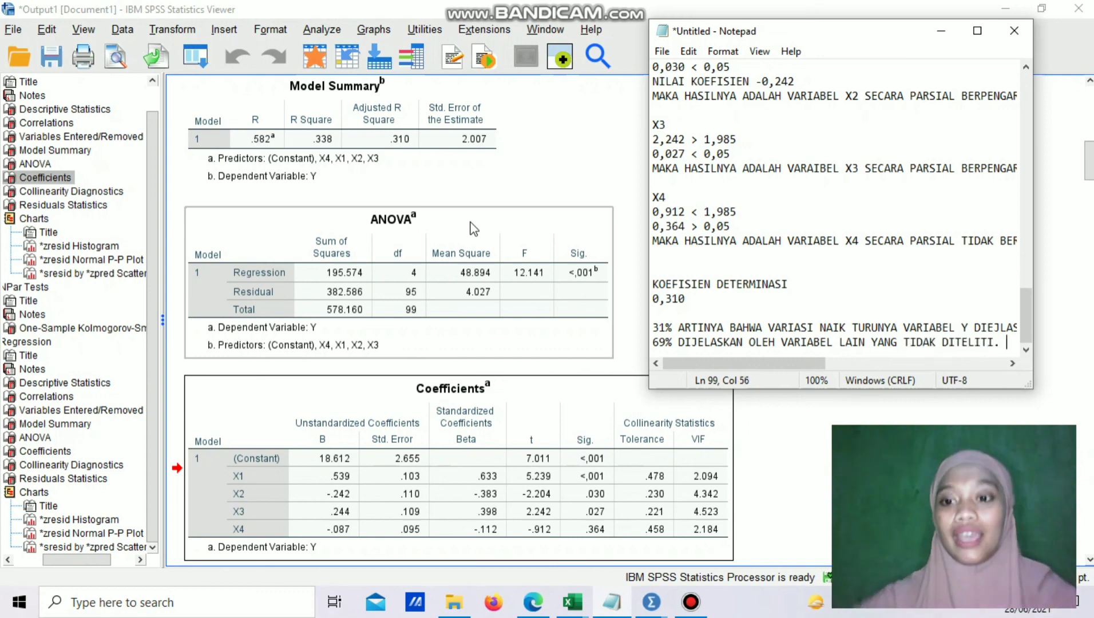